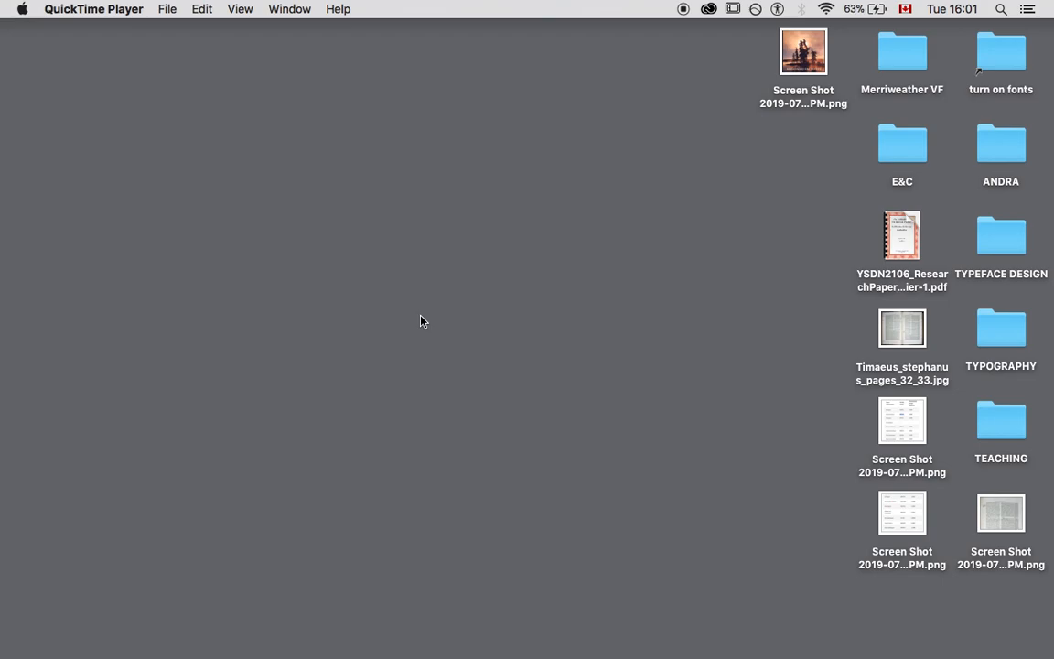
Switch to the Glyphs app.
click(348, 279)
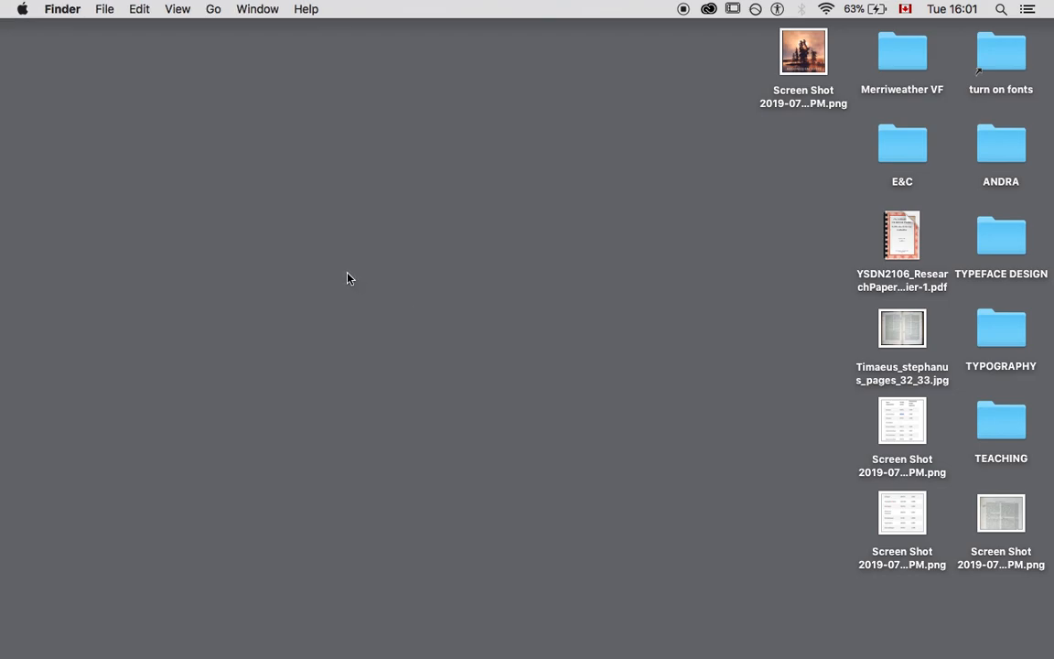
mouse_move(578, 656)
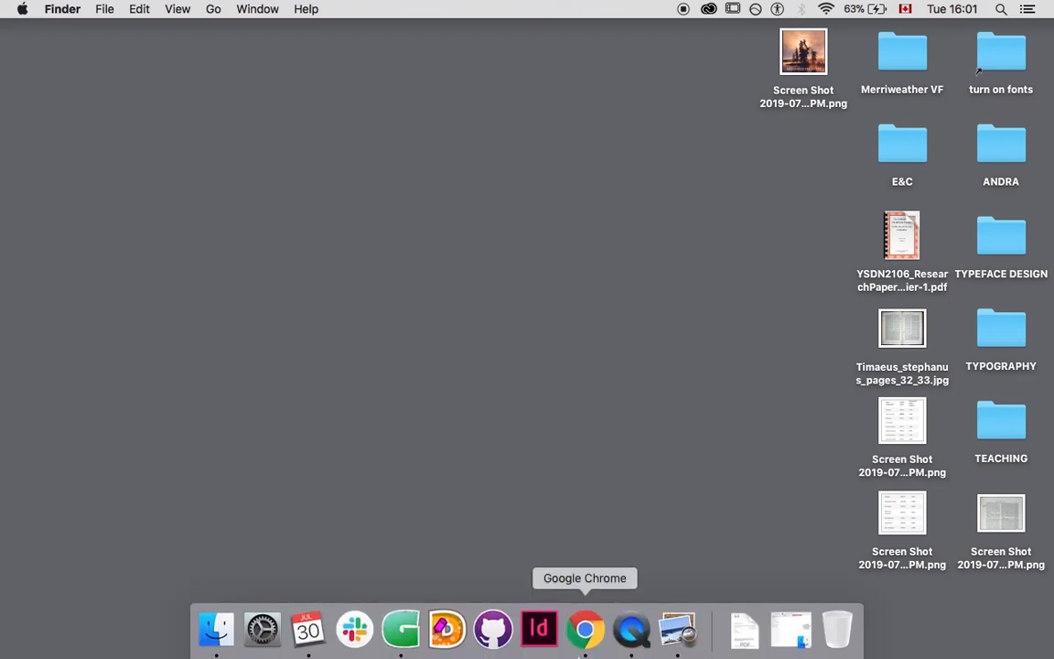
click(402, 644)
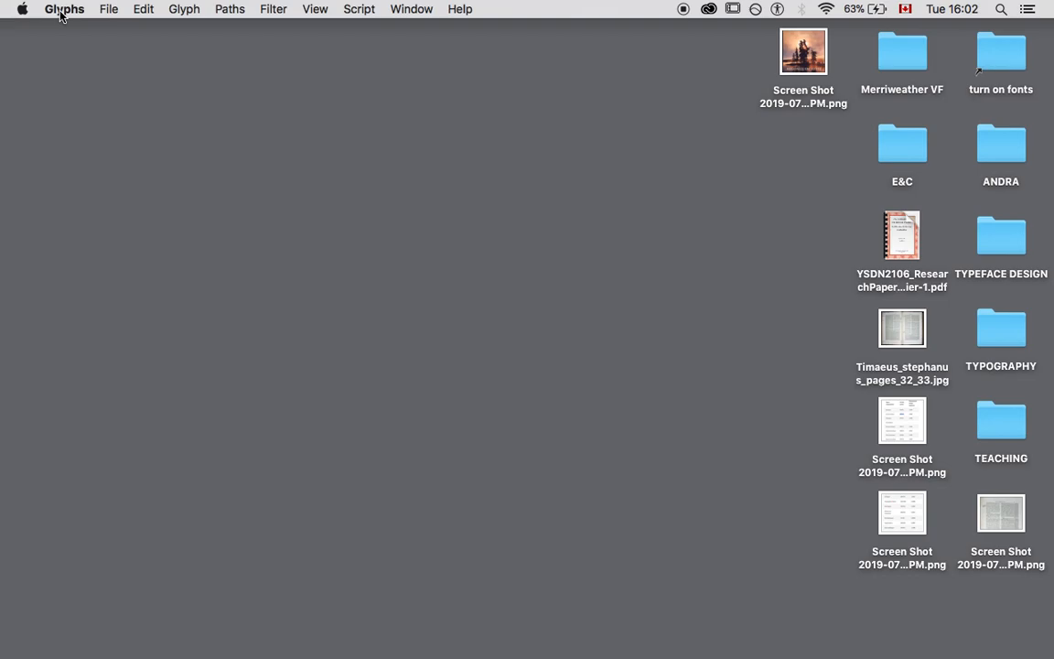
Review the available file, edit, glyph, path, filter, view, script and window commands, including the mekkablue-scripts collection.
click(108, 11)
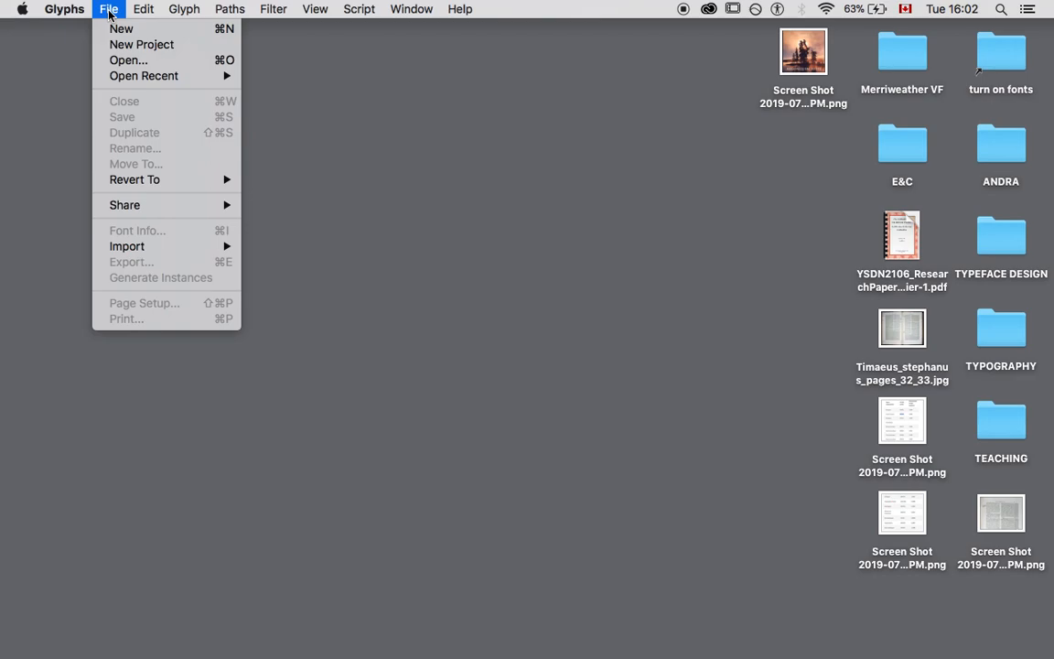
key(Right)
key(Right)
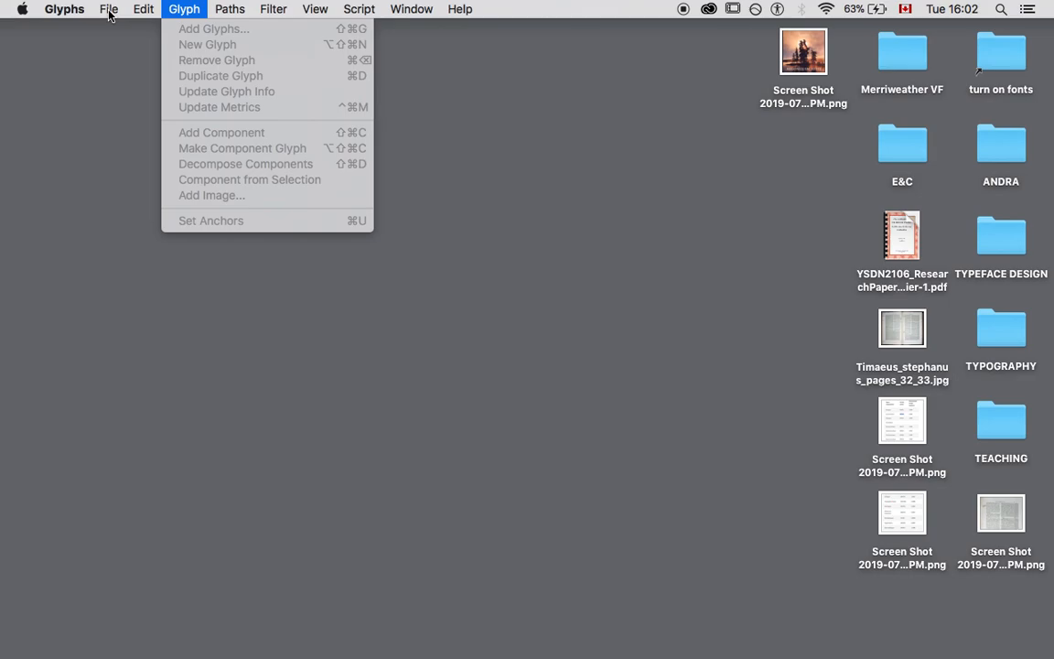
key(Right)
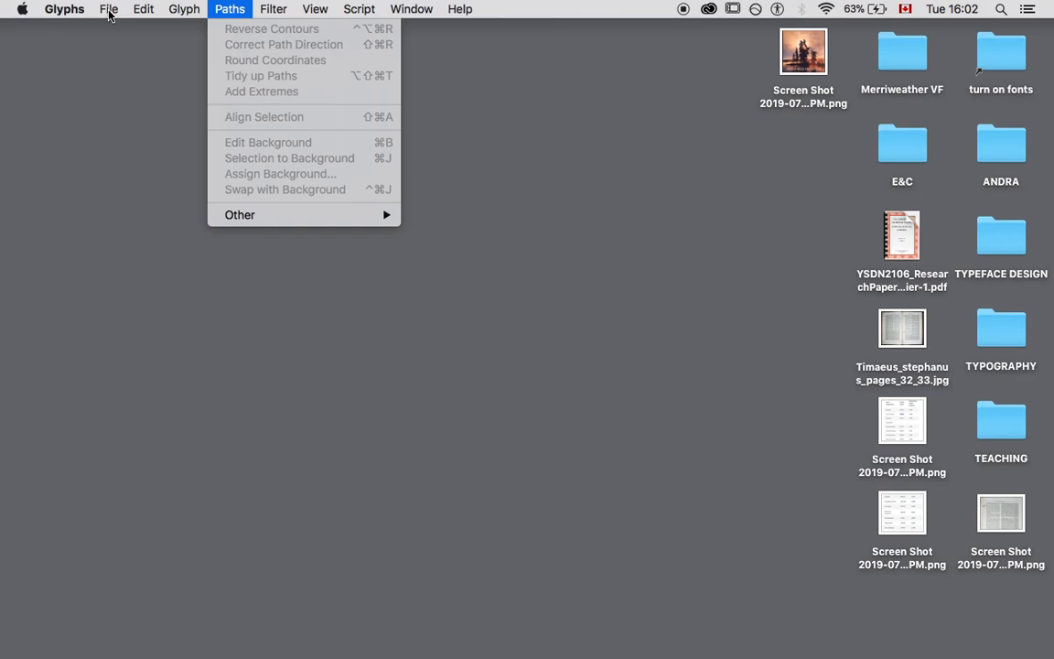
key(Right)
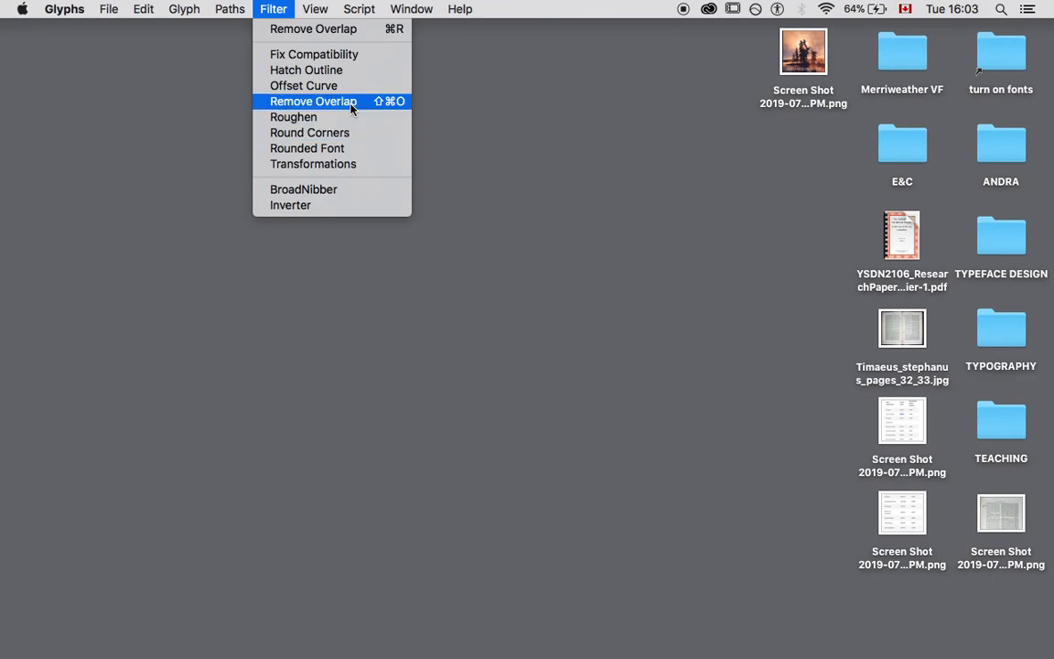
mouse_move(311, 12)
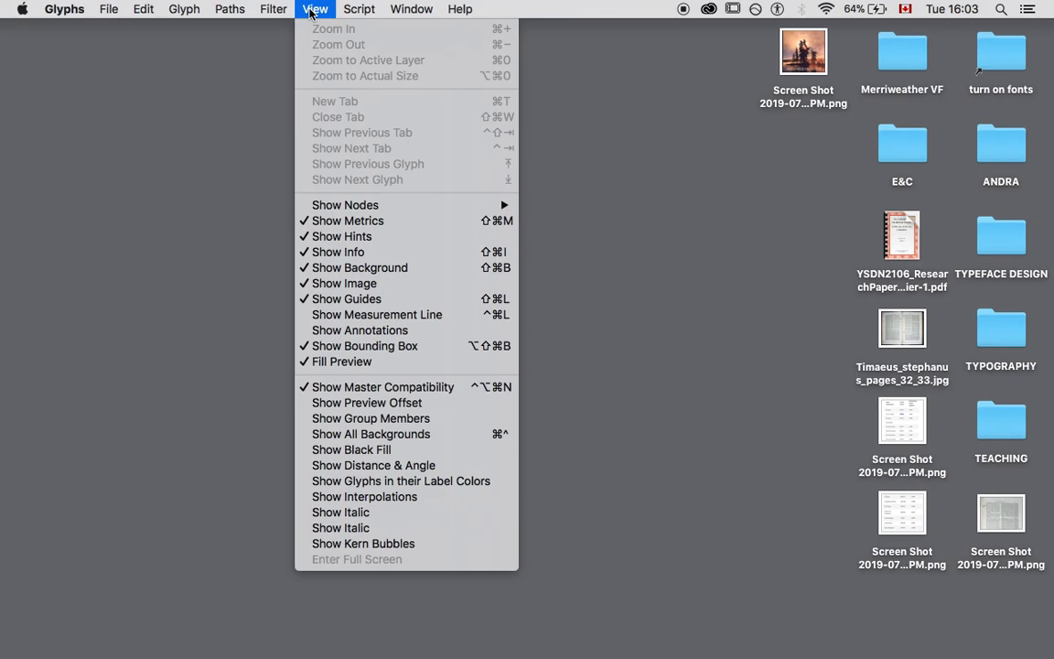
mouse_move(346, 16)
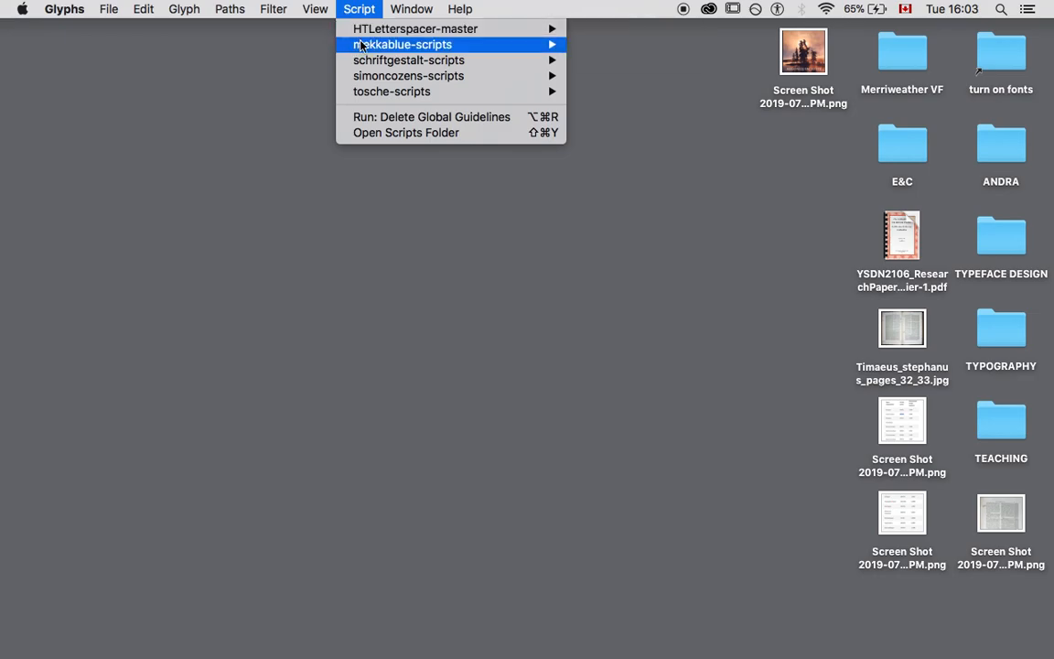
mouse_move(363, 47)
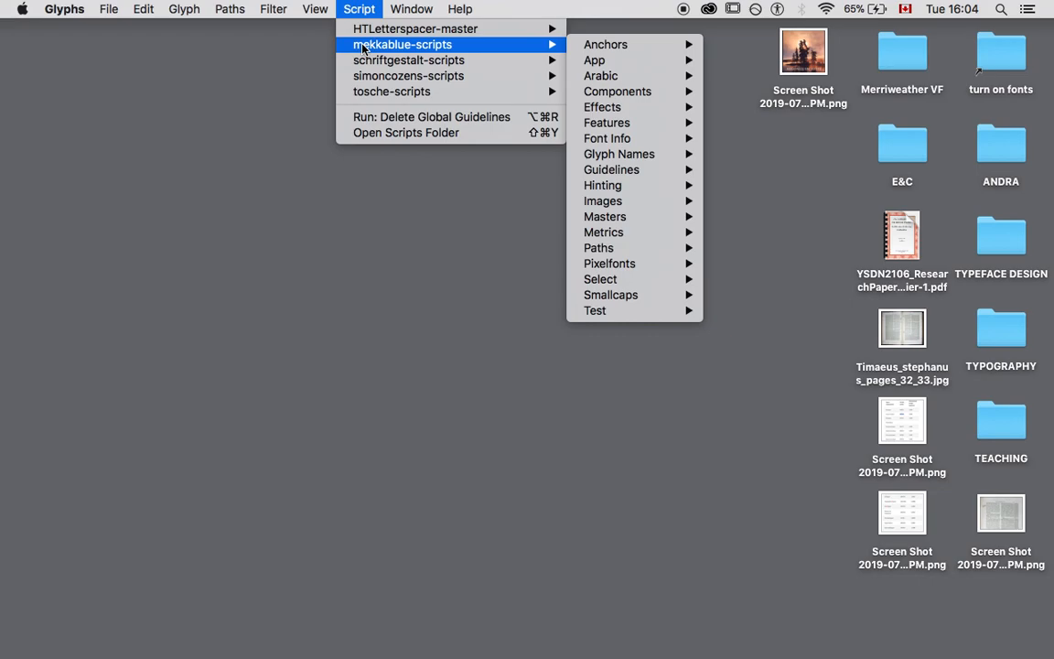
mouse_move(396, 4)
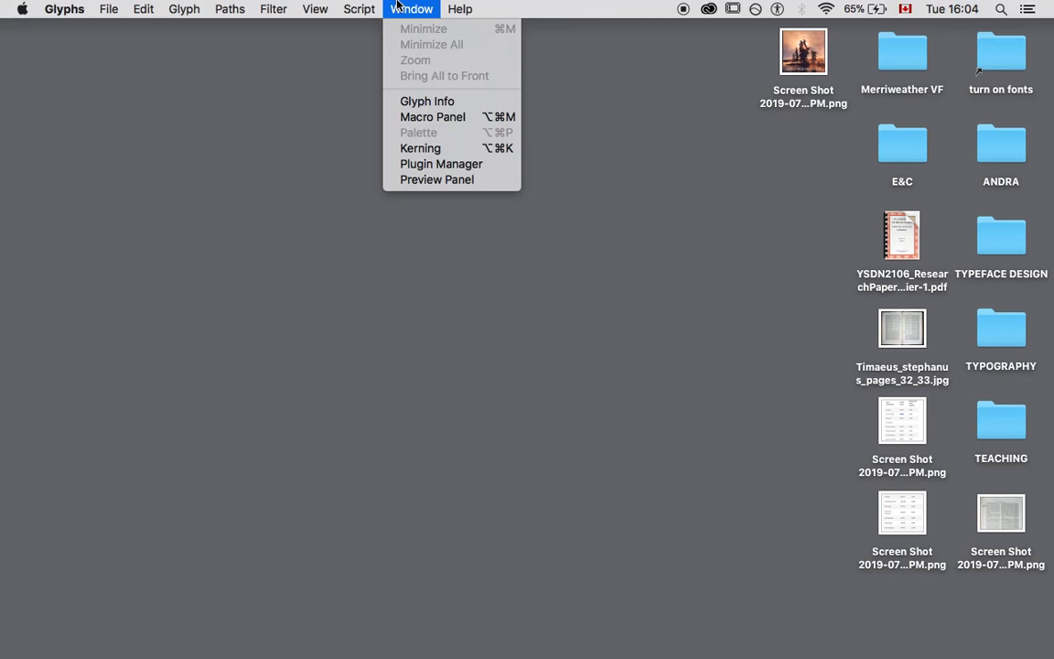
Create a new font file.
mouse_move(102, 11)
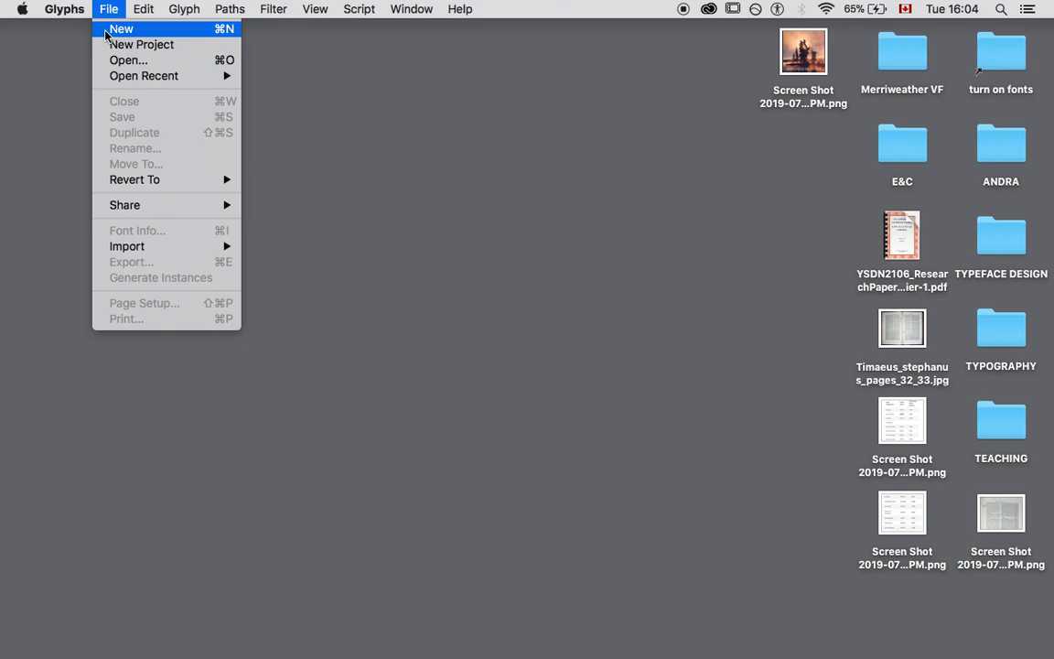
click(105, 35)
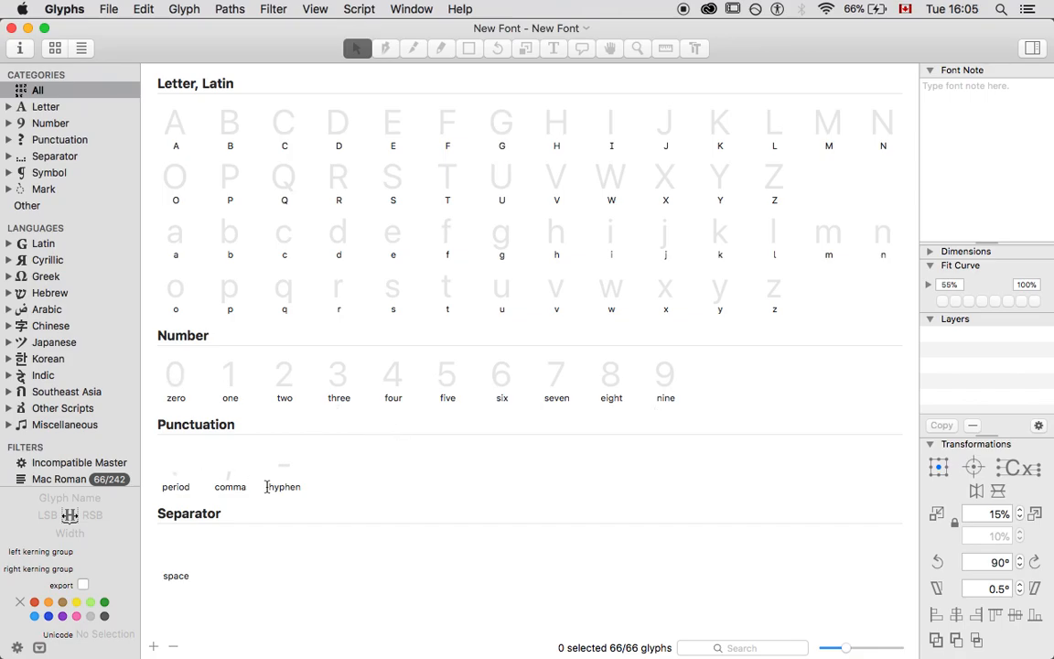
Examine the default glyph set, selecting sample separator, punctuation, number and lowercase letter glyphs such as space, period and d.
click(177, 559)
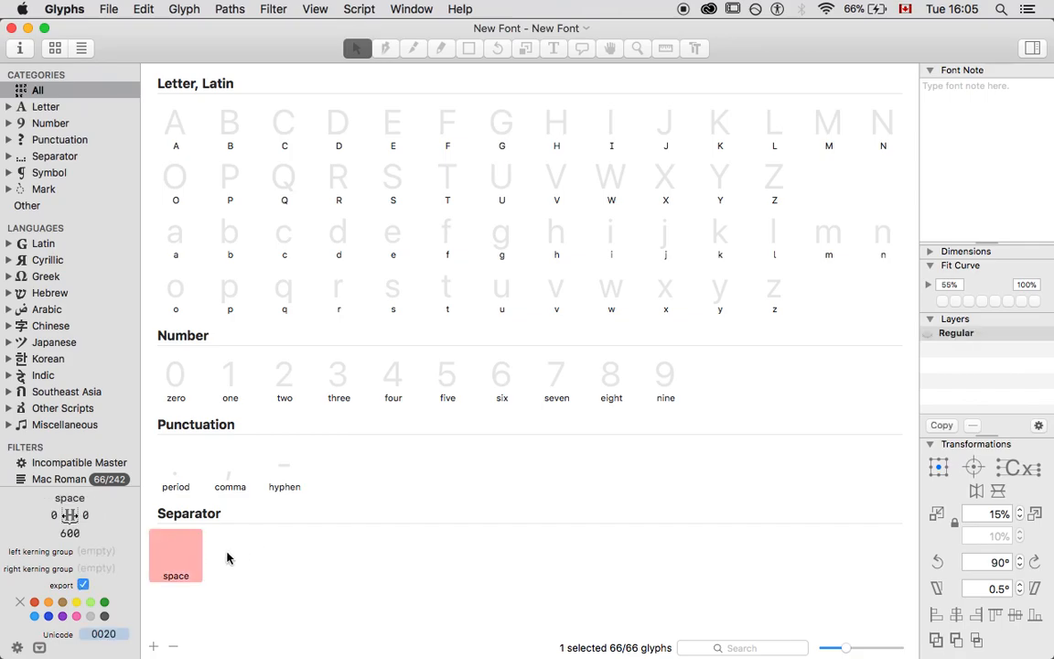
click(271, 461)
click(236, 462)
click(180, 464)
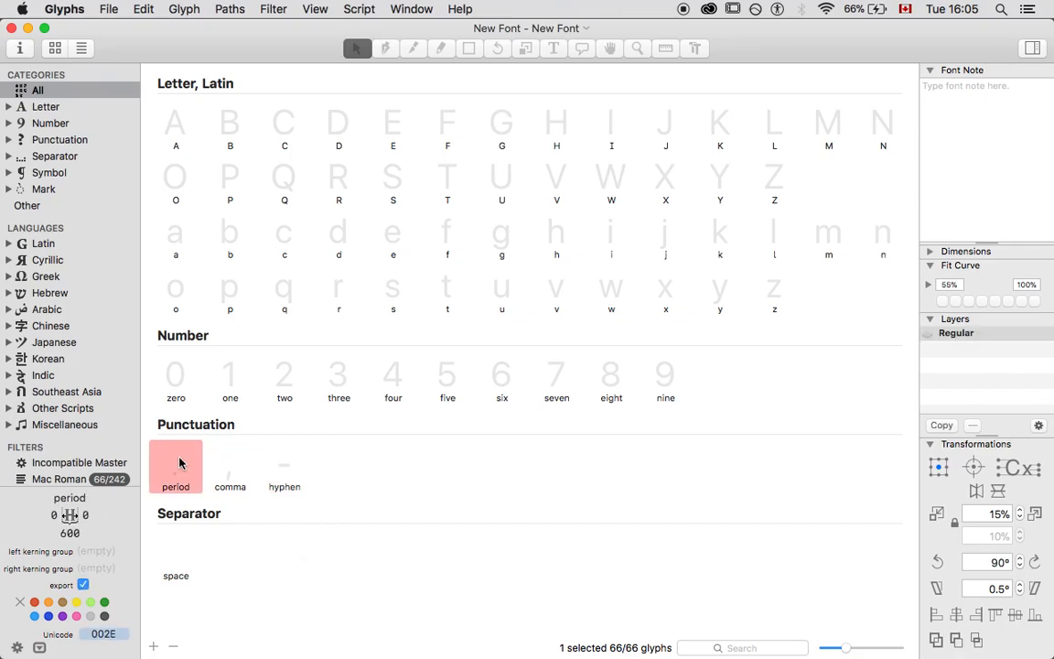
click(171, 386)
click(233, 372)
click(286, 286)
click(333, 282)
click(338, 252)
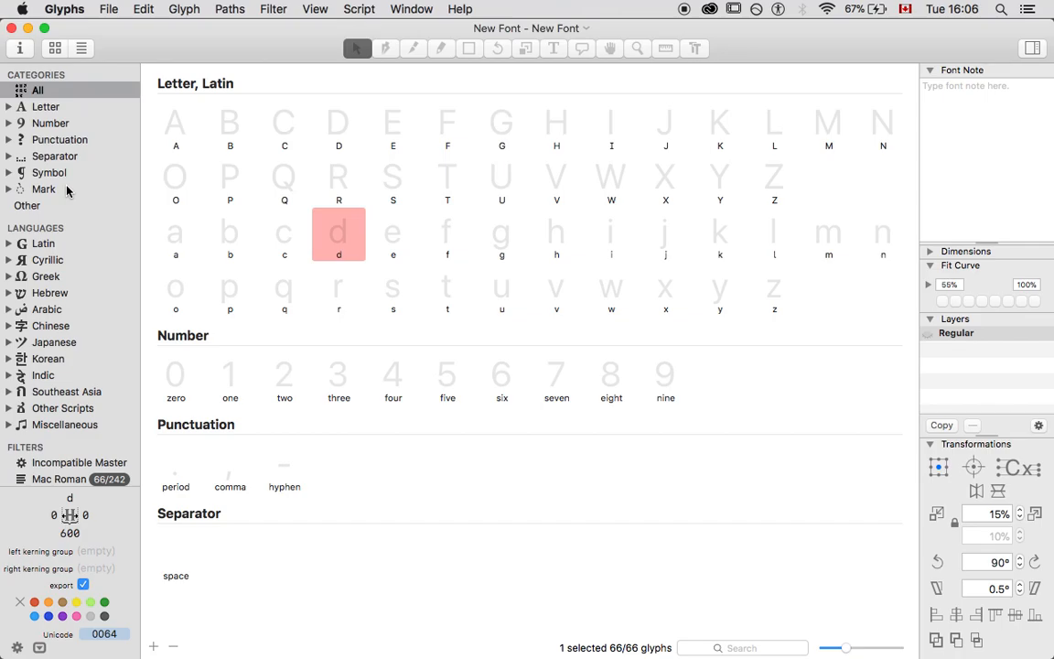
Examine the Canadian and Plains Cree glyph filters in the new font.
scroll(66, 190, down, 5)
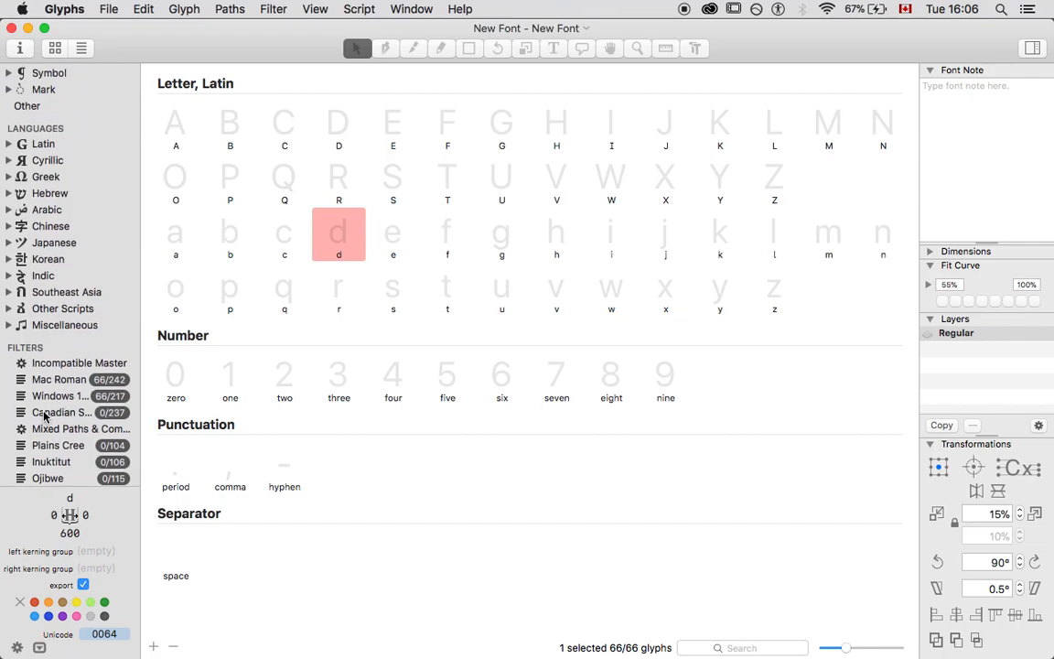
click(44, 416)
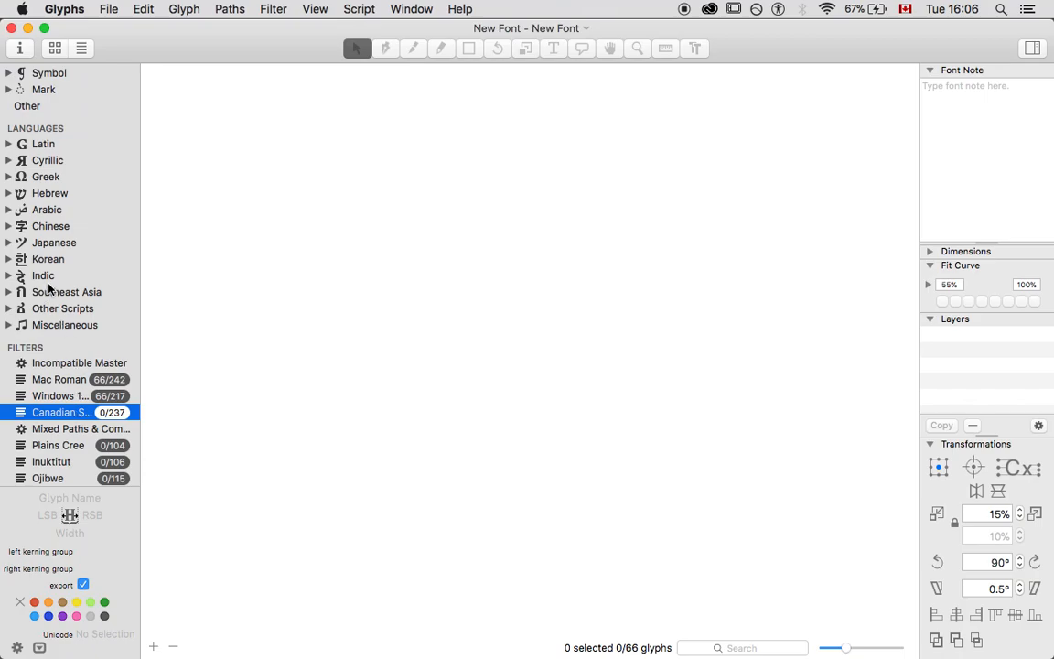
click(55, 445)
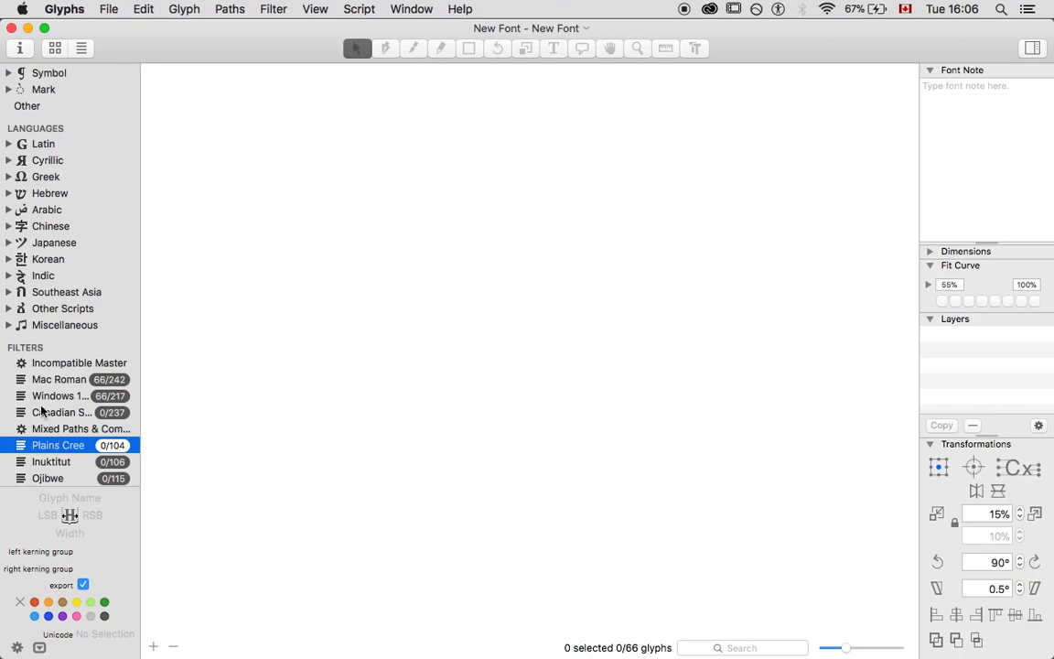
click(41, 412)
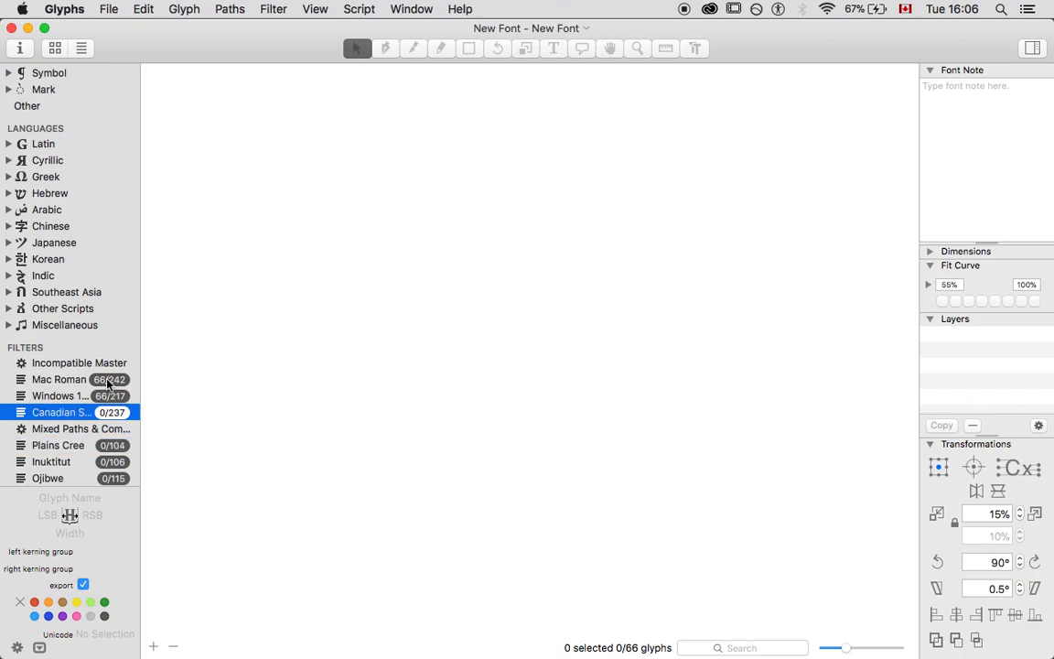
scroll(107, 385, up, 5)
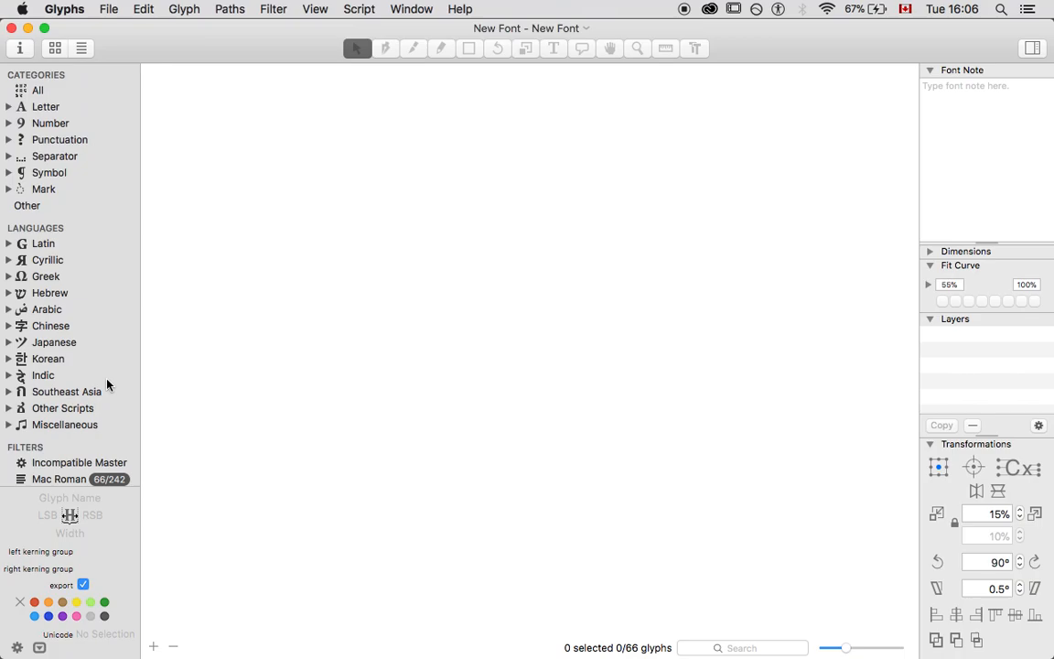
scroll(107, 385, up, 2)
Expand the Arabic language category and list the missing glyphs of its Basic set.
click(46, 315)
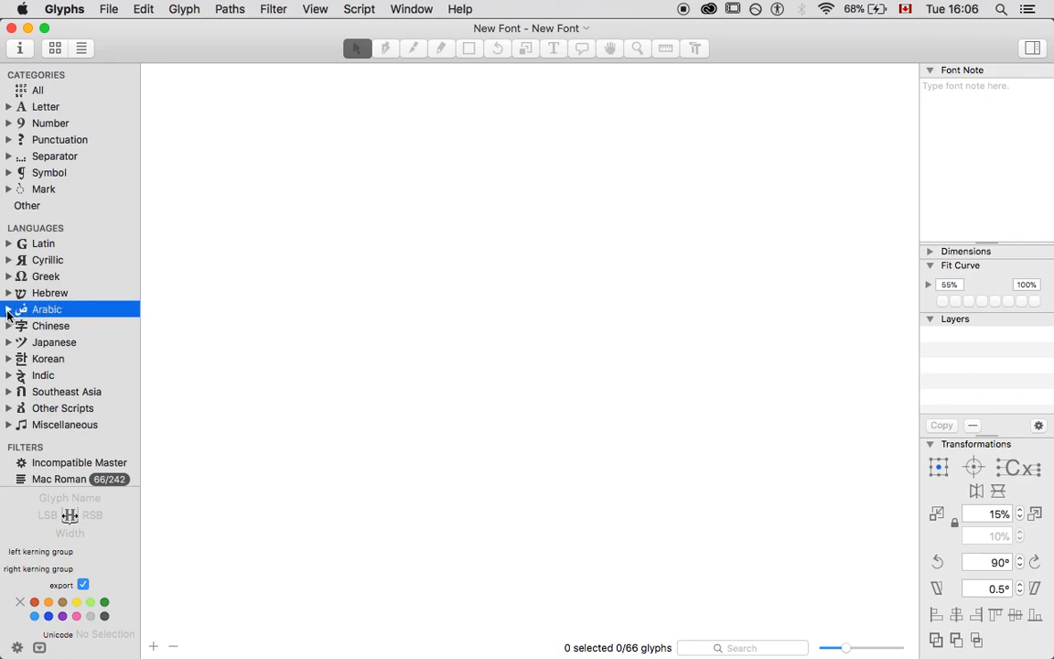
click(8, 310)
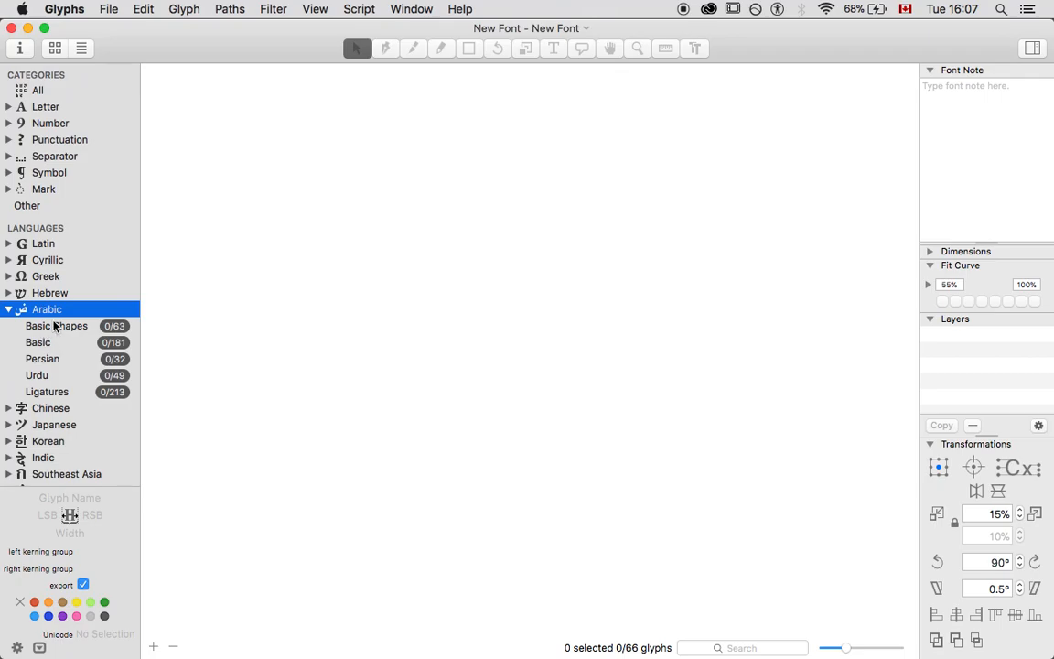
click(36, 344)
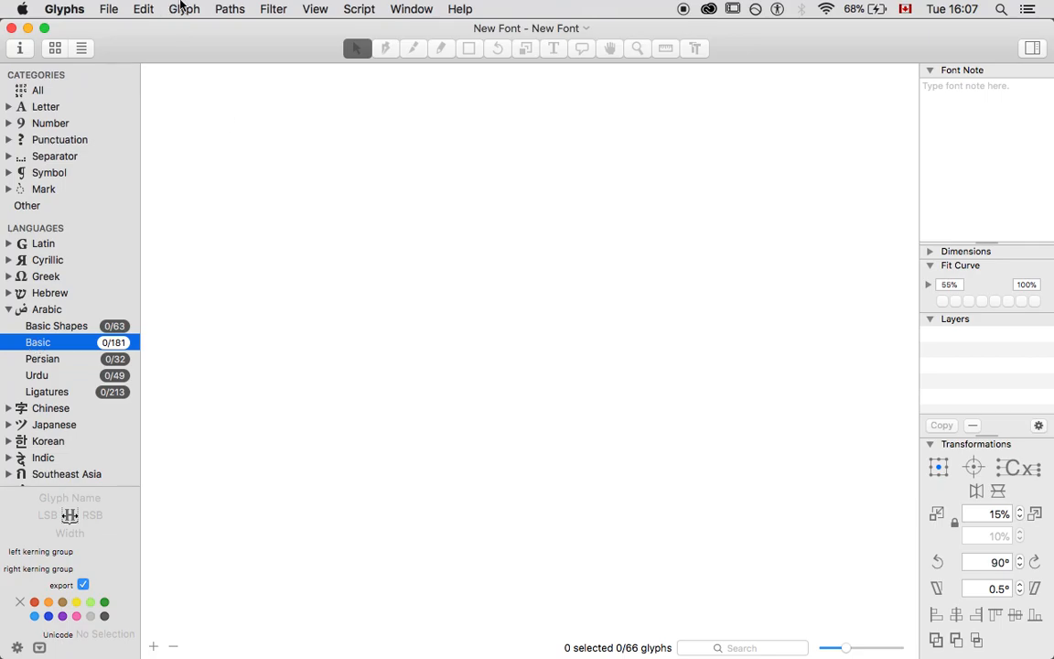
right_click(41, 345)
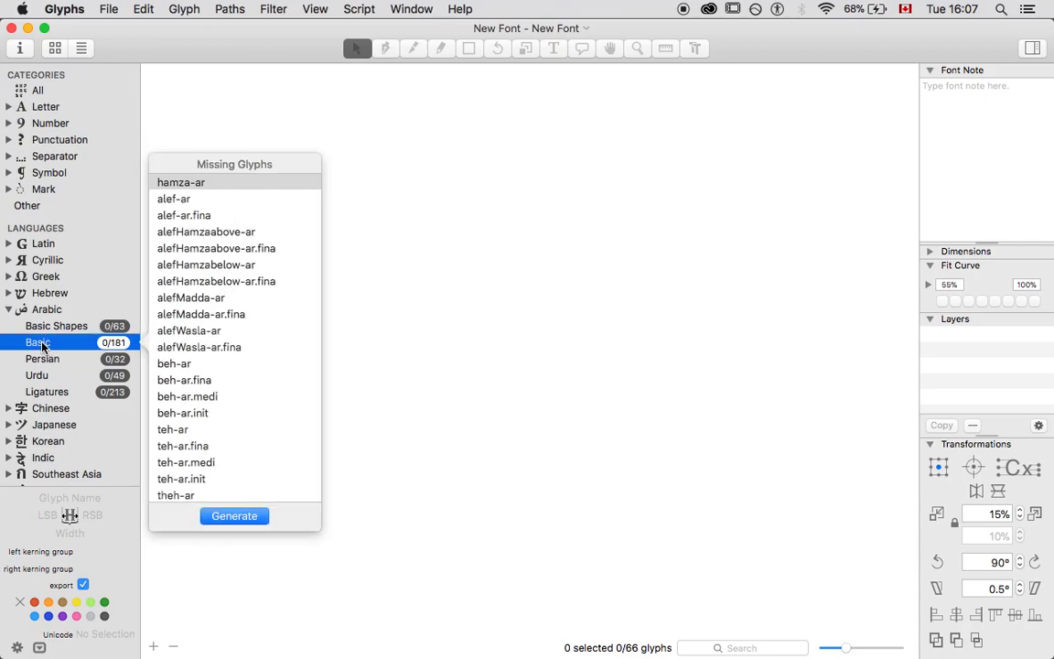
Select all missing glyphs of the Arabic Basic set, from hamza-ar to the end of the list, and generate them.
scroll(250, 332, down, 15)
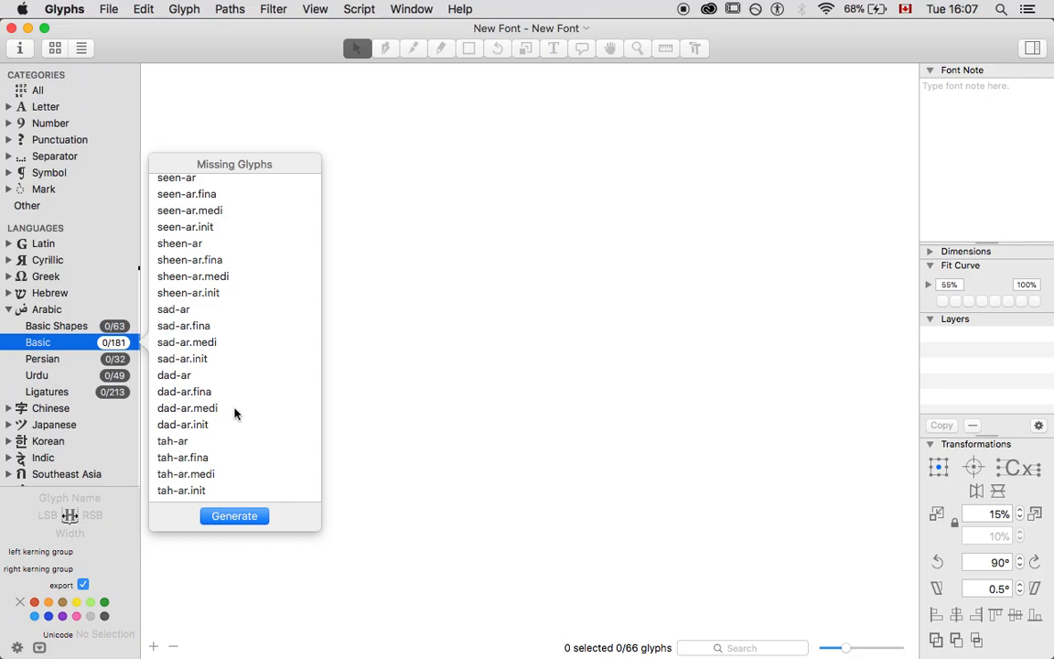
scroll(234, 414, down, 15)
shift+click(172, 494)
scroll(193, 351, down, 10)
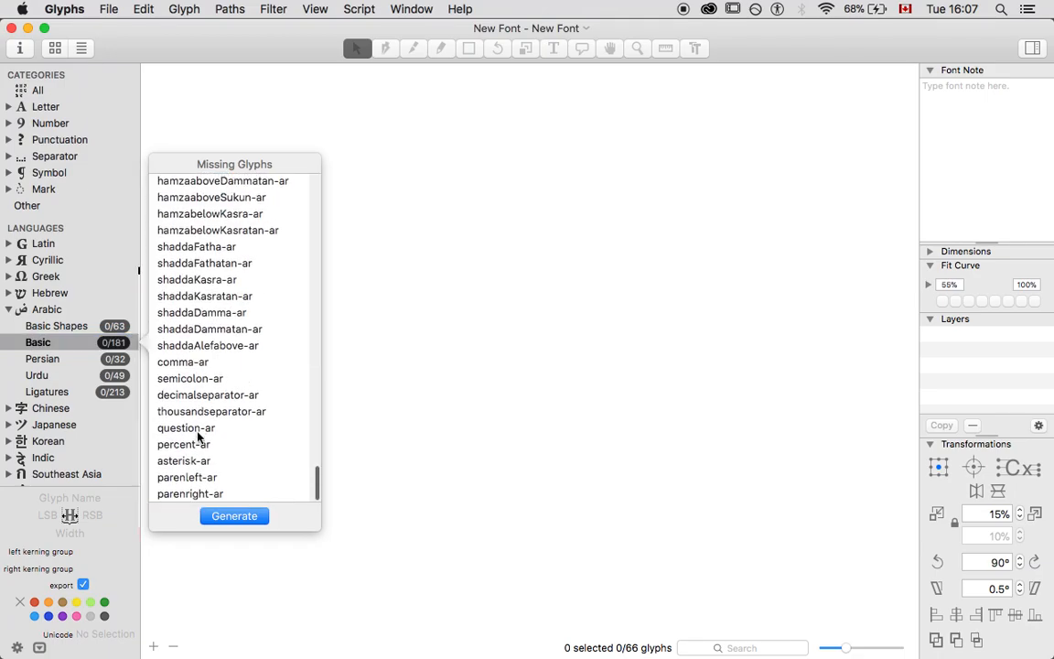
shift+click(188, 493)
scroll(196, 458, up, 15)
scroll(195, 456, up, 8)
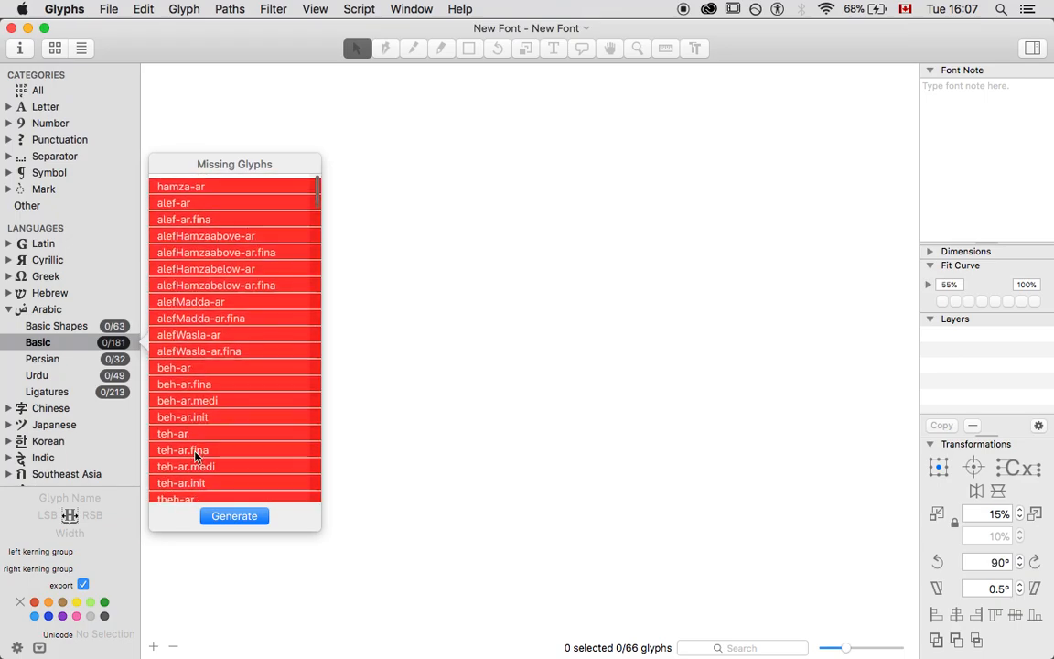
click(219, 517)
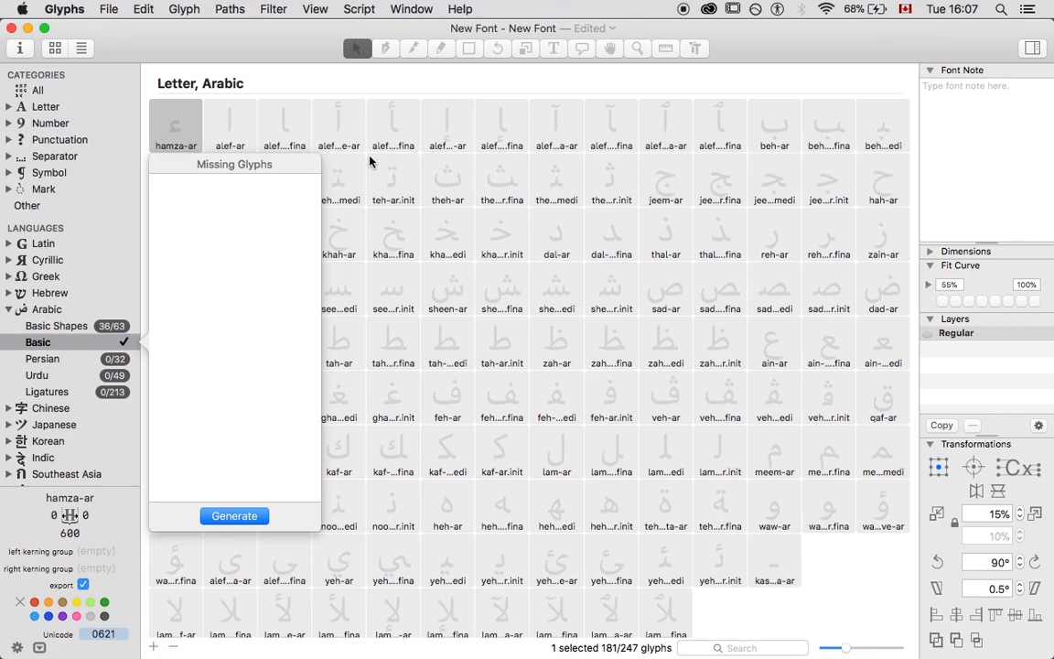
click(397, 173)
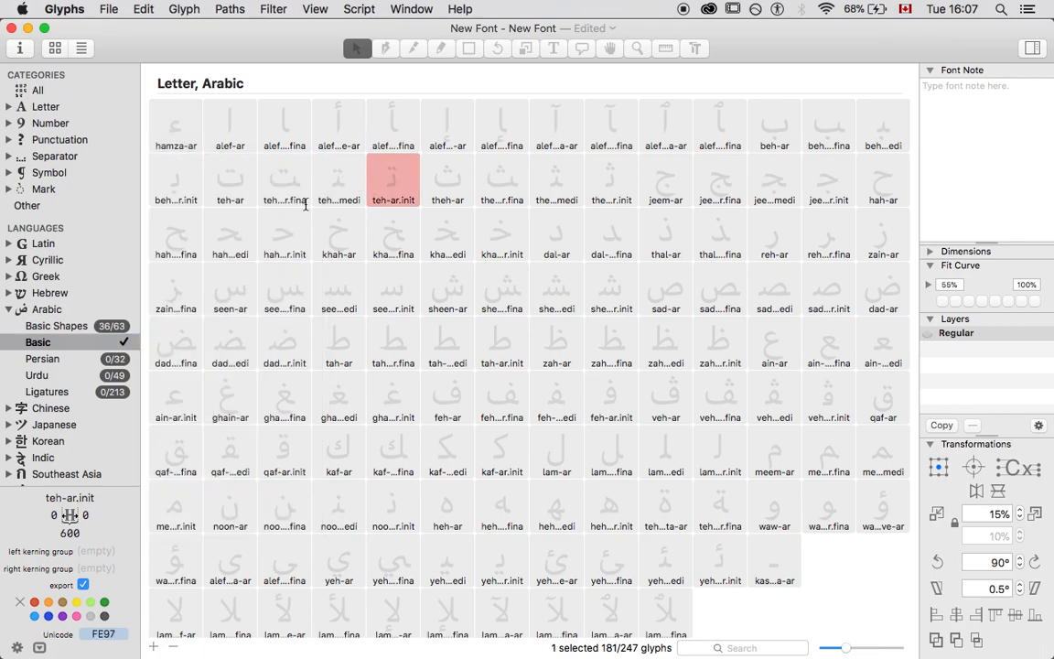
Inspect generated Arabic glyphs, selecting hamza-ar, tah-ar.init, feh-ar.medi and sad-ar in turn.
click(177, 130)
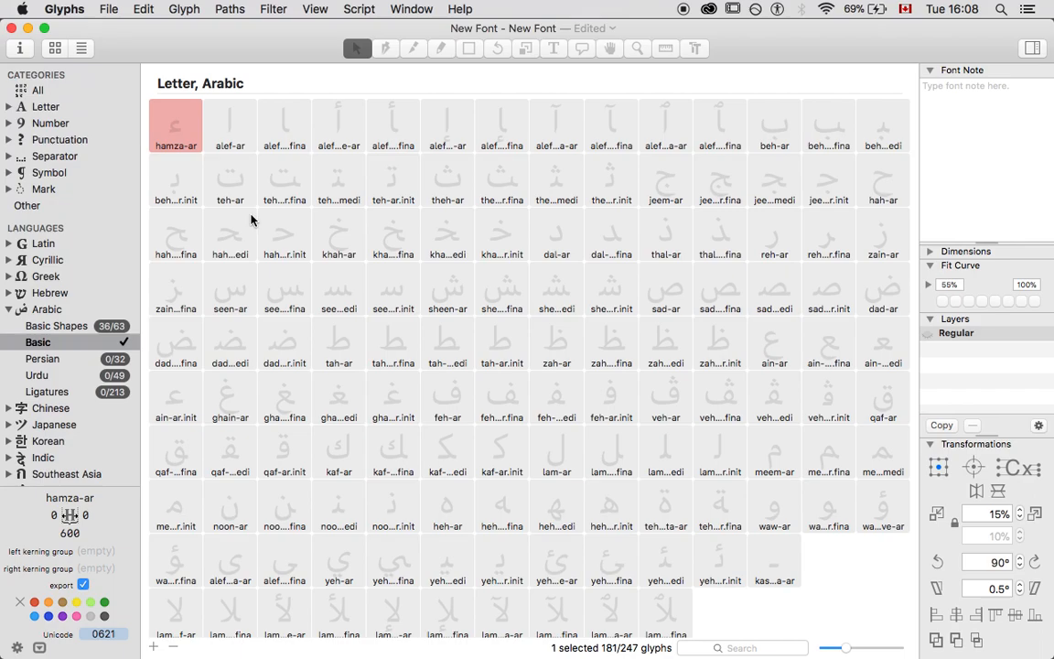
click(497, 337)
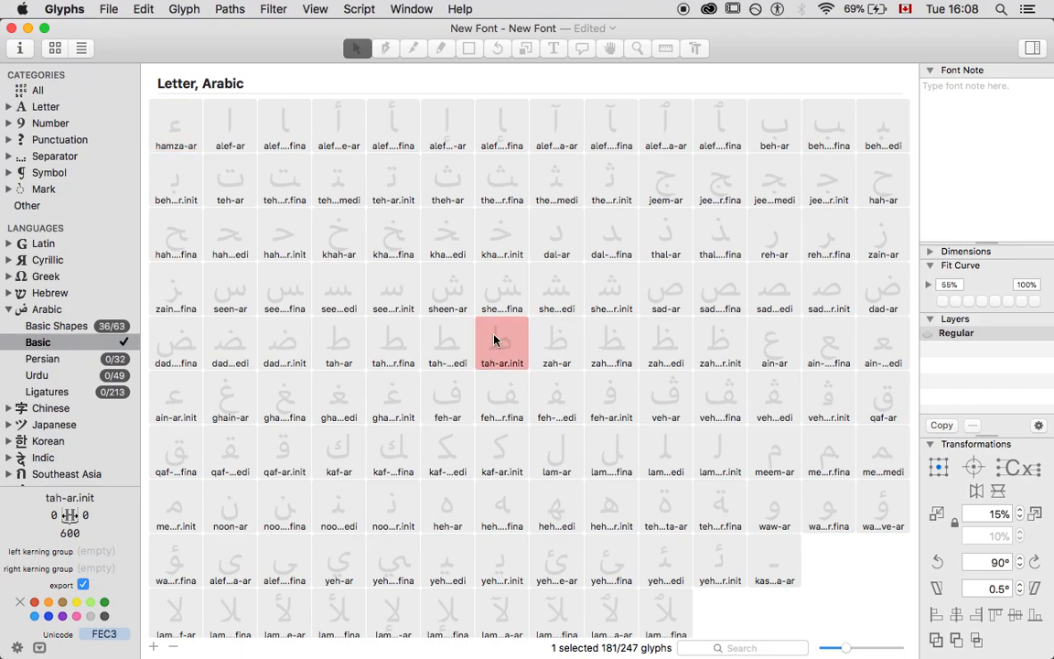
click(556, 396)
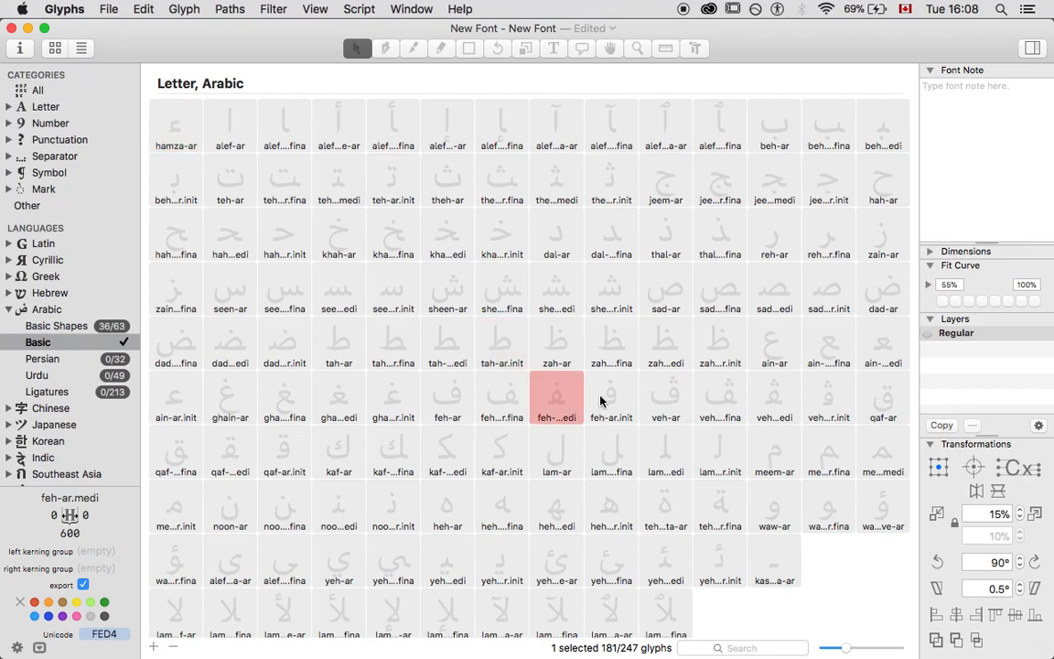
click(669, 298)
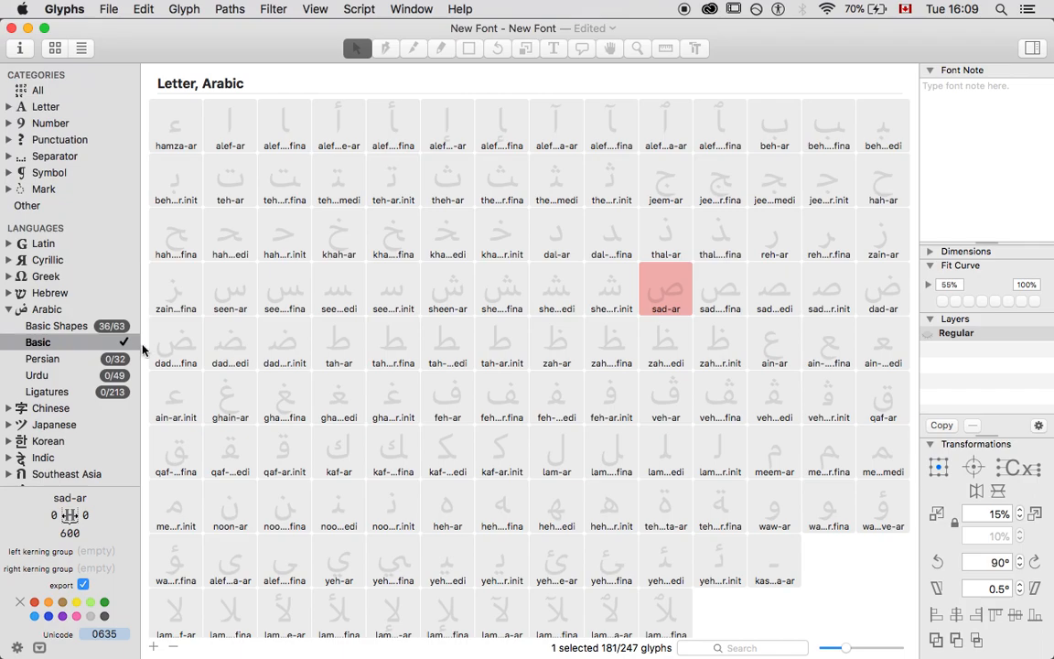
Expand the Korean language category and list the missing glyphs of its Jamo Compatibility set.
click(28, 444)
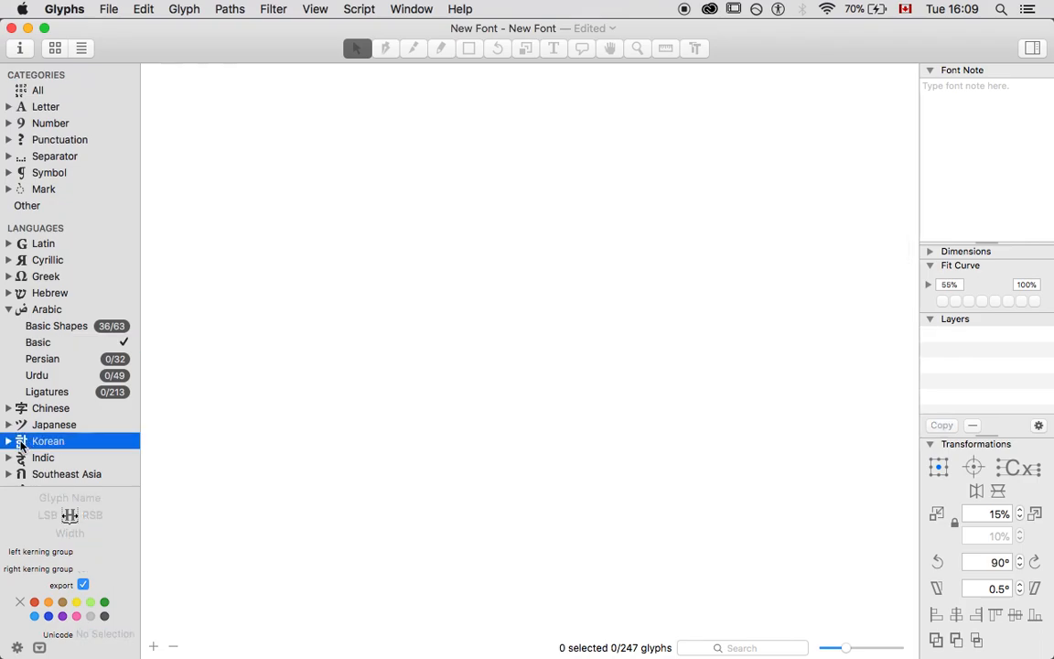
click(8, 441)
scroll(52, 457, down, 3)
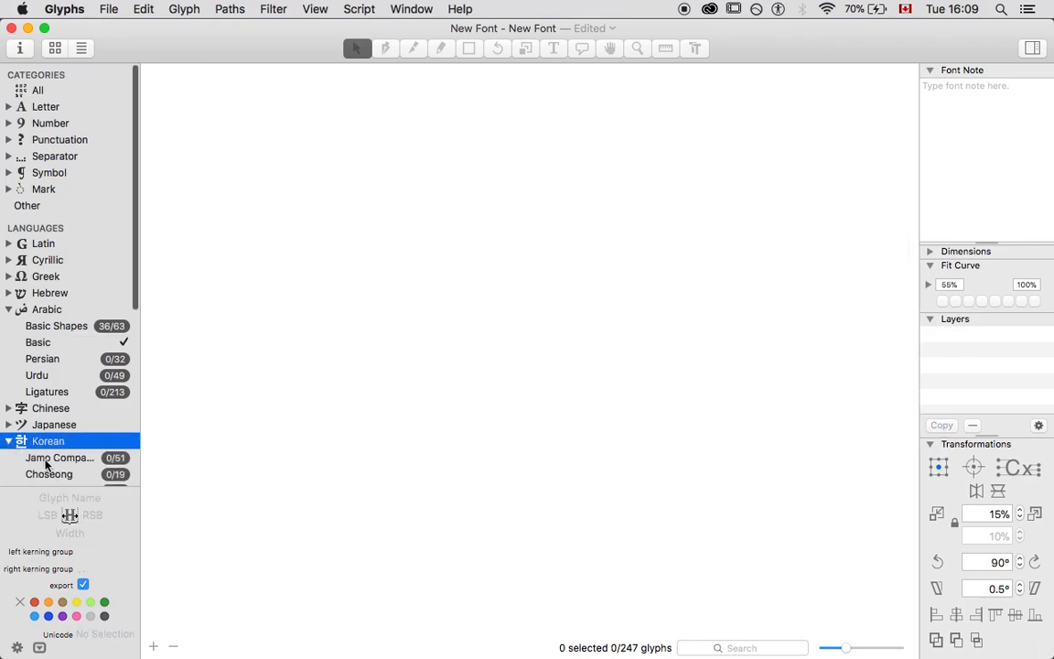
click(31, 390)
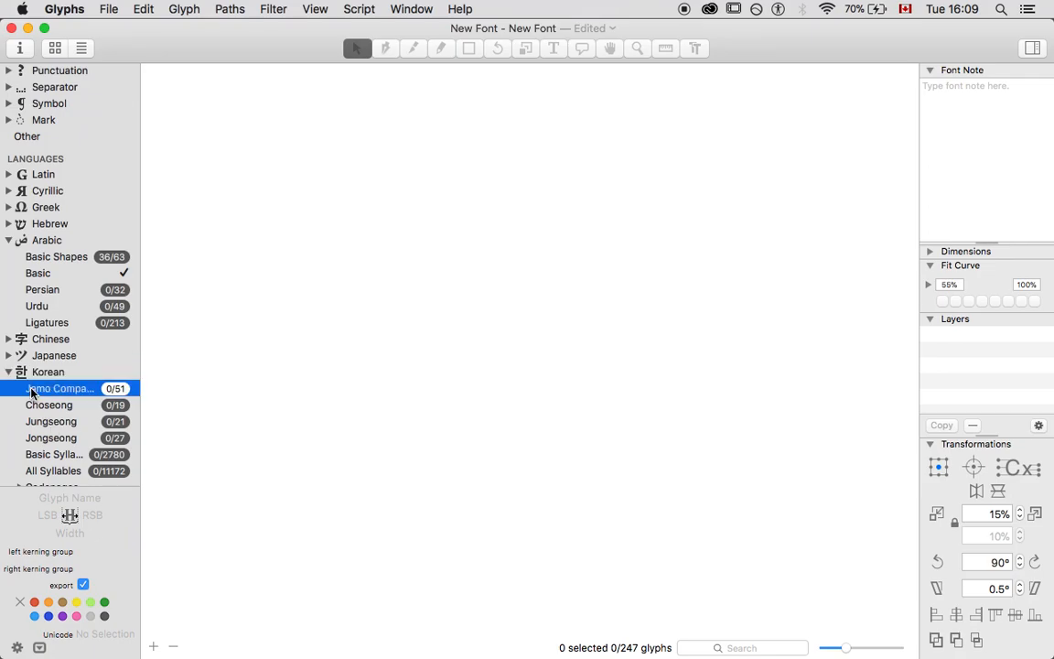
click(115, 388)
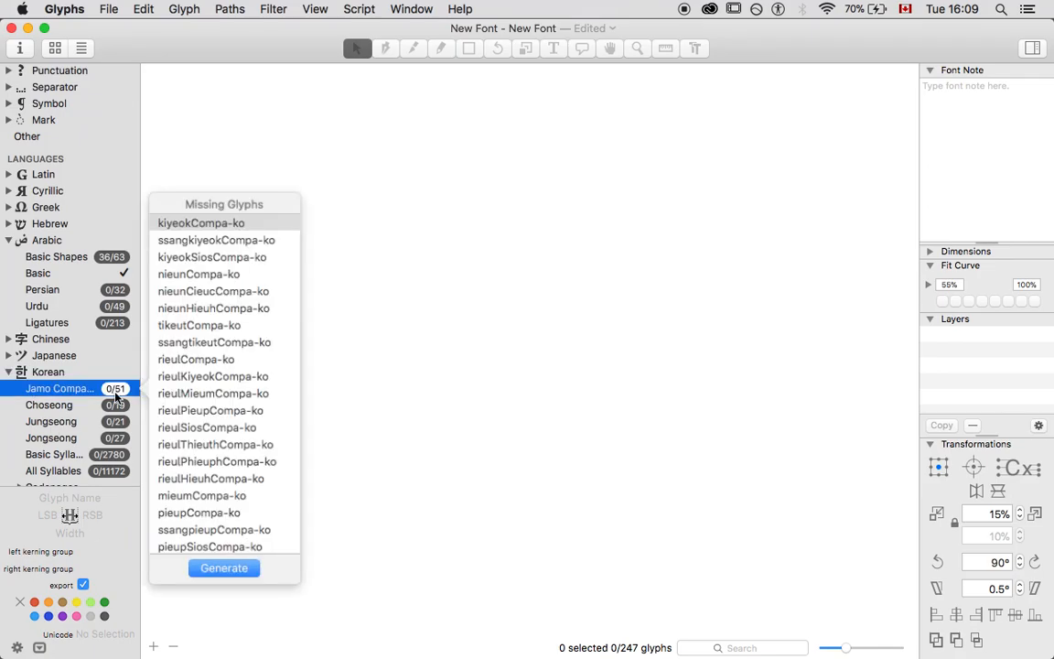
Select all missing Jamo Compatibility glyphs, from kiyeokCompa-ko to iCompa-ko, and generate them.
shift+click(212, 444)
scroll(213, 445, down, 10)
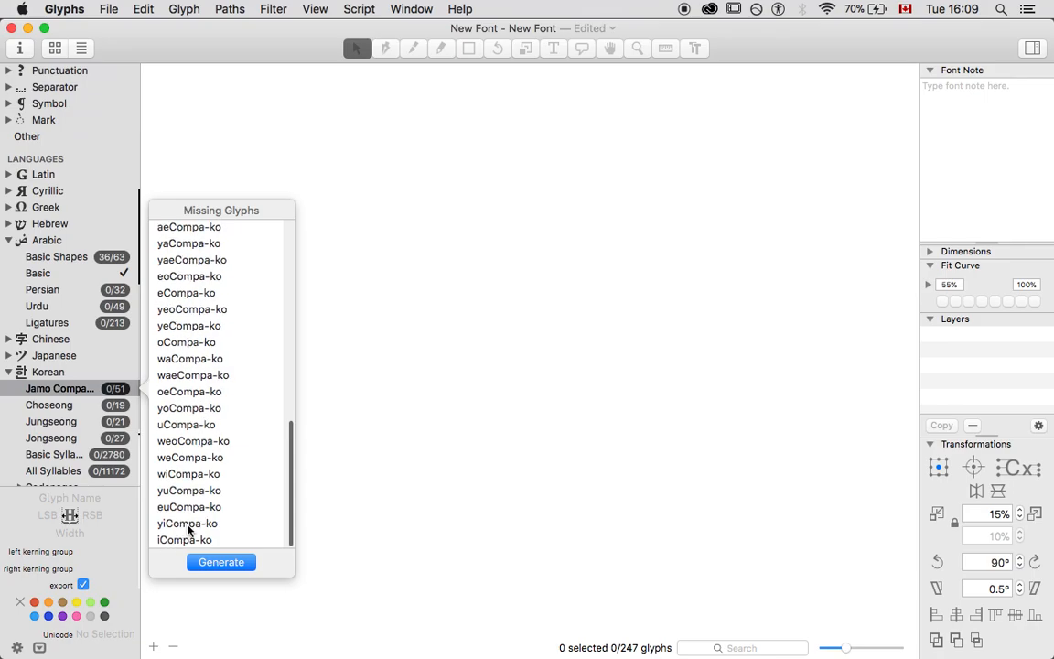
shift+click(188, 539)
click(208, 562)
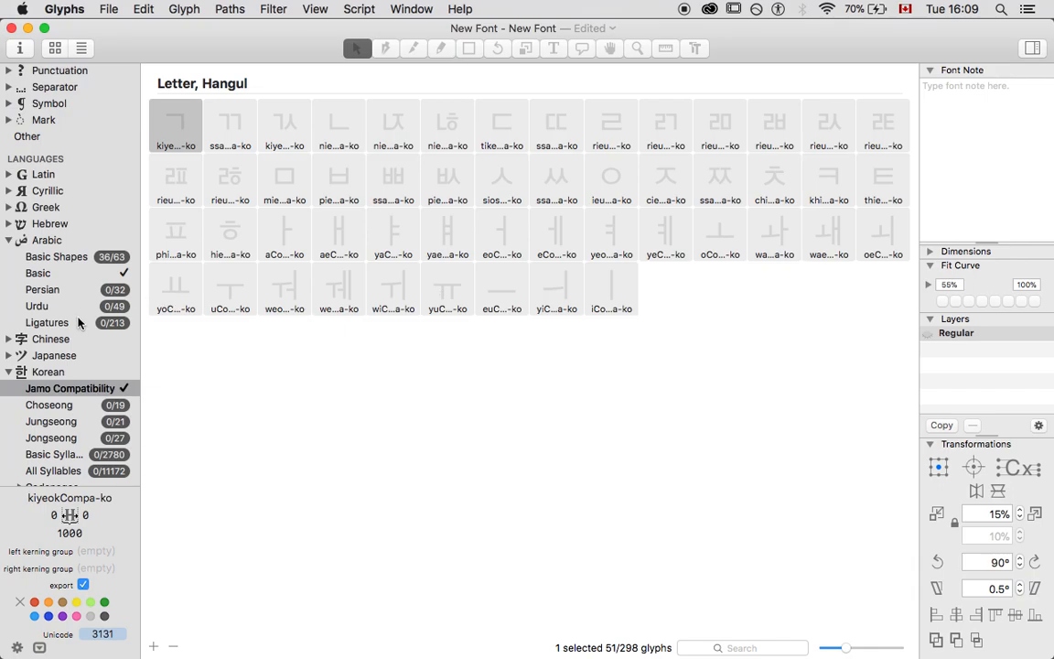
Open the Glyph Info window and move it slightly closer to the category list.
scroll(62, 275, up, 3)
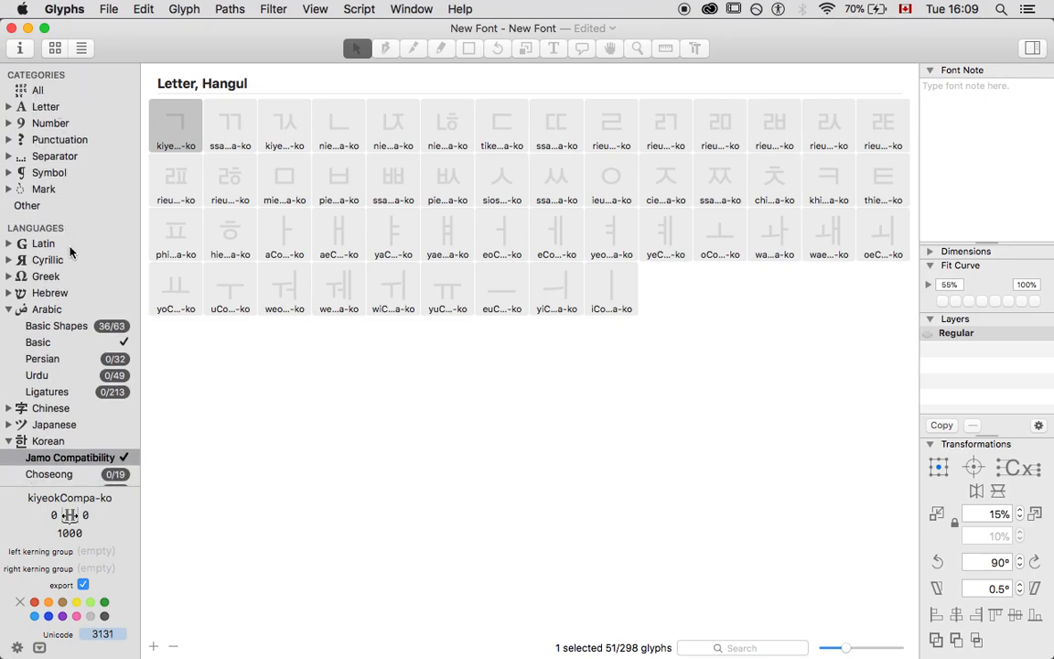
click(410, 8)
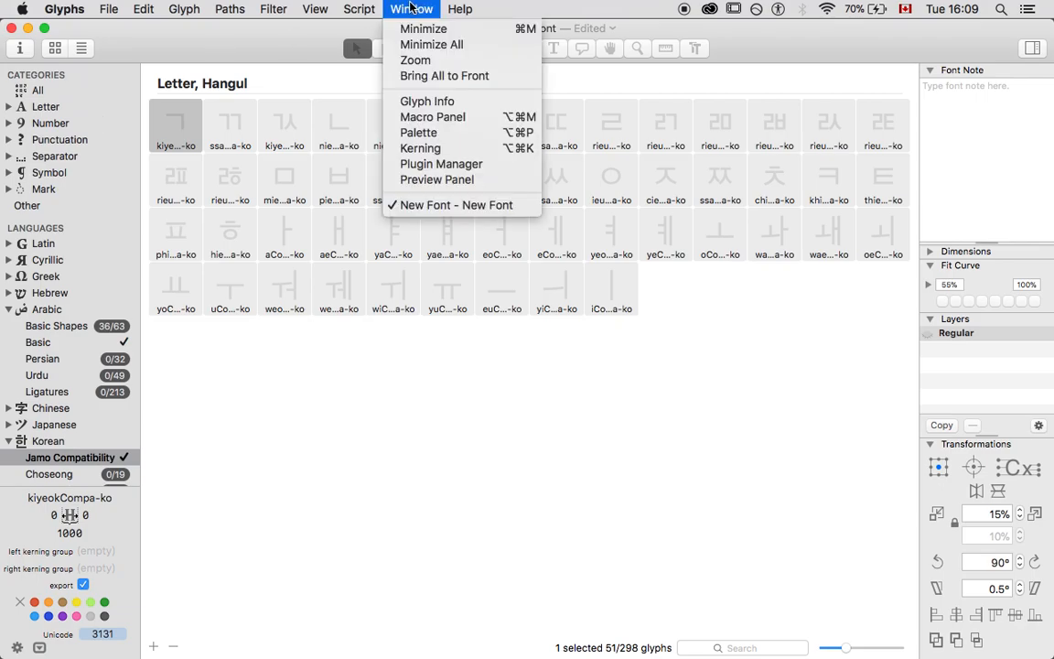
click(428, 101)
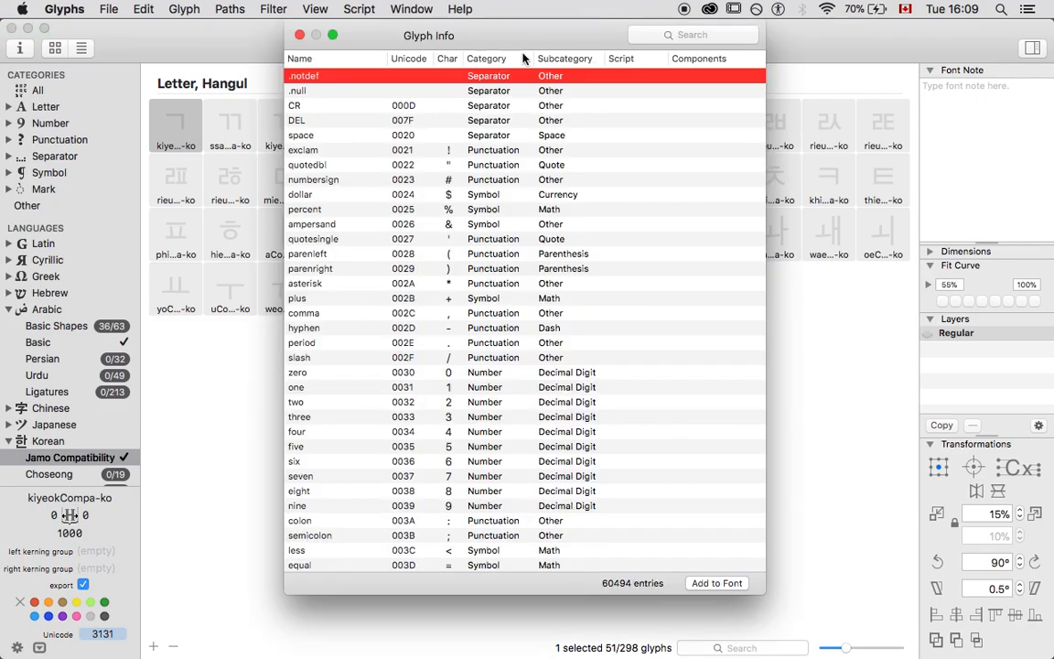
drag(535, 41, 482, 36)
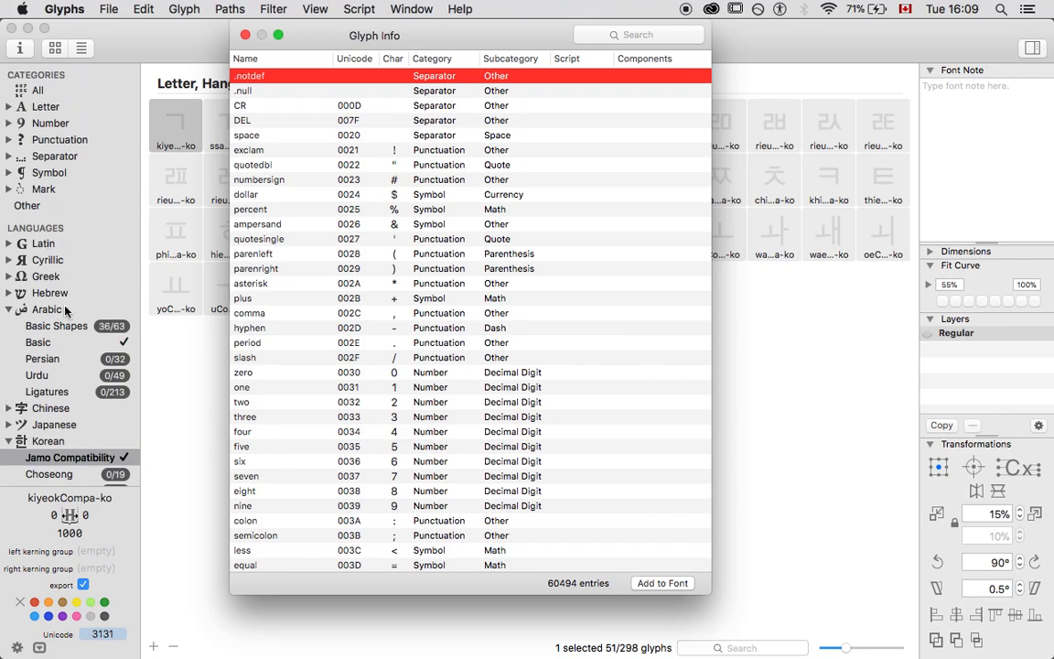
Return to the font window and expand the Chinese language category to examine its glyph sets.
click(23, 412)
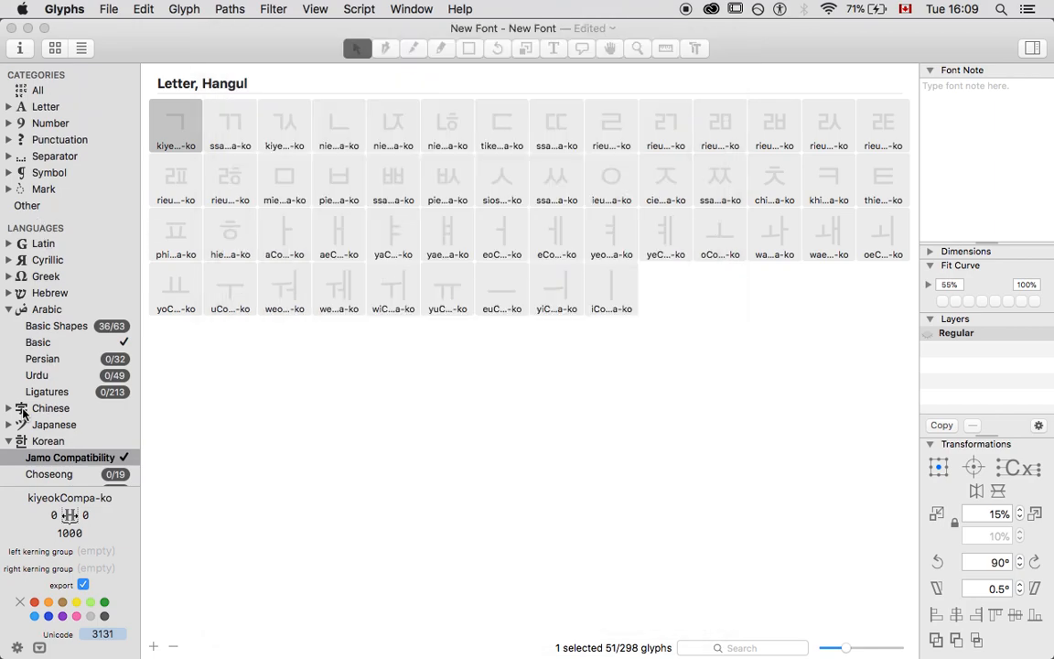
click(16, 412)
click(6, 412)
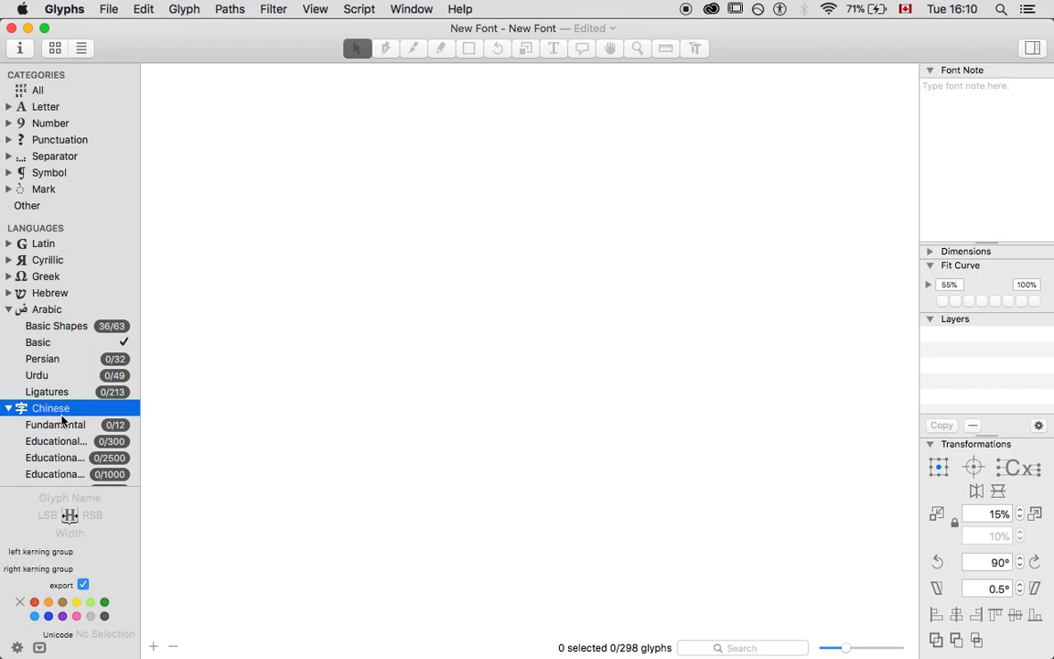
scroll(63, 419, down, 5)
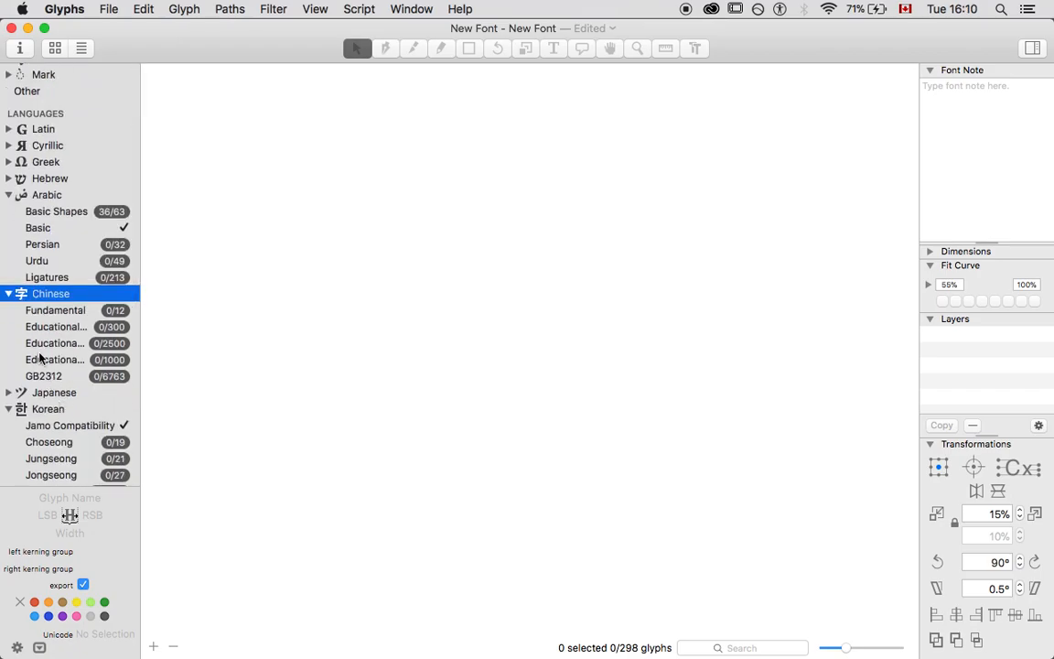
Bring back the Glyph Info window and browse its glyph database through the Latin, fraction, Cyrillic and Khmer entries.
click(357, 9)
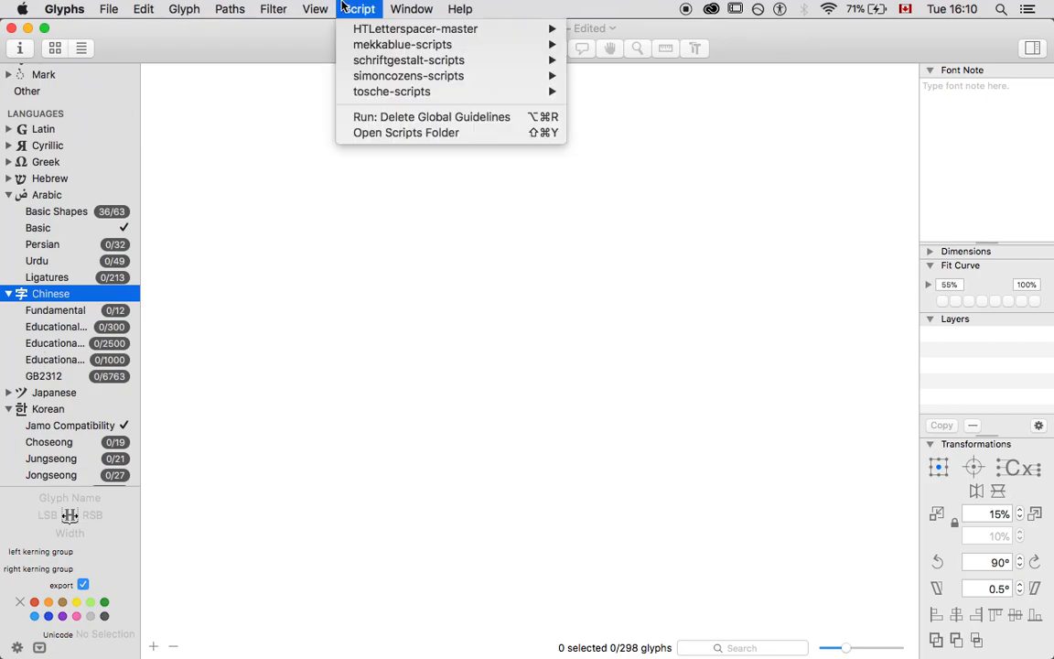
mouse_move(396, 8)
click(419, 103)
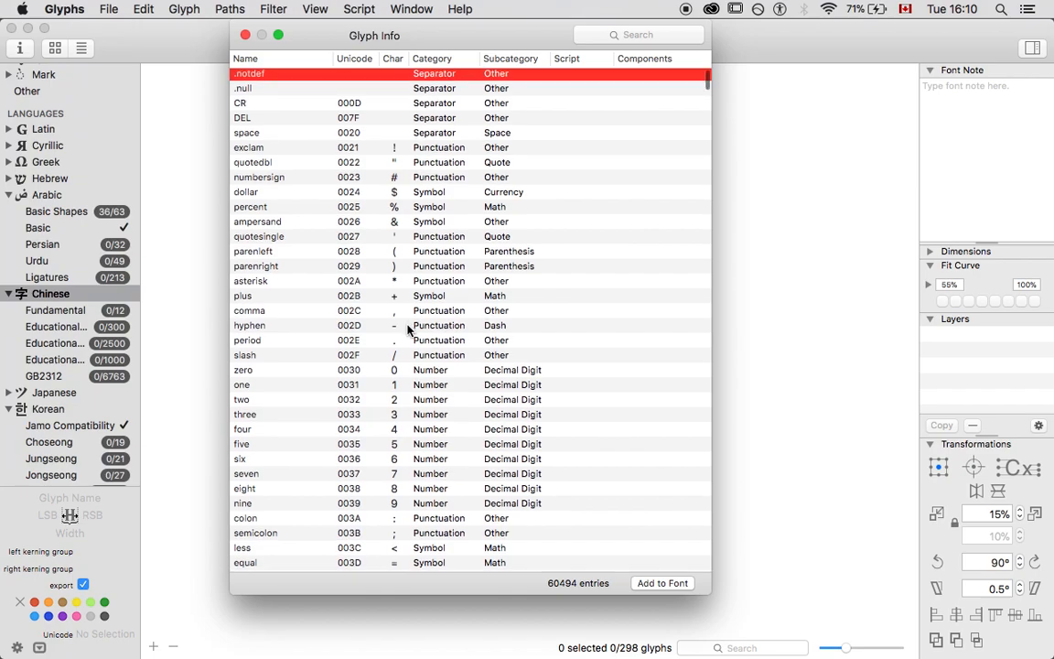
scroll(413, 329, down, 5)
click(656, 37)
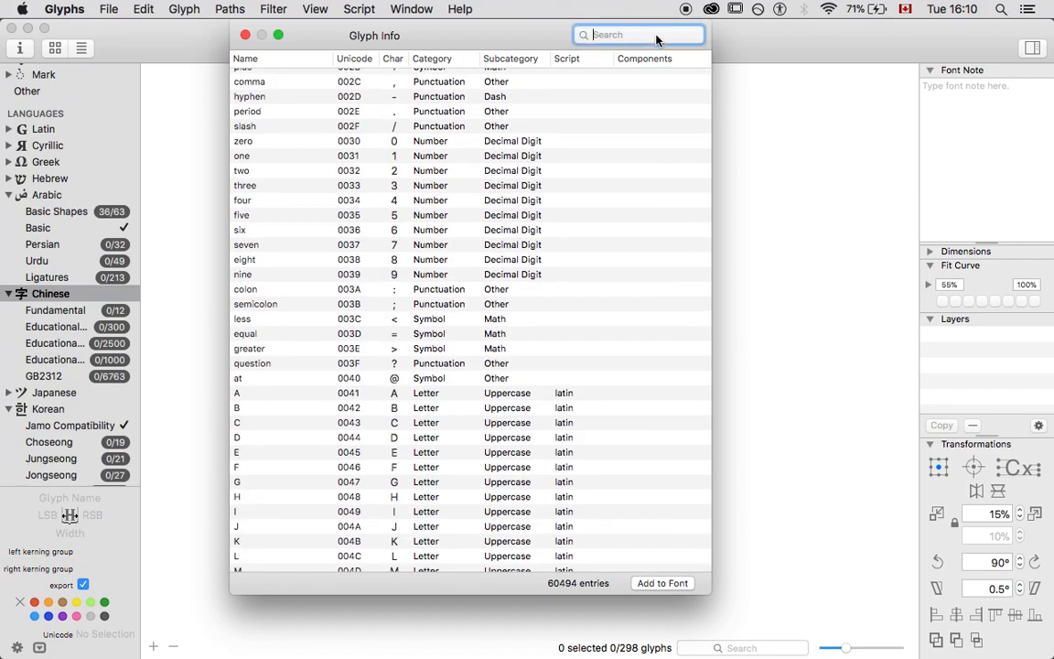
scroll(515, 244, down, 15)
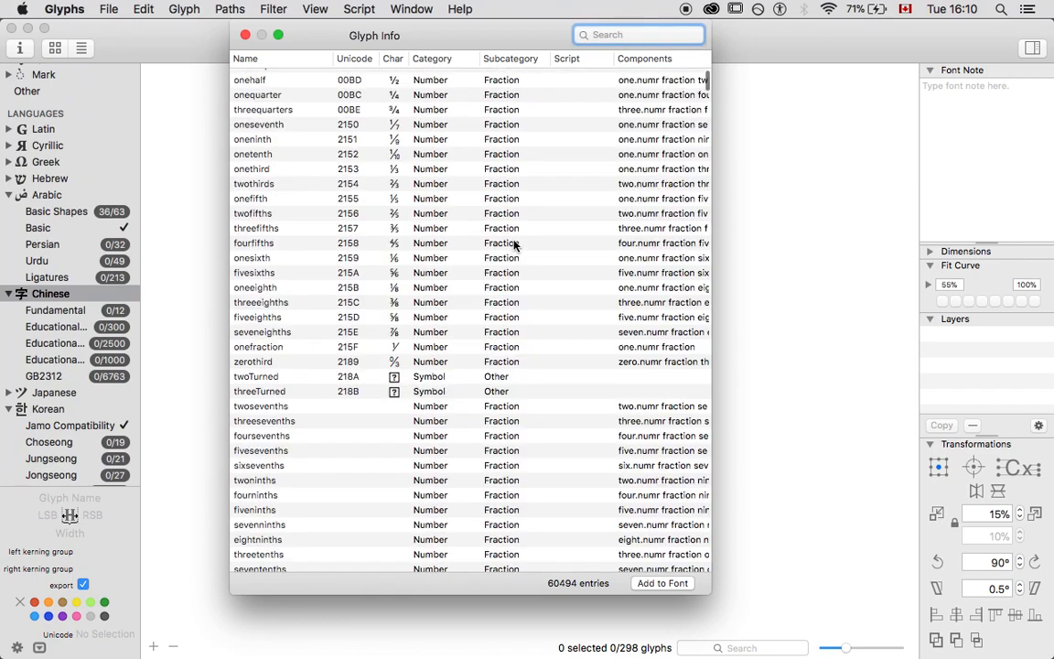
scroll(515, 245, down, 20)
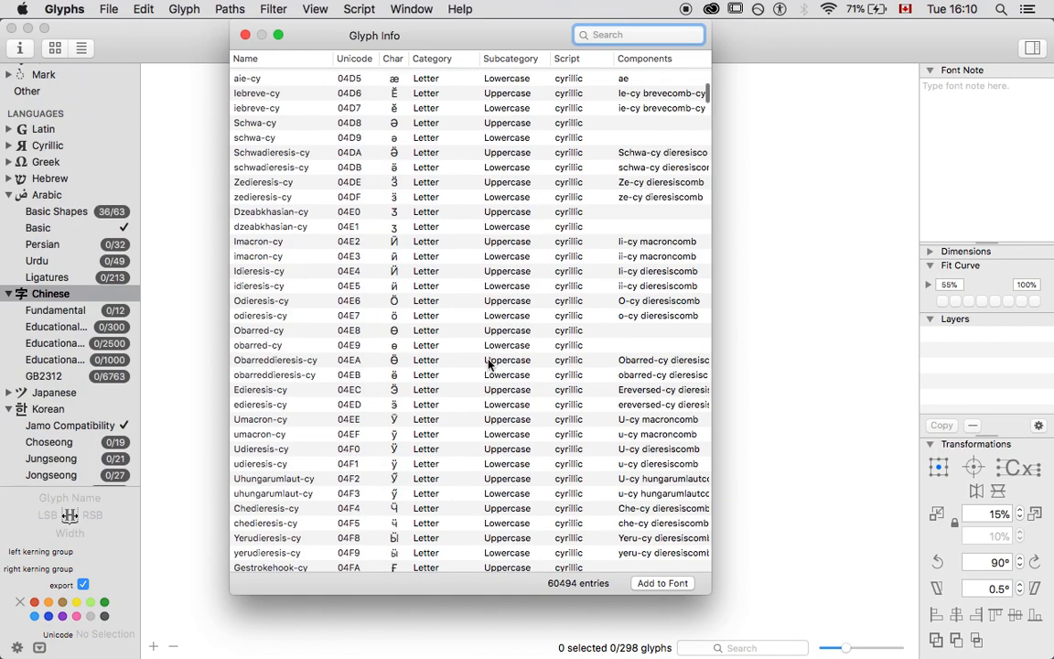
scroll(488, 364, down, 20)
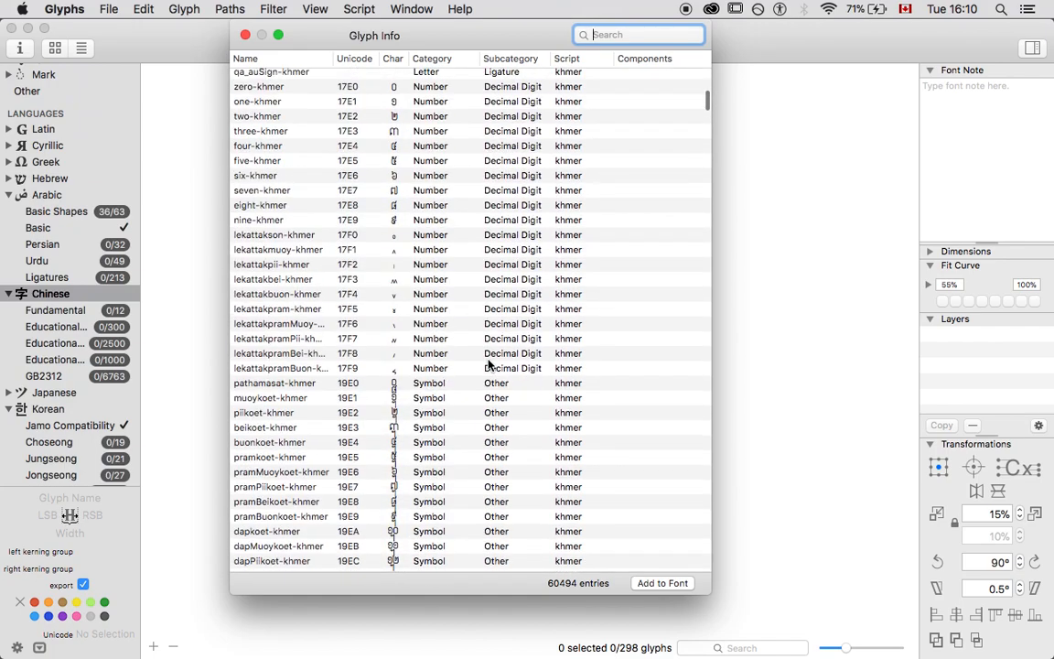
scroll(489, 364, up, 5)
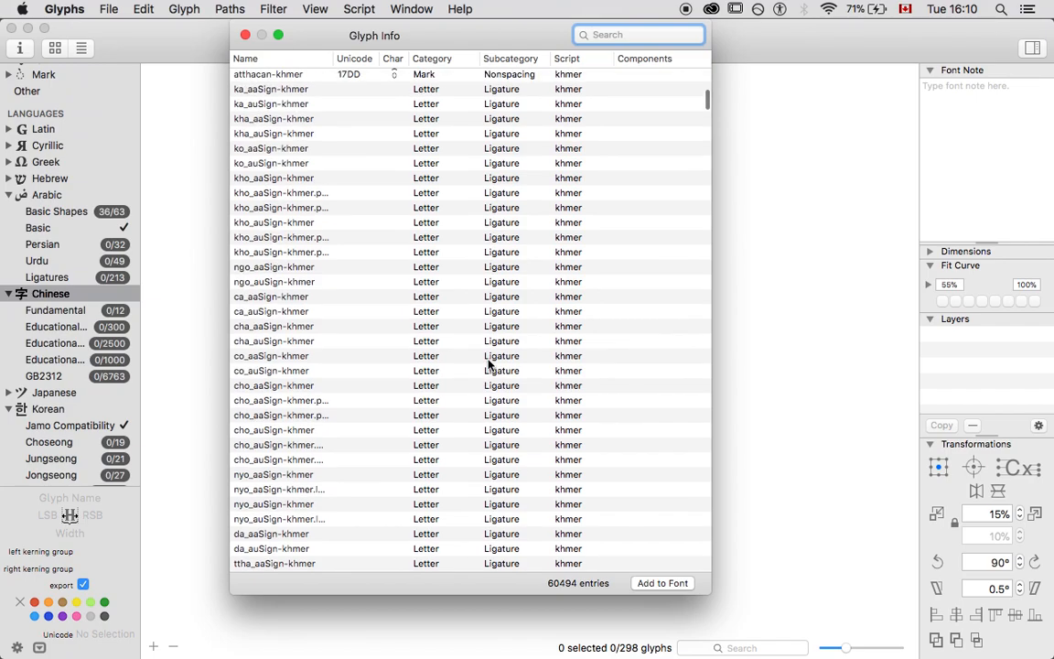
scroll(488, 364, up, 15)
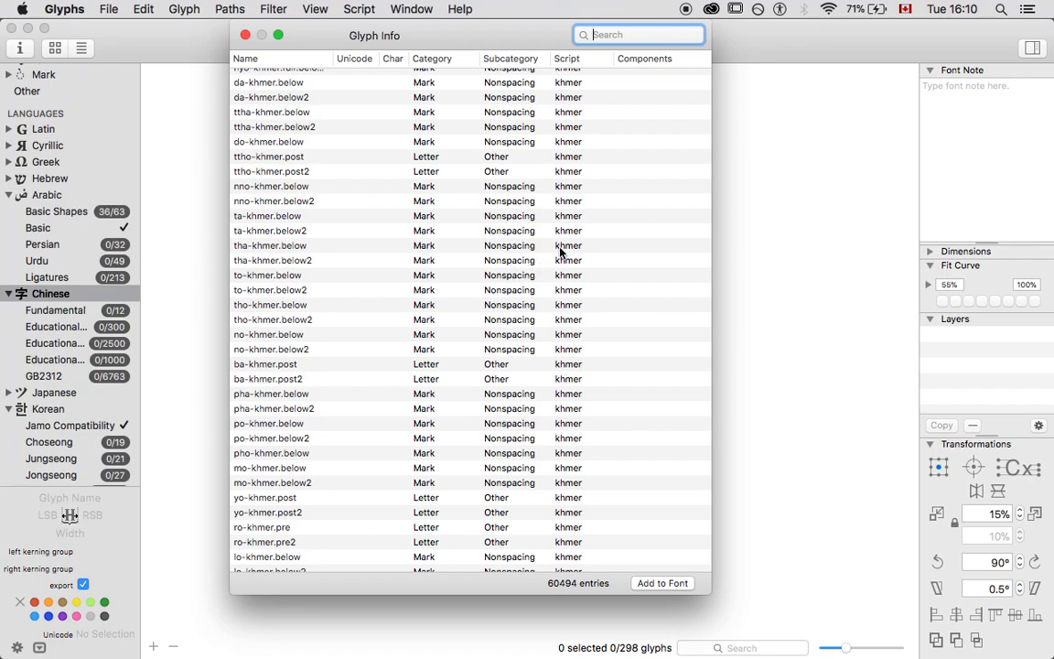
Examine the glyph database from the ttha-khmer.below2 entry through the Cham, Latin, kana and hangul entries to the han entry kmSquare.
click(569, 127)
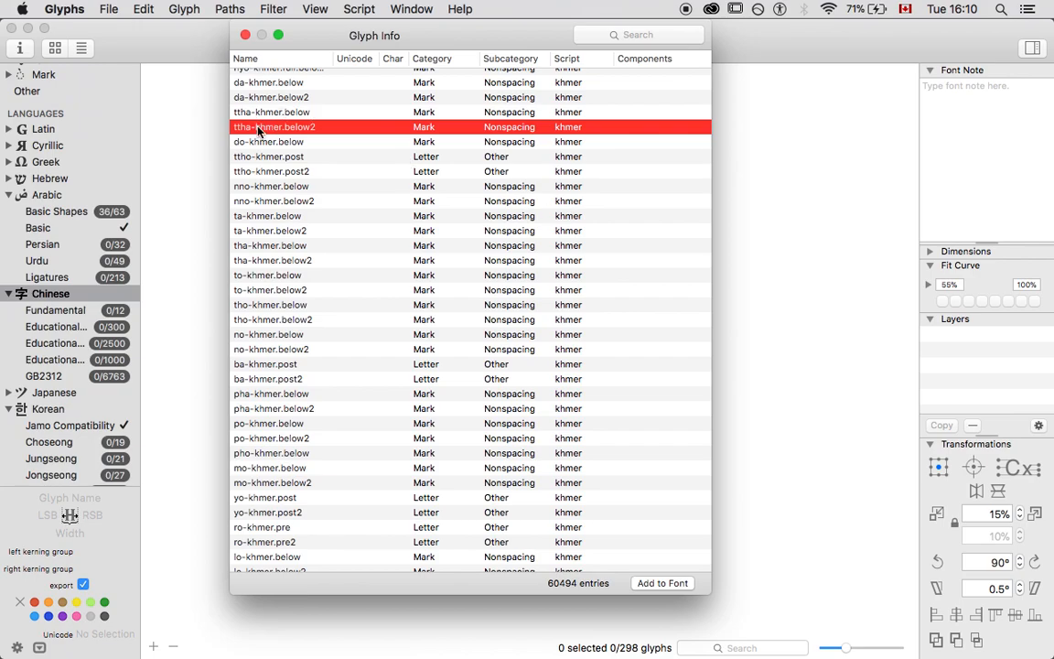
scroll(574, 236, down, 20)
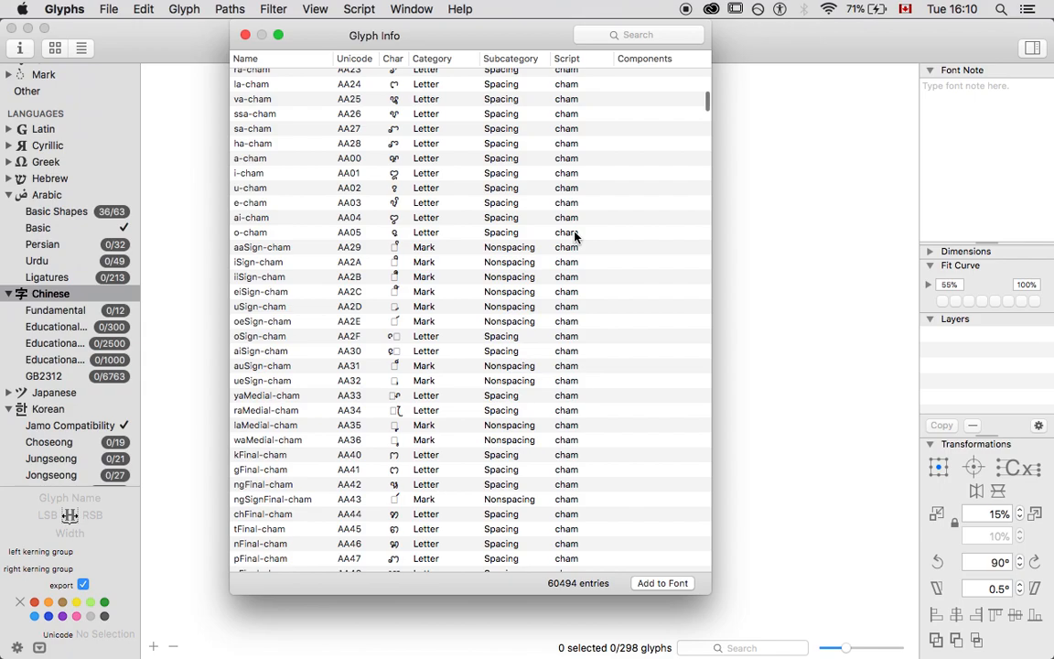
scroll(574, 236, down, 20)
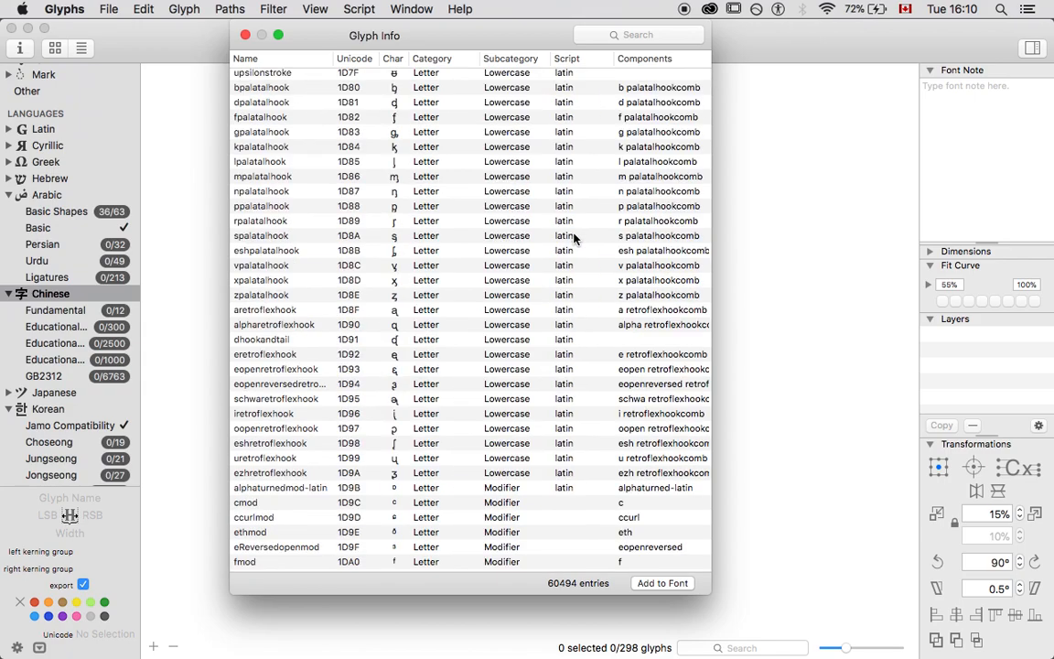
scroll(373, 272, down, 20)
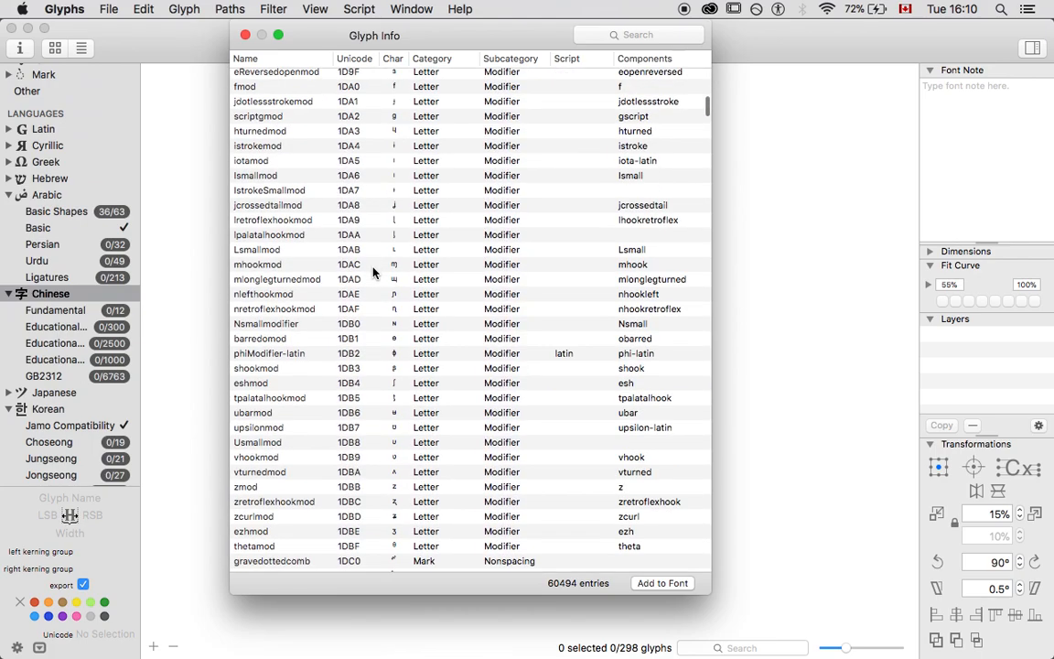
scroll(373, 272, down, 20)
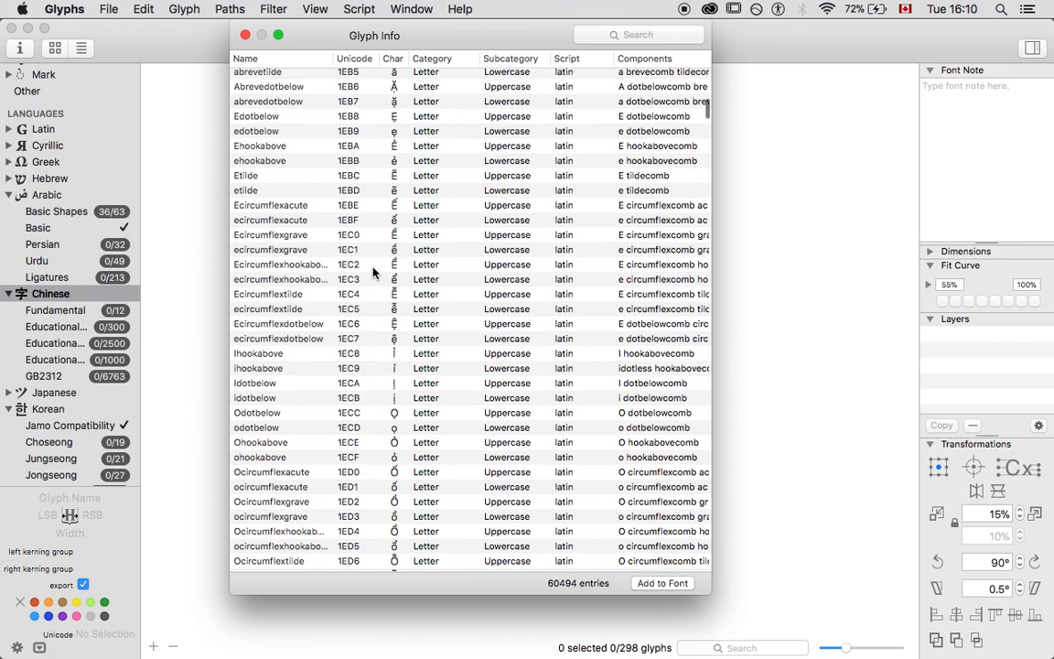
scroll(374, 272, down, 20)
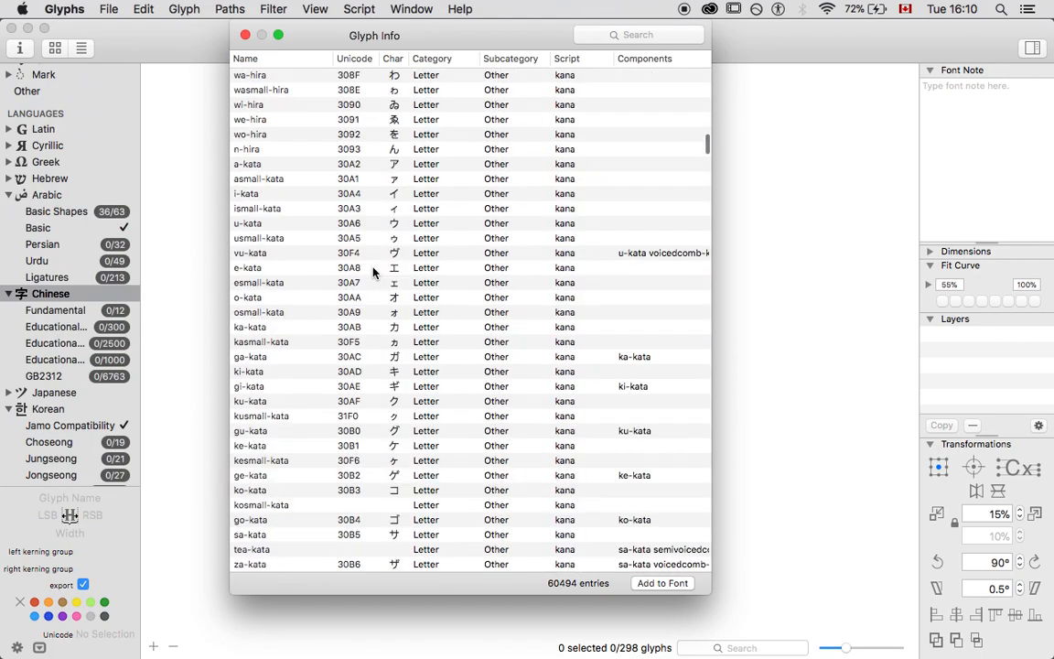
scroll(373, 272, down, 20)
scroll(373, 271, down, 15)
scroll(373, 272, down, 5)
scroll(374, 271, down, 15)
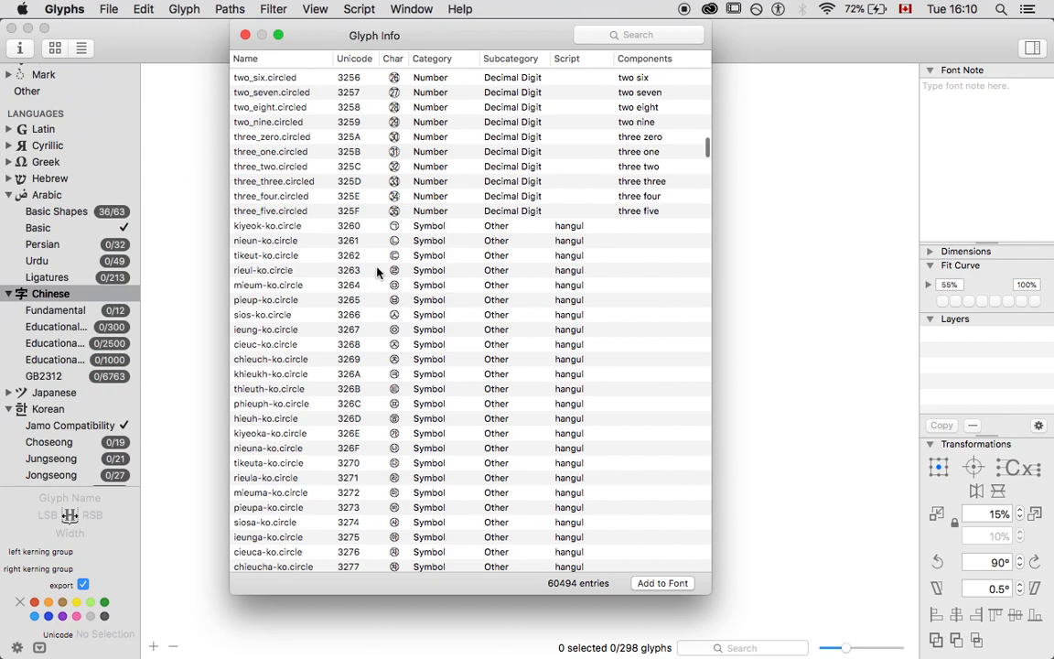
scroll(376, 272, down, 15)
scroll(376, 272, down, 15)
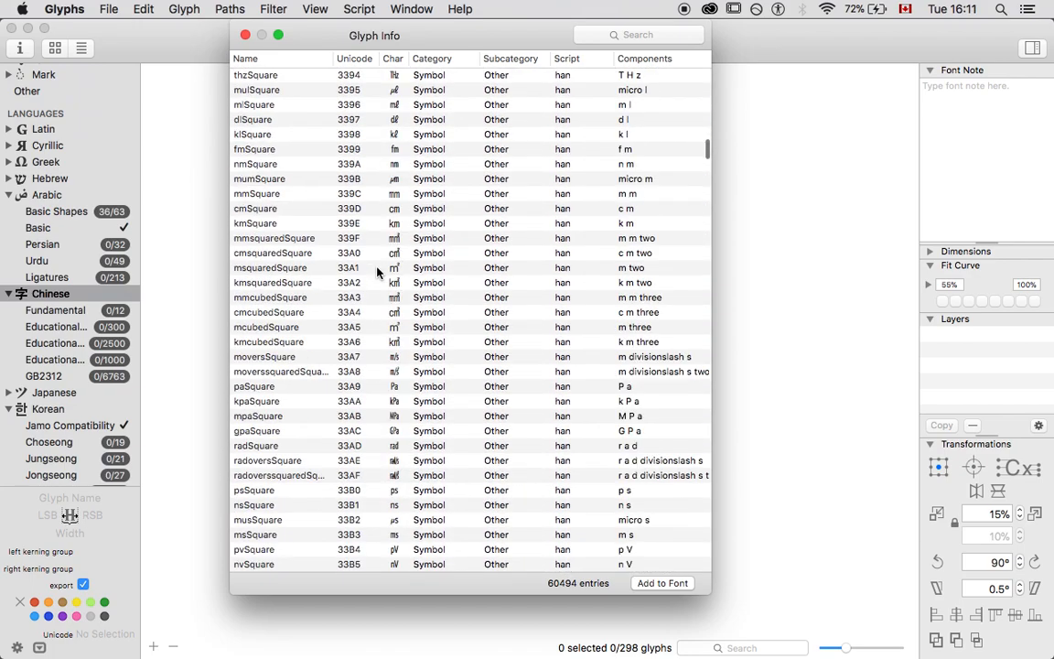
scroll(376, 271, down, 1)
click(572, 201)
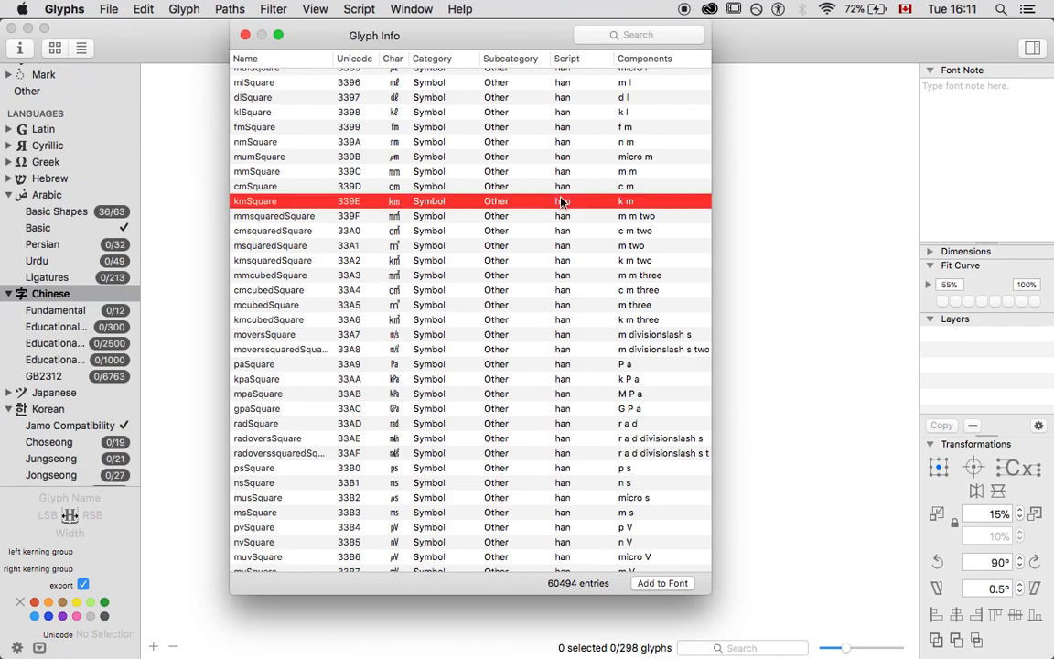
Filter the glyph database by "han", sort it by script in ascending order, and browse the han characters.
click(634, 34)
text(han)
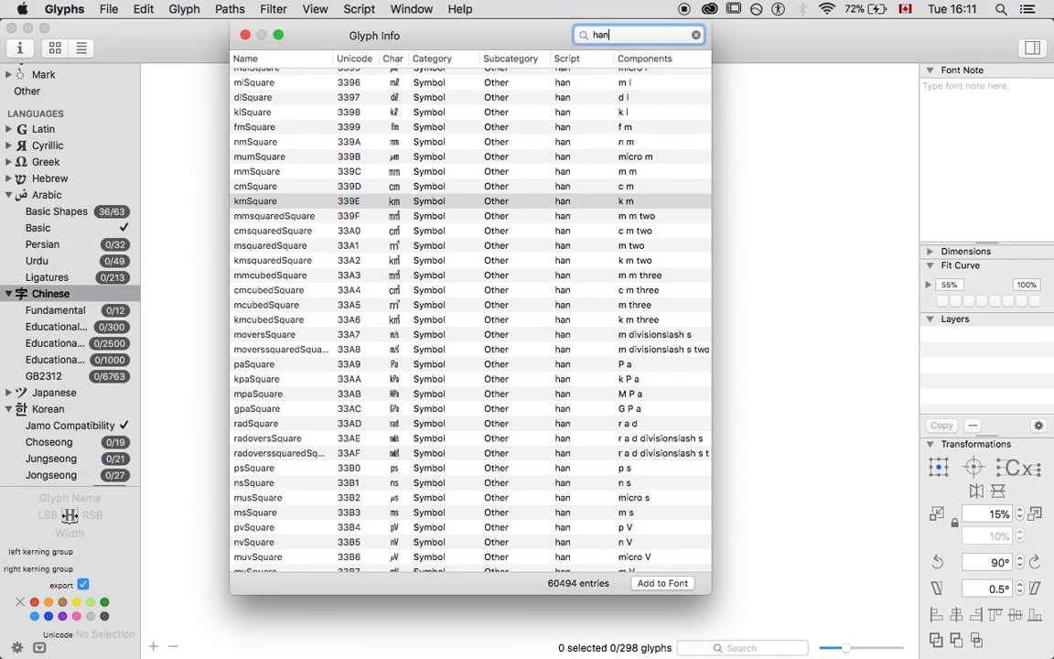
click(567, 59)
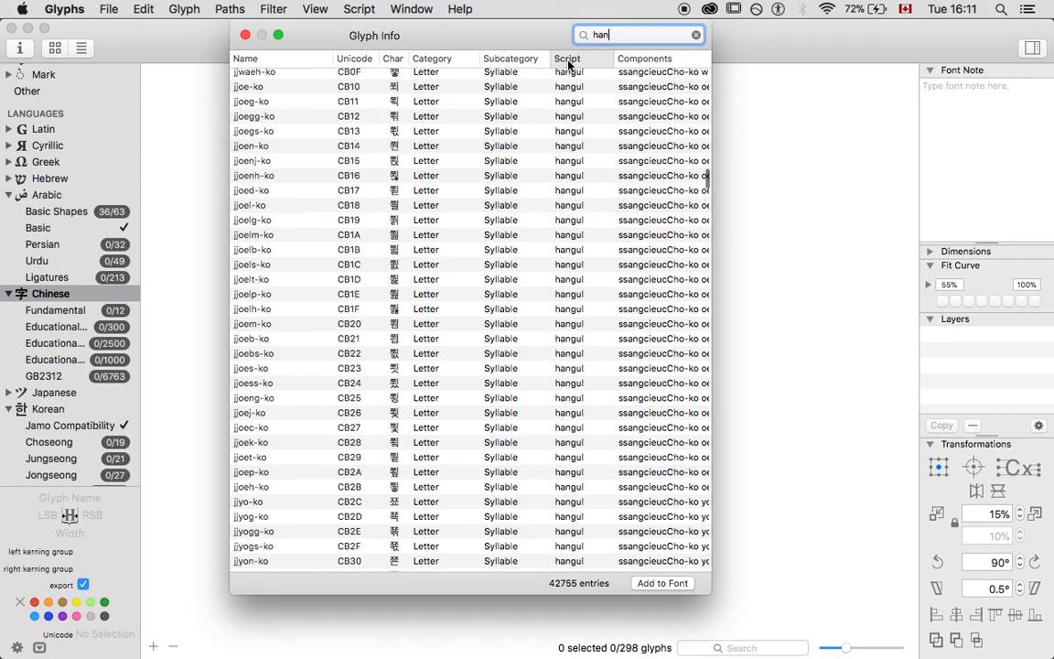
click(595, 58)
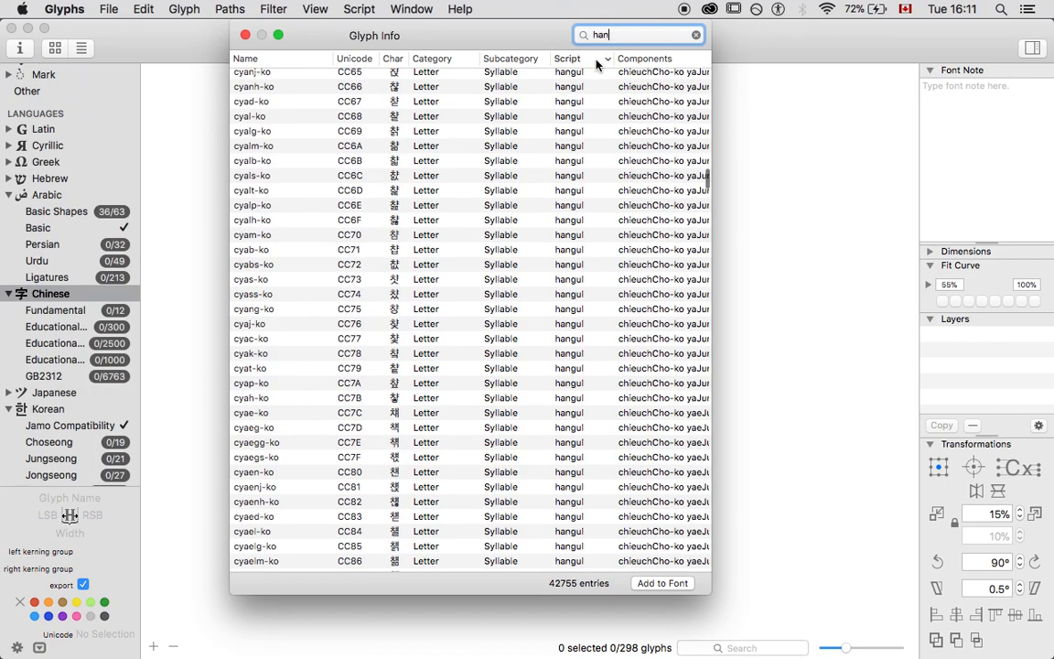
click(604, 59)
scroll(560, 118, up, 10)
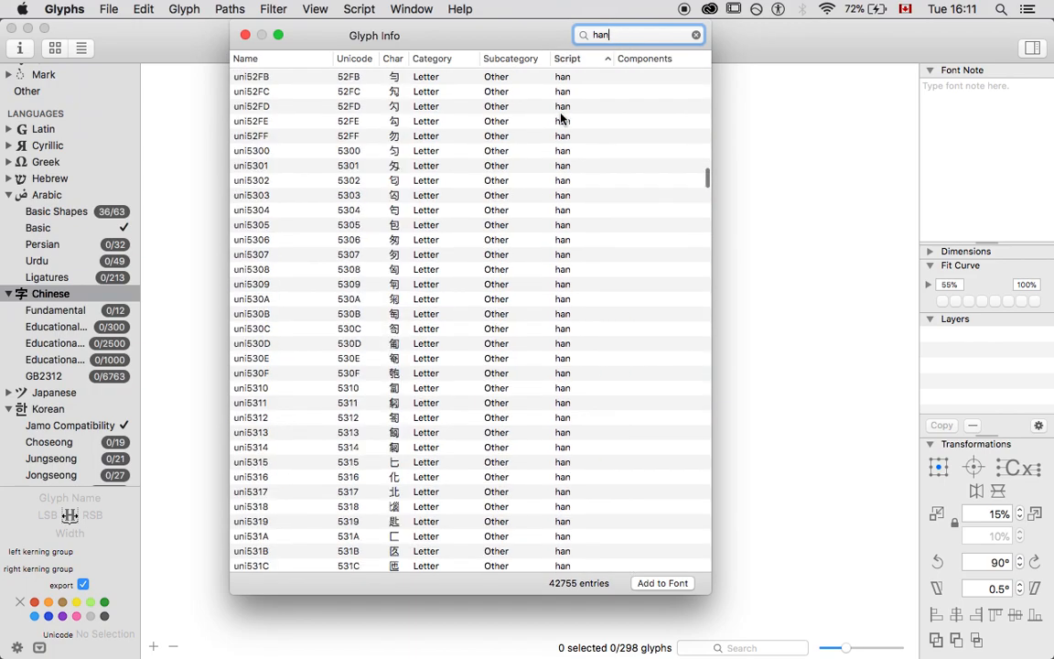
scroll(562, 118, up, 15)
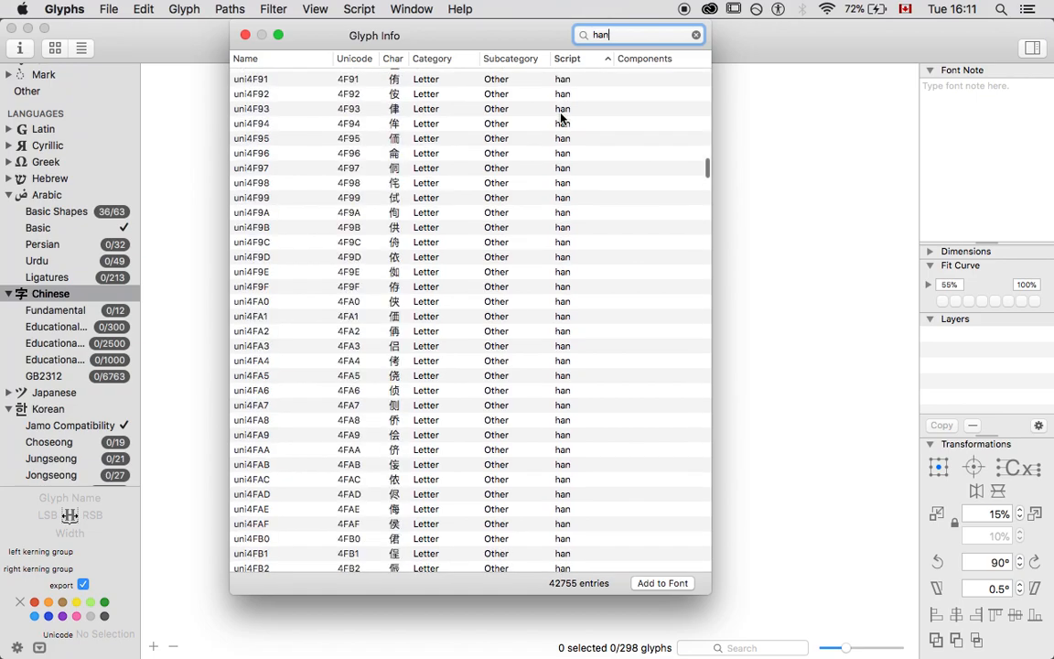
Select the uni4F95 entry in the glyph database, close the Glyph Info window and switch to Safari.
click(323, 139)
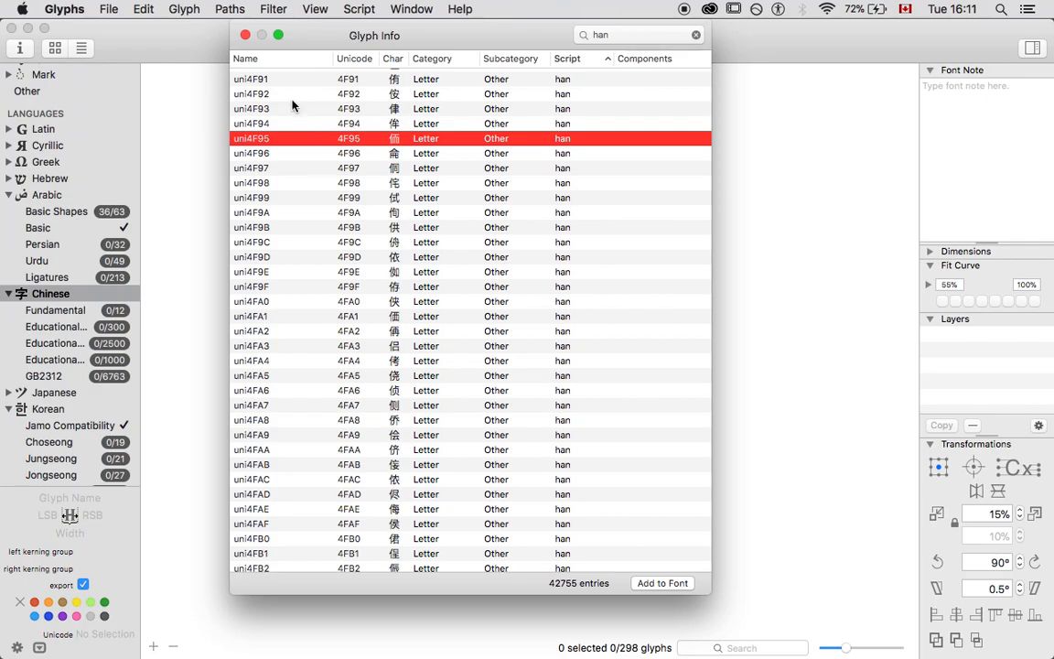
click(245, 35)
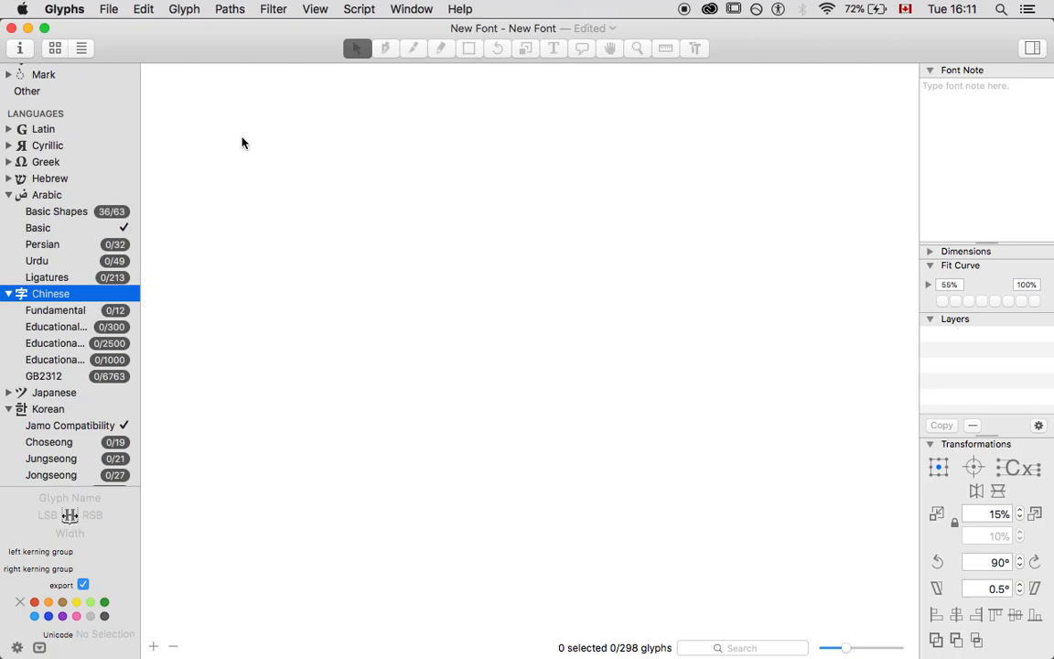
key(super+space)
text(sfa)
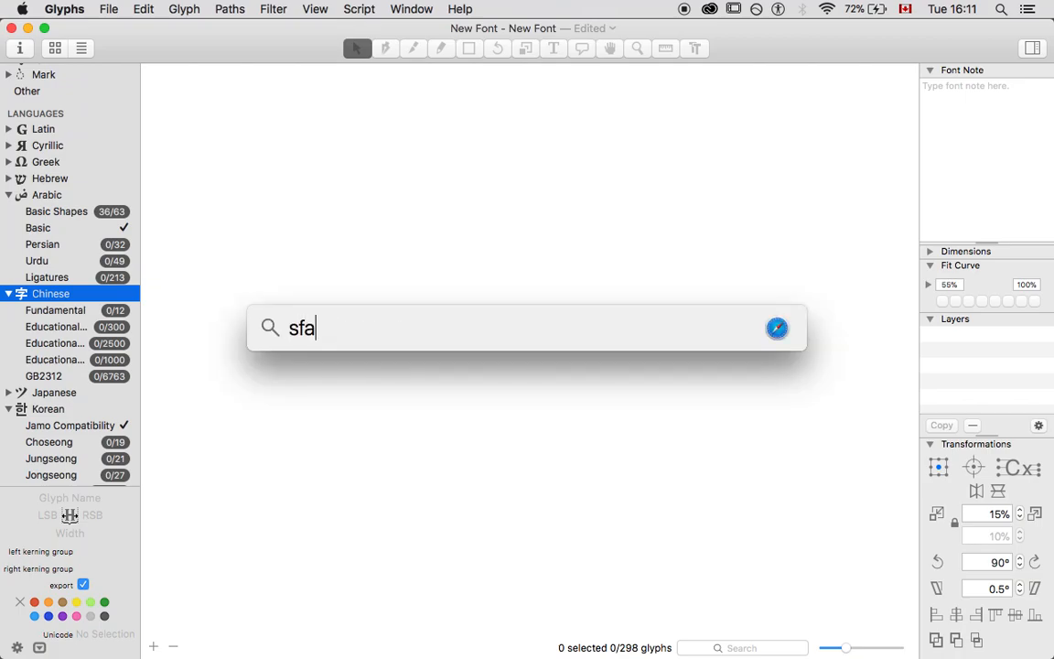
key(BackSpace)
key(BackSpace)
text(a)
key(Return)
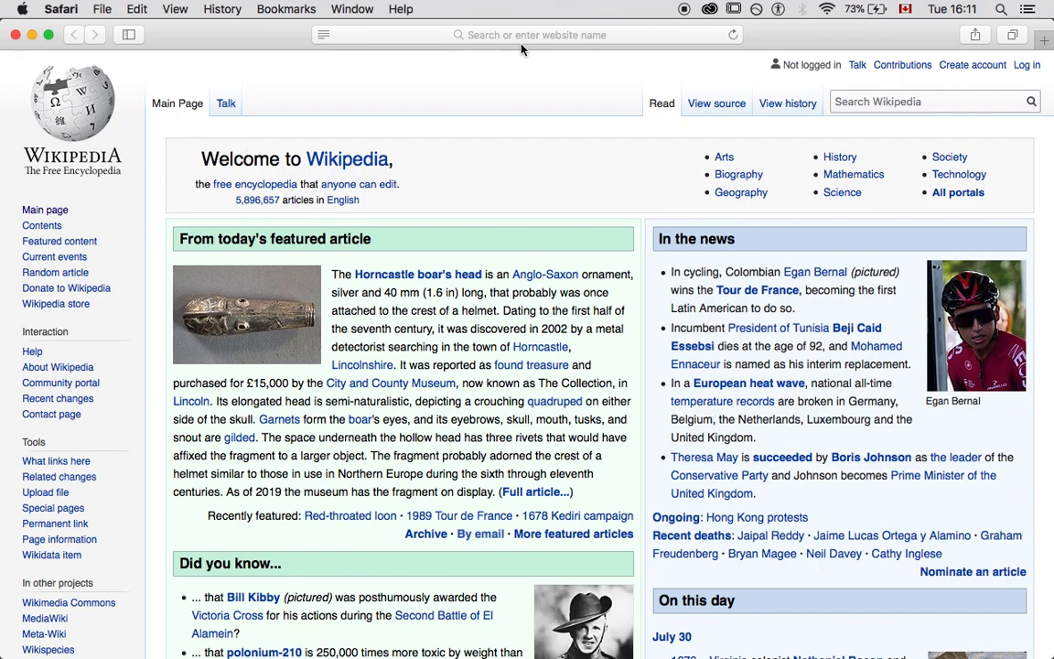
Search the web for "chinese character for love".
click(545, 36)
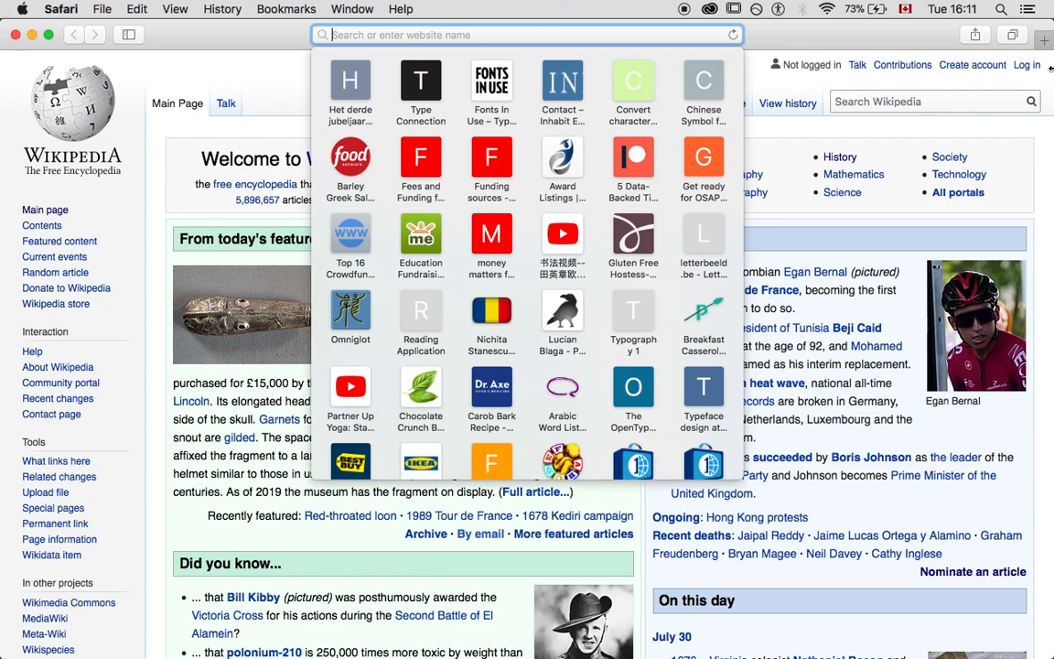
click(887, 101)
click(892, 103)
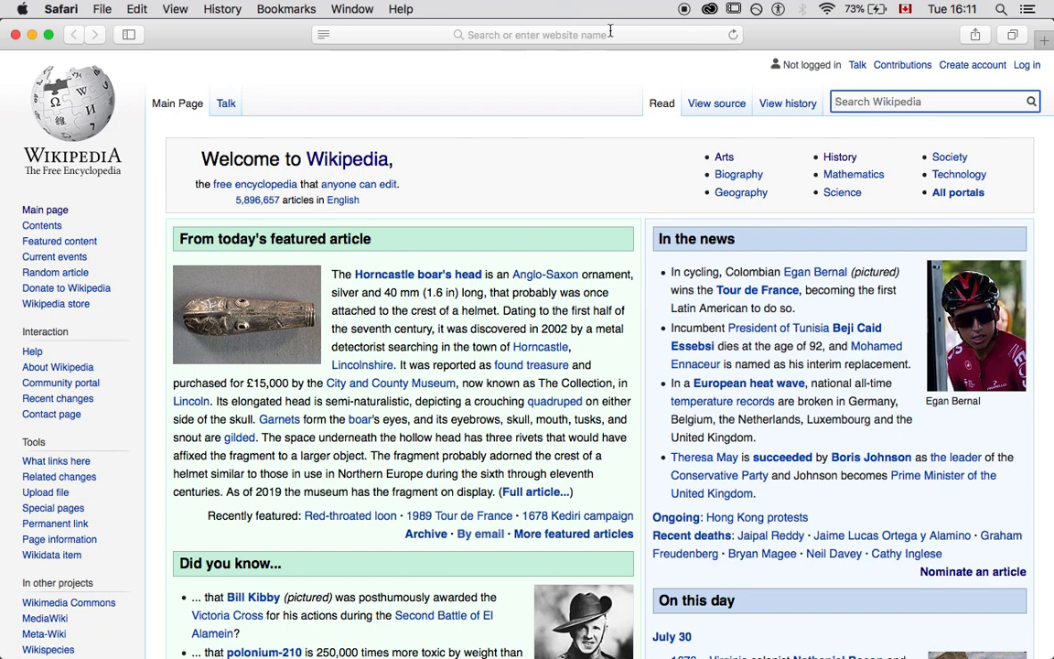
click(519, 35)
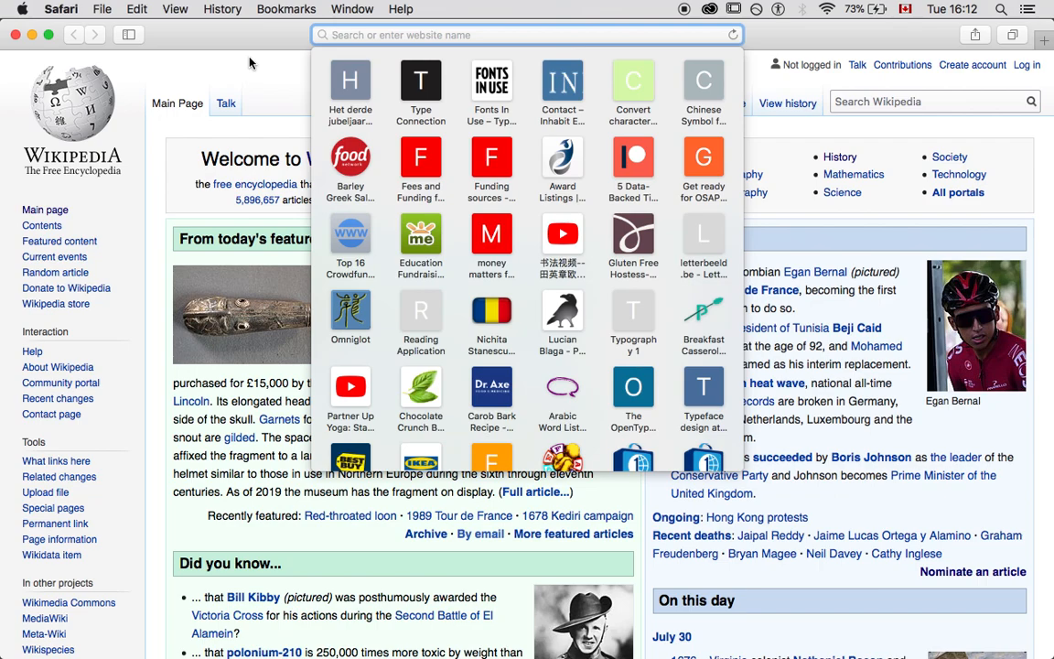
text(chinese)
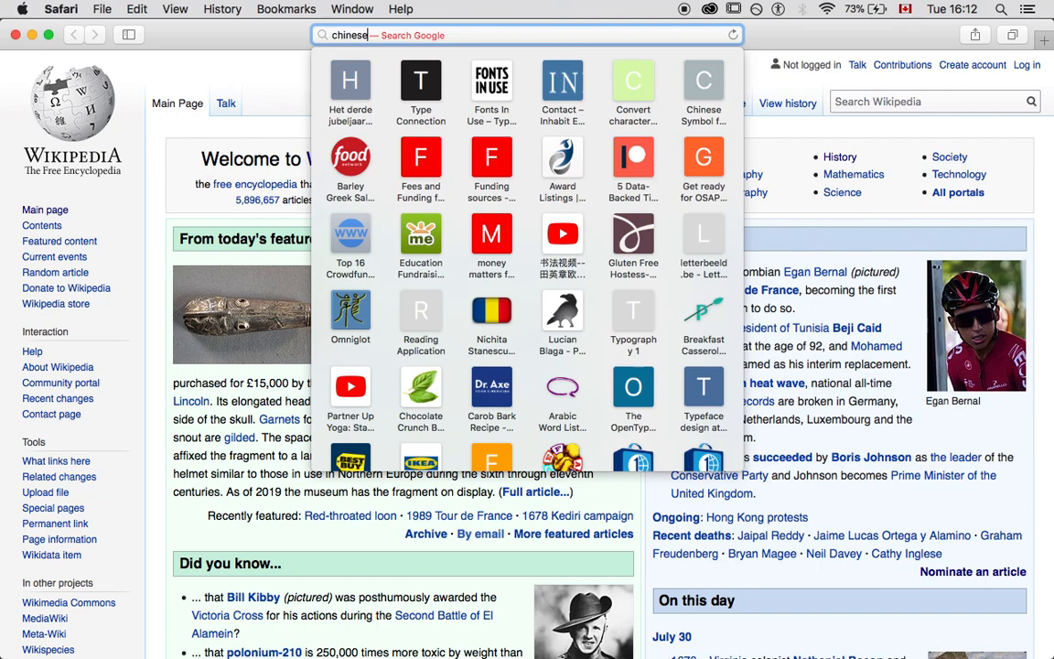
text( character f)
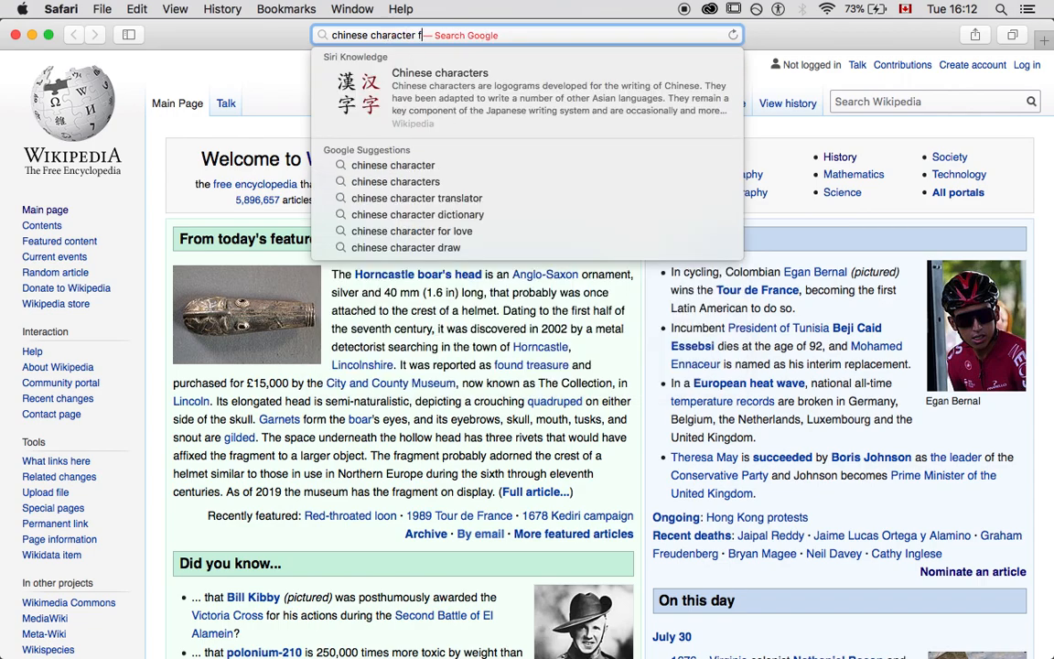
text(p)
key(BackSpace)
text(or love)
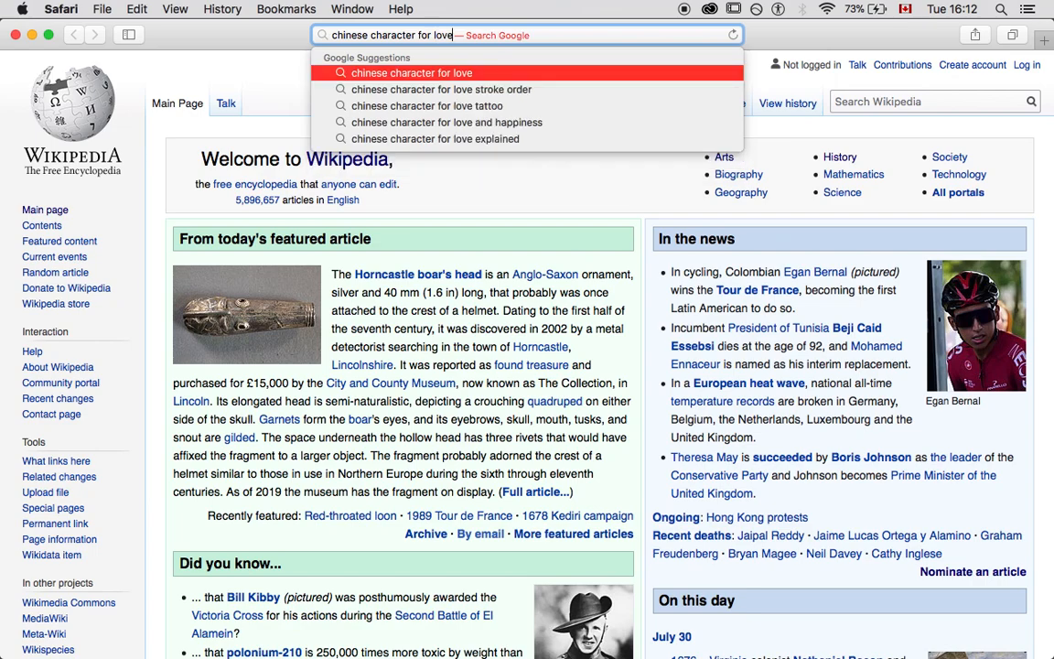
key(Return)
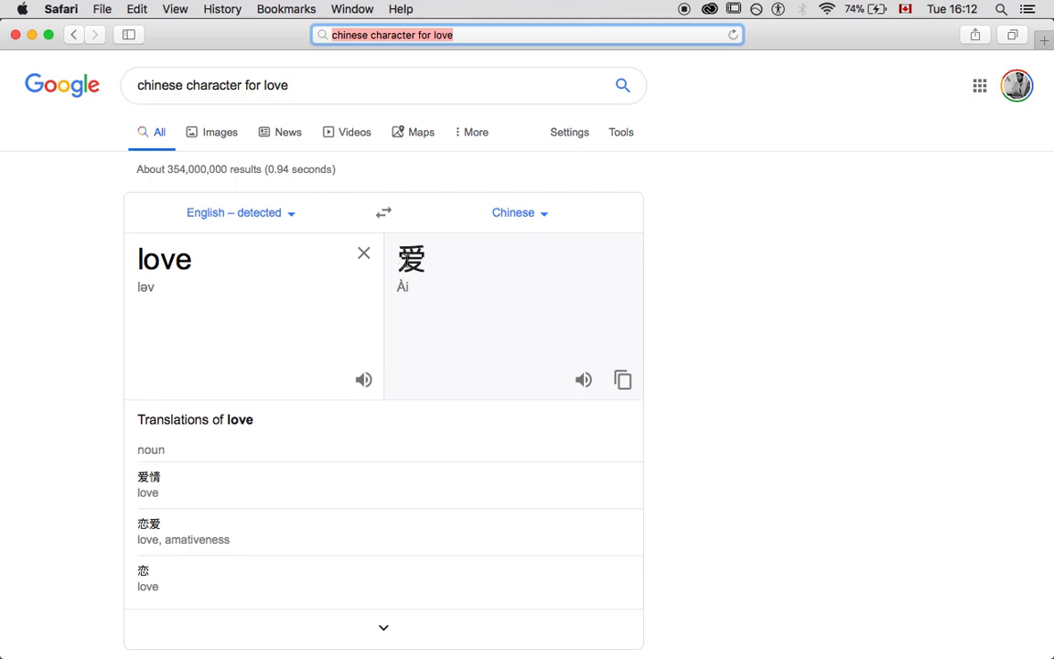
Copy the character 爱 from the description of the "How to Write and Use the Character" search result.
scroll(117, 424, down, 10)
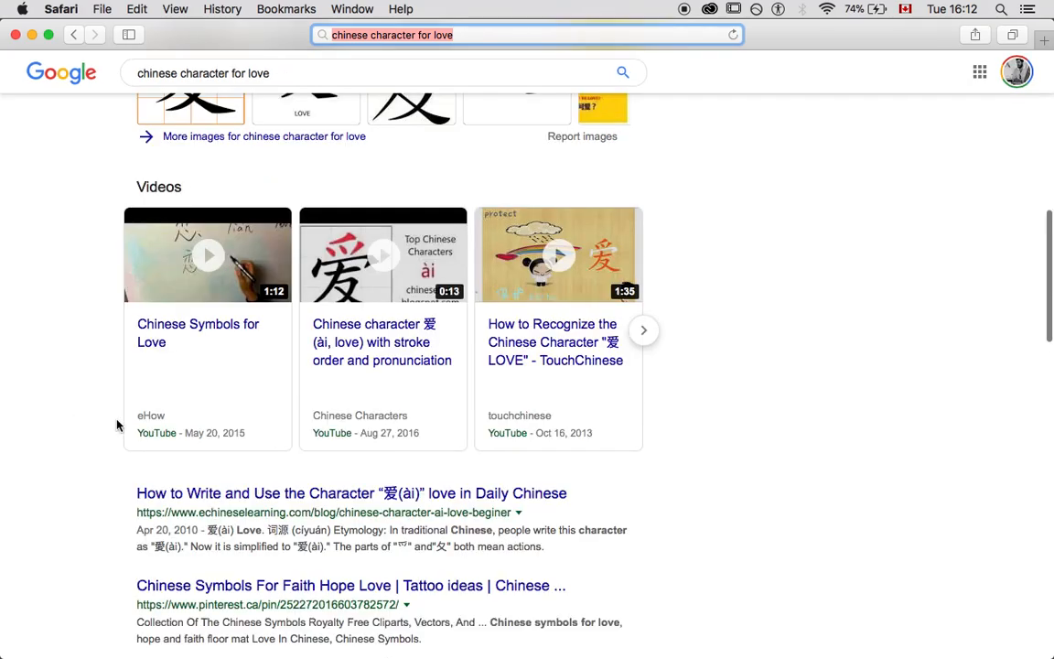
scroll(110, 426, down, 4)
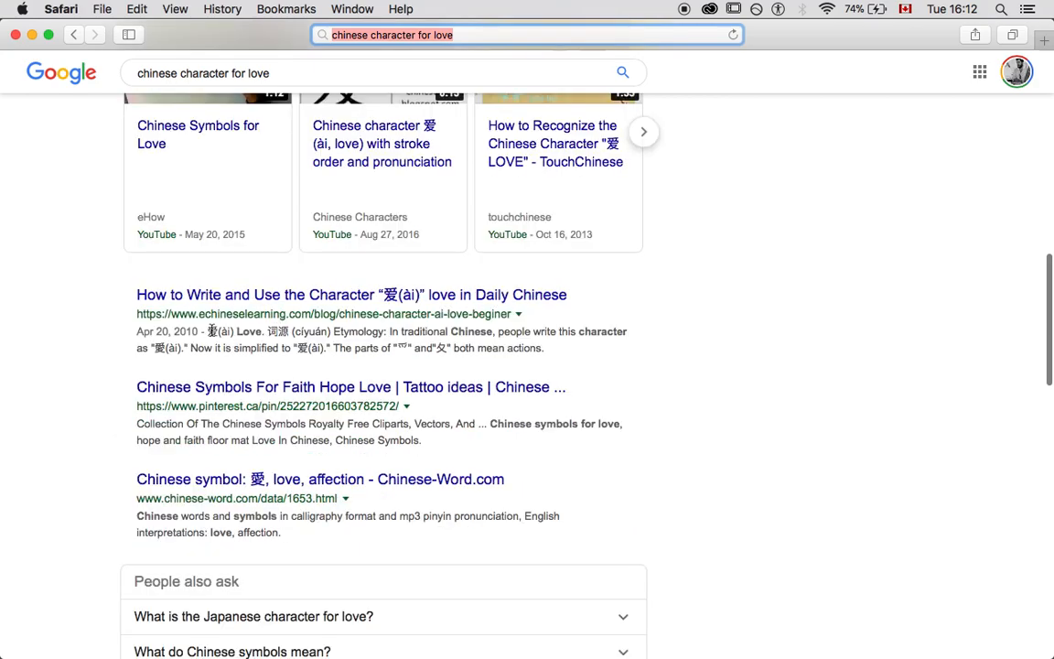
double_click(212, 331)
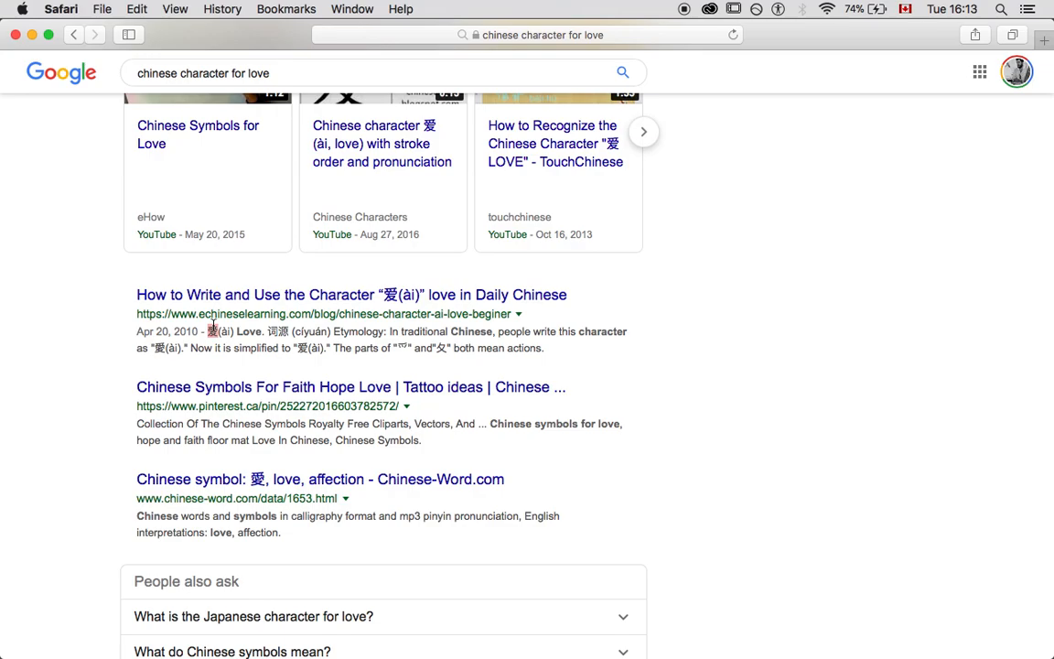
key(super+c)
Return to Glyphs, generate a new glyph from the copied character 爱, and select it in the font window.
key(super+Tab)
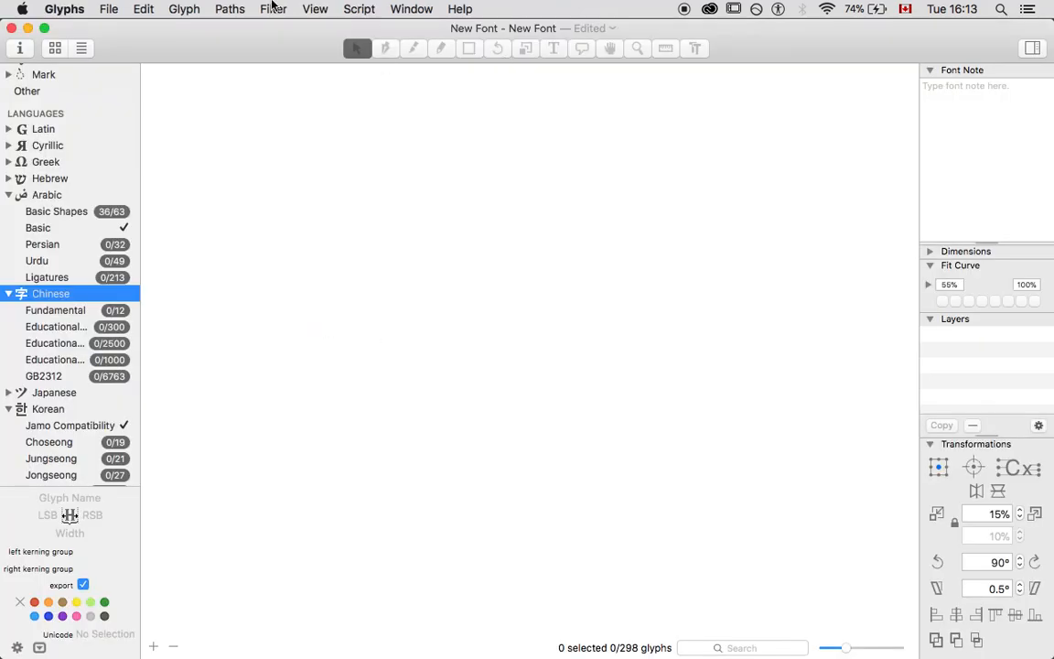
click(174, 10)
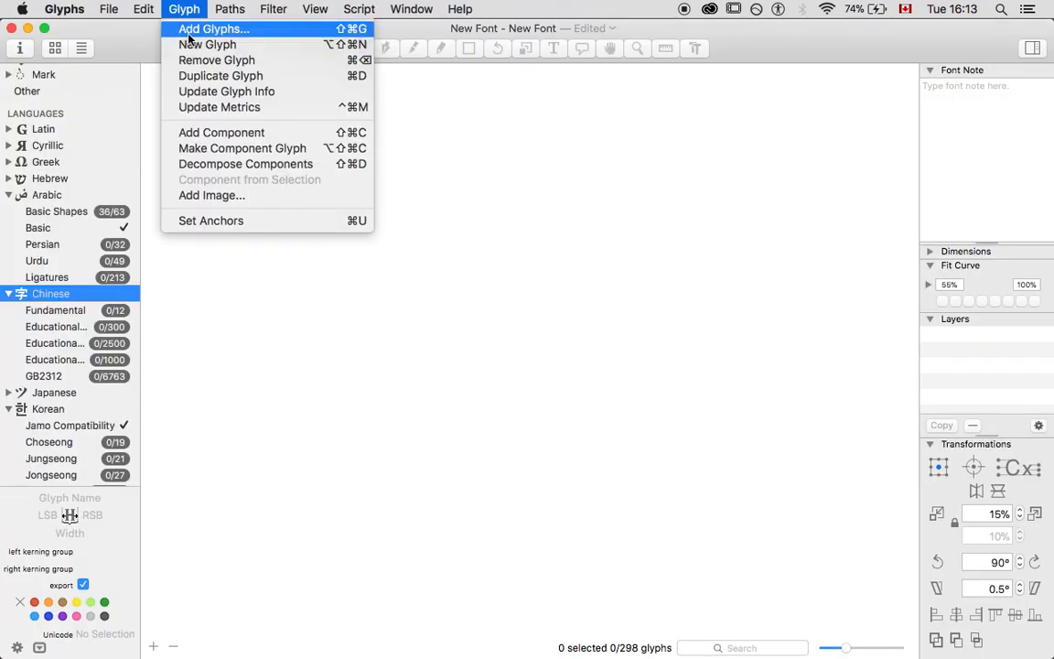
click(182, 37)
key(super+v)
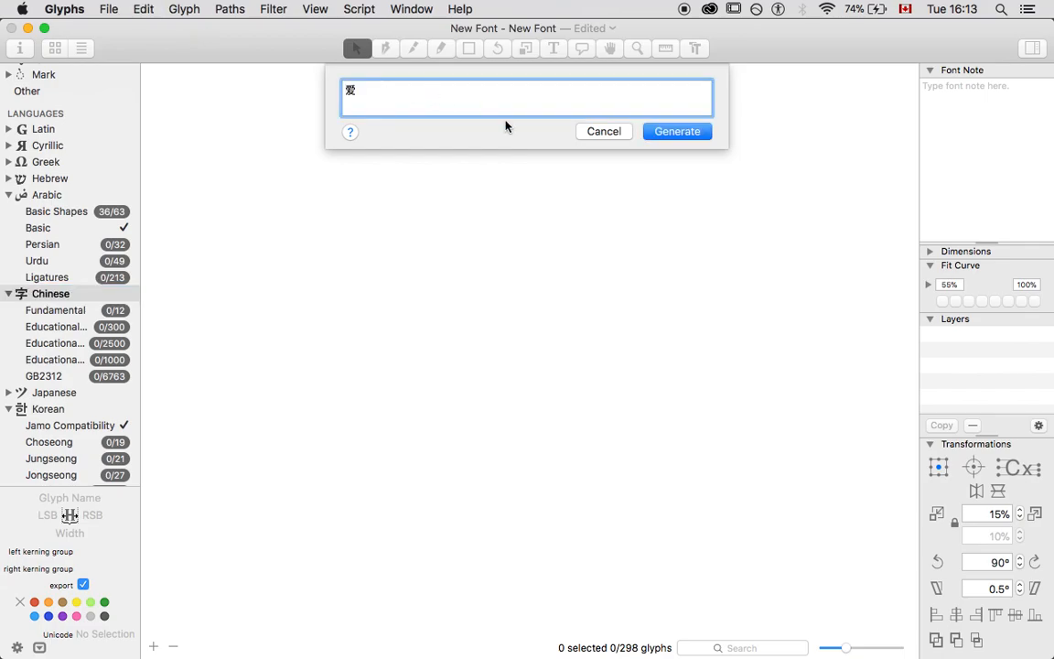
click(680, 133)
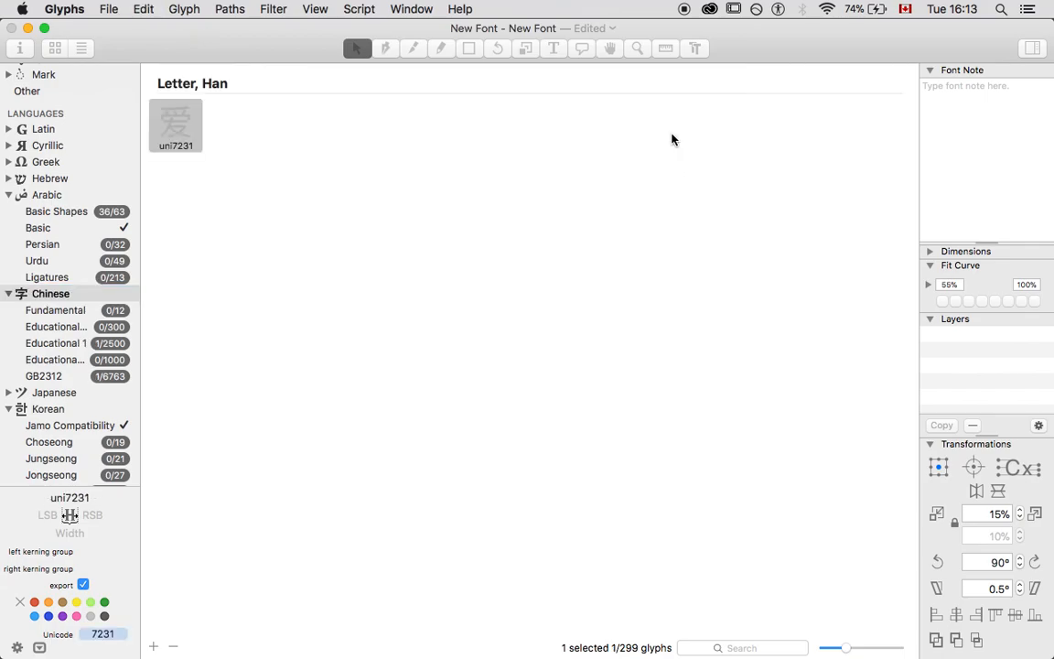
click(183, 119)
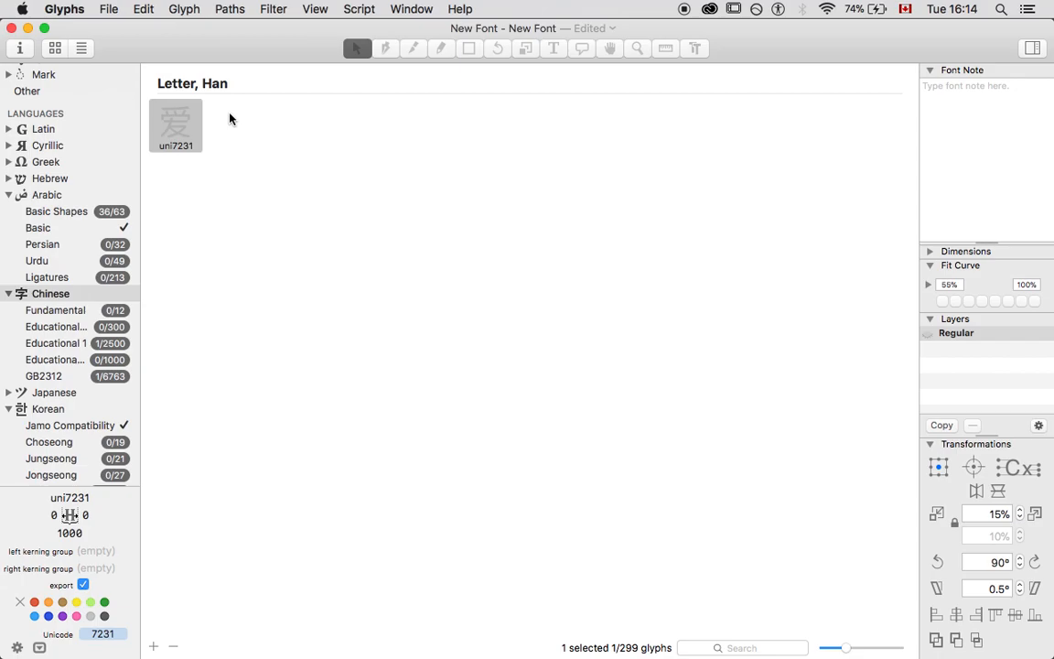
Switch back to Safari and search Google for "emoji character for love".
key(super+Tab)
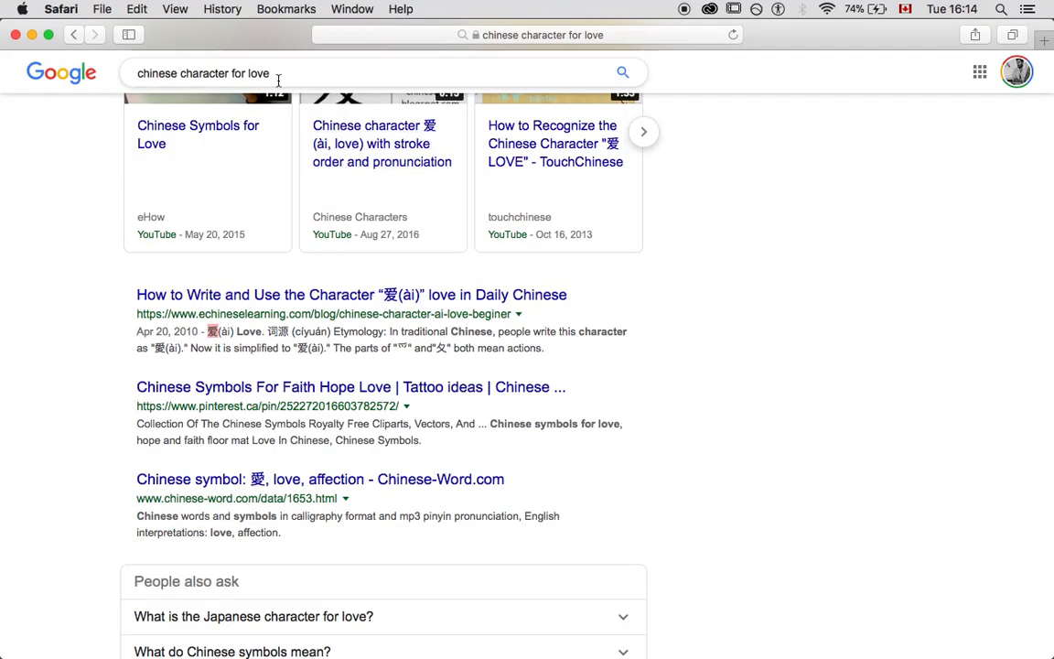
triple_click(278, 75)
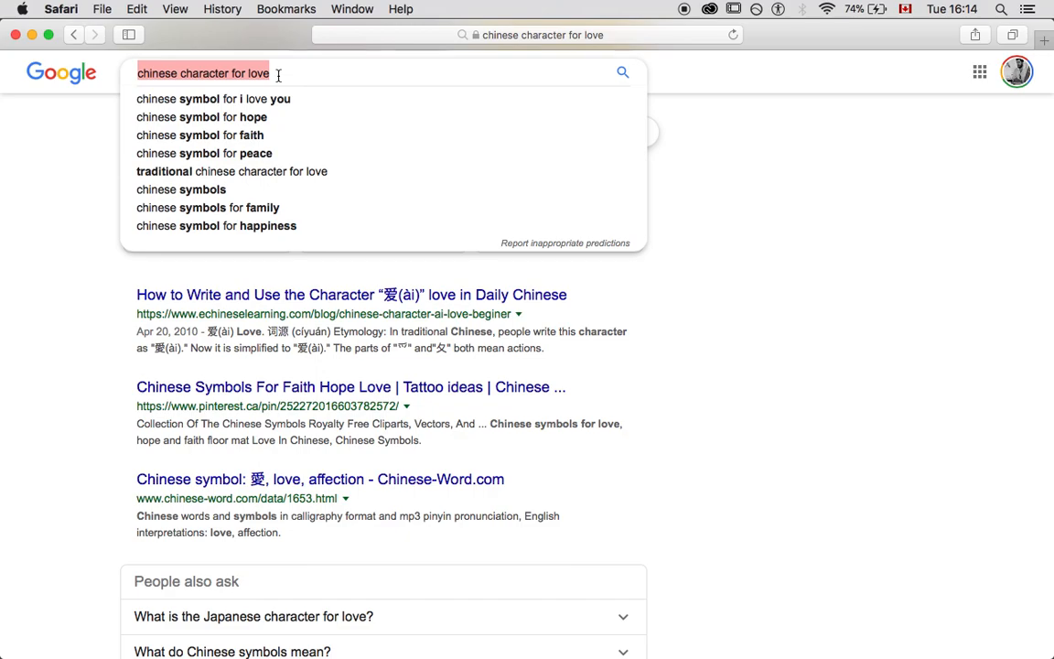
text(emoji )
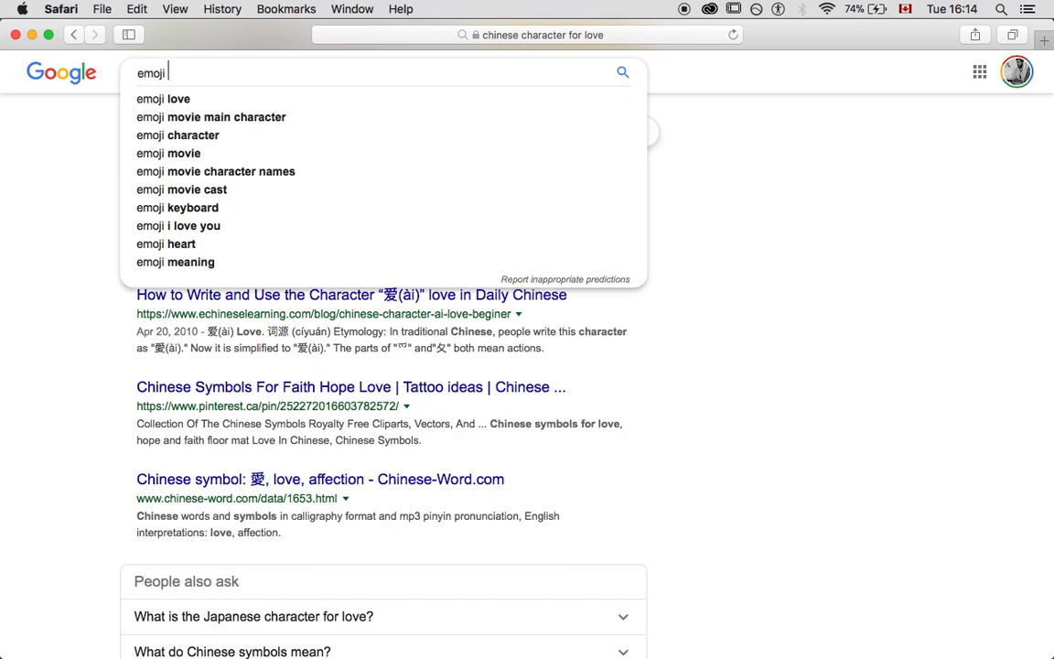
text(character for )
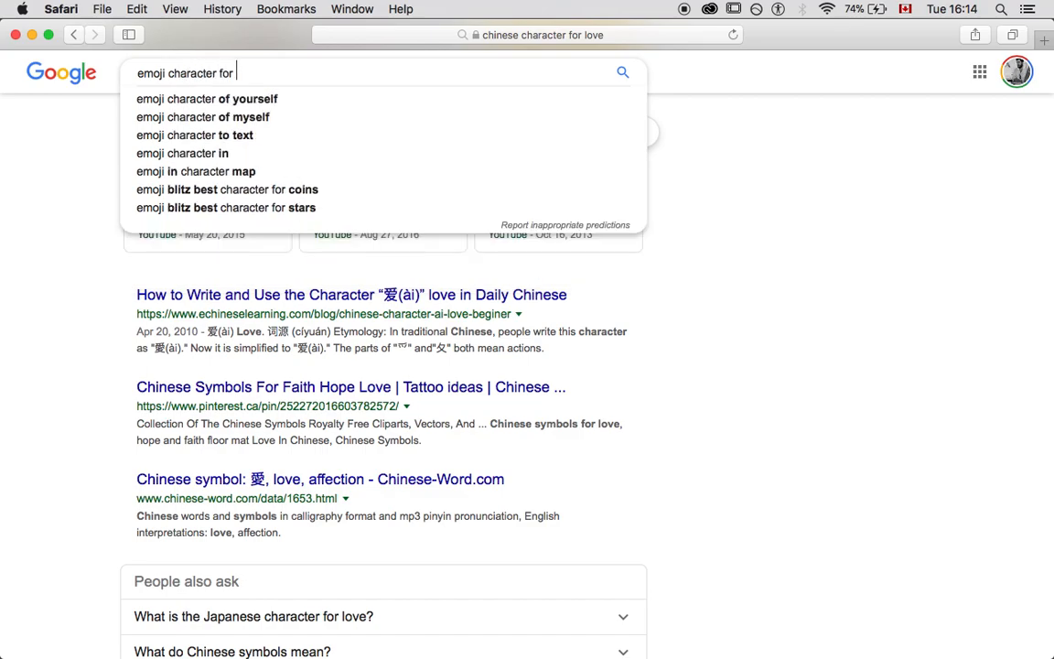
text(love)
key(Return)
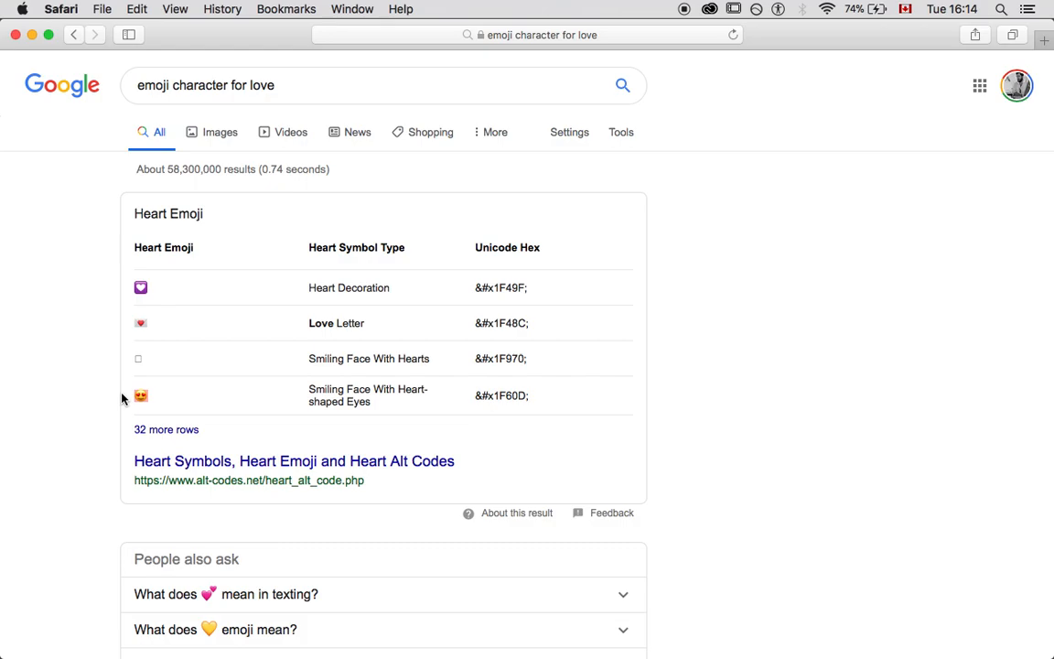
Return to Glyphs and try to generate a glyph from the copied heart-eyes emoji 😍.
key(super+Tab)
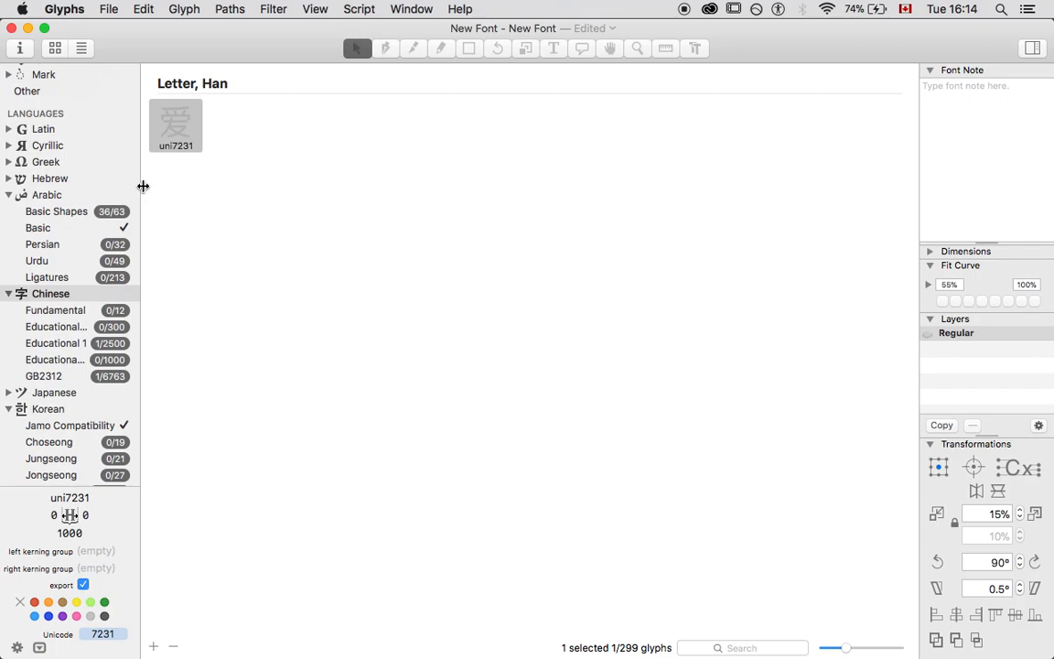
click(183, 8)
click(191, 28)
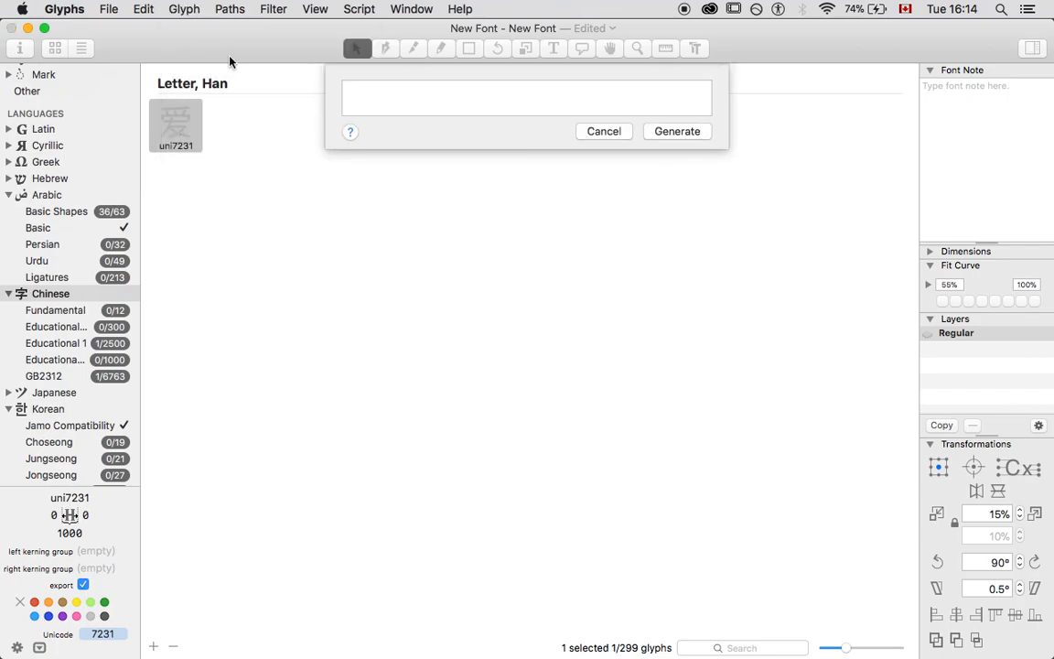
key(super+v)
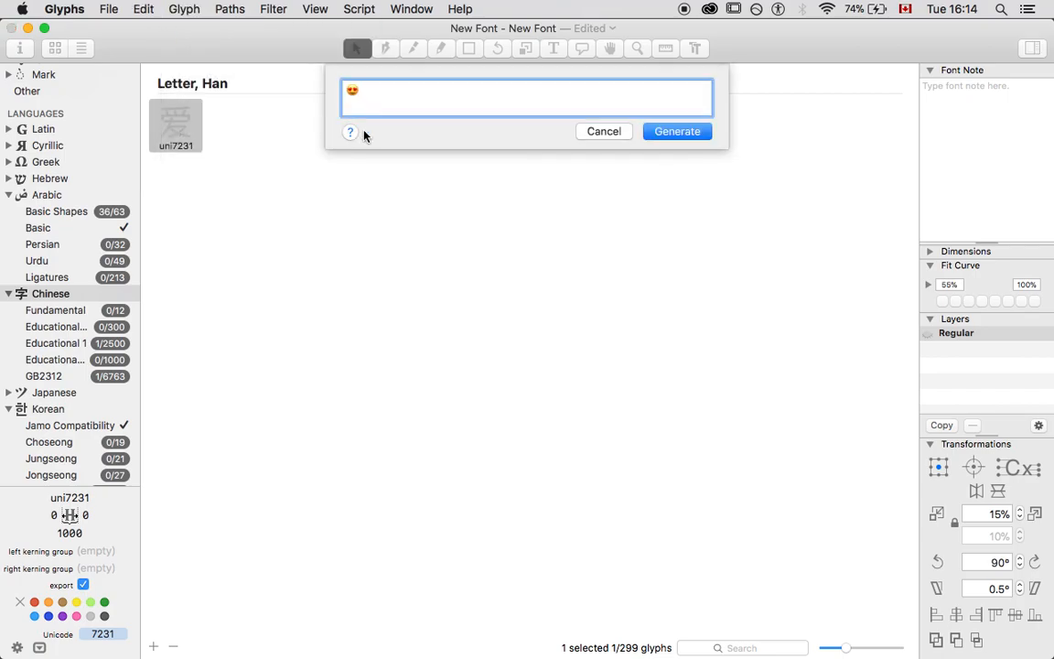
click(665, 134)
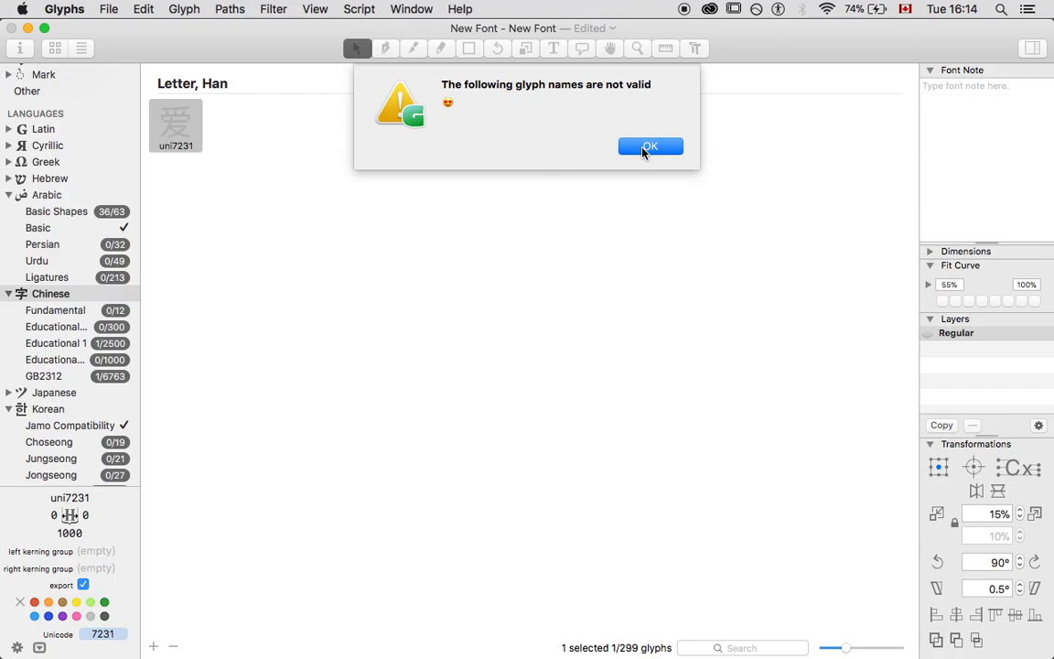
click(642, 150)
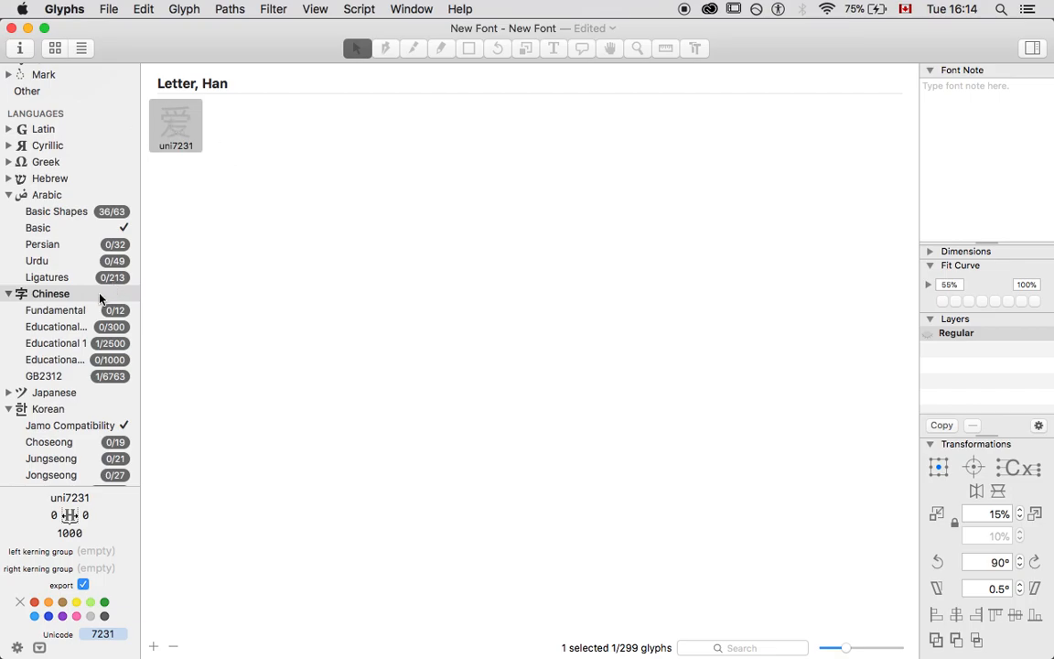
Collapse the Arabic, Chinese and Korean language categories.
scroll(103, 200, up, 5)
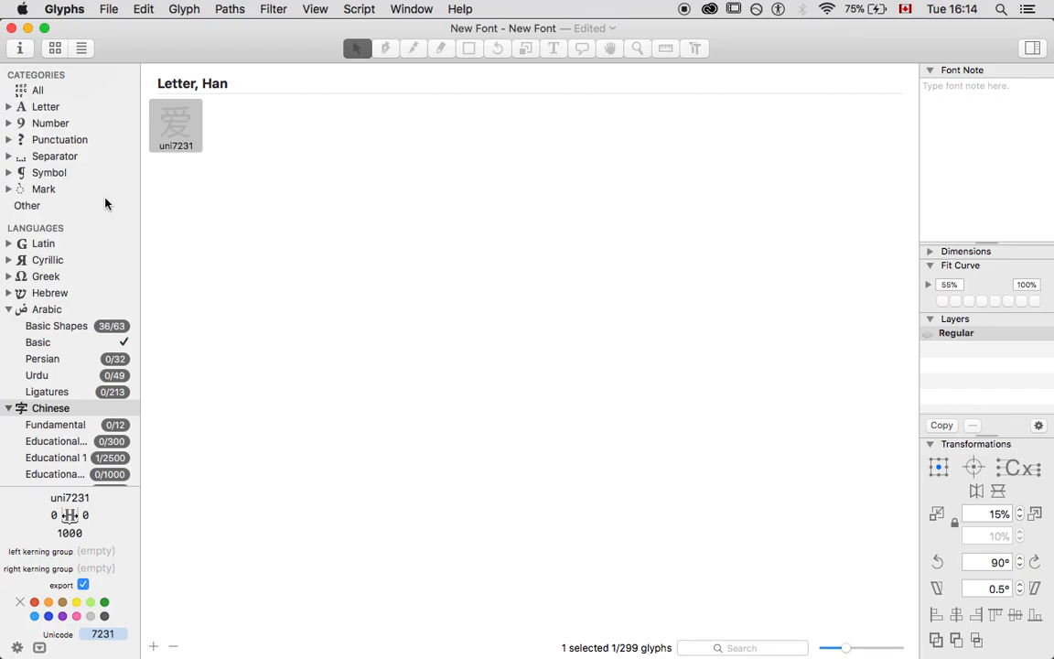
click(8, 309)
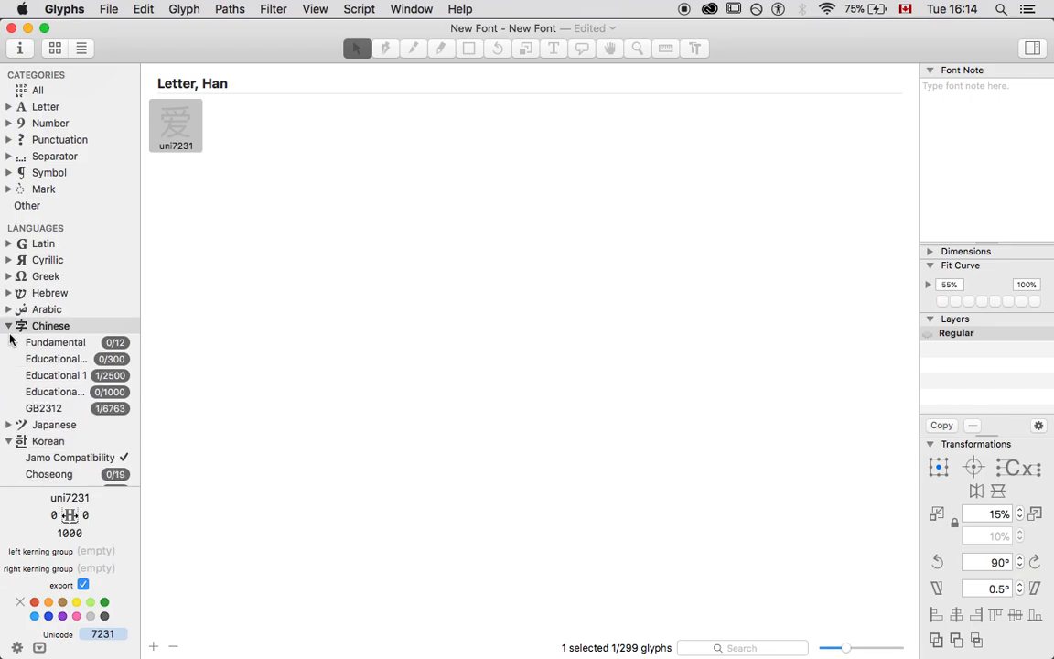
click(9, 326)
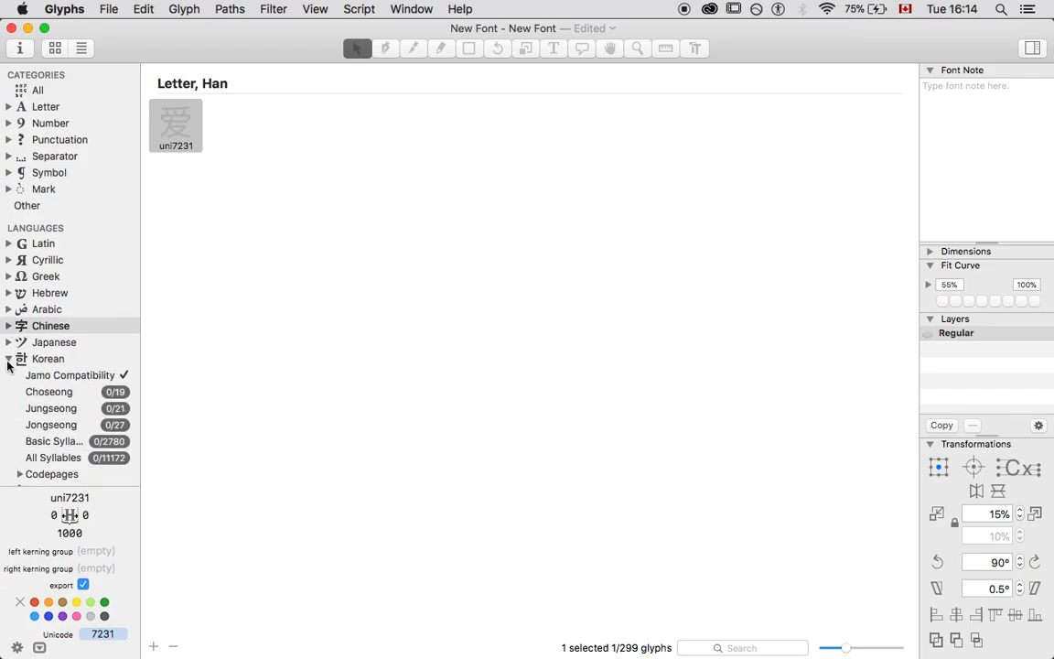
click(8, 359)
Expand the Number category and generate all ten missing oldstyle figures, one.osf through zero.osf.
click(25, 137)
click(9, 125)
click(59, 161)
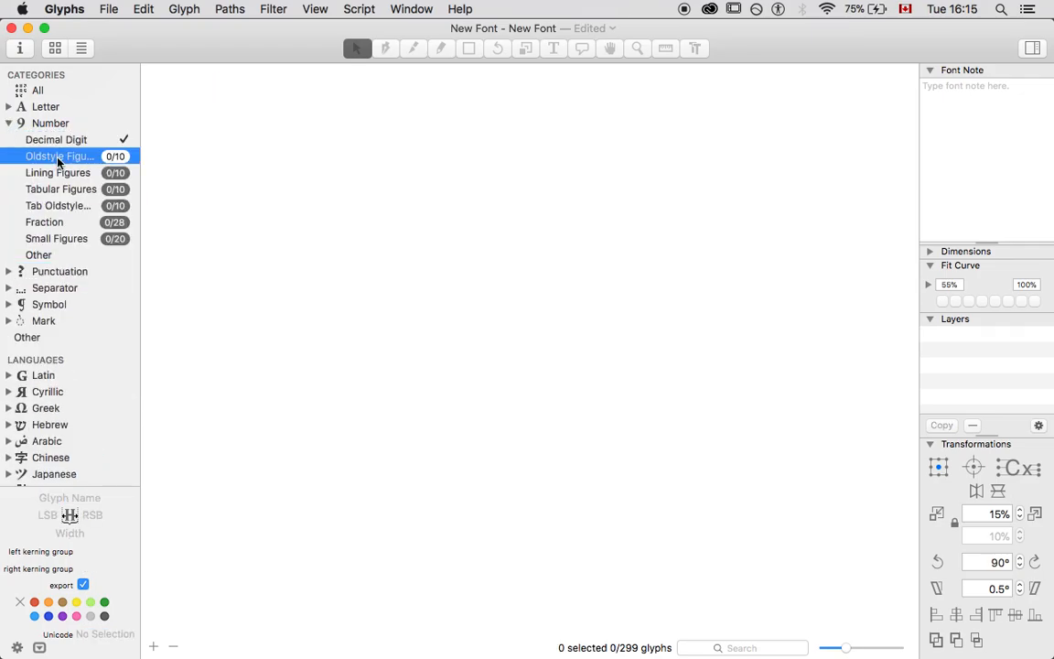
click(115, 157)
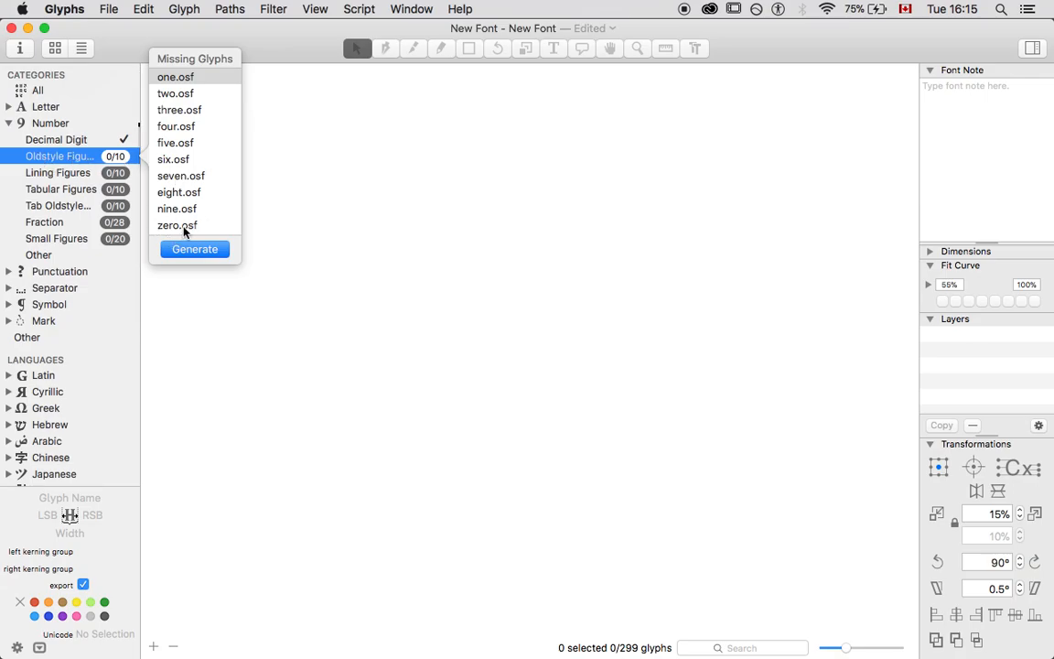
shift+click(183, 227)
click(179, 252)
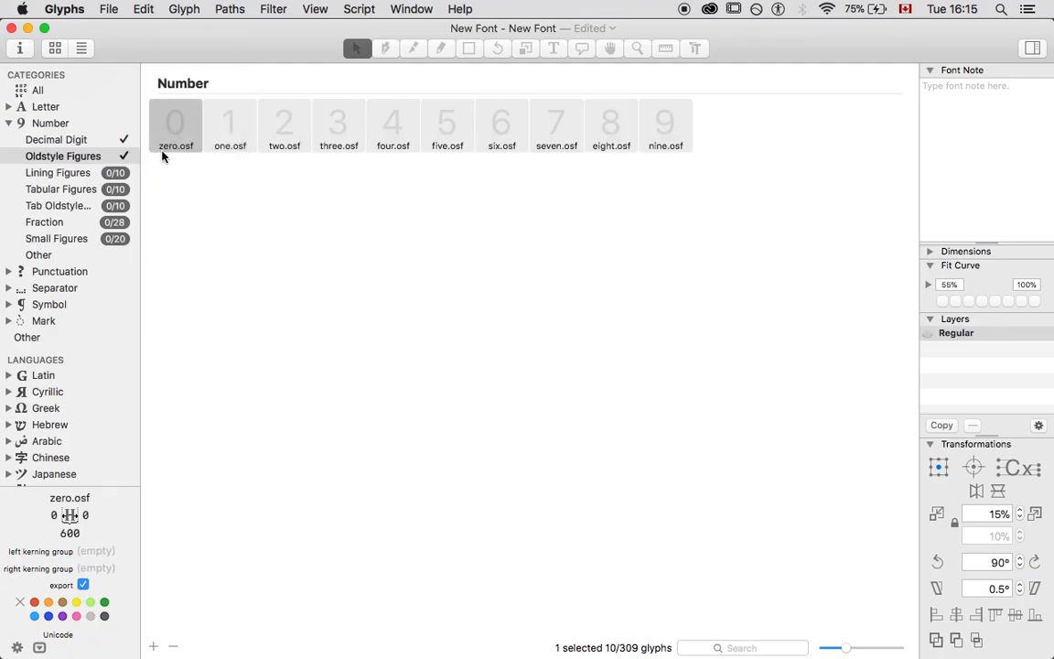
Show all glyphs and compare the default figures zero through nine with the oldstyle figures in the Number section.
click(36, 92)
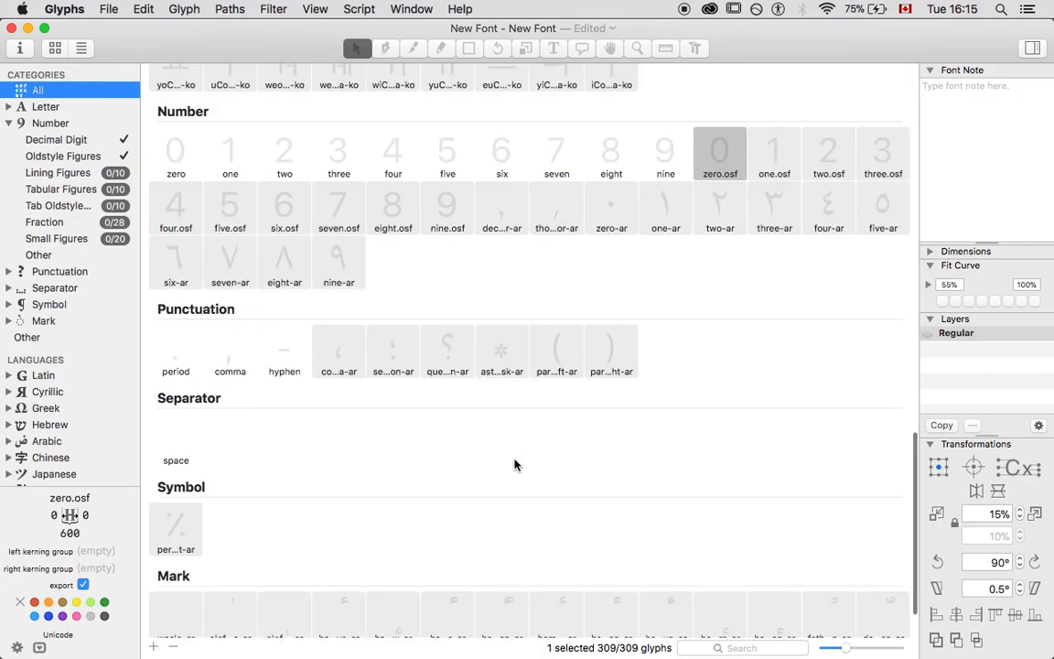
click(674, 245)
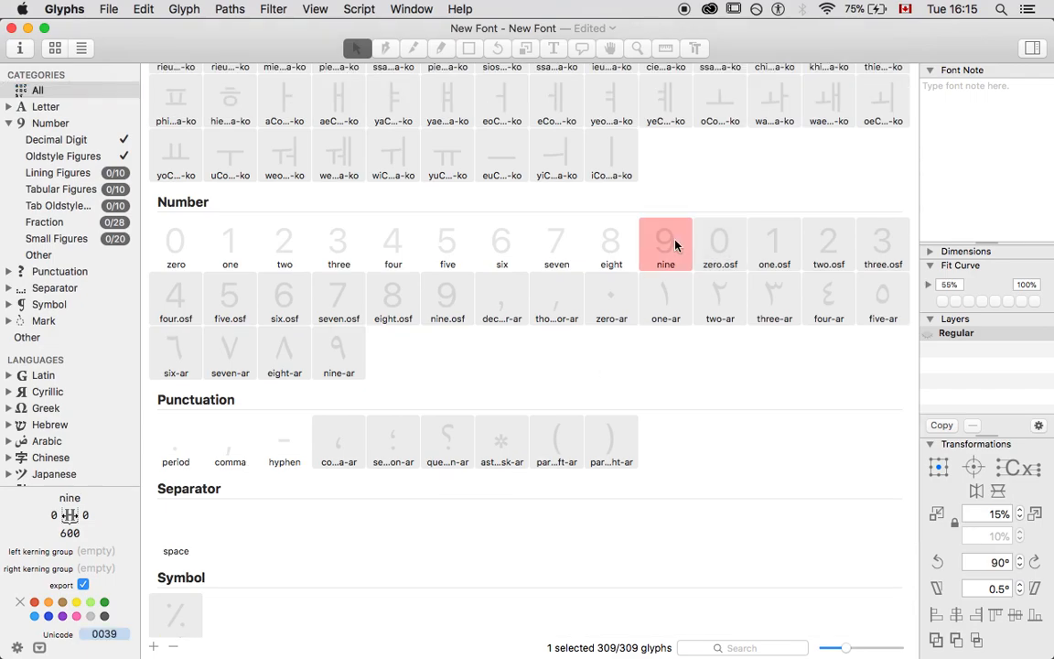
shift+click(174, 250)
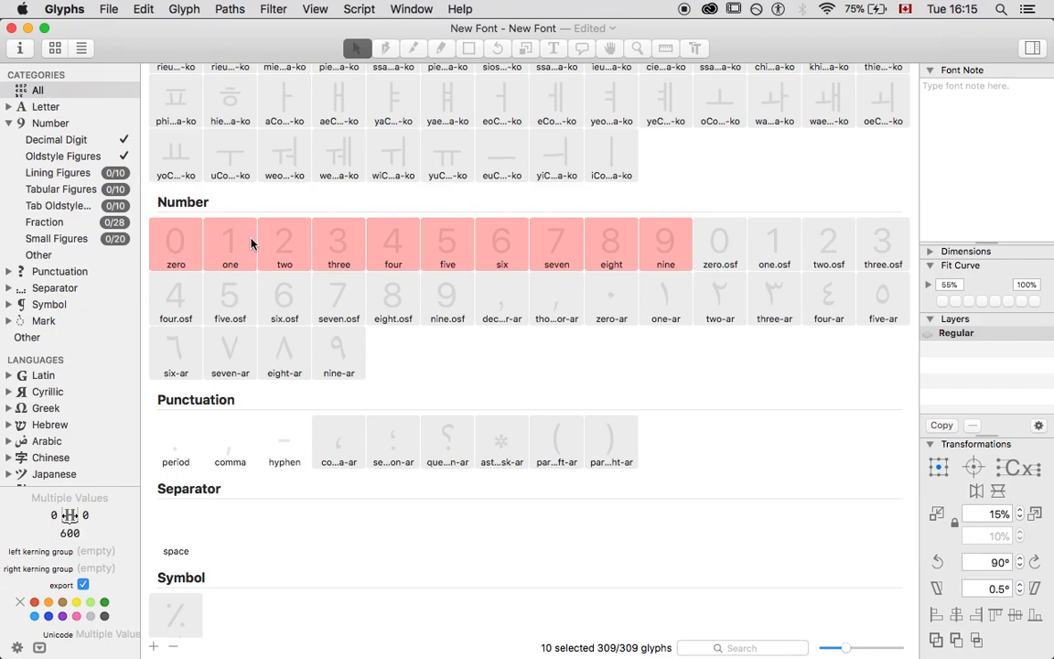
click(718, 234)
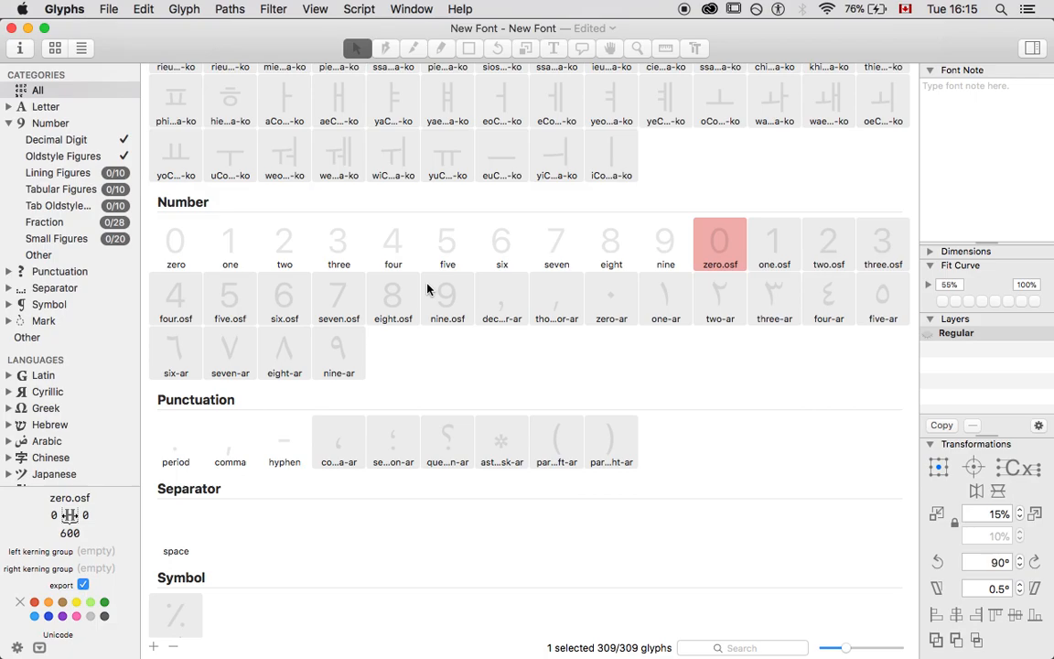
scroll(427, 289, up, 15)
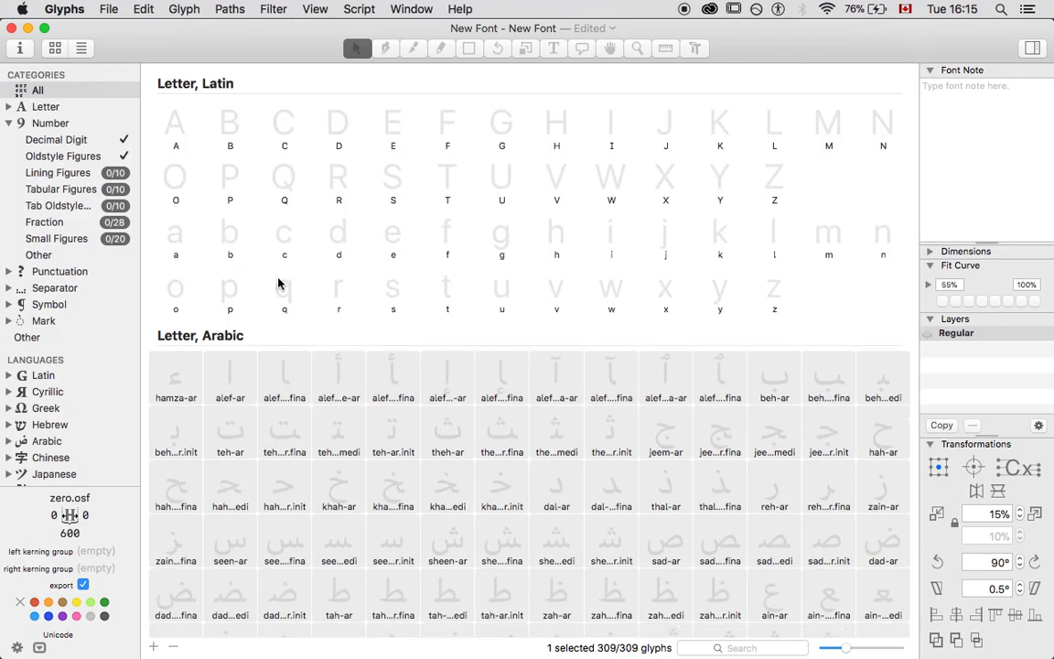
scroll(278, 283, down, 15)
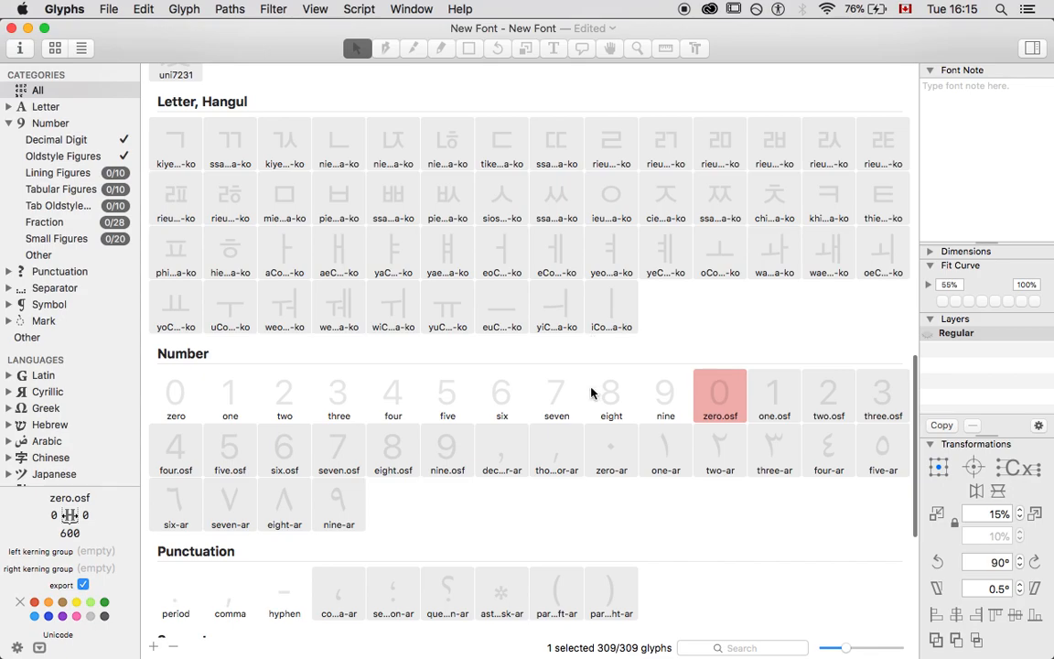
Remove the ten oldstyle figures, zero.osf through nine.osf, from the font.
click(447, 446)
shift+click(722, 391)
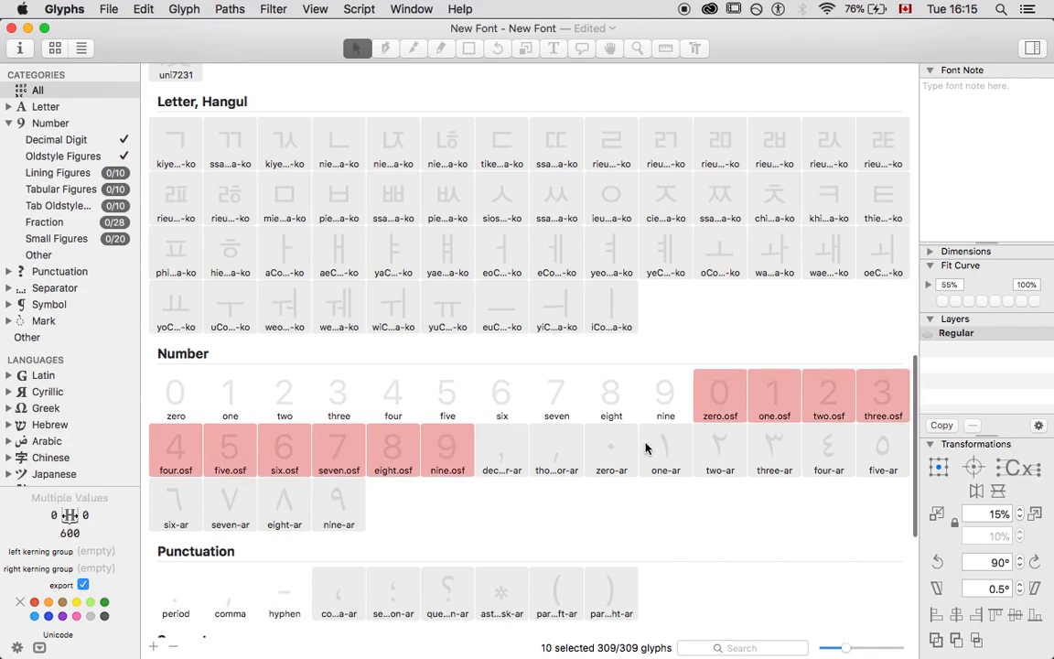
click(172, 646)
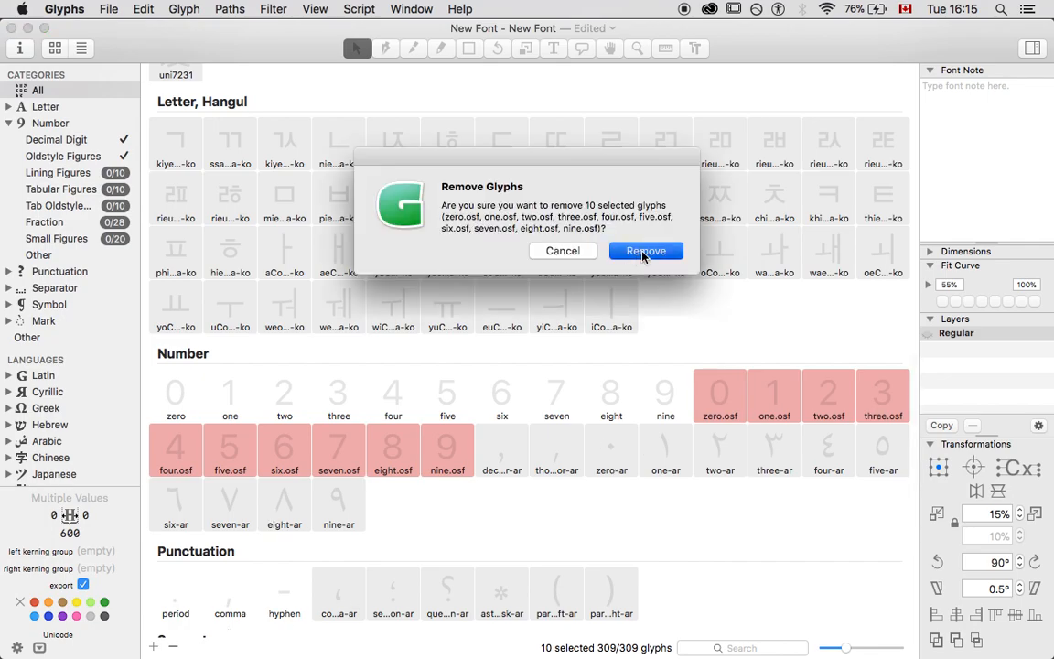
click(643, 252)
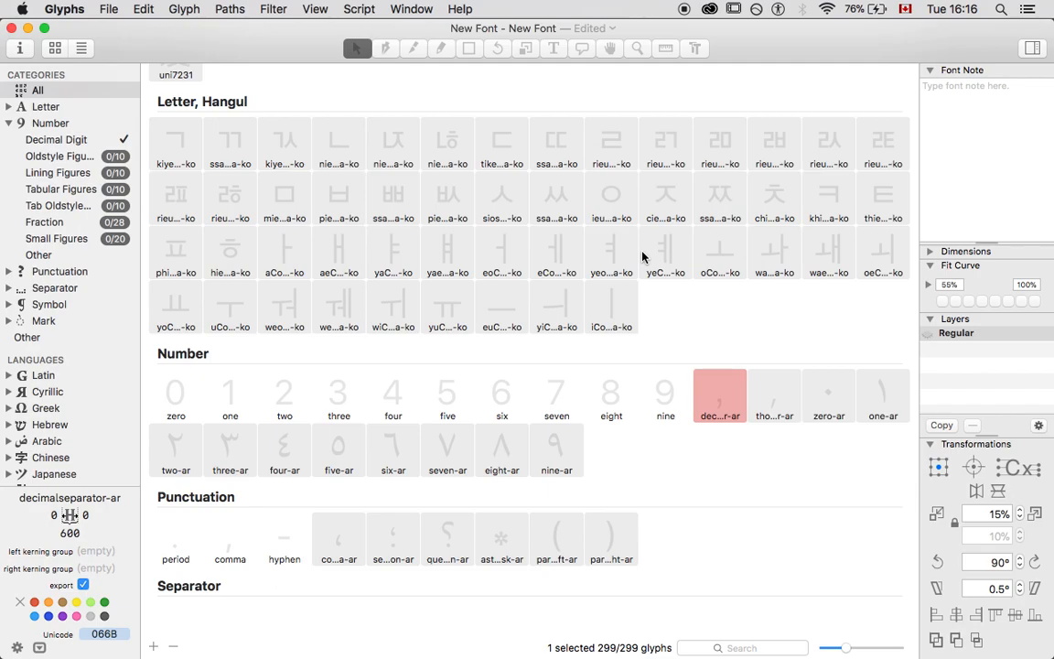
Open the lowercase Latin e for editing and zoom out to 500 pt.
scroll(348, 197, up, 15)
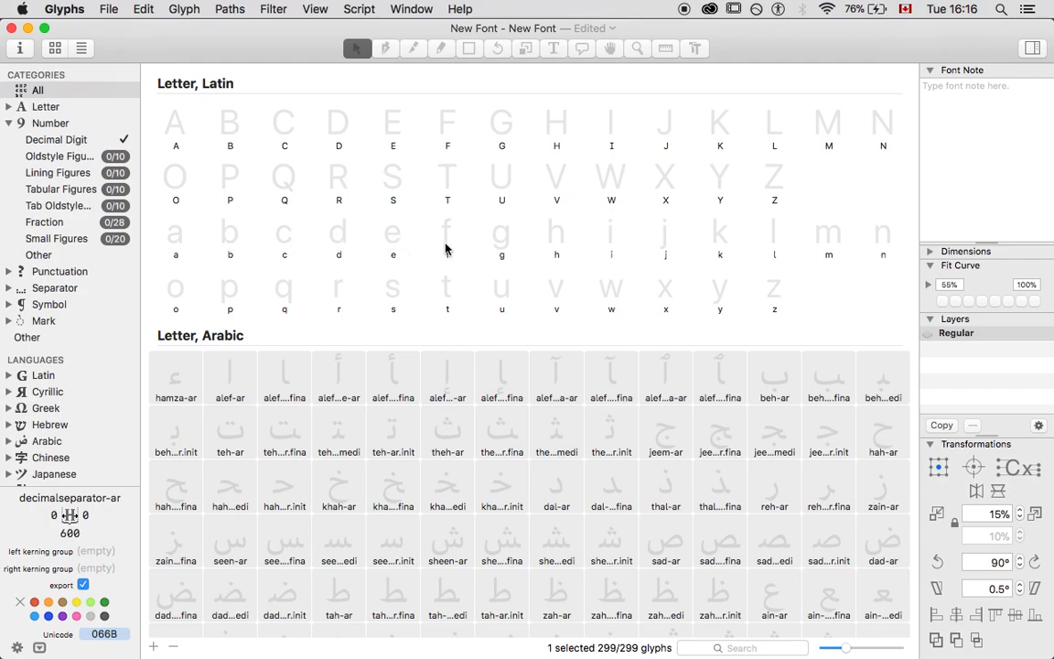
click(393, 235)
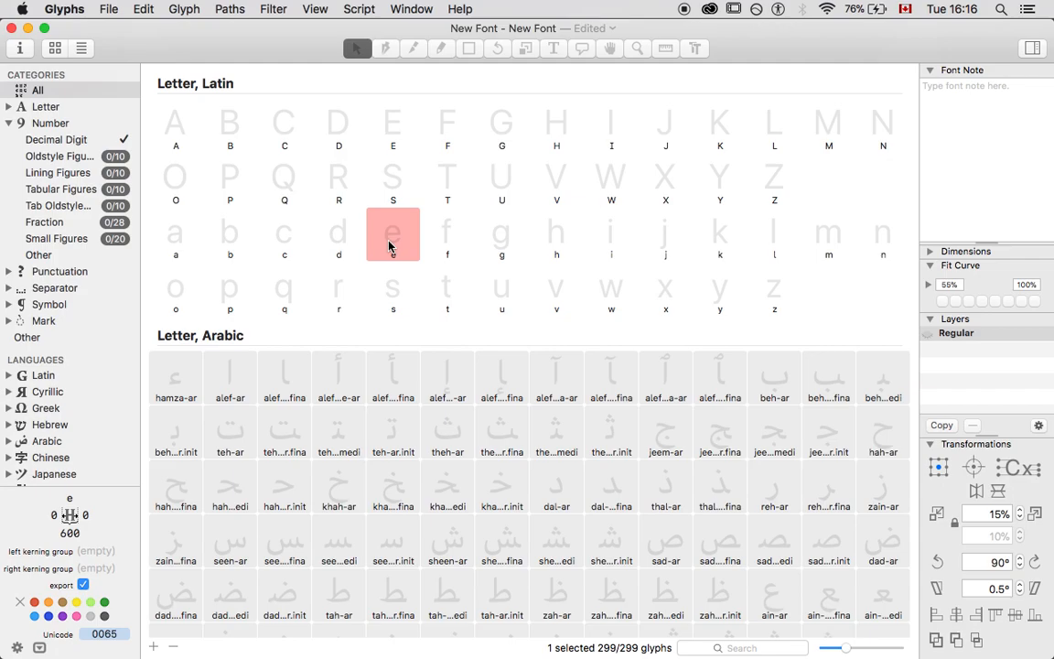
double_click(390, 240)
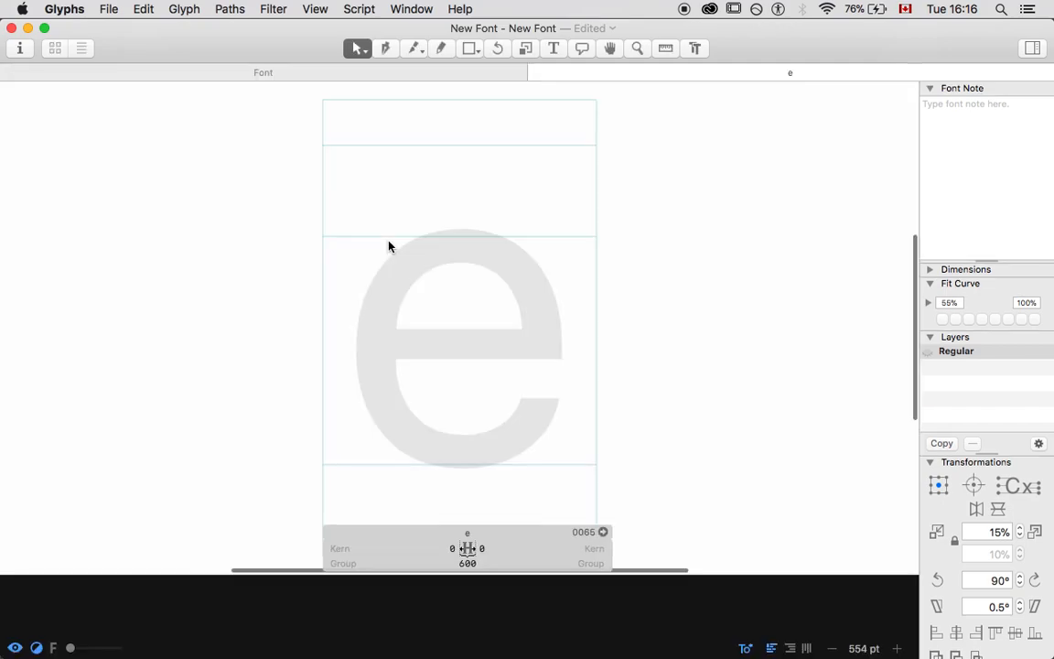
key(super+minus)
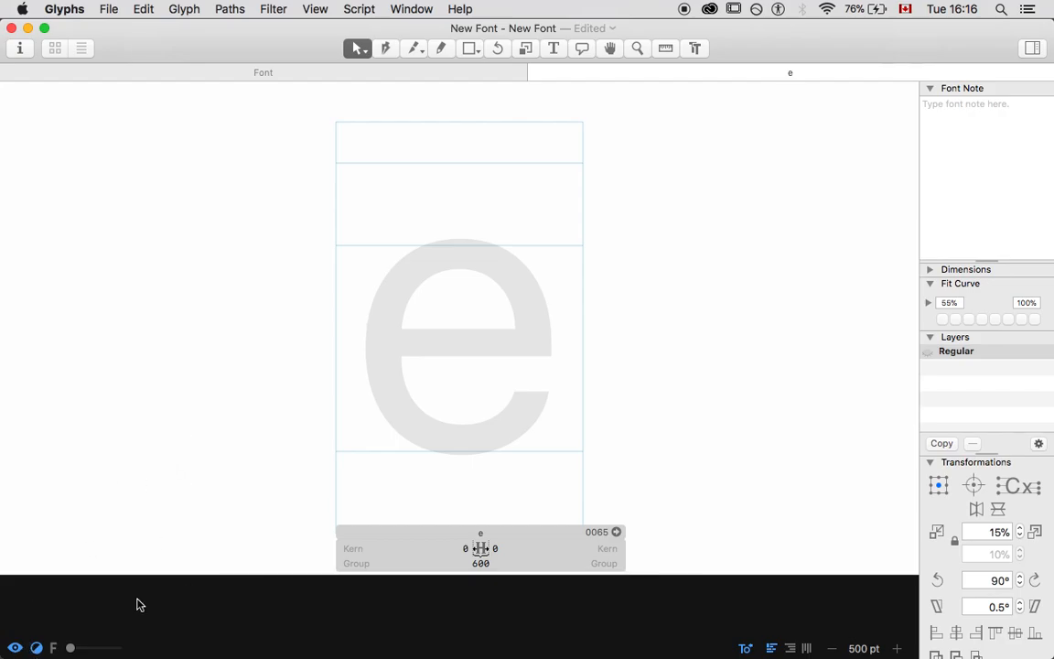
Hide the preview area below the lowercase e and show it again.
click(15, 646)
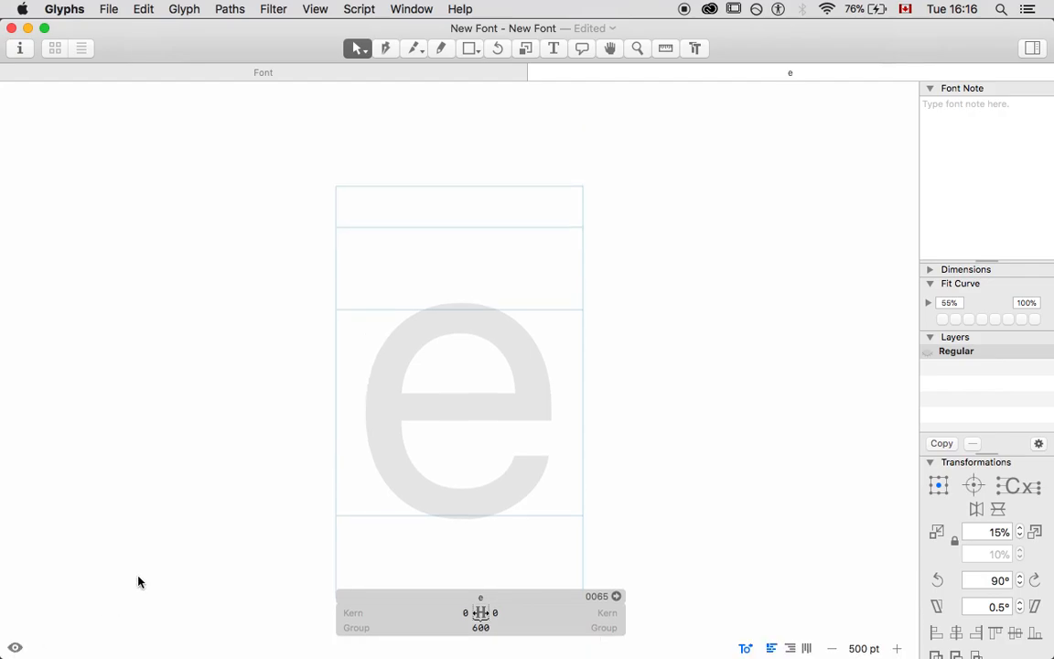
scroll(138, 581, down, 3)
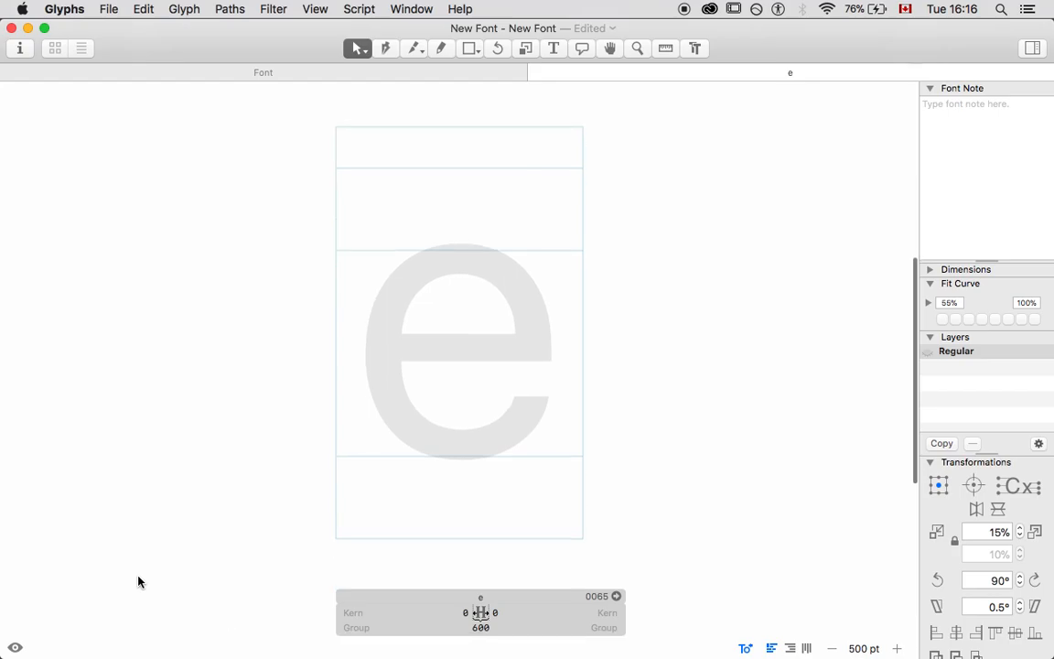
click(16, 649)
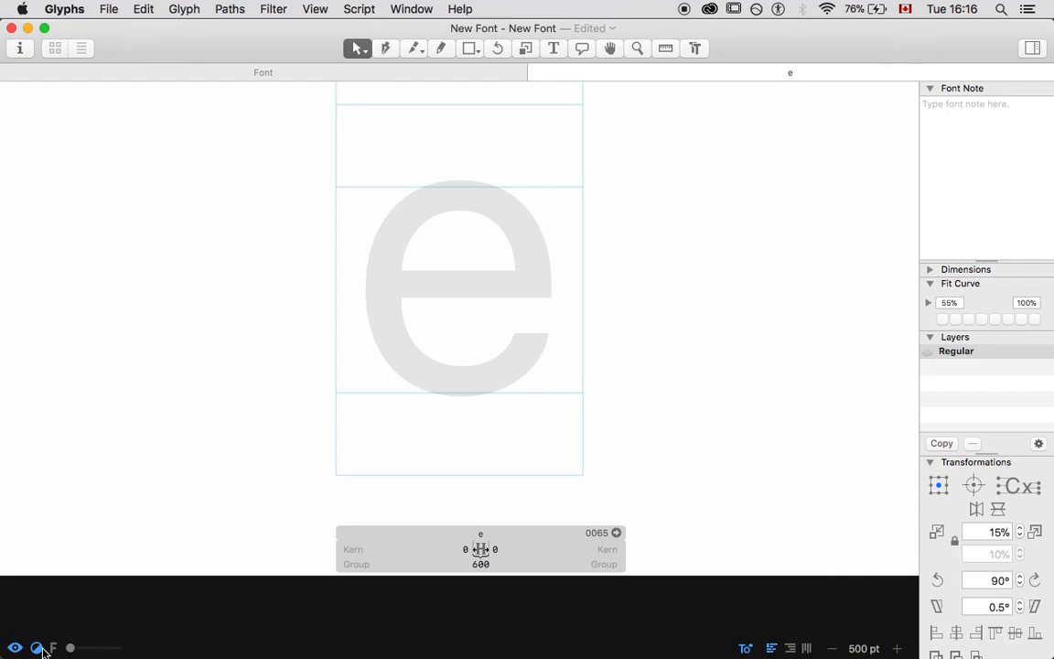
Toggle the preview area's inverted colours off and back on, and collapse the preview area completely.
click(40, 649)
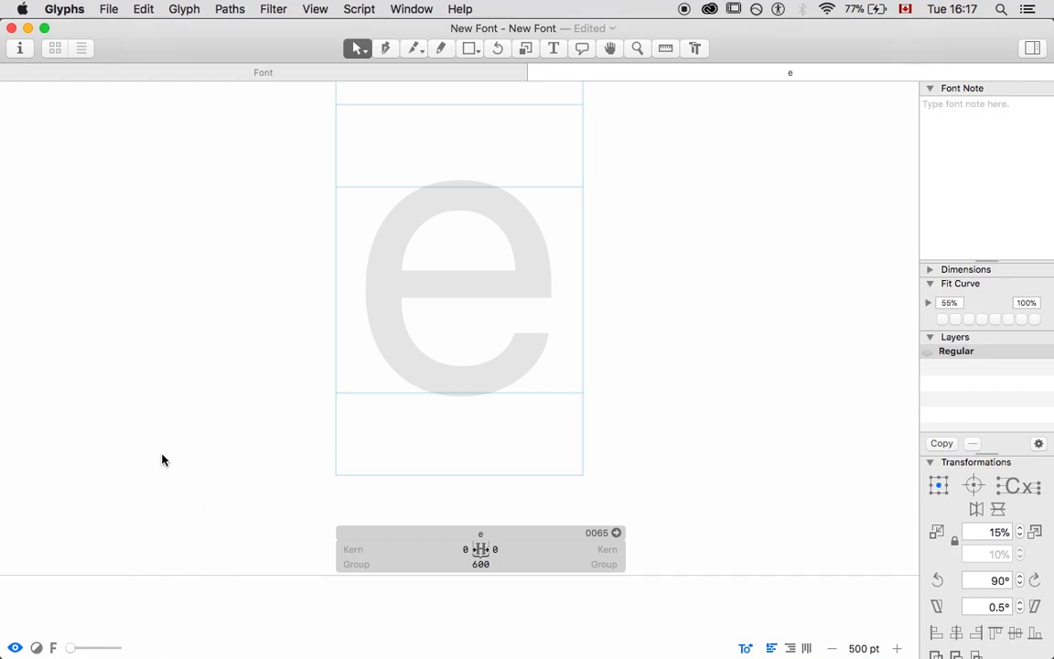
click(16, 645)
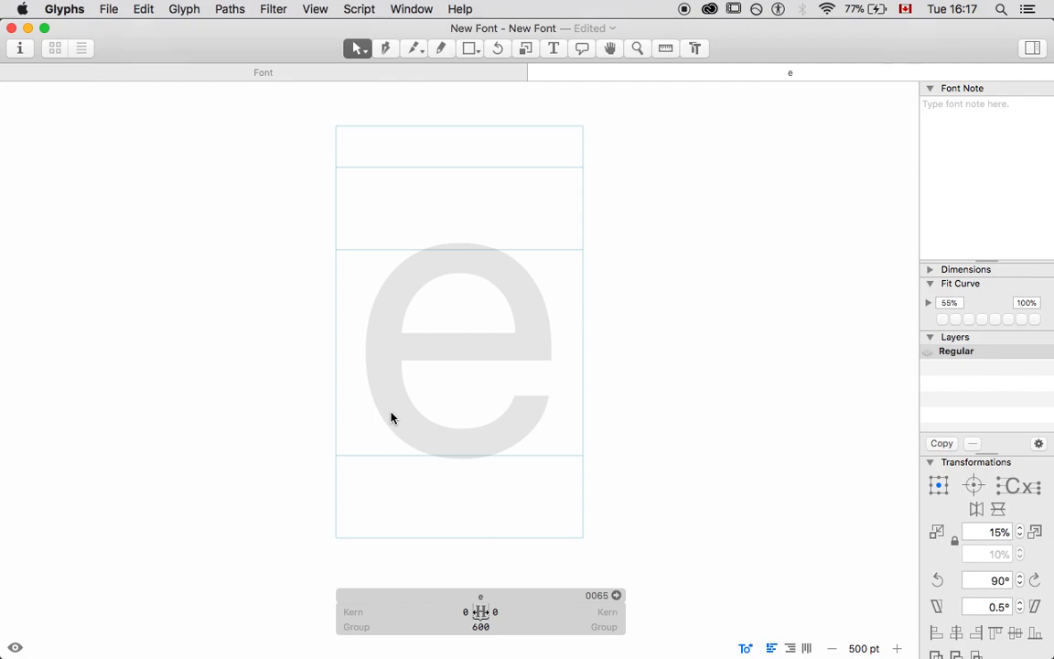
click(15, 648)
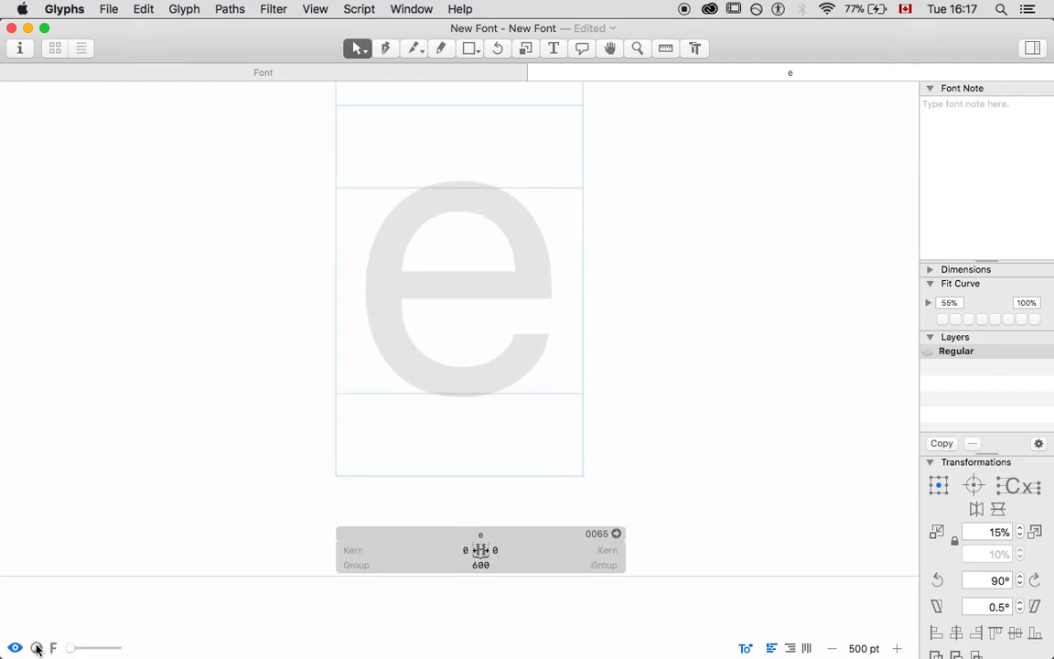
click(36, 647)
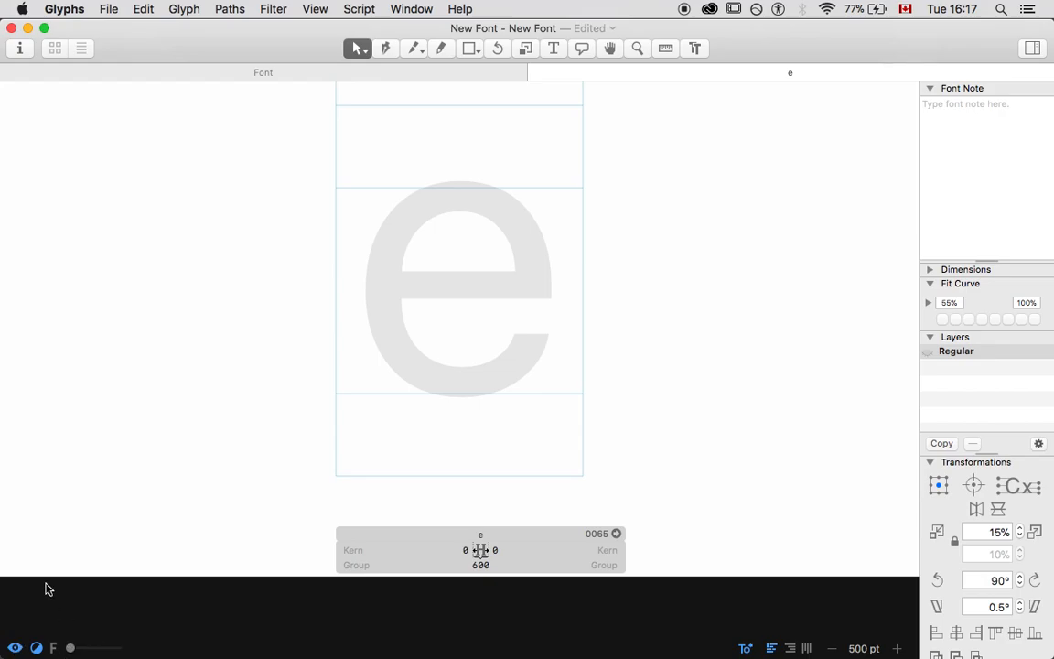
drag(42, 574, 45, 651)
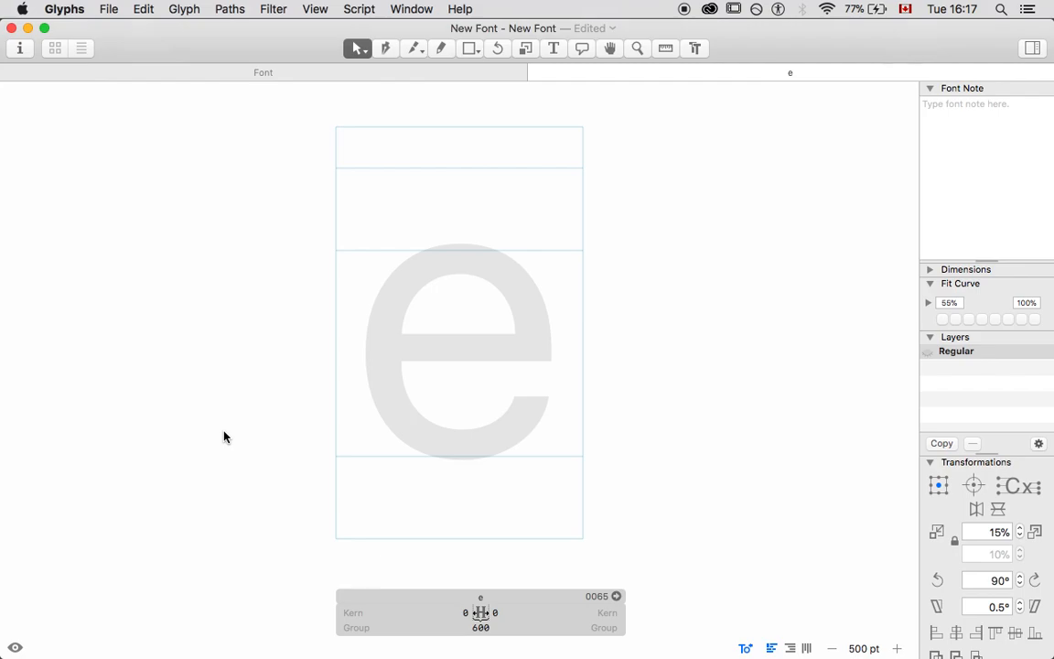
Try adding the suffix .001 to the glyph name e and erase it.
click(480, 597)
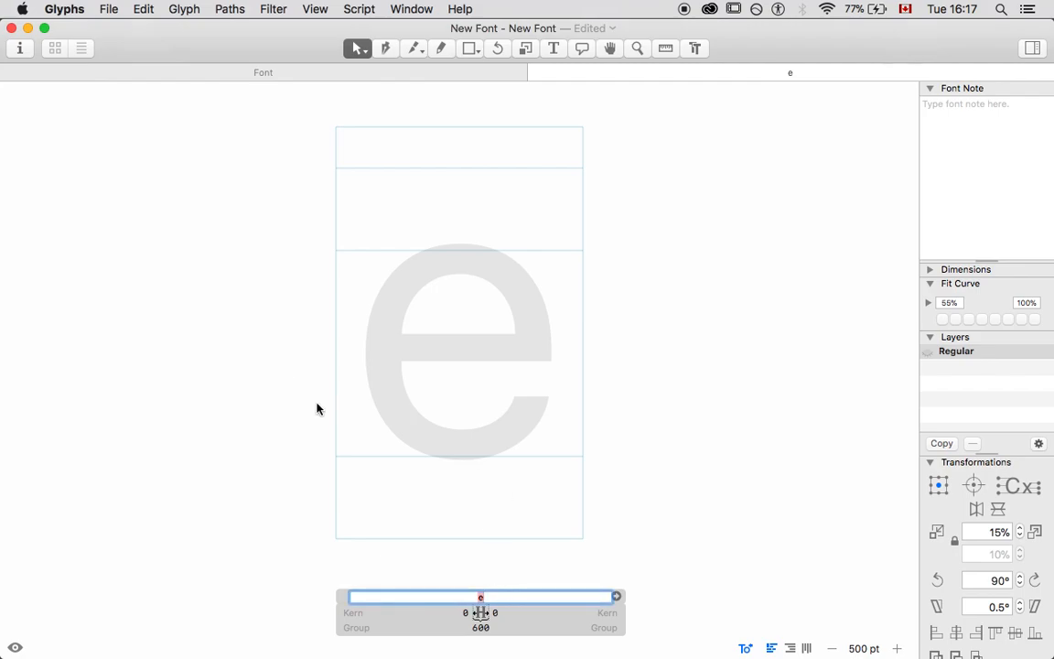
click(630, 550)
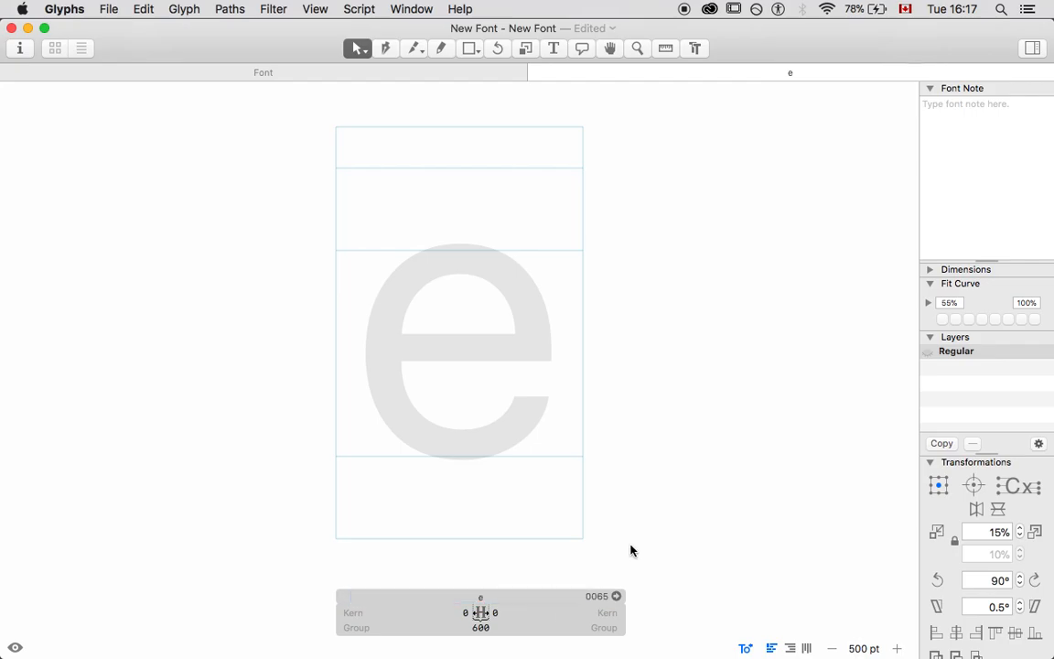
click(600, 596)
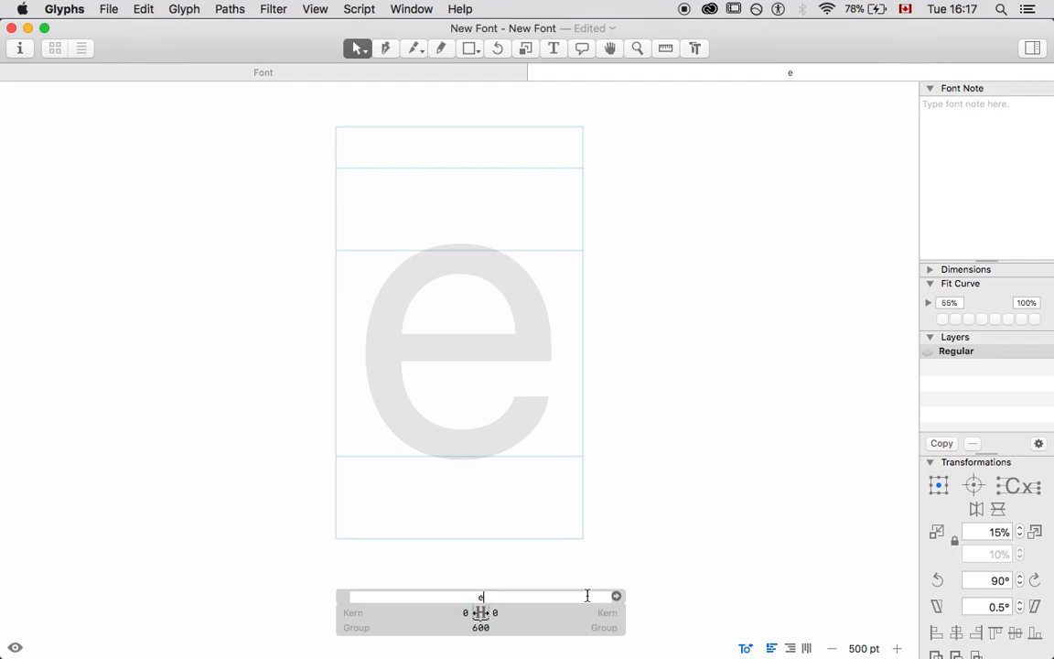
click(630, 546)
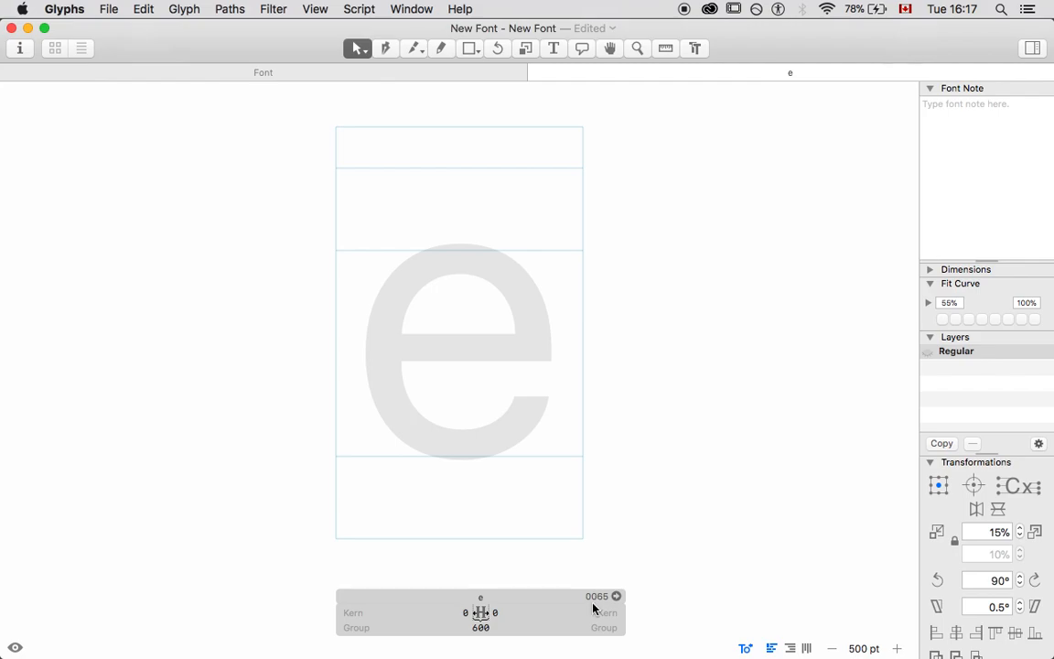
click(486, 595)
text(.001)
key(BackSpace)
key(BackSpace)
key(BackSpace)
key(BackSpace)
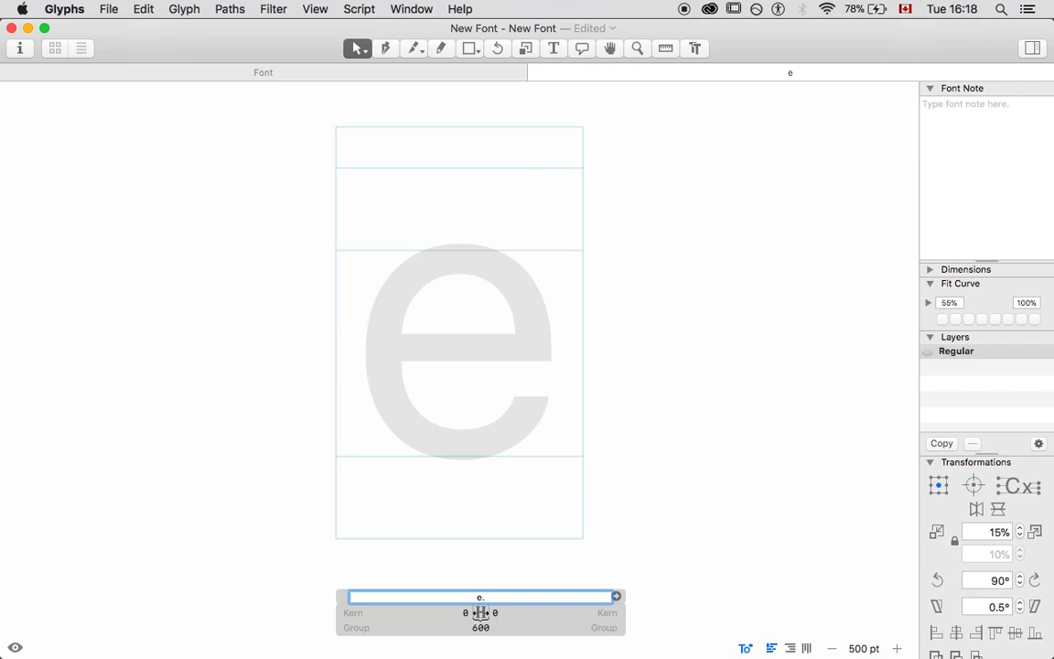
Rename the glyph e as e.swash.
text(.sea)
key(BackSpace)
key(BackSpace)
text(wash)
key(Return)
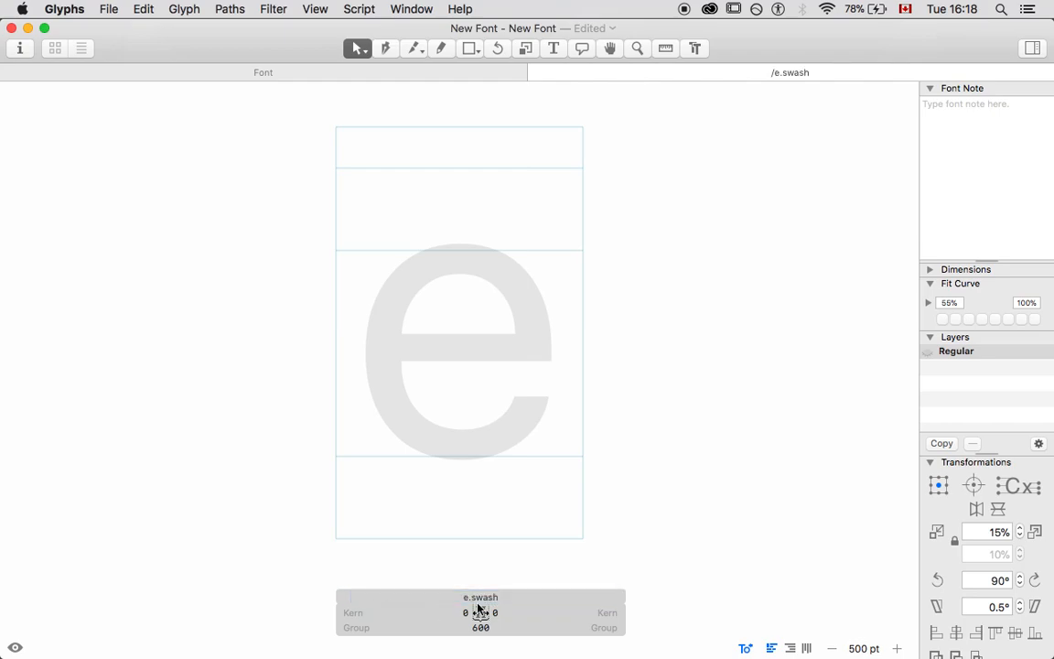
Remove the .swash suffix so the glyph is named e again.
click(504, 596)
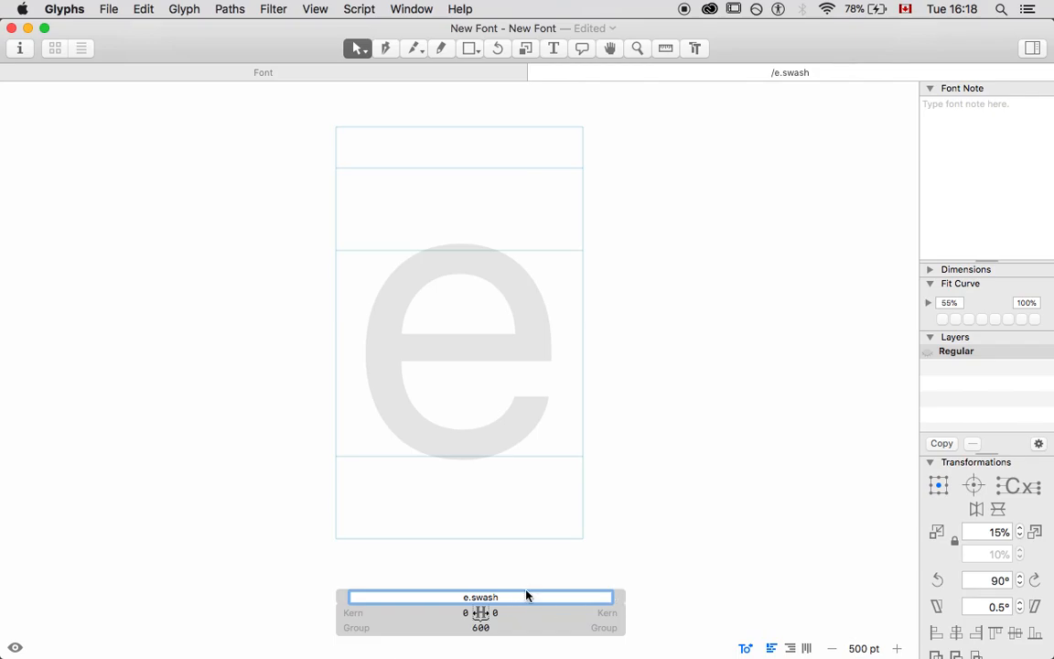
key(BackSpace)
key(BackSpace)
key(BackSpace)
key(BackSpace)
key(BackSpace)
key(BackSpace)
key(Return)
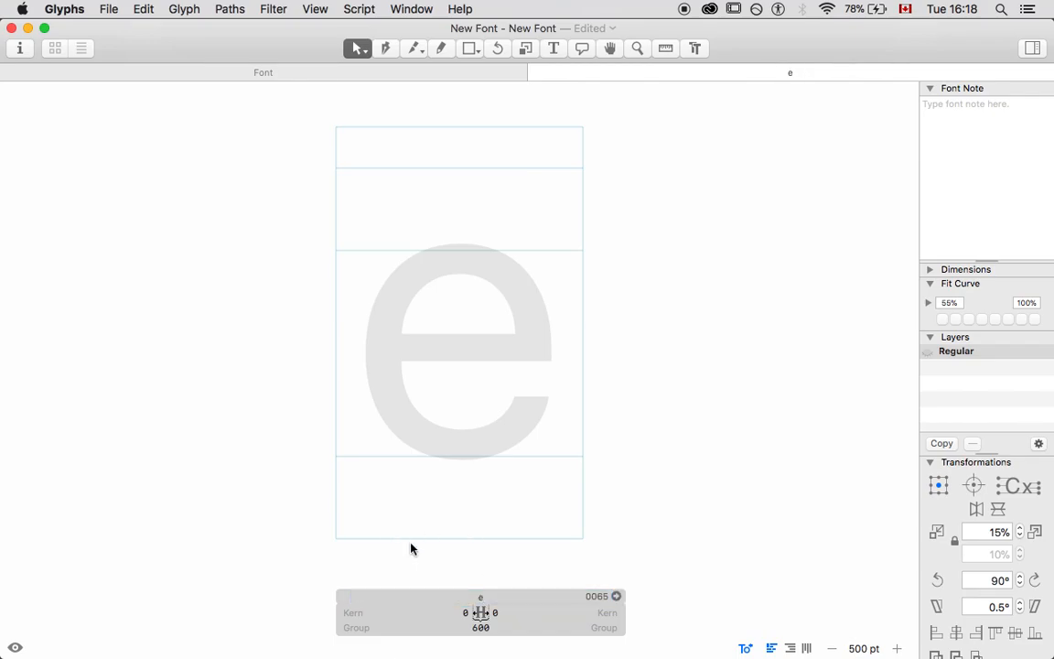
Examine the left sidebearing and advance width values of the lowercase e.
click(460, 613)
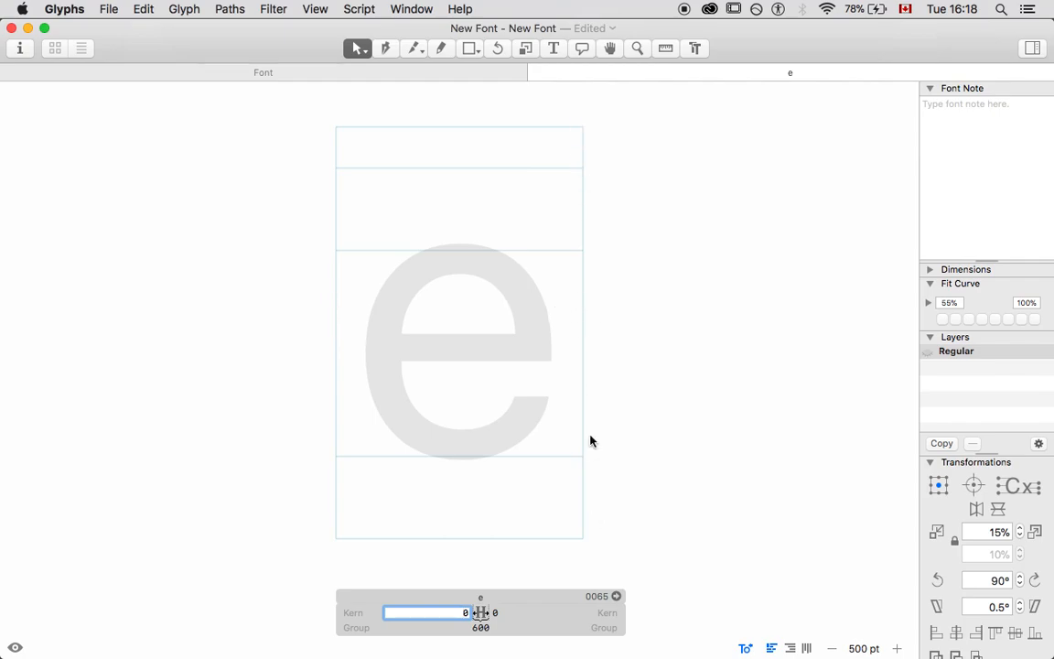
click(280, 441)
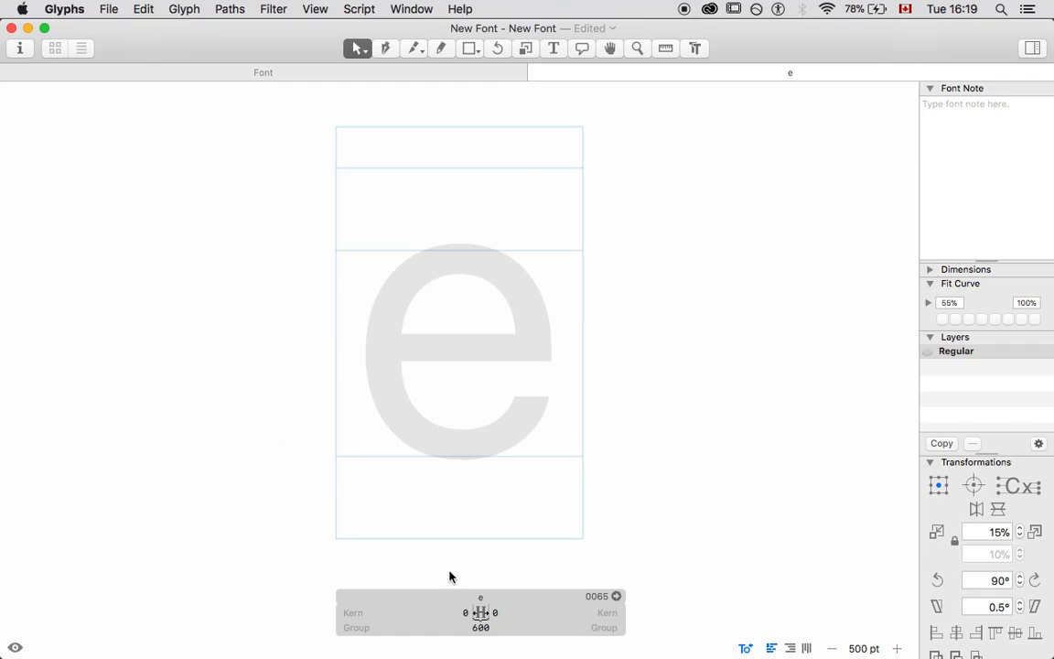
click(490, 628)
drag(491, 628, 467, 628)
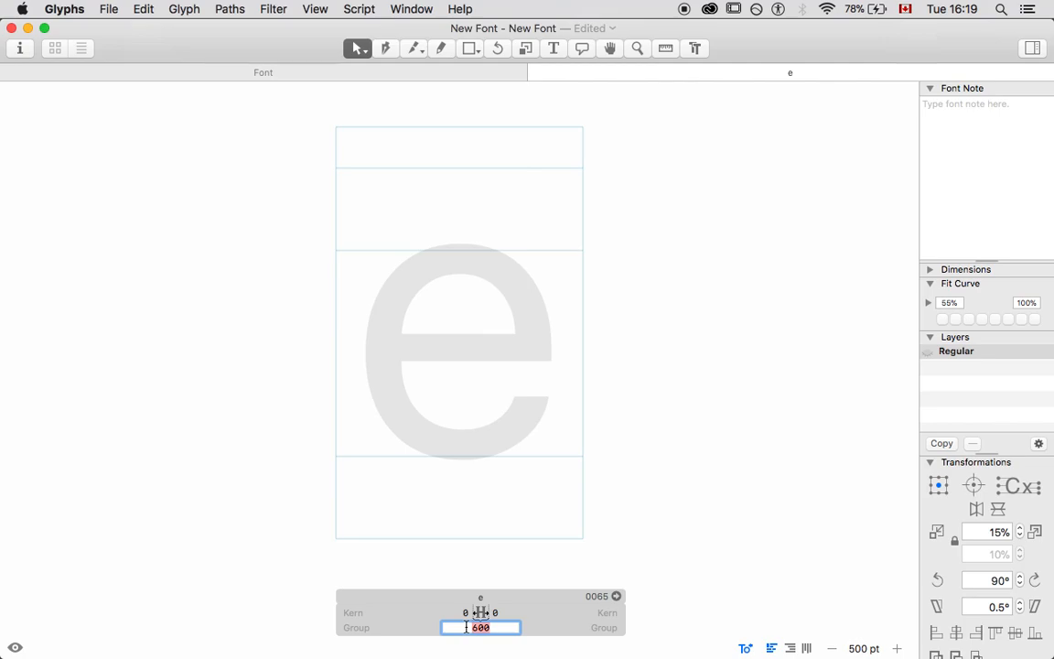
click(336, 481)
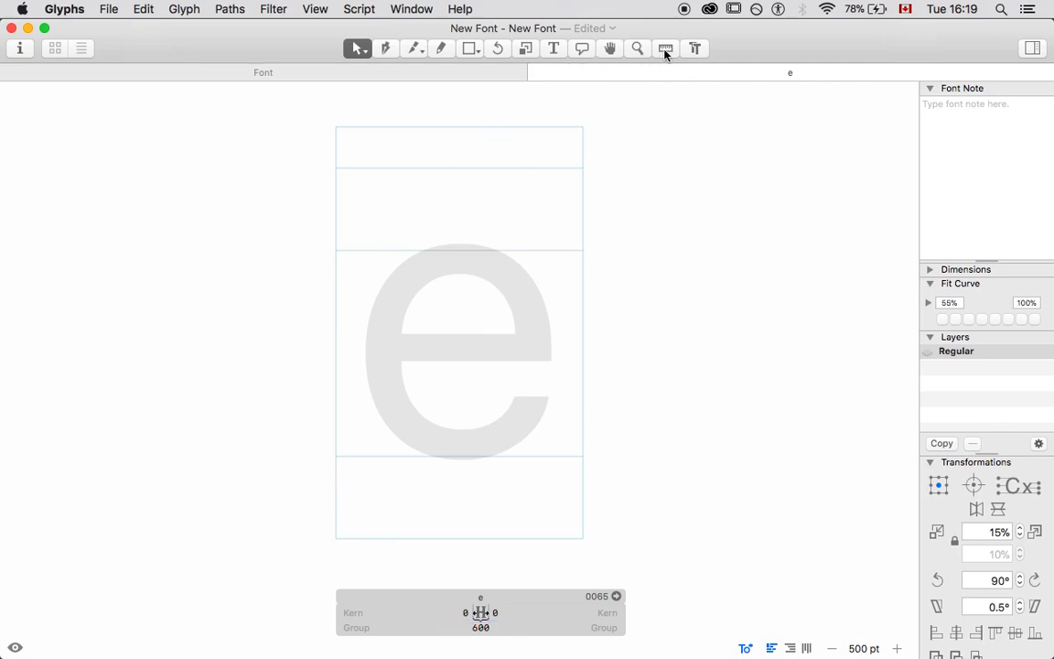
Look at the Selection Tool's variants, including Select All Layers.
click(359, 55)
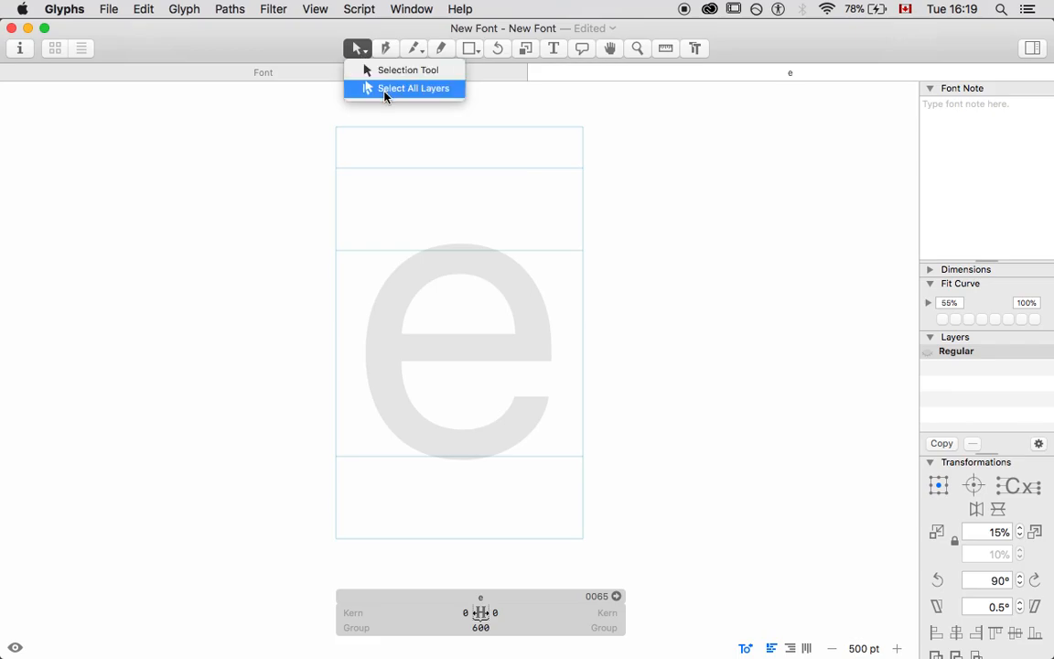
click(366, 88)
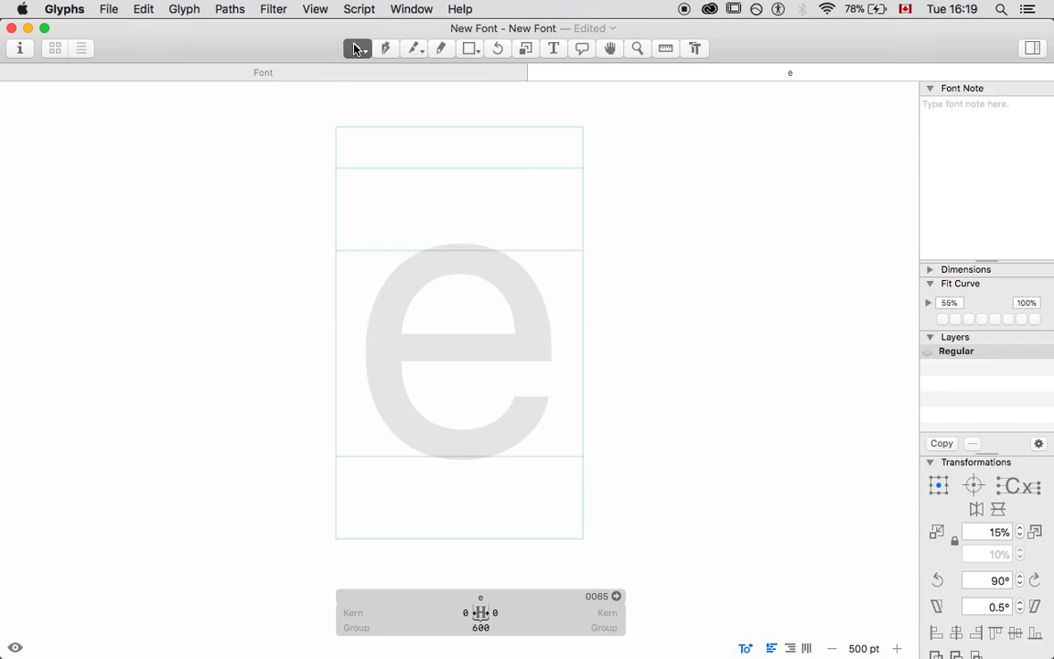
Measure across the lowercase e from one side of its advance-width box to the other with the Measurement Tool.
click(666, 48)
drag(334, 355, 630, 358)
scroll(671, 323, left, 3)
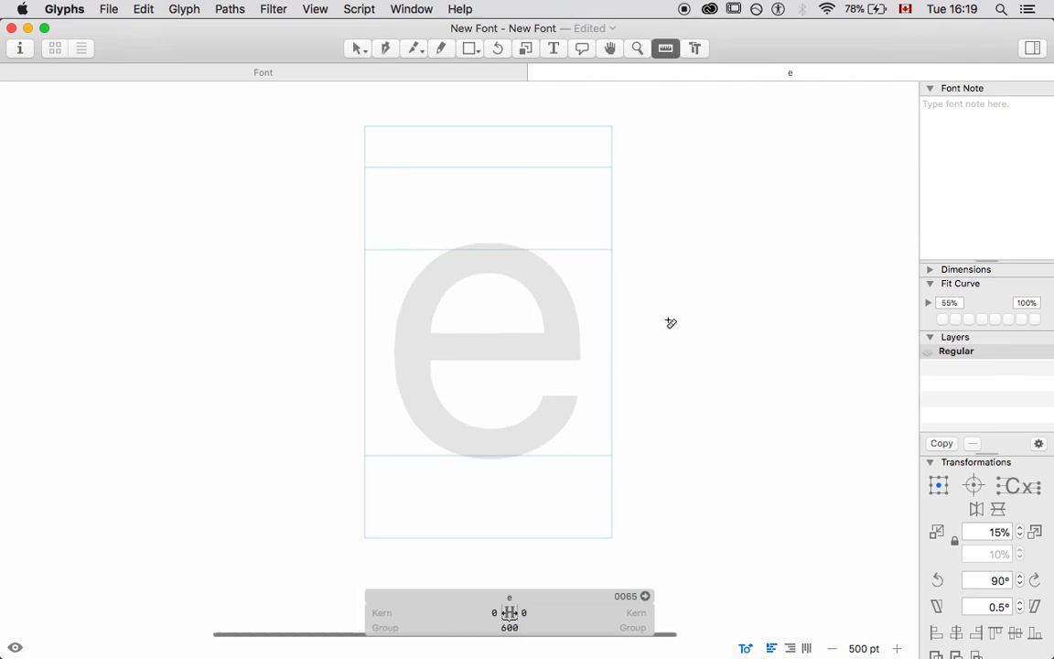
drag(303, 335, 222, 332)
scroll(688, 338, left, 2)
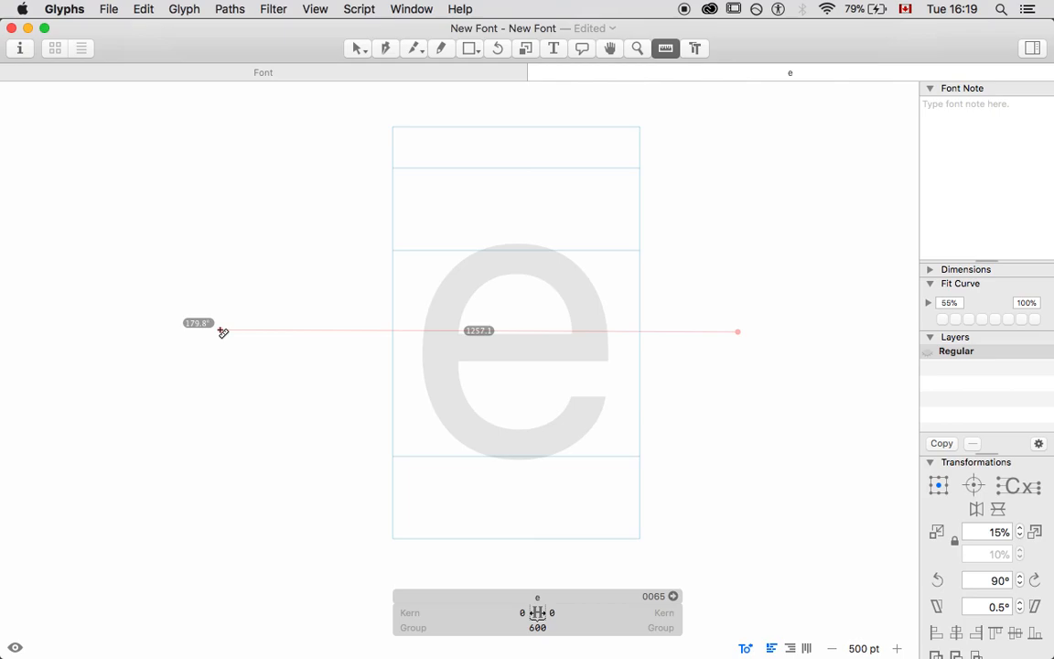
drag(222, 332, 224, 332)
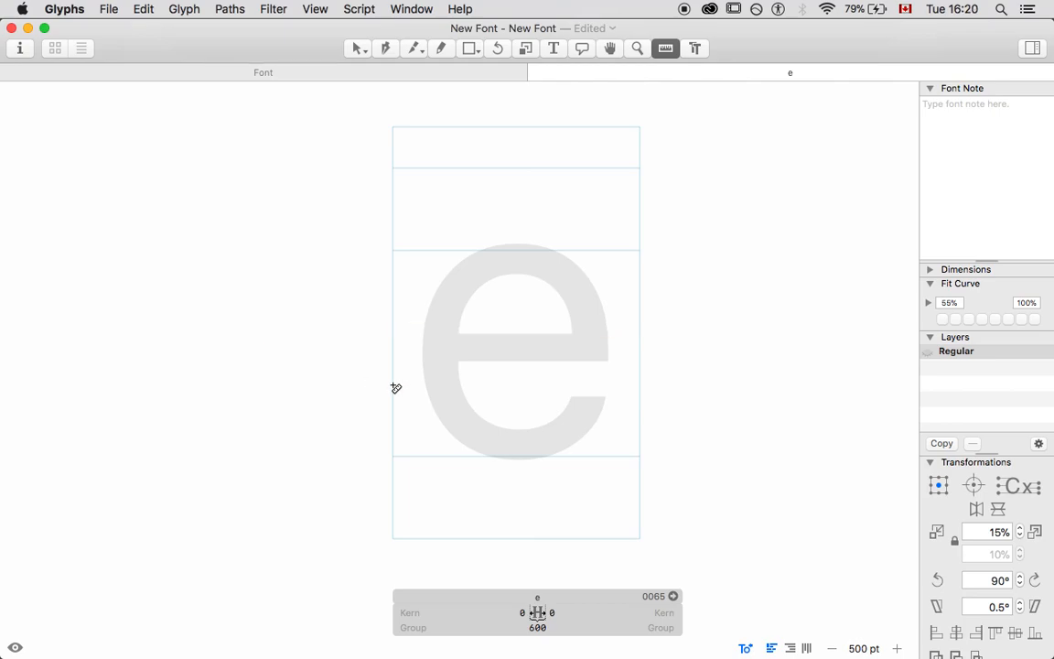
drag(394, 388, 642, 388)
drag(642, 386, 643, 386)
Try advance widths of 200 and 0 for the lowercase e.
double_click(537, 627)
text(200)
key(Return)
double_click(537, 627)
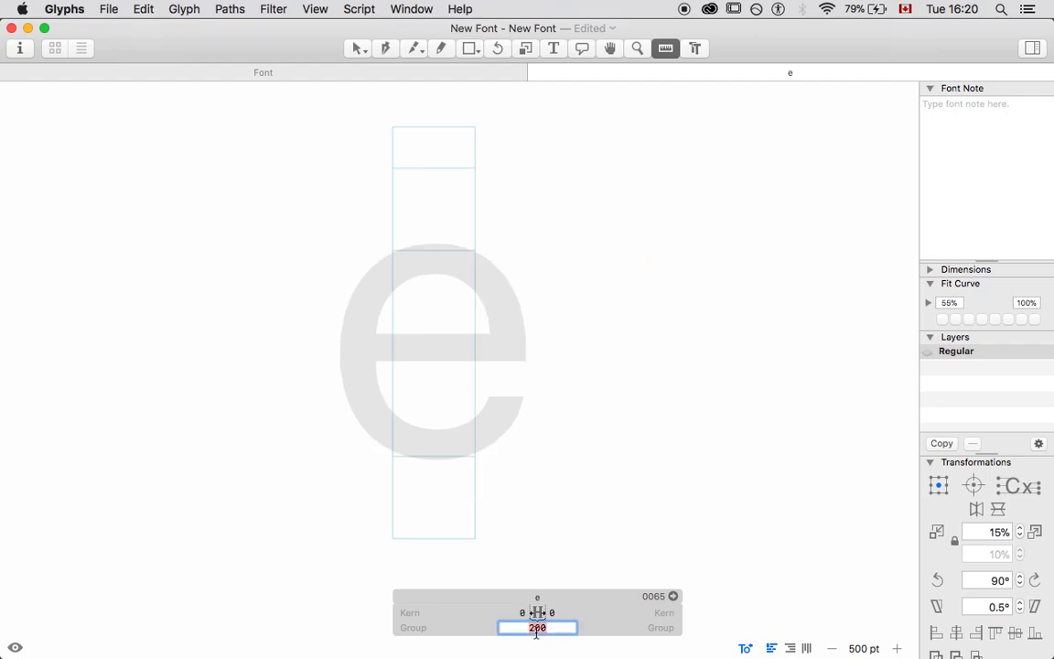
text(0)
key(Return)
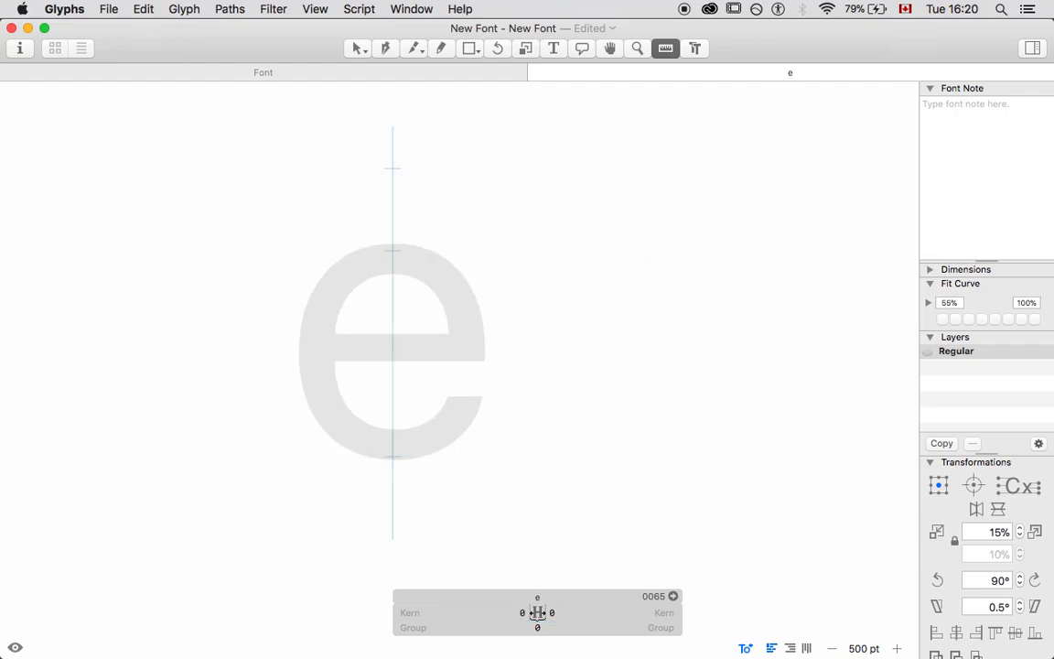
Try advance widths of 1 and 5 for the lowercase e.
double_click(538, 622)
text(1)
key(Return)
double_click(537, 628)
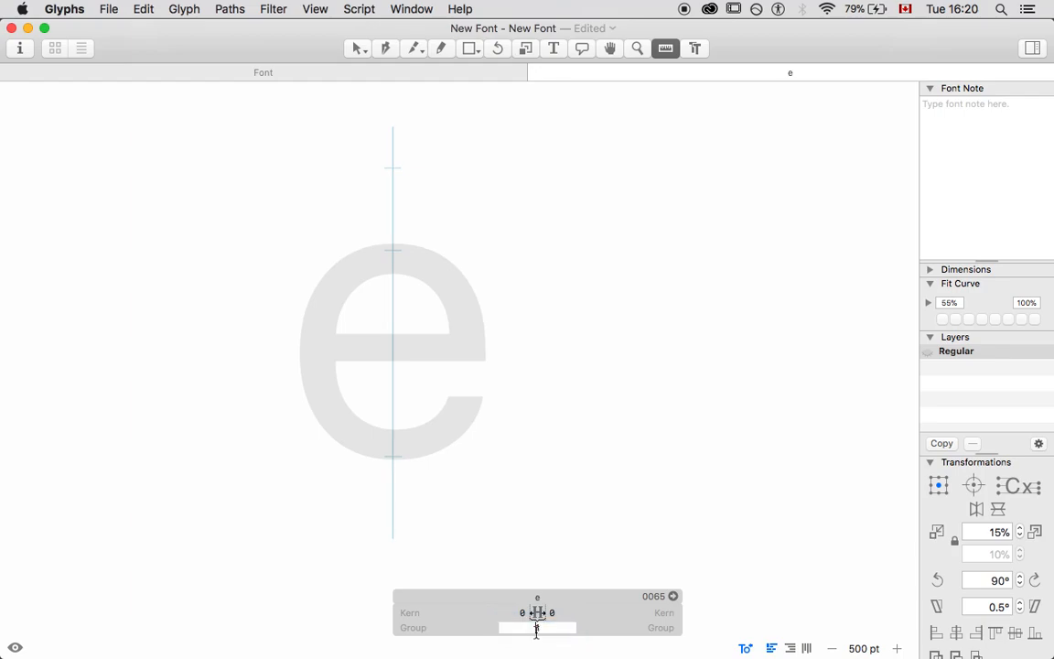
text(5)
key(Return)
Try an extreme advance width of 10000 for the lowercase e and view the whole width.
double_click(538, 626)
text(10000)
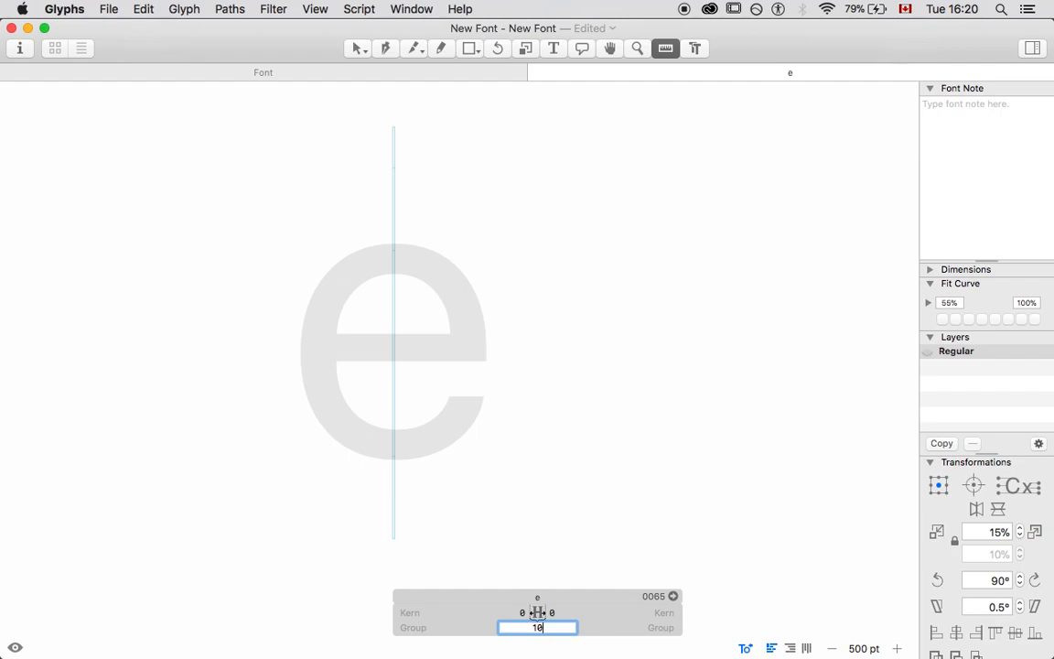
key(Return)
key(super+minus)
key(super+minus)
key(super+minus)
key(super+minus)
key(super+minus)
key(super+minus)
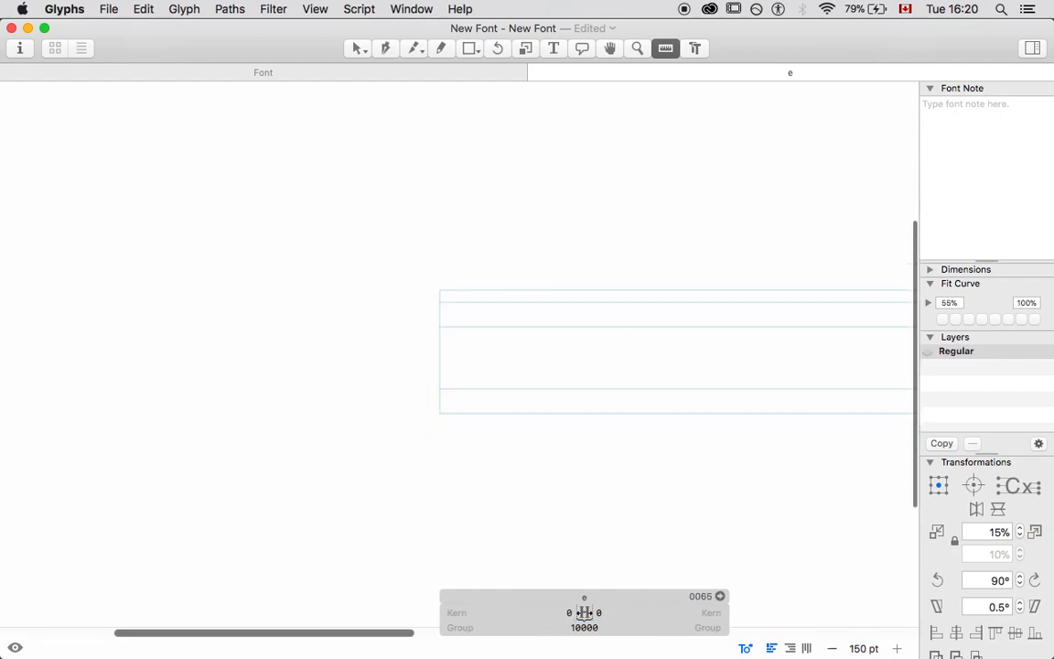
Set the advance width of the lowercase e to 600 and show it at 500 pt.
double_click(600, 626)
text(600)
key(Return)
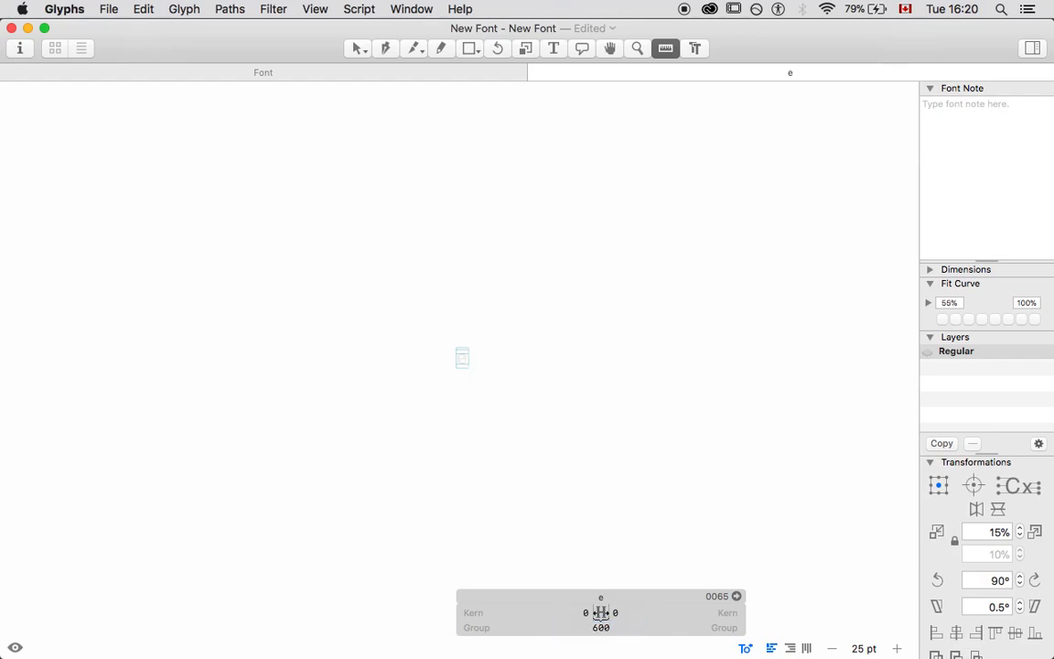
key(super+0)
key(super+minus)
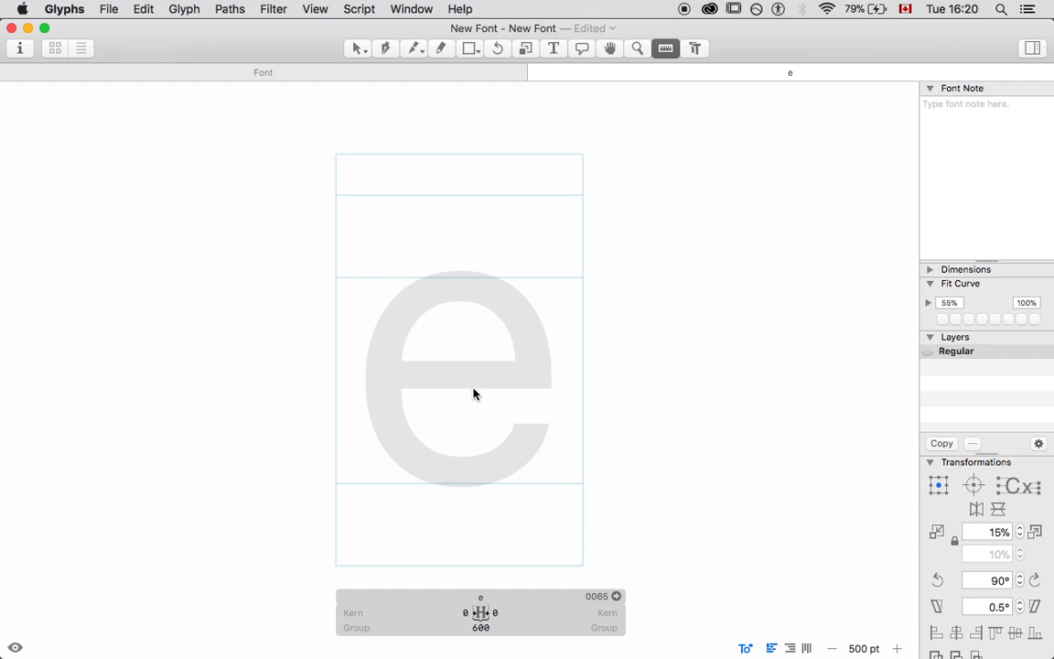
Look at the editable left and right sidebearing values of the lowercase e, and return to the Selection Tool.
click(451, 612)
key(Tab)
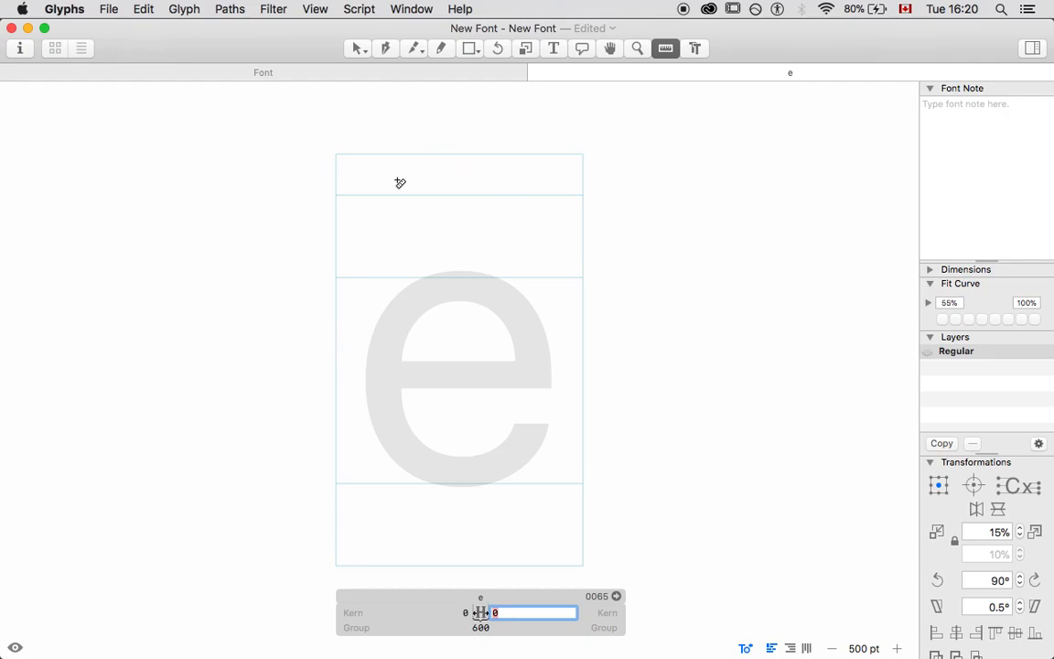
click(358, 48)
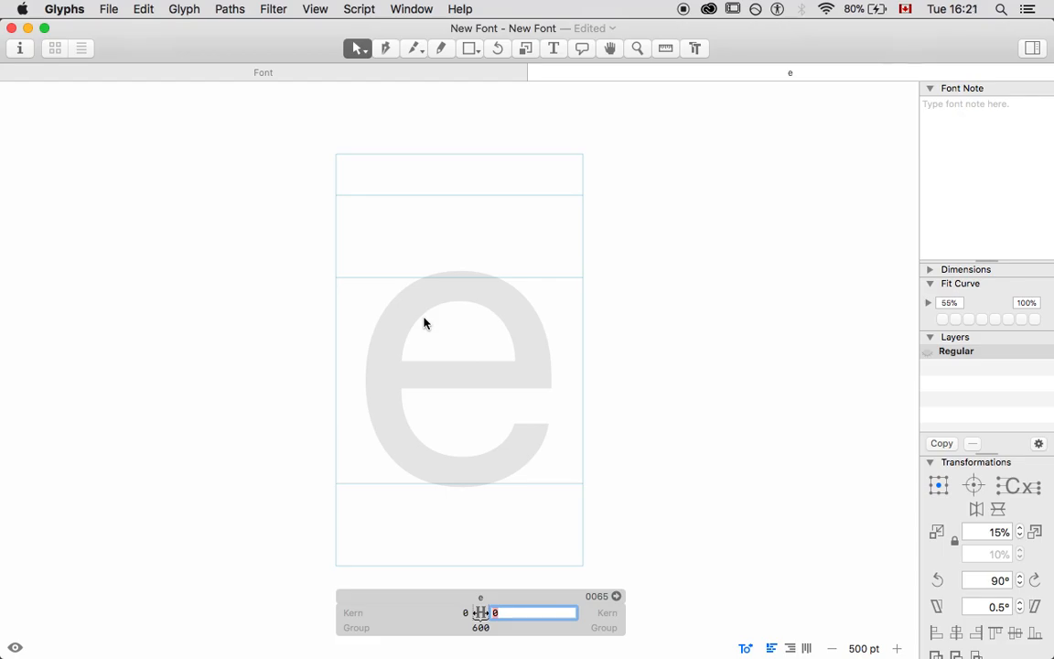
Draw a closed four-node shape with curved sides in the e glyph using the Pen tool.
click(385, 48)
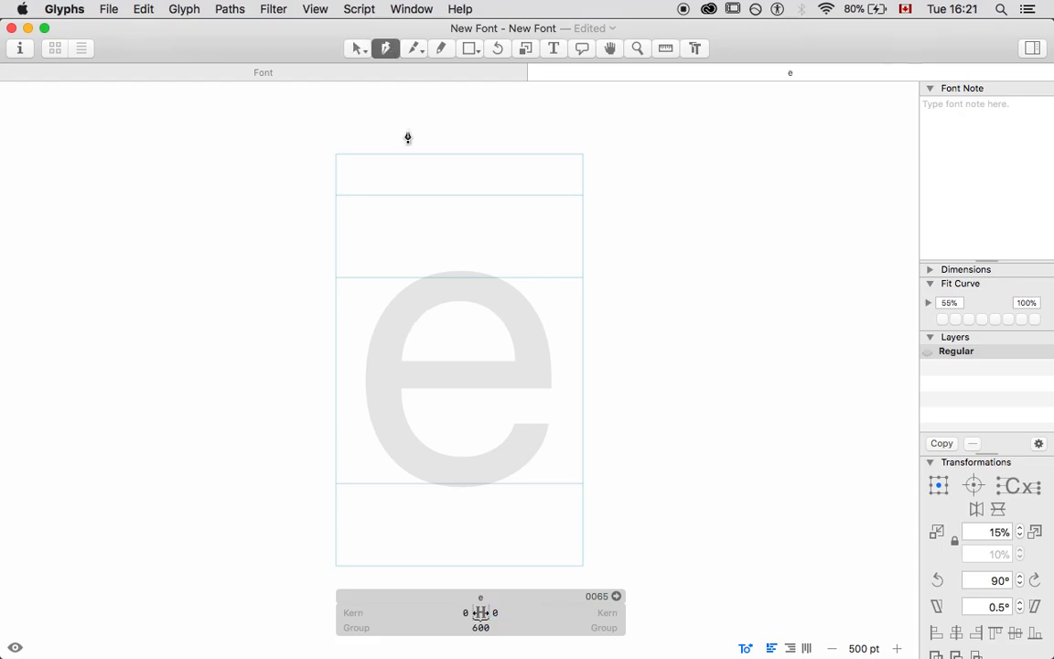
drag(373, 173, 441, 235)
drag(563, 284, 537, 381)
mouse_move(383, 388)
mouse_down()
mouse_move(312, 247)
mouse_move(353, 214)
mouse_up()
drag(373, 174, 391, 179)
key(space)
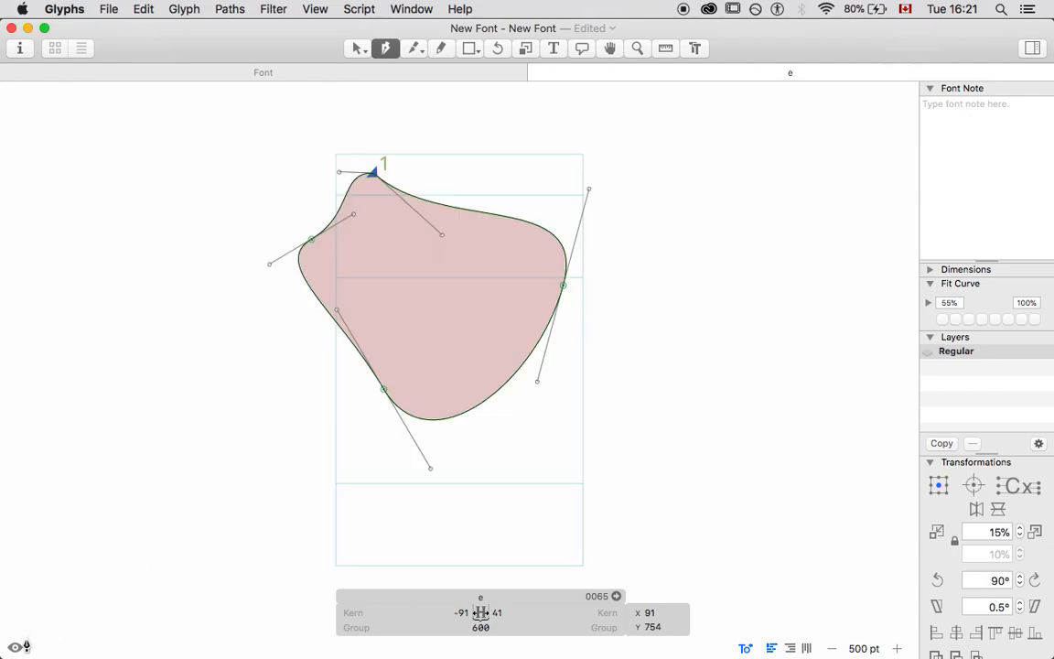
Show the preview area below the glyph, enlarge it, and preview the curved shape filled in black.
click(16, 648)
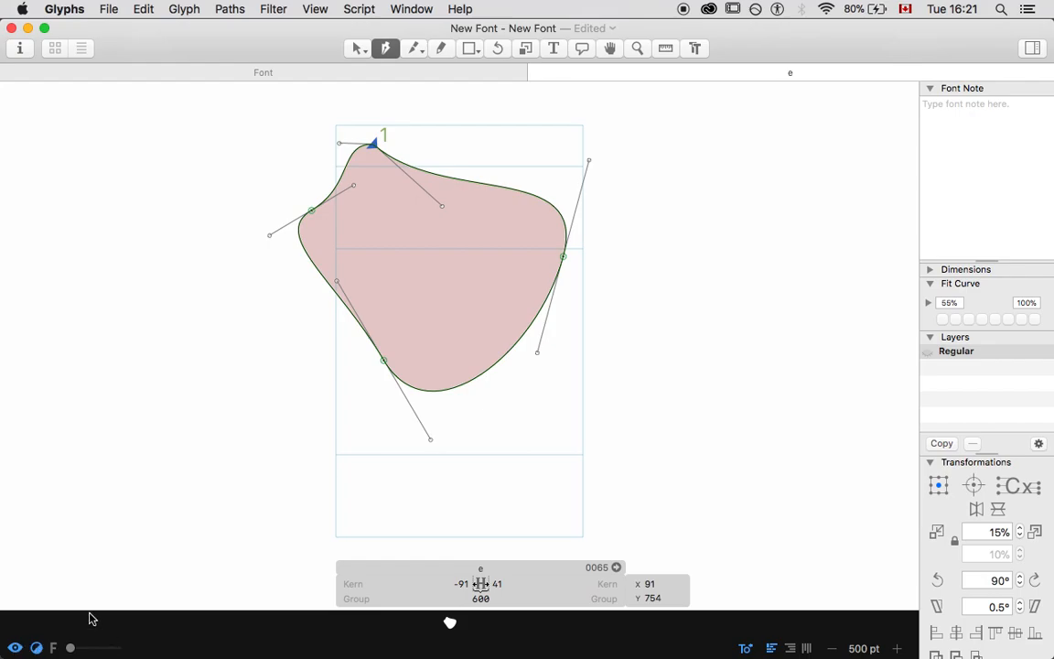
mouse_move(92, 611)
mouse_down()
mouse_move(94, 454)
mouse_move(96, 598)
mouse_up()
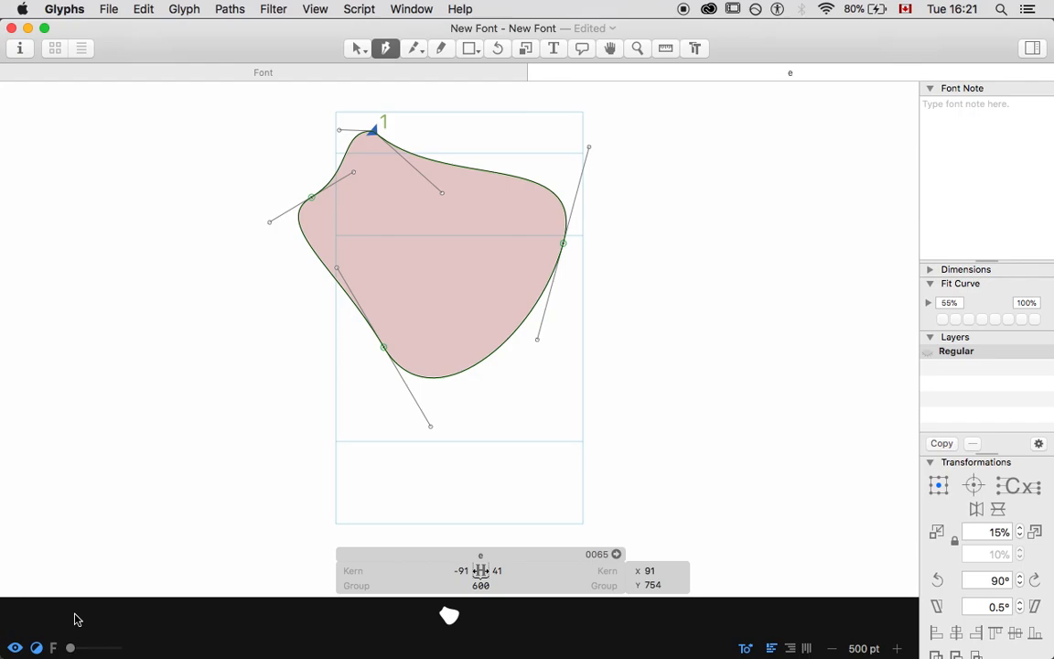
key(space)
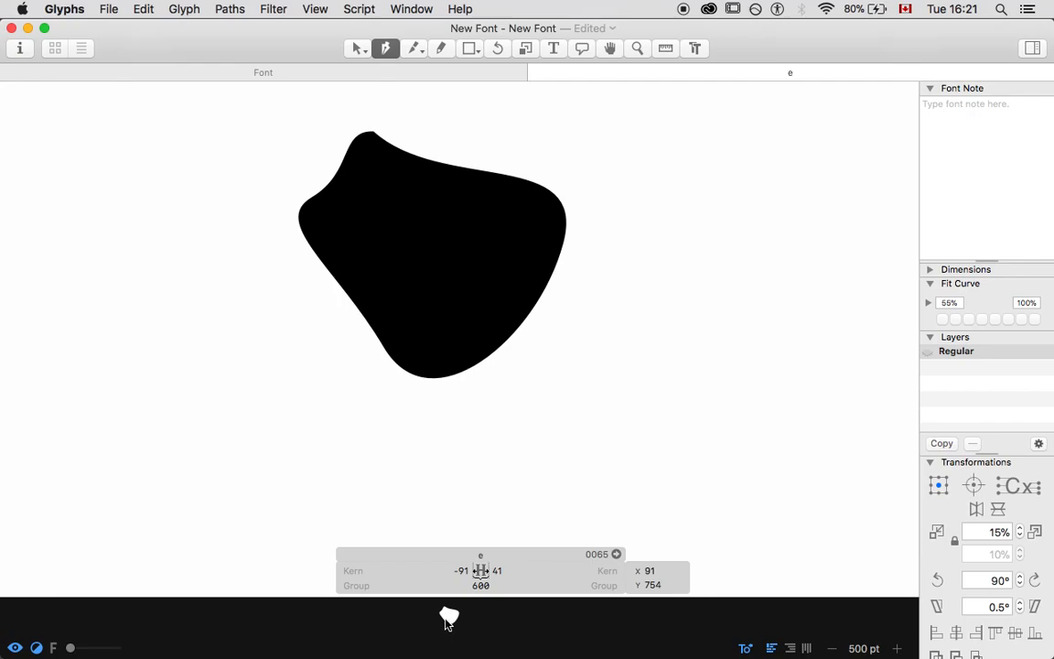
key(space)
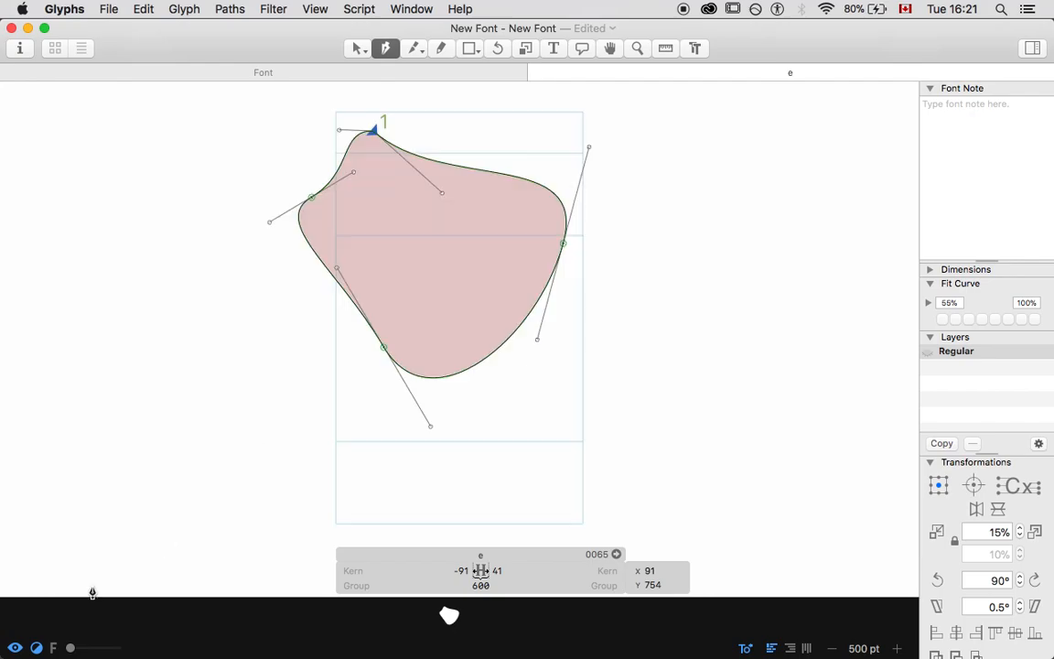
Switch the preview area to black on white and back to white on black, adjusting its height.
click(38, 650)
key(space)
key(space)
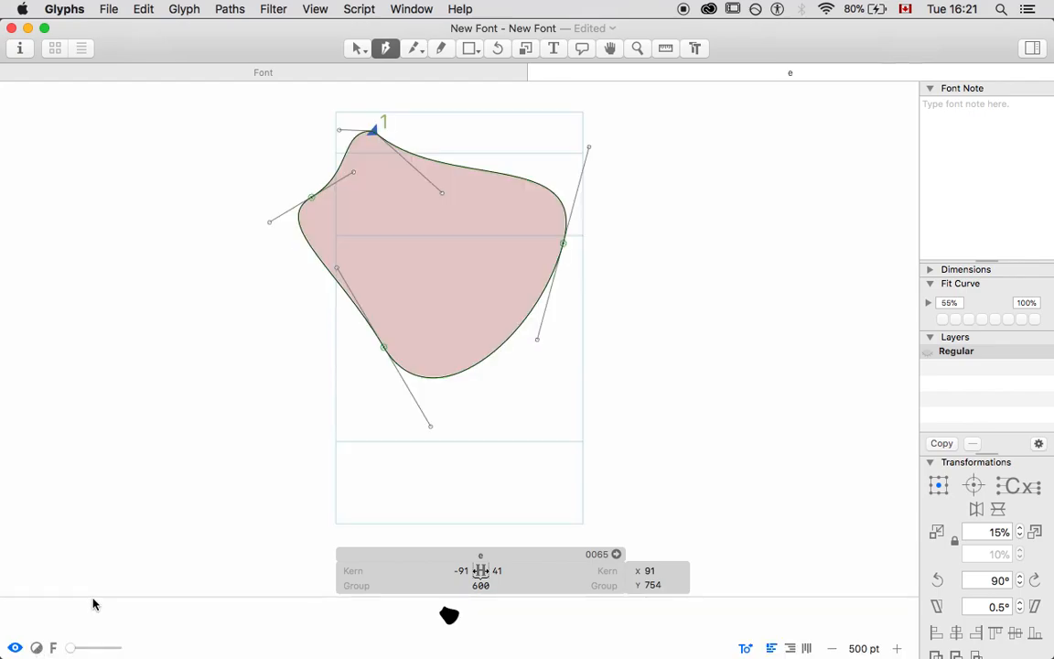
scroll(93, 600, up, 2)
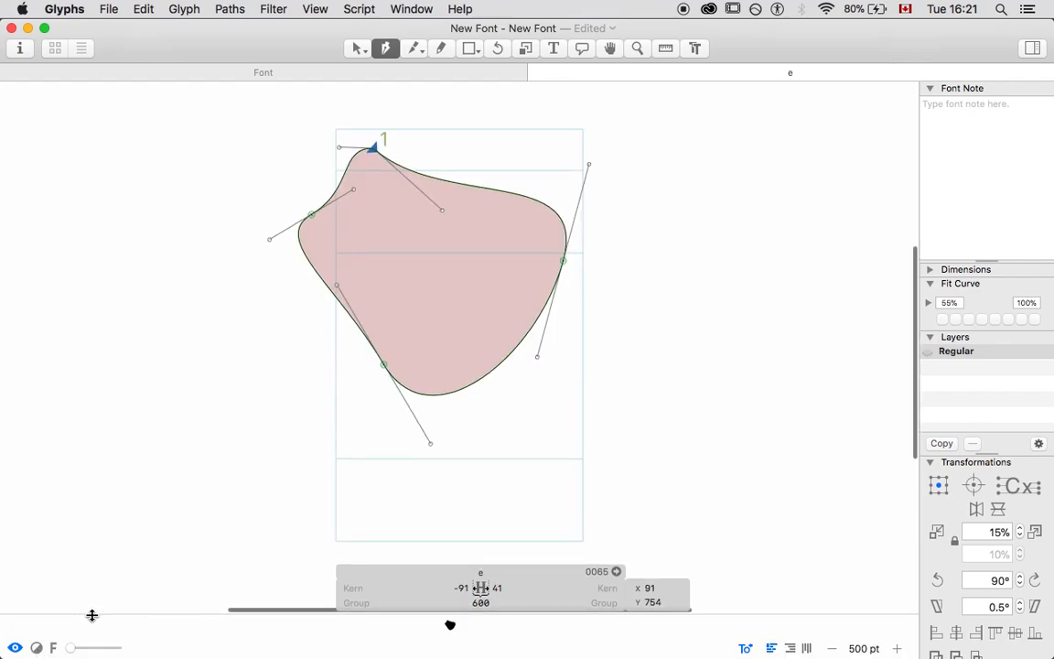
drag(92, 608, 94, 596)
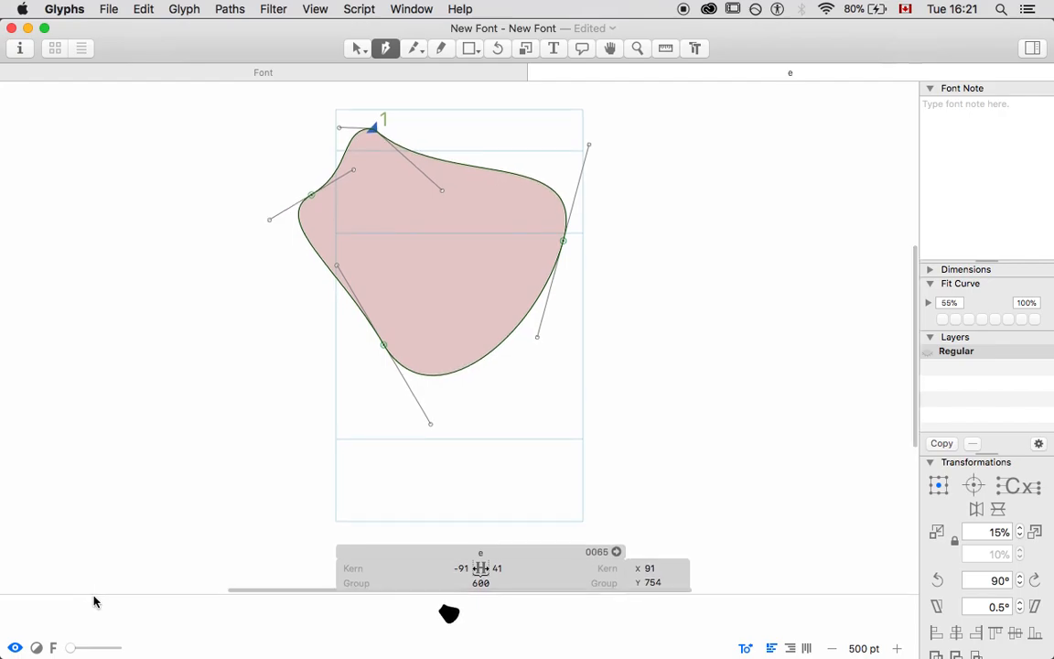
click(37, 648)
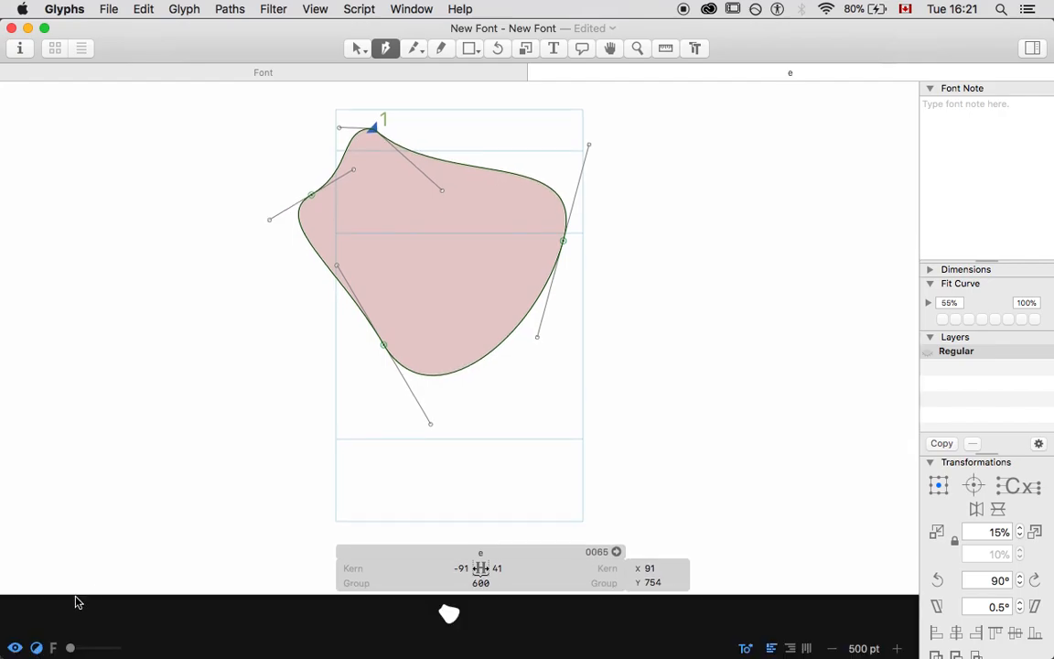
drag(77, 596, 76, 598)
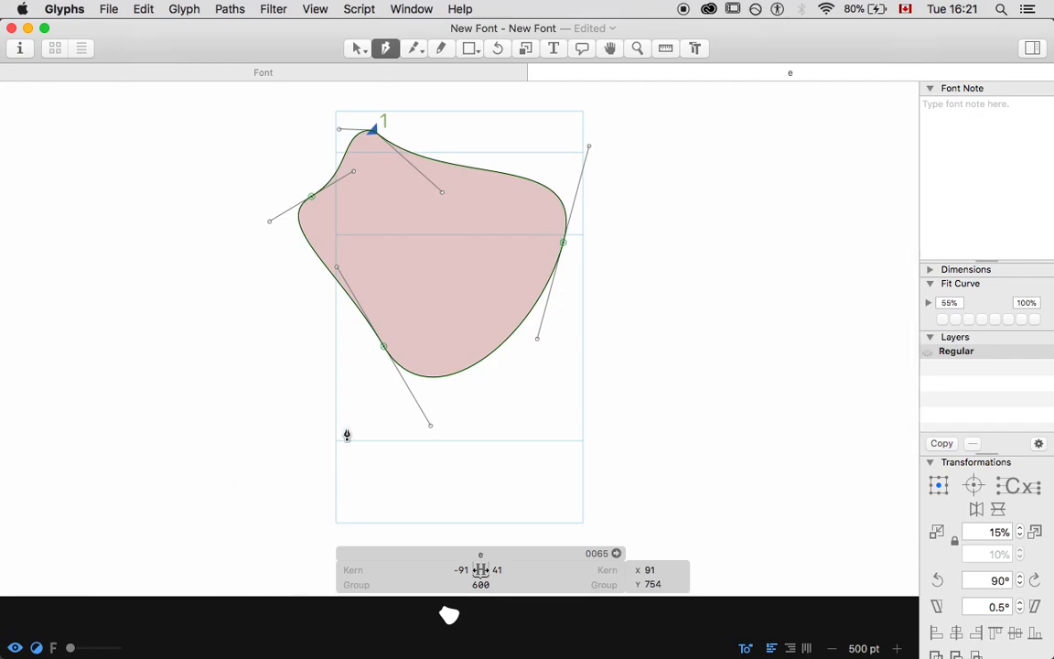
Replace the curved shape with a closed, straight-sided polygon of five corner nodes using the Pen tool.
key(super+a)
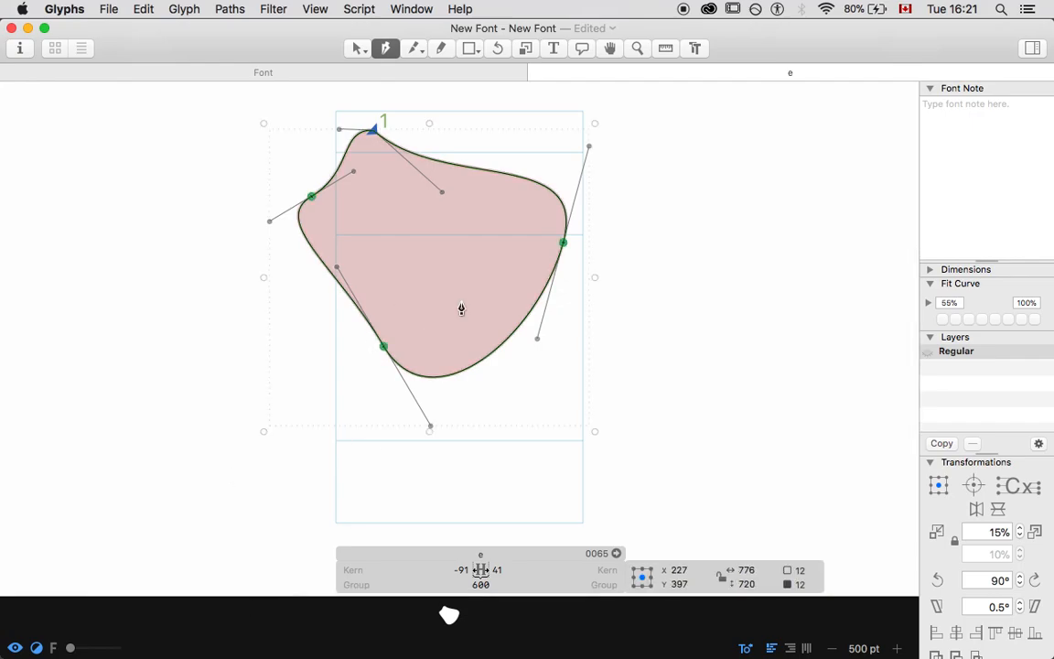
key(Delete)
click(376, 235)
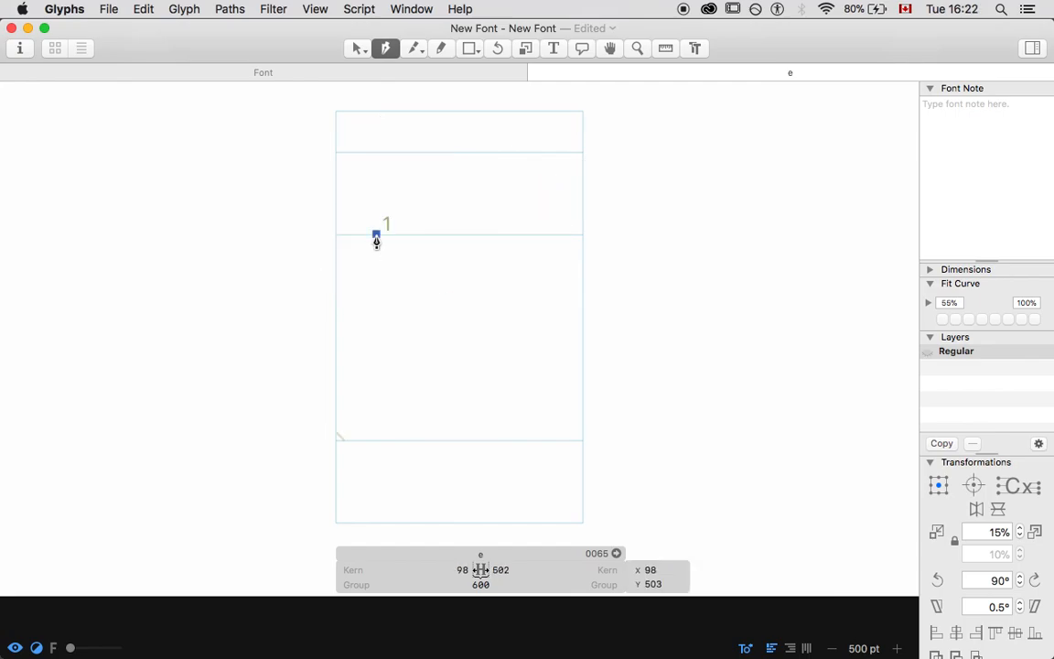
click(528, 163)
click(641, 248)
click(485, 364)
click(420, 316)
click(376, 234)
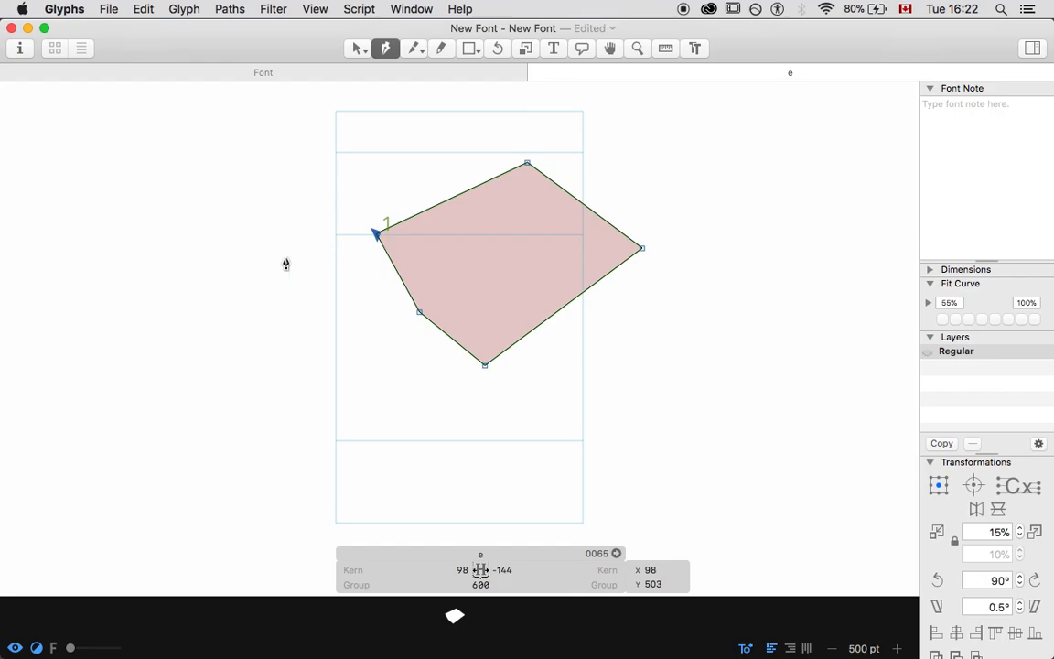
Undo the polygon's closing segment and preview the open path.
key(super+z)
key(space)
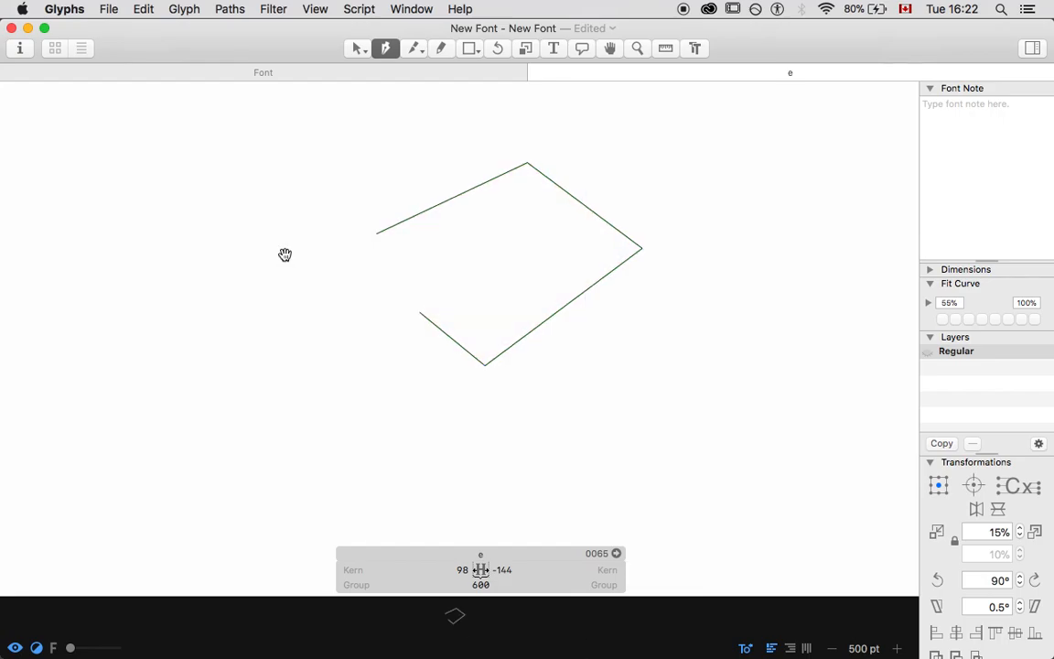
key(space)
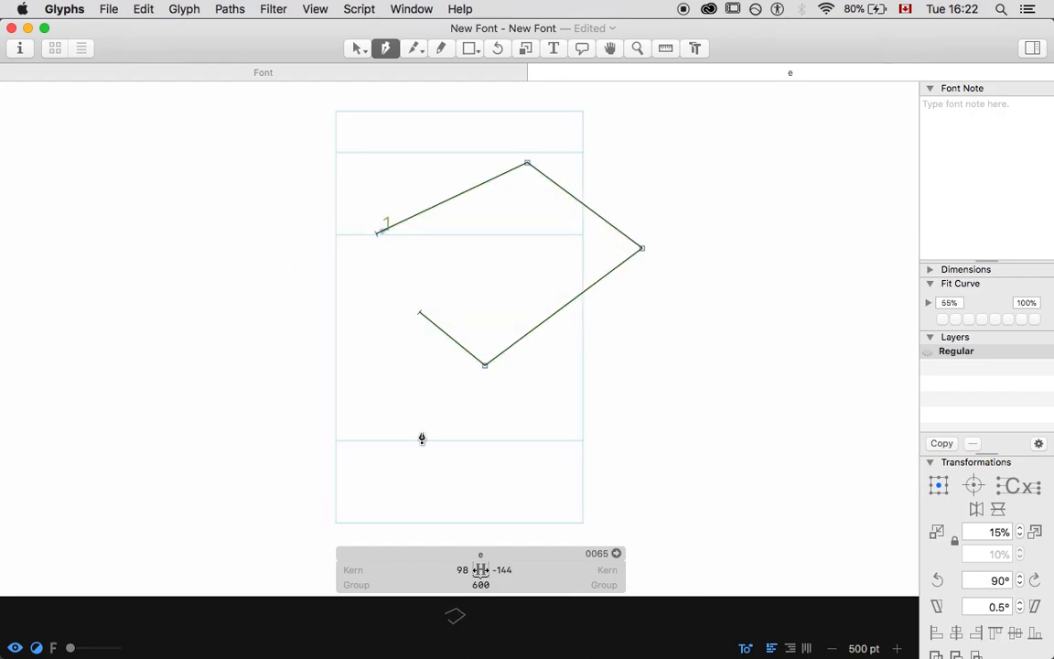
Close the open path by connecting its last node to its start node, and preview the filled polygon.
click(420, 315)
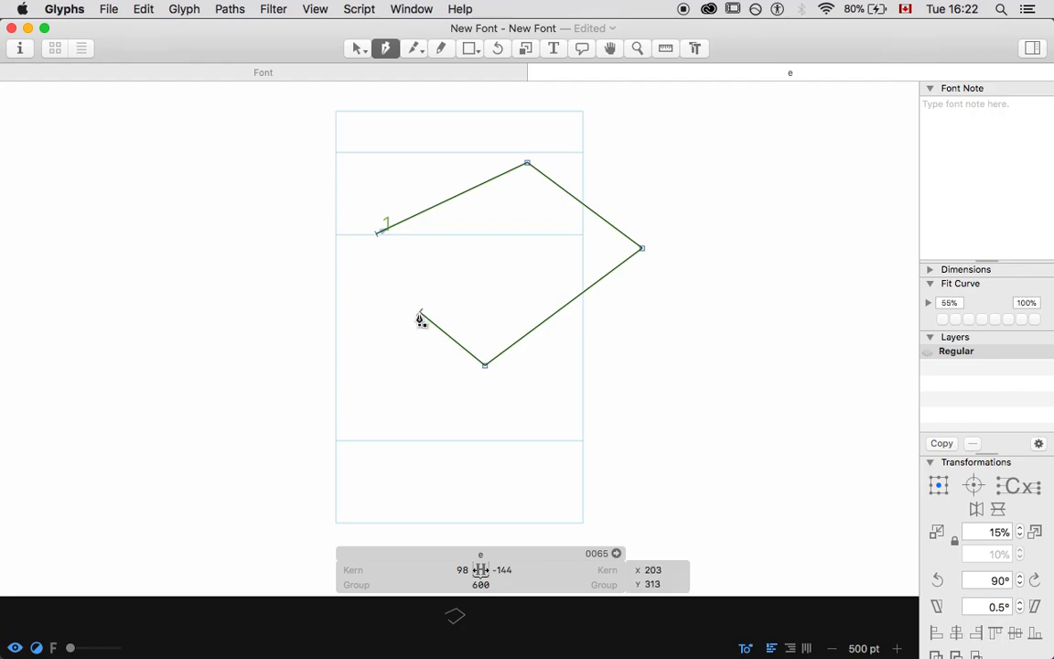
click(378, 238)
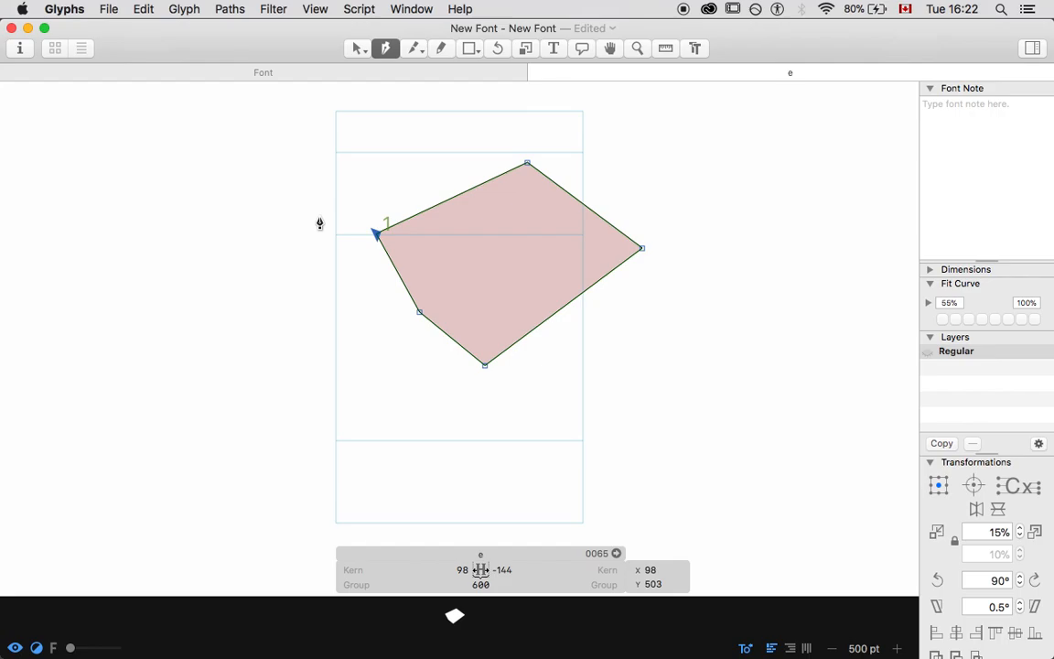
key(space)
Select all nodes of the polygon and delete it.
key(v)
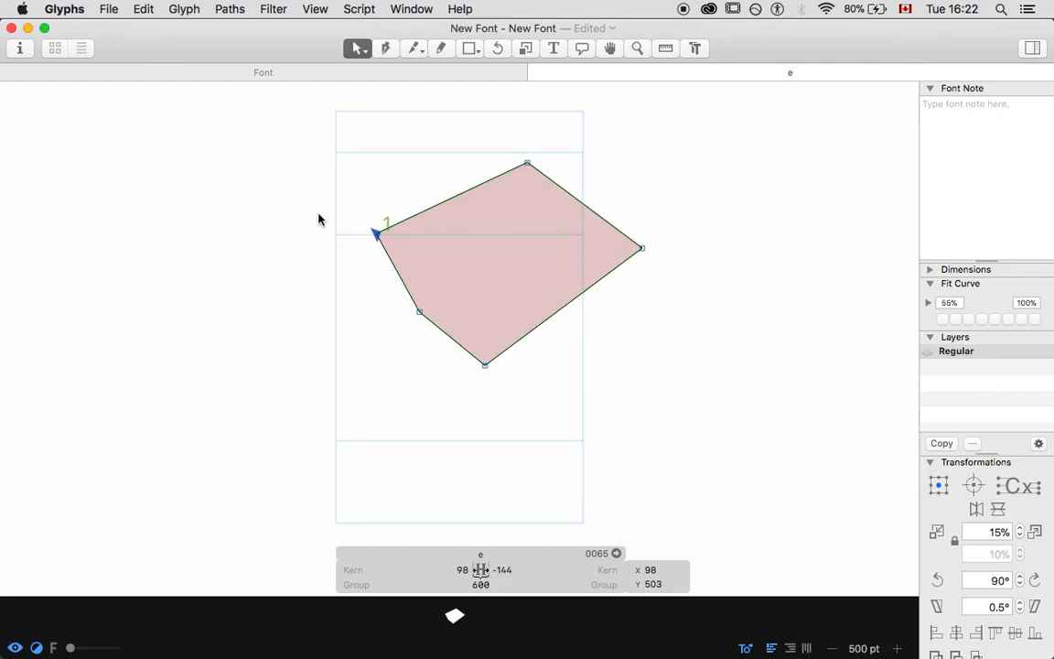
key(super+a)
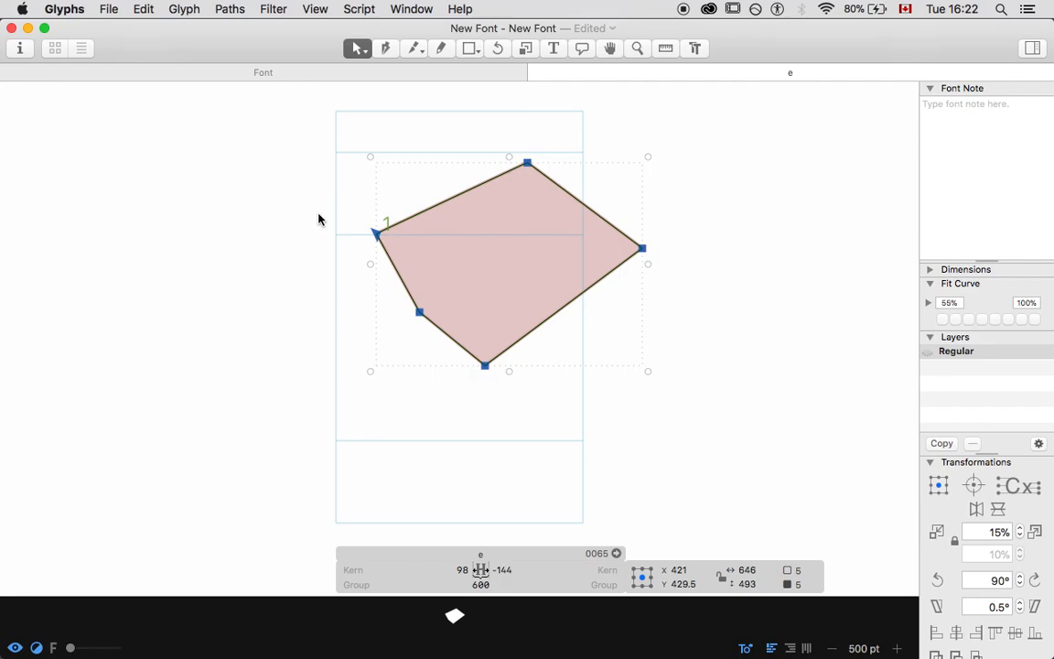
key(Delete)
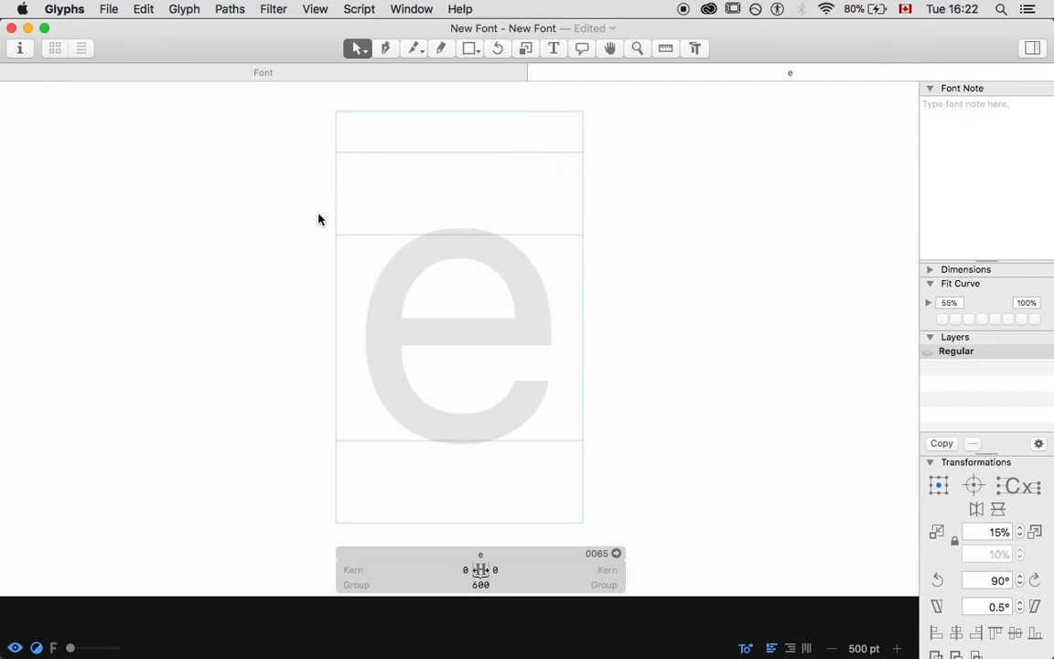
Restore the deleted polygon and slice it with two crossing diagonal Knife tool cuts.
click(414, 48)
key(super+z)
drag(434, 159, 641, 346)
drag(619, 176, 350, 391)
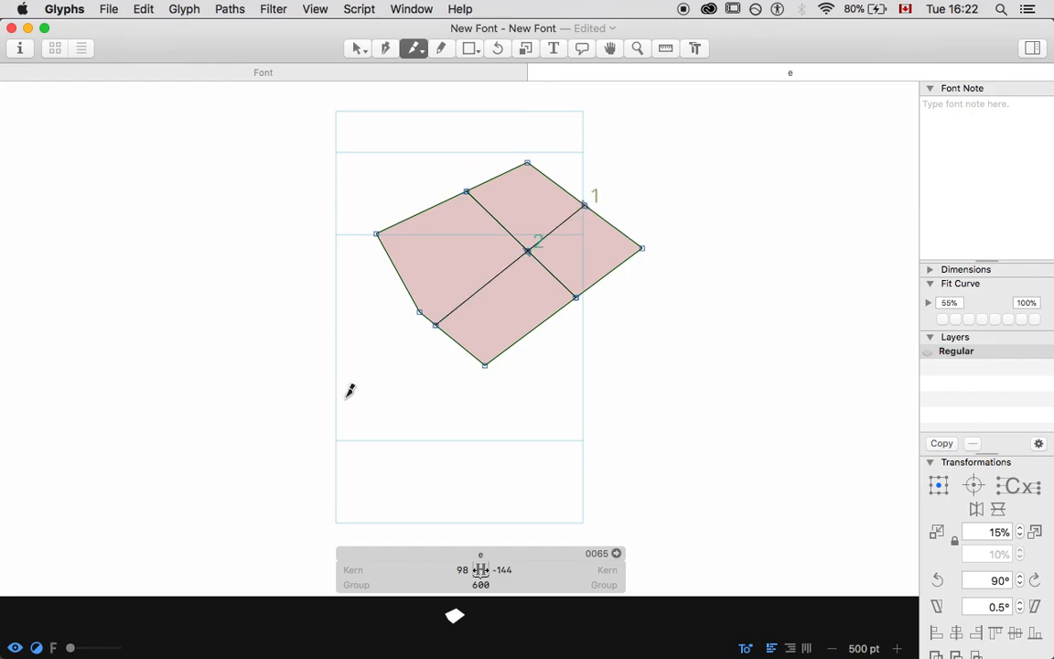
Select the upper and lower pieces of the sliced polygon, move them 200 units down, and move them back up.
key(v)
double_click(533, 333)
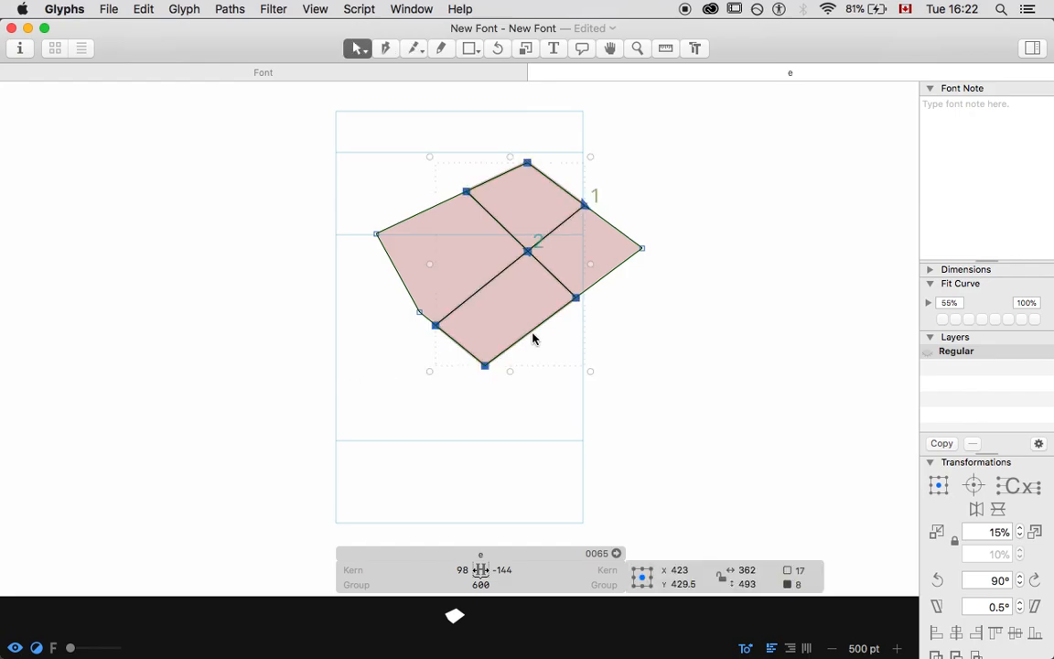
key(super+Down)
key(super+Down)
click(587, 340)
double_click(553, 317)
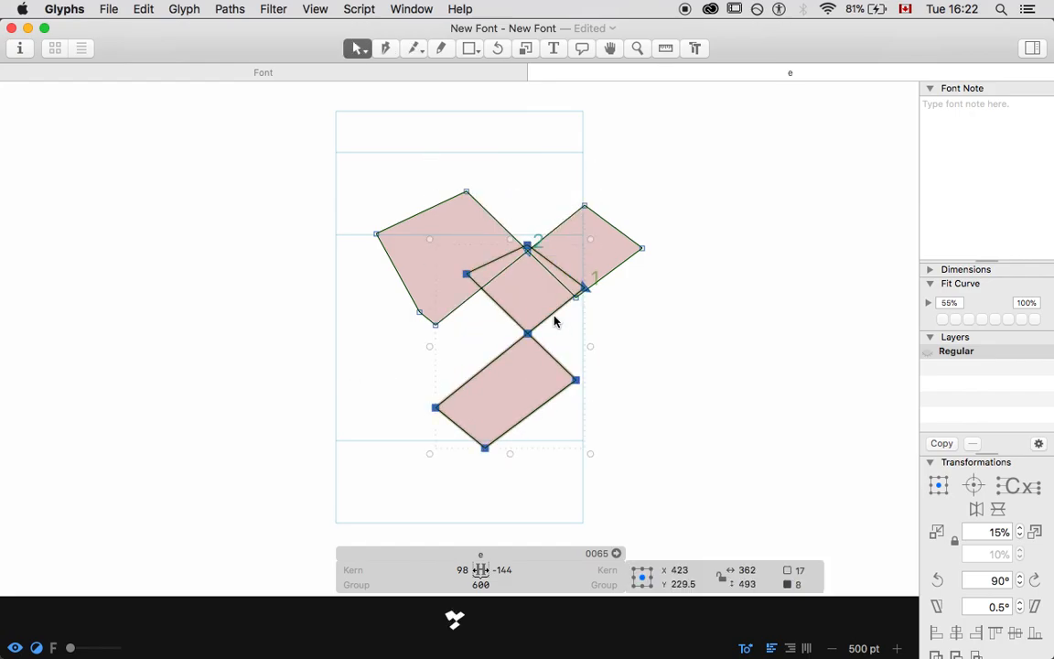
key(super+Up)
key(super+Up)
Move the selected upper and lower pieces 300 units down and 400 units right, preview the glyph, and deselect them.
key(super+Down)
key(super+Down)
key(super+Down)
key(super+Right)
key(super+Right)
key(super+Right)
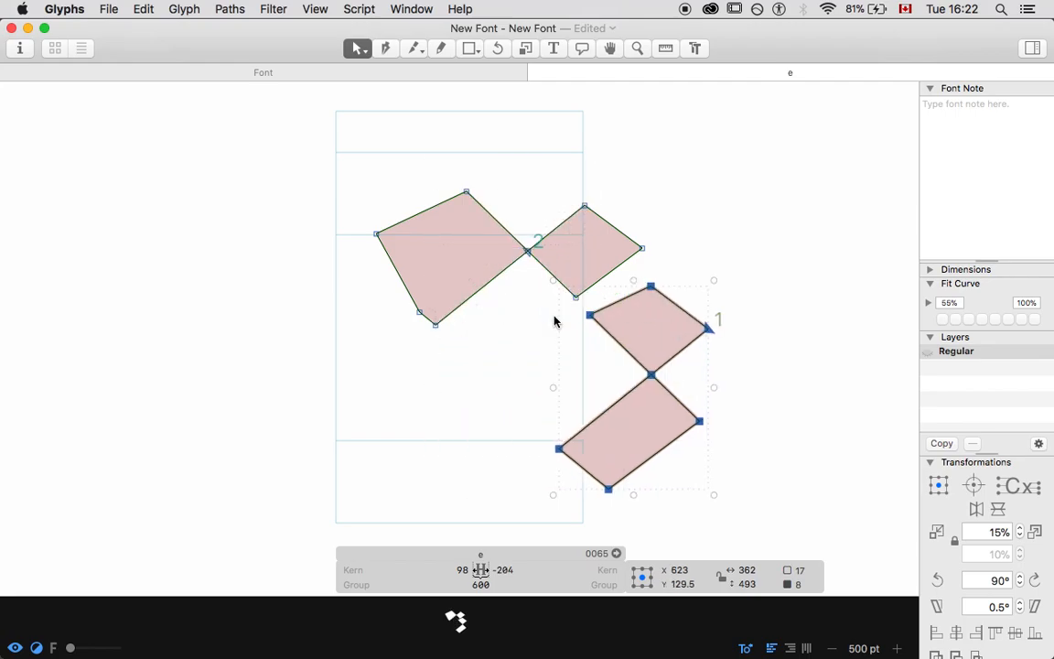
key(super+Right)
key(space)
click(519, 327)
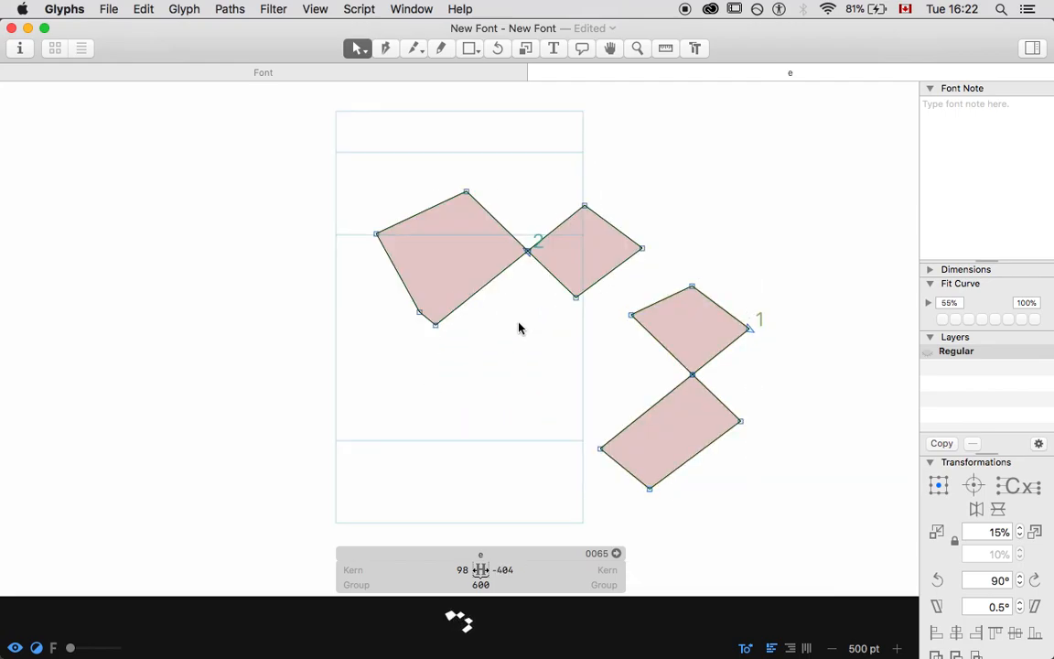
Slice the leftmost piece with a steep Knife cut and move the cut-off part 200 units left.
key(p)
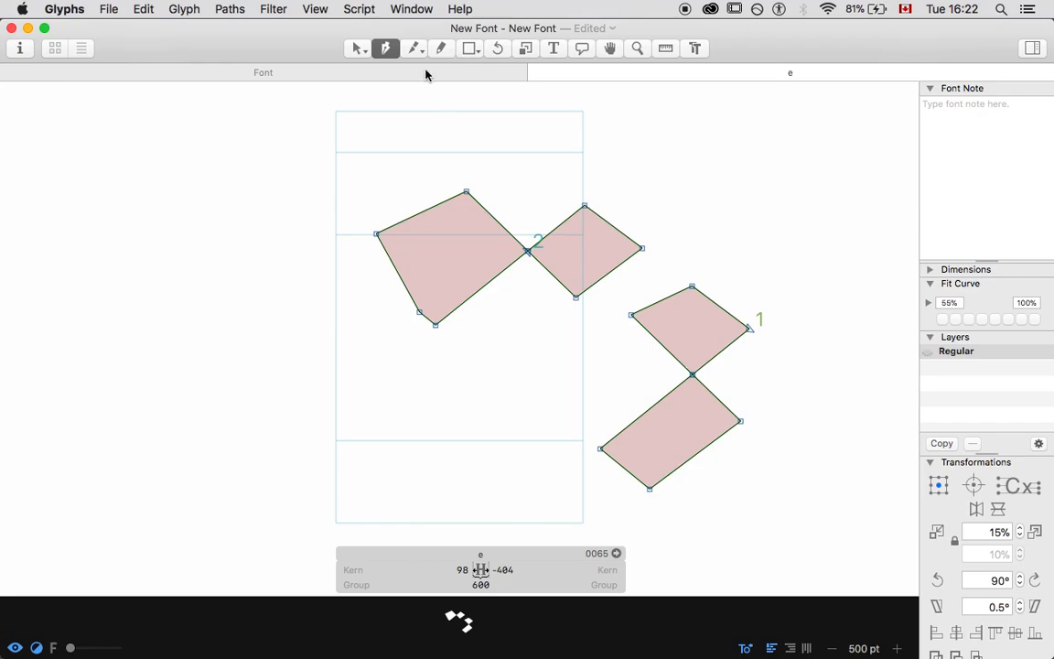
key(e)
drag(427, 148, 499, 378)
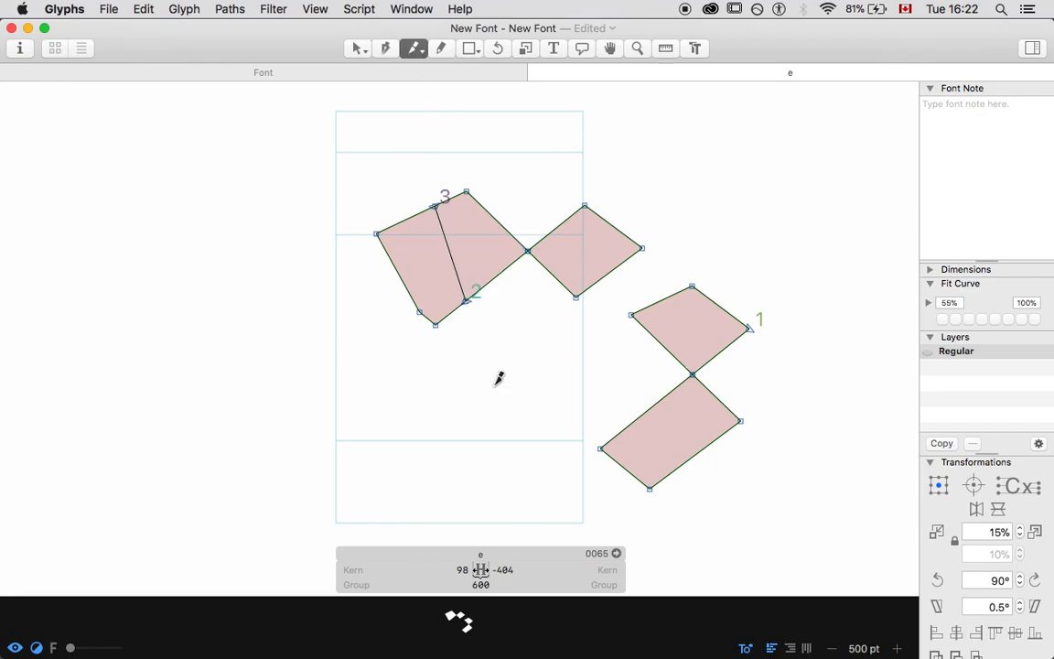
key(v)
double_click(411, 293)
key(super+Left)
key(super+Left)
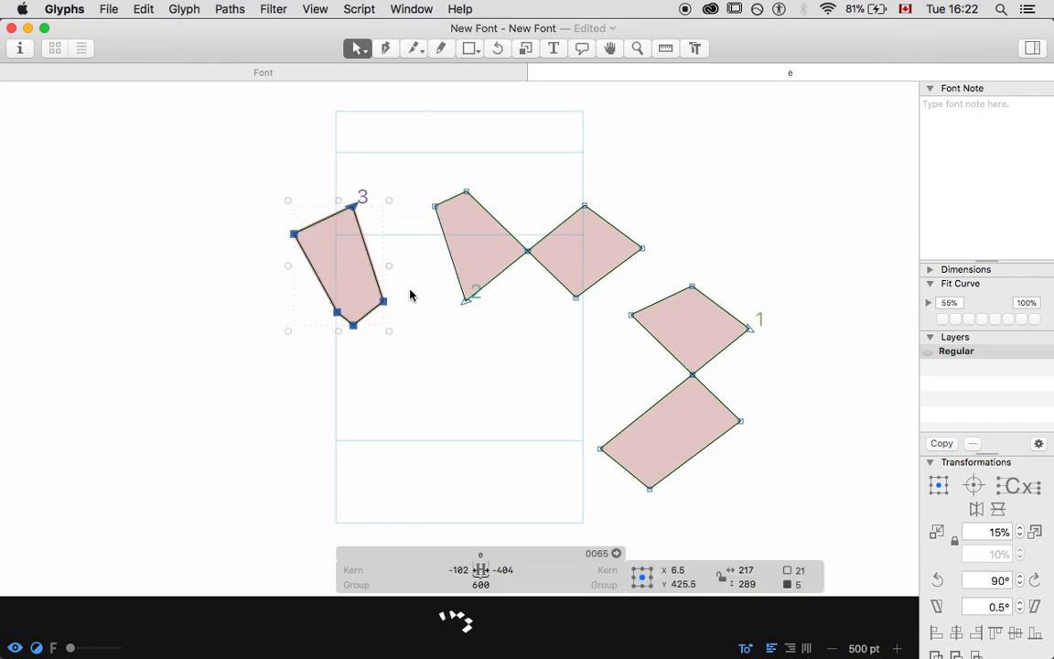
click(411, 295)
Try a freehand Pencil stroke above the polygon pieces, preview it, and undo it.
key(p)
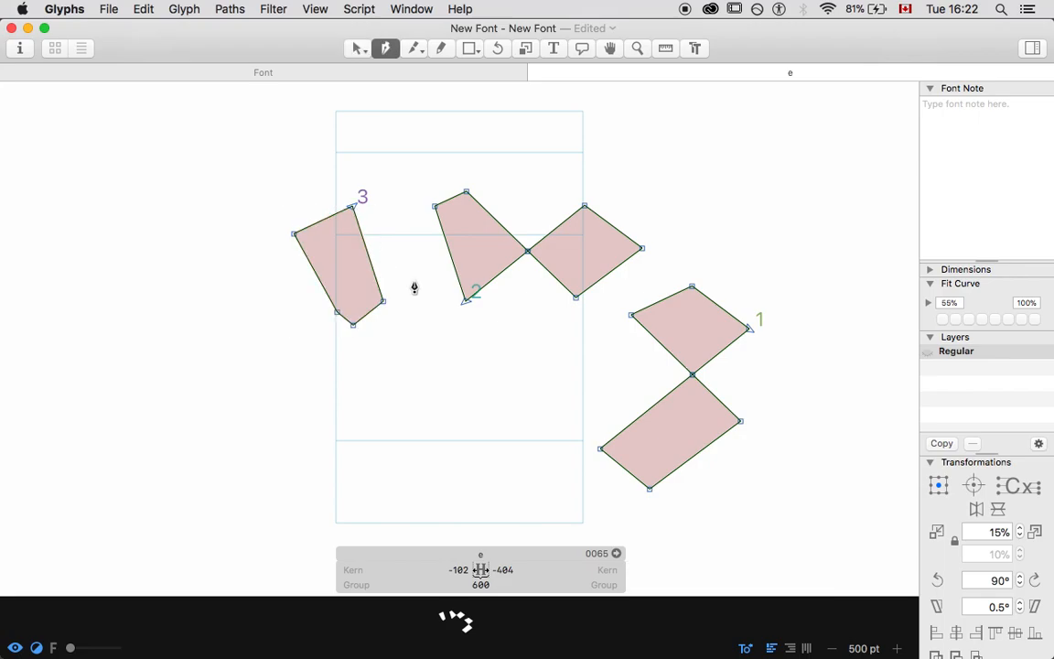
click(441, 53)
mouse_move(440, 135)
mouse_down()
mouse_move(423, 236)
mouse_move(419, 136)
mouse_move(510, 210)
mouse_up()
key(space)
key(super+z)
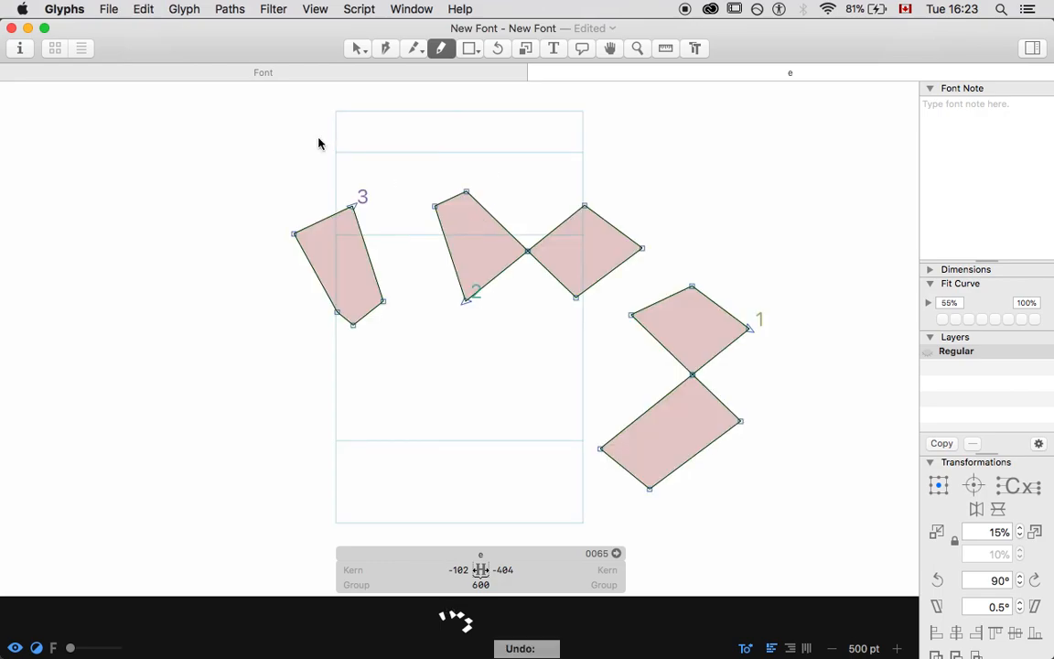
Draw a rectangle about 336 by 326 units left of the glyph, plus a small circle and a circle about 434 units wide.
click(472, 48)
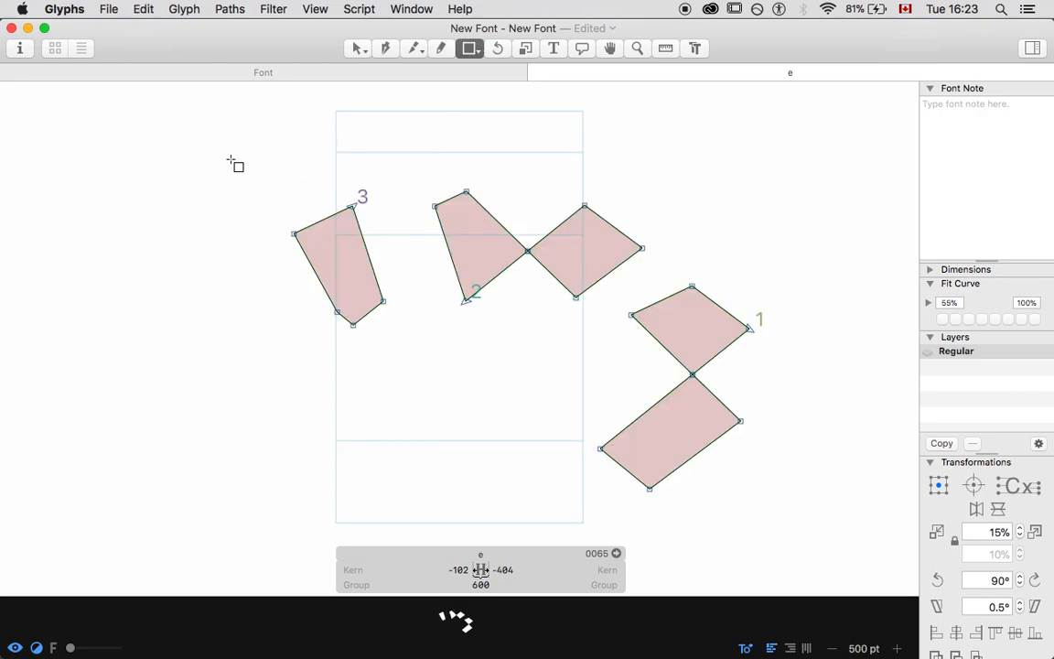
drag(143, 157, 282, 291)
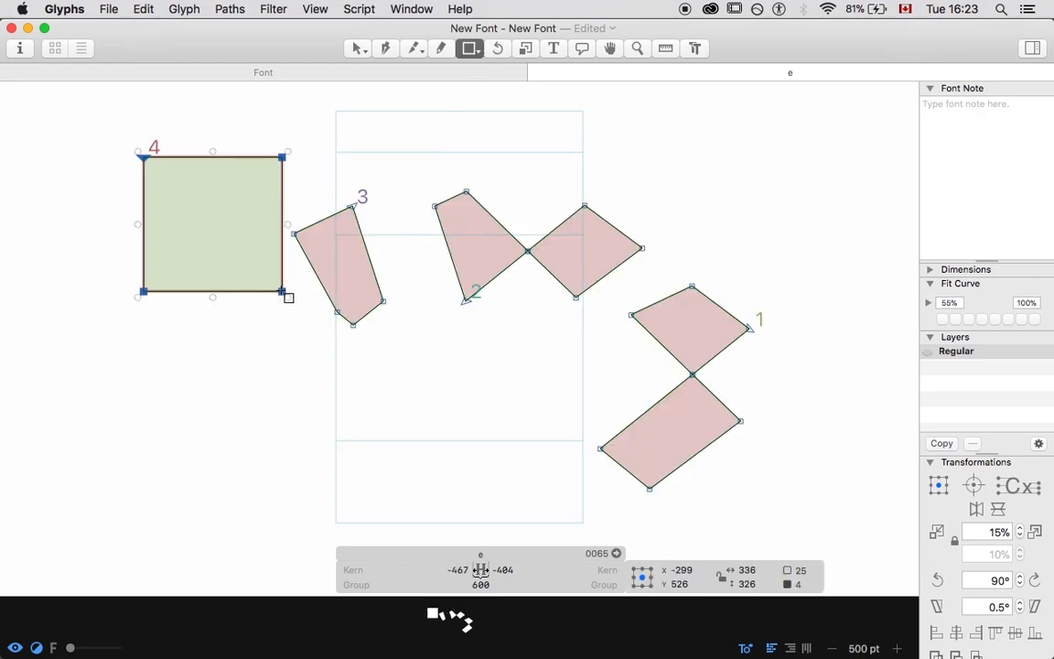
drag(472, 53, 429, 216)
drag(462, 395, 590, 519)
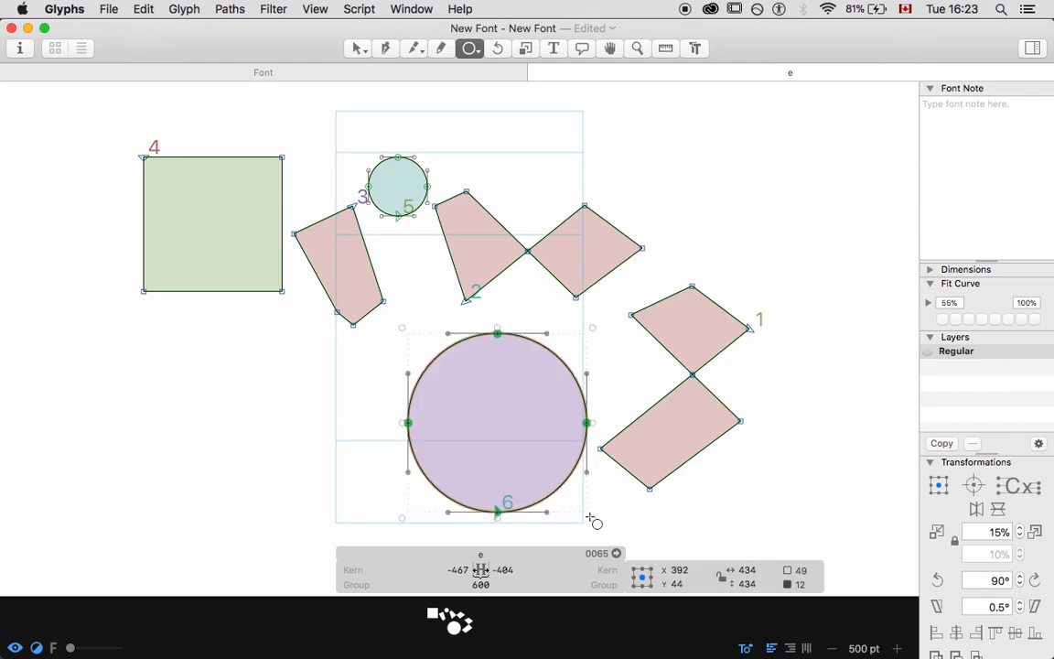
Select all shapes in the e glyph and delete them.
key(v)
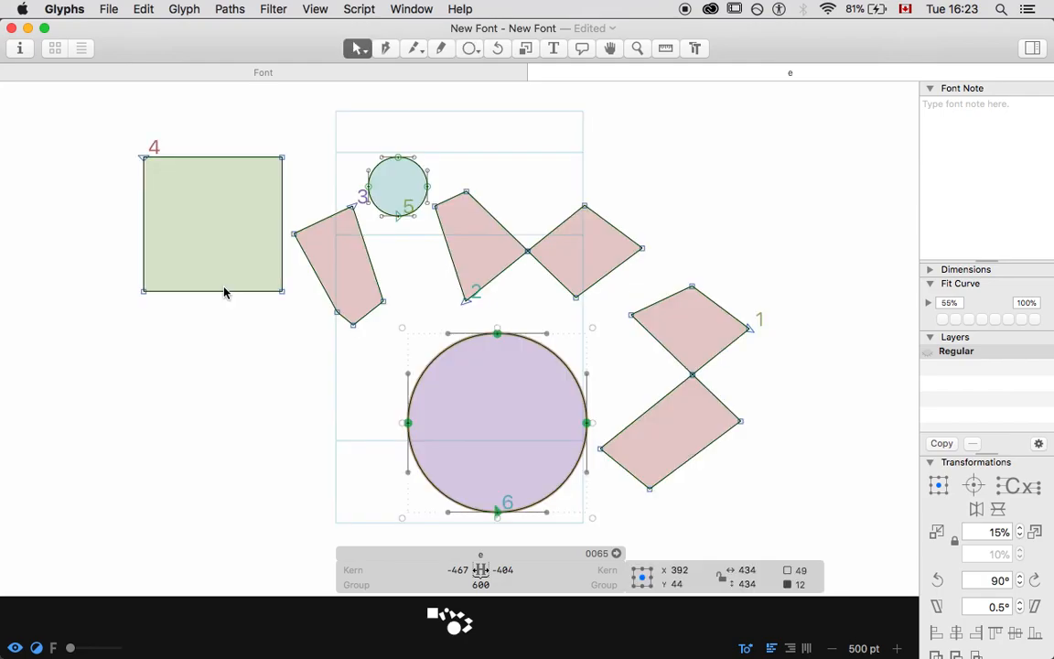
key(super+a)
key(BackSpace)
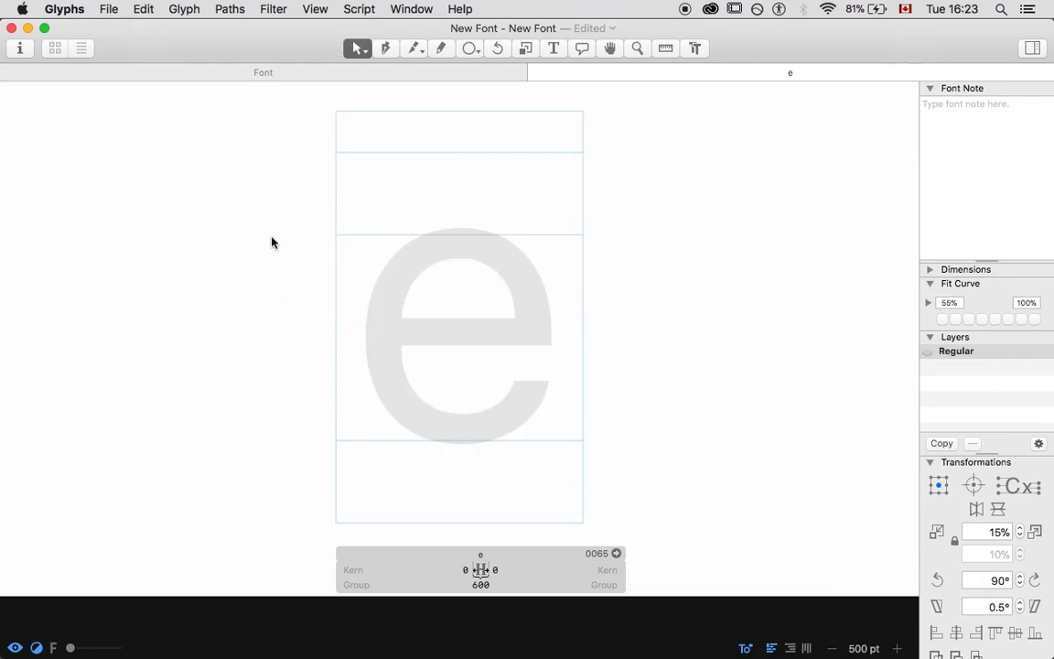
Draw an upright rectangle about 178 by 608 units in the left part of the e glyph.
click(469, 48)
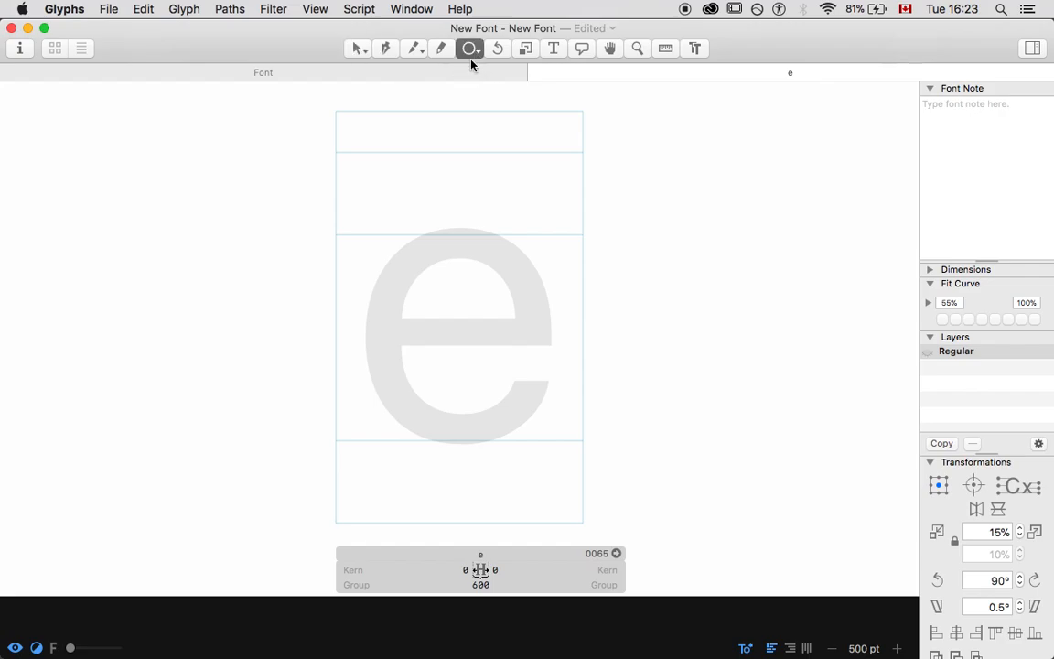
drag(471, 48, 476, 70)
mouse_move(362, 147)
mouse_down()
mouse_move(403, 360)
mouse_move(437, 399)
mouse_up()
key(v)
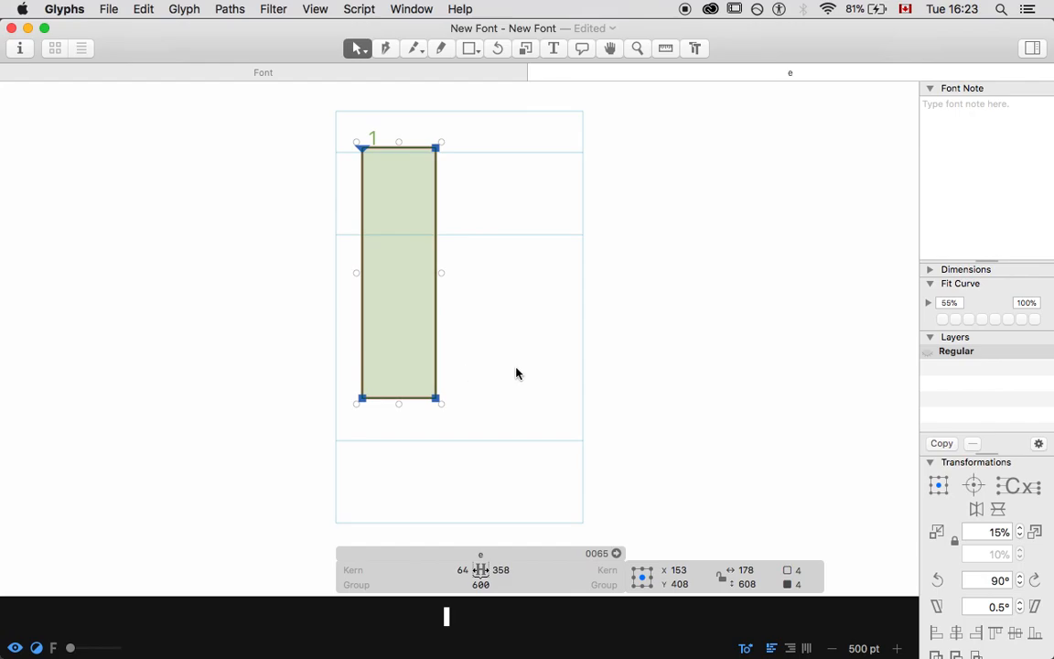
Place the Rotate tool's pivot point to the right of the rectangle and return to the selection tool.
click(496, 52)
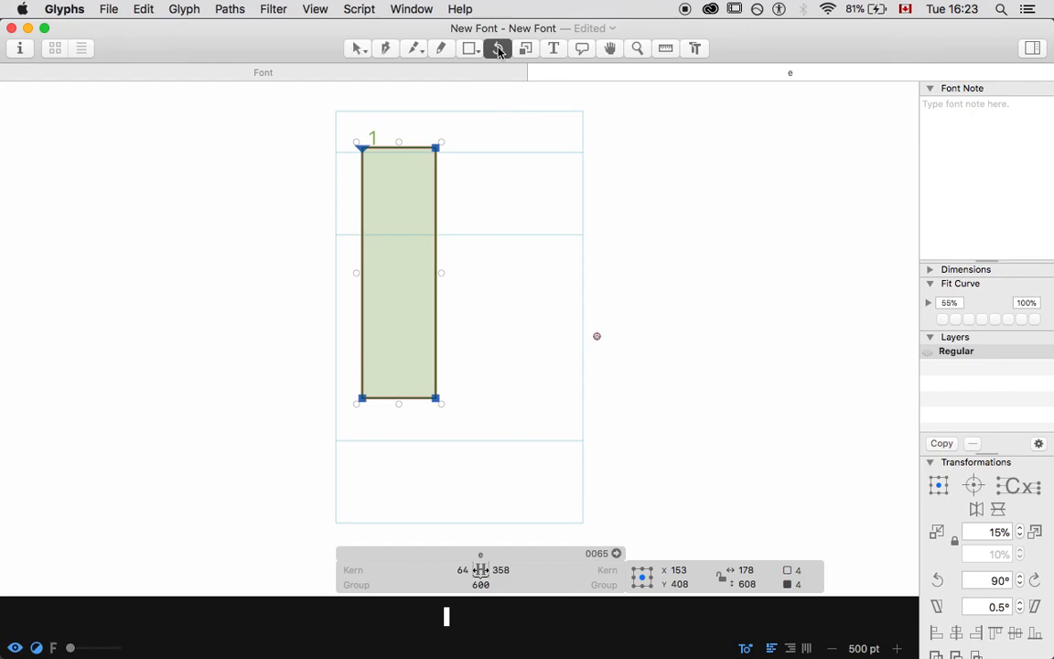
click(539, 308)
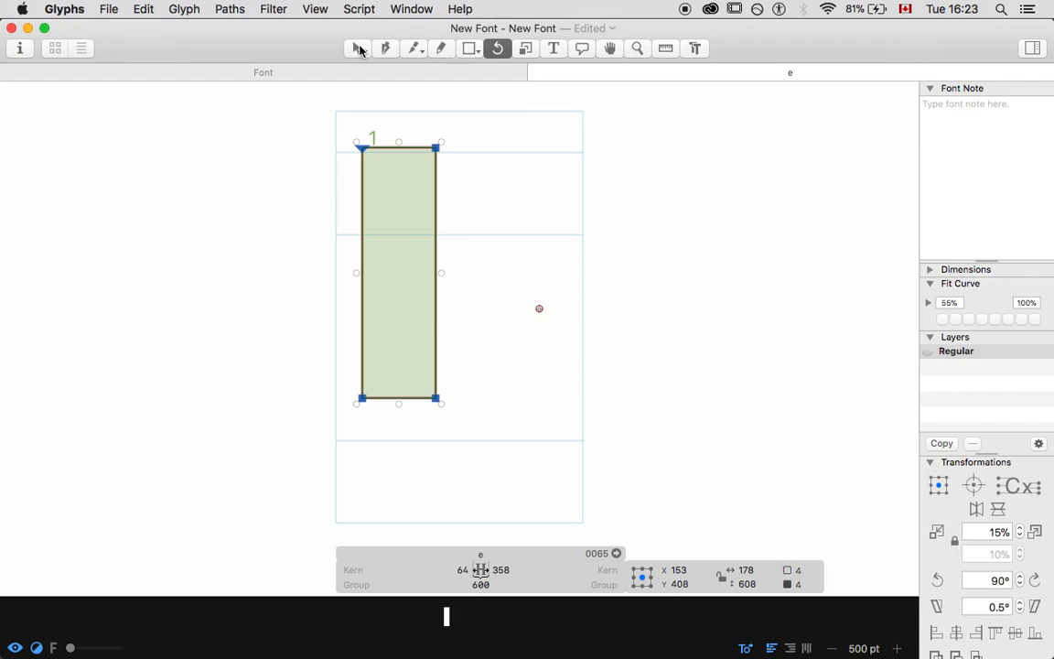
click(359, 49)
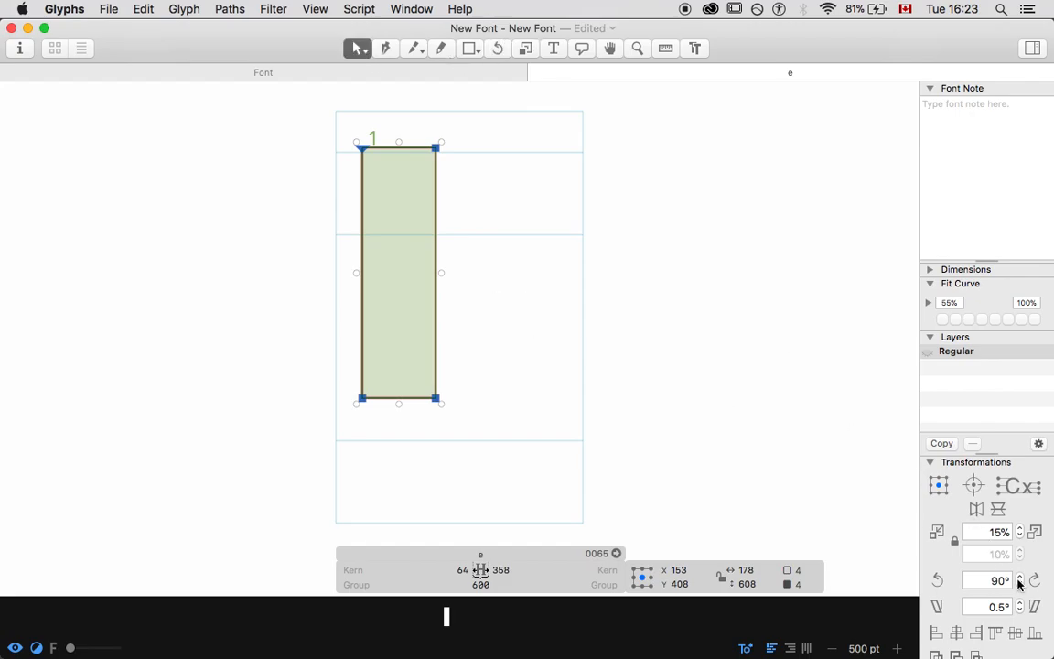
Set the rotation angle to 45°, deselect the rectangle, and flip it horizontally and vertically.
click(978, 581)
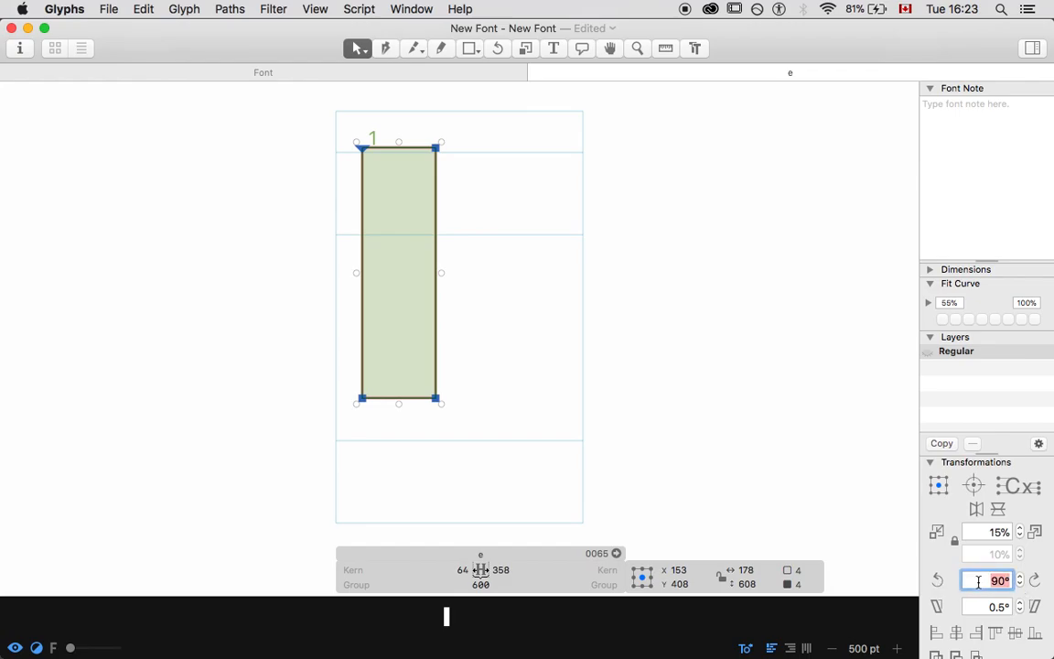
text(45)
click(842, 486)
click(977, 509)
click(997, 509)
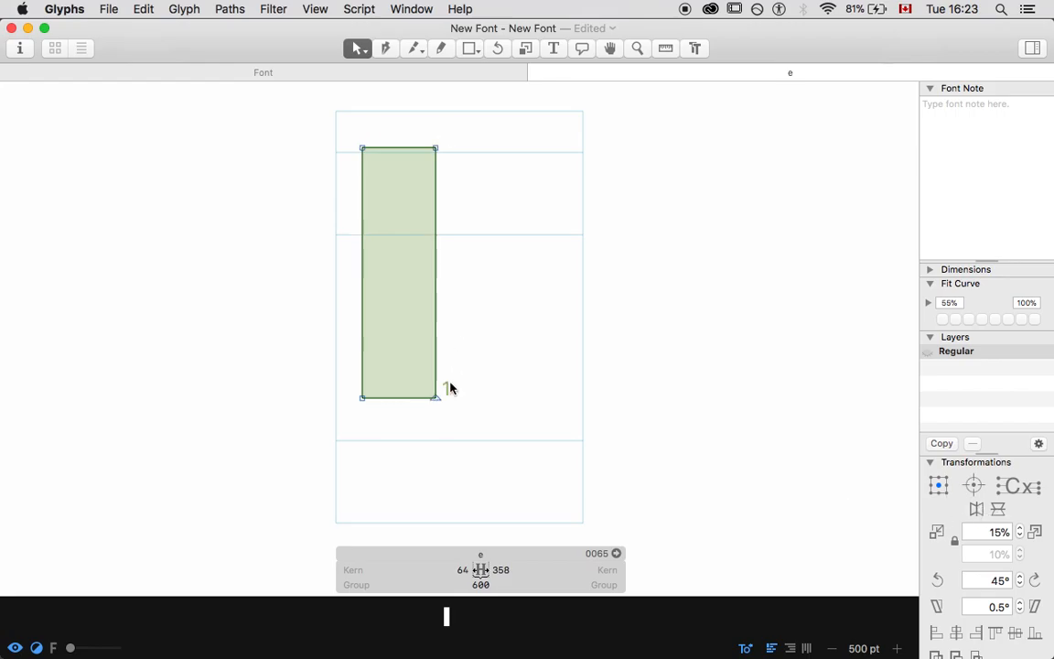
Pull the rectangle's lower-right node up and outward near the glyph's right edge, and flip the shape horizontally and vertically.
drag(436, 398, 566, 322)
click(589, 370)
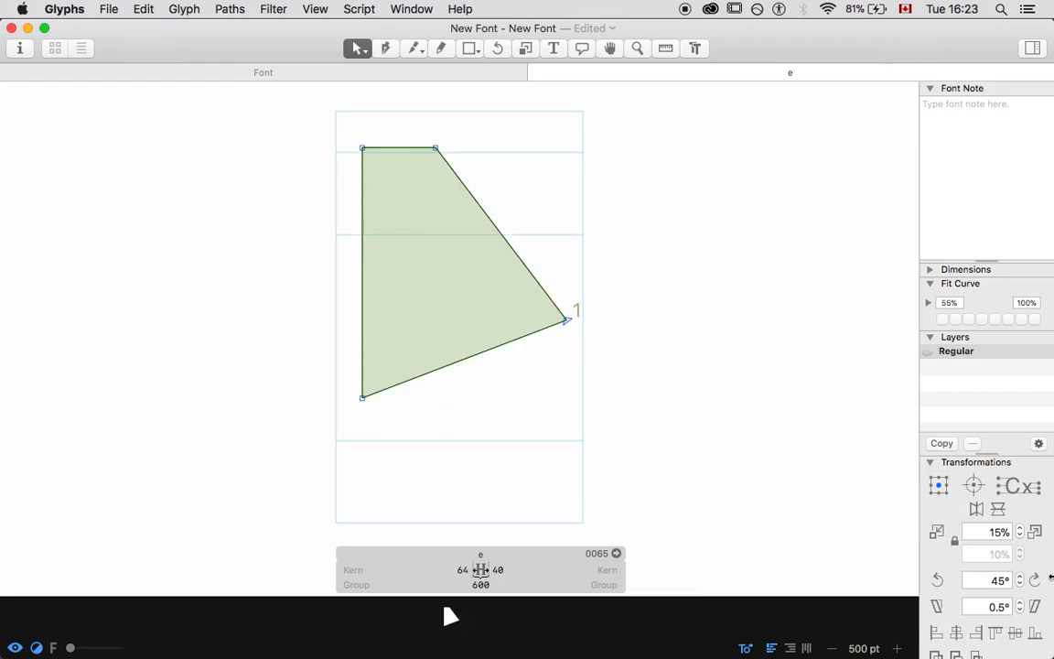
click(977, 510)
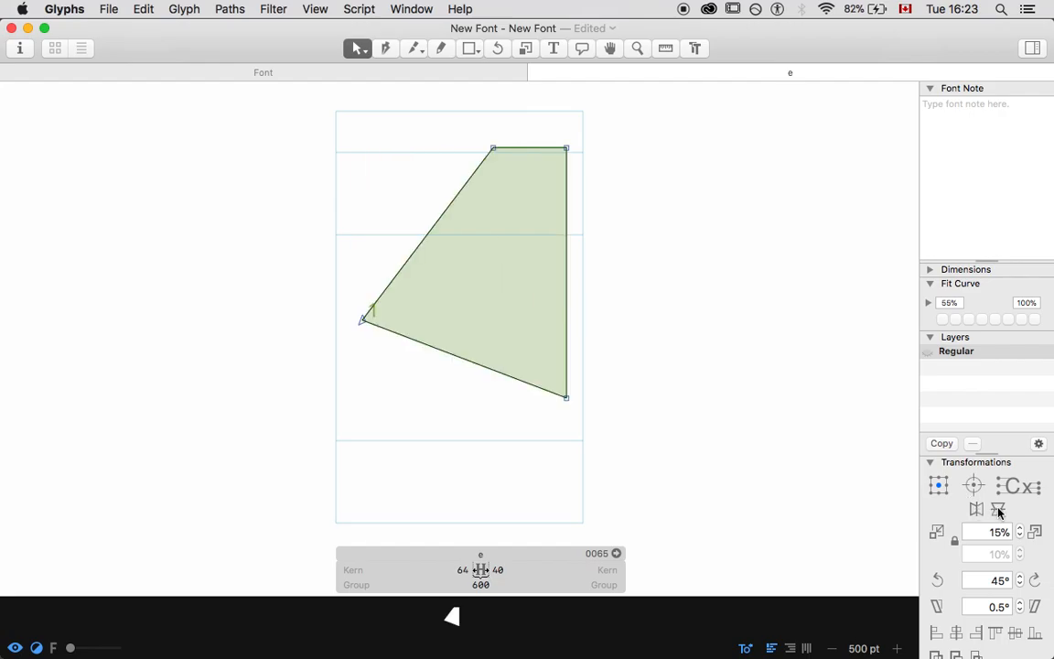
click(997, 509)
Flip the quadrilateral back and forth four times horizontally and four times vertically.
click(977, 511)
click(974, 511)
click(977, 511)
click(976, 511)
click(998, 510)
click(998, 510)
click(999, 511)
click(999, 510)
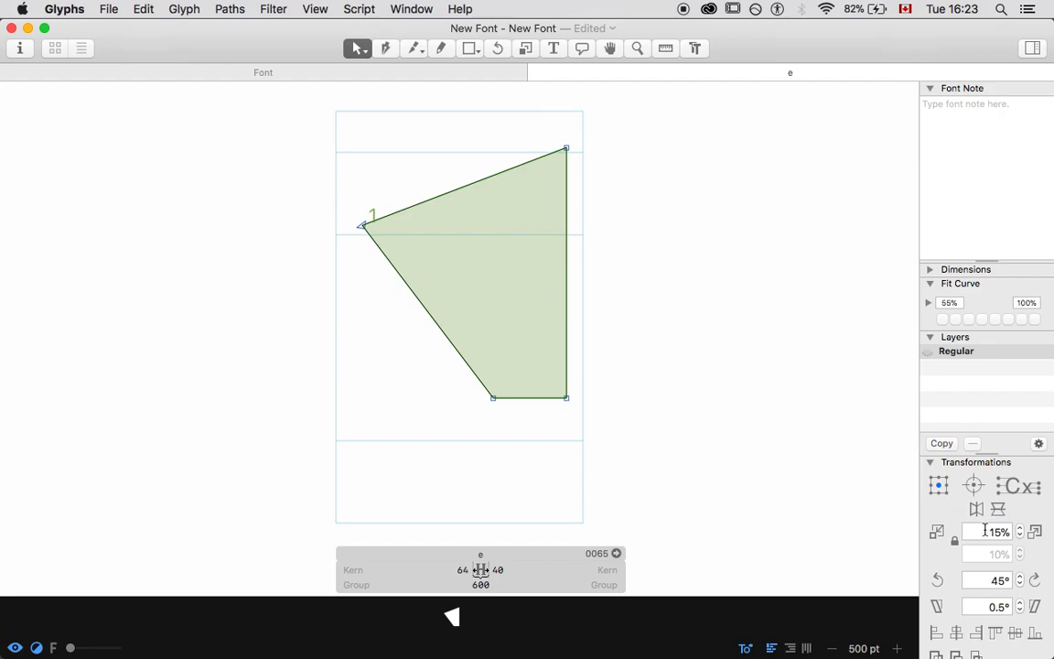
Scale the quadrilateral down repeatedly in 15% steps, and enlarge it in 15% steps past its original size.
click(993, 531)
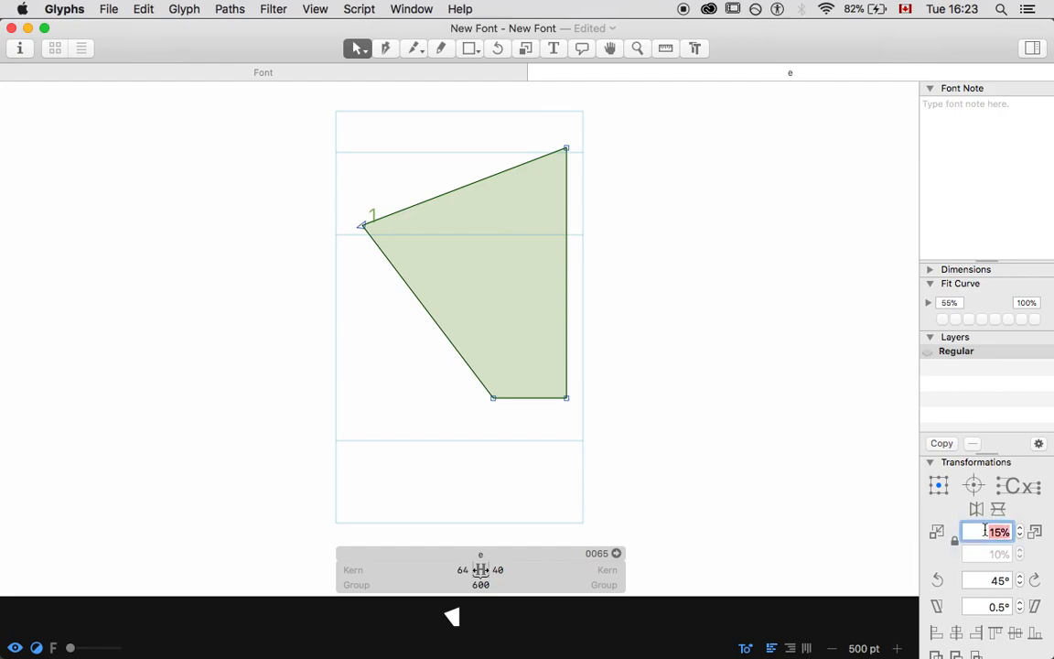
click(937, 535)
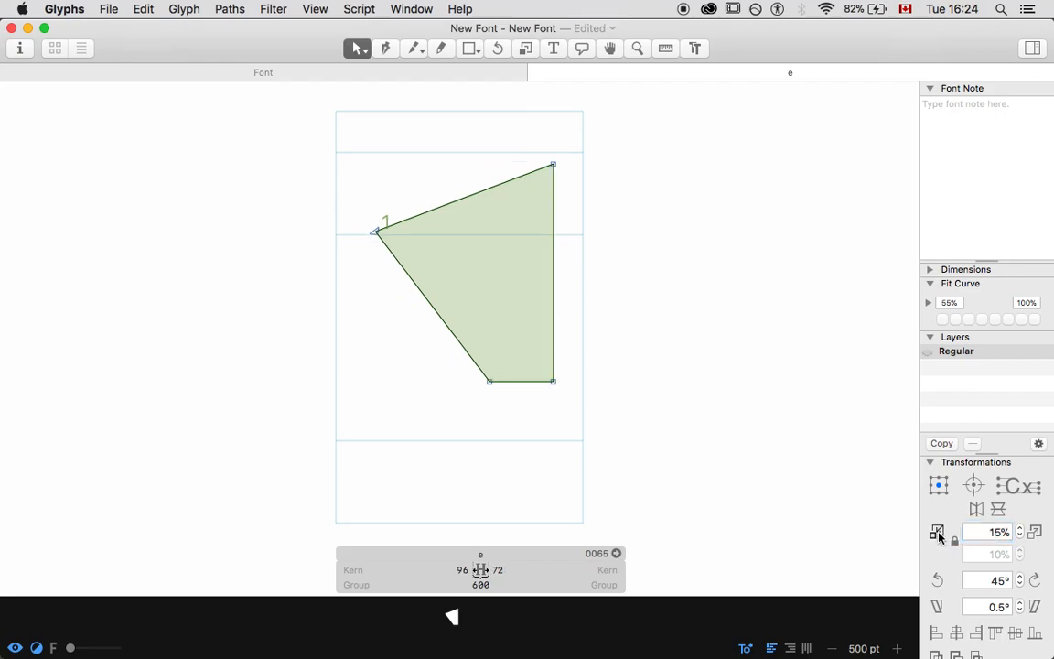
click(937, 535)
click(937, 536)
click(1036, 534)
click(1036, 534)
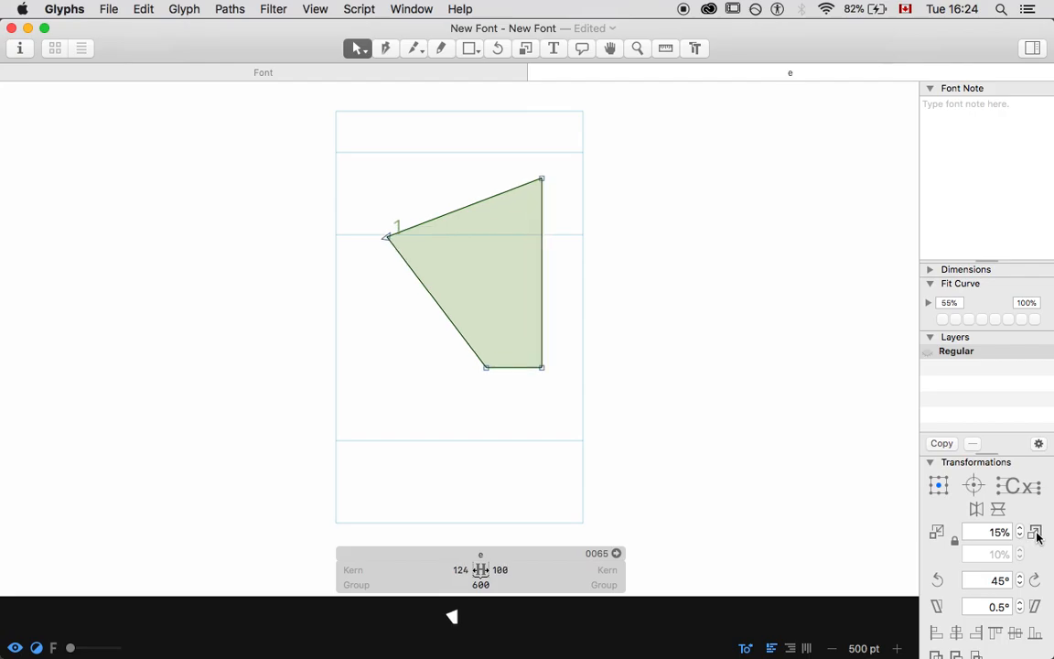
click(1036, 534)
click(1036, 534)
click(1036, 534)
click(1035, 535)
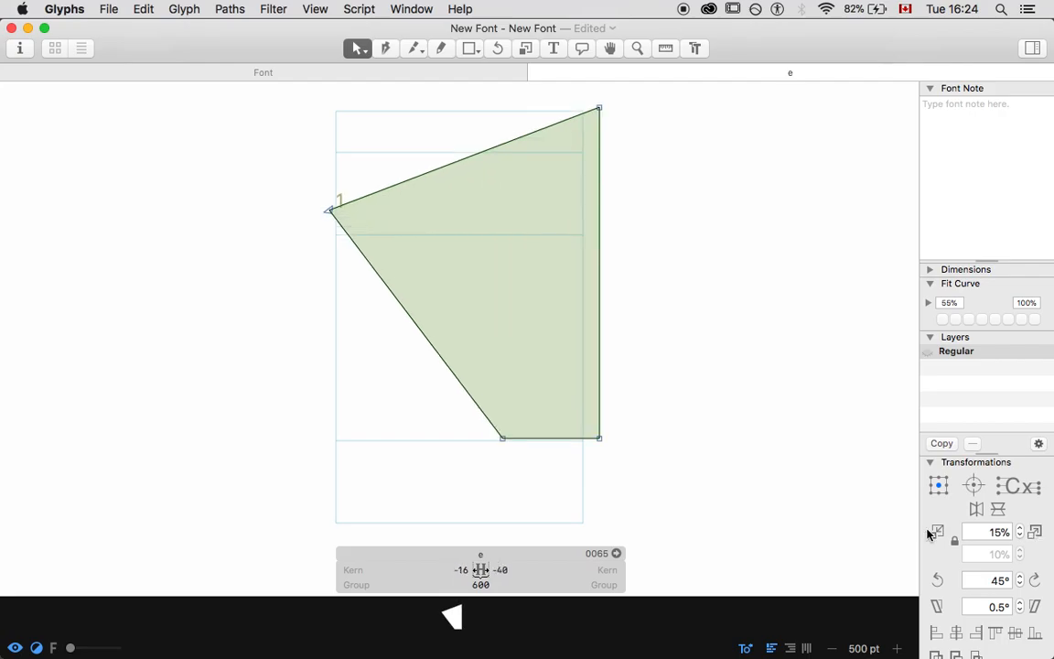
Set the scale value to 50% and scale the quadrilateral down twice.
click(983, 536)
text(50%)
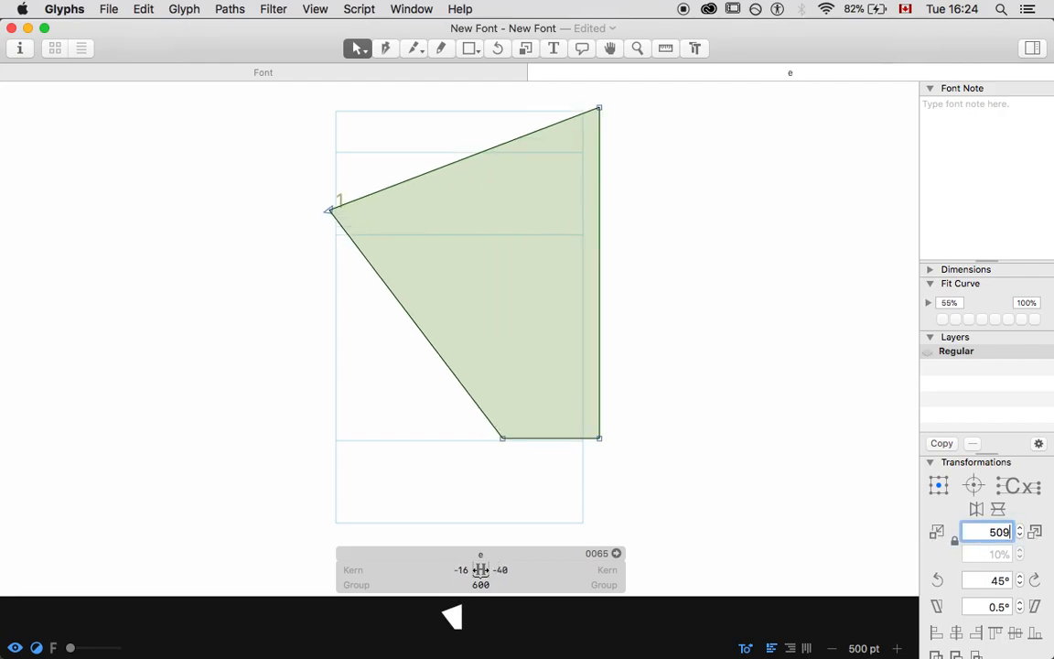
key(Tab)
click(937, 534)
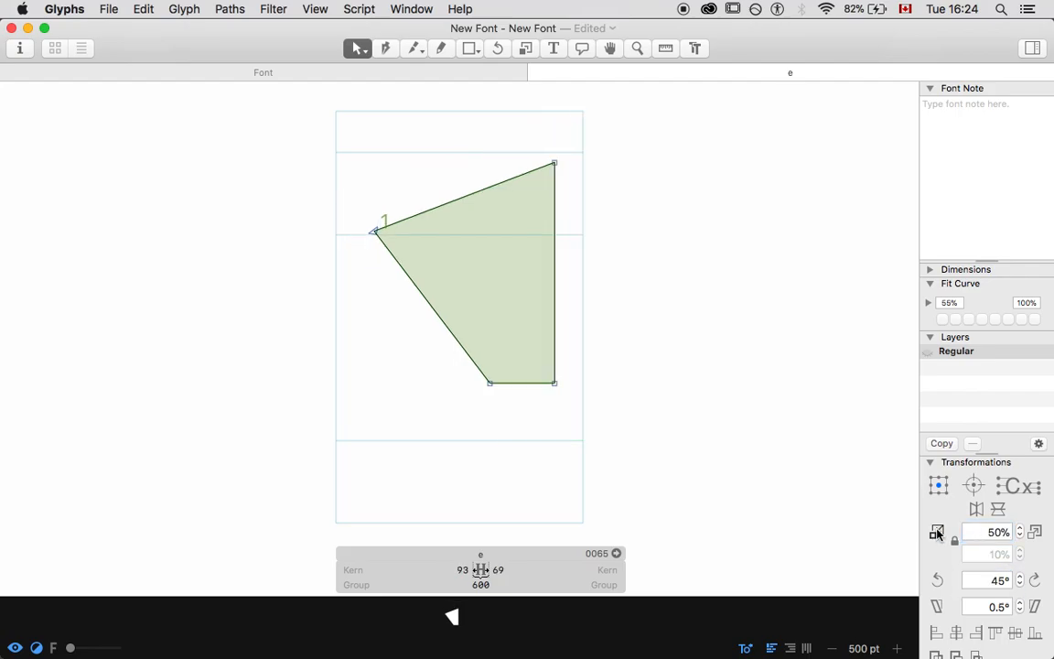
click(937, 533)
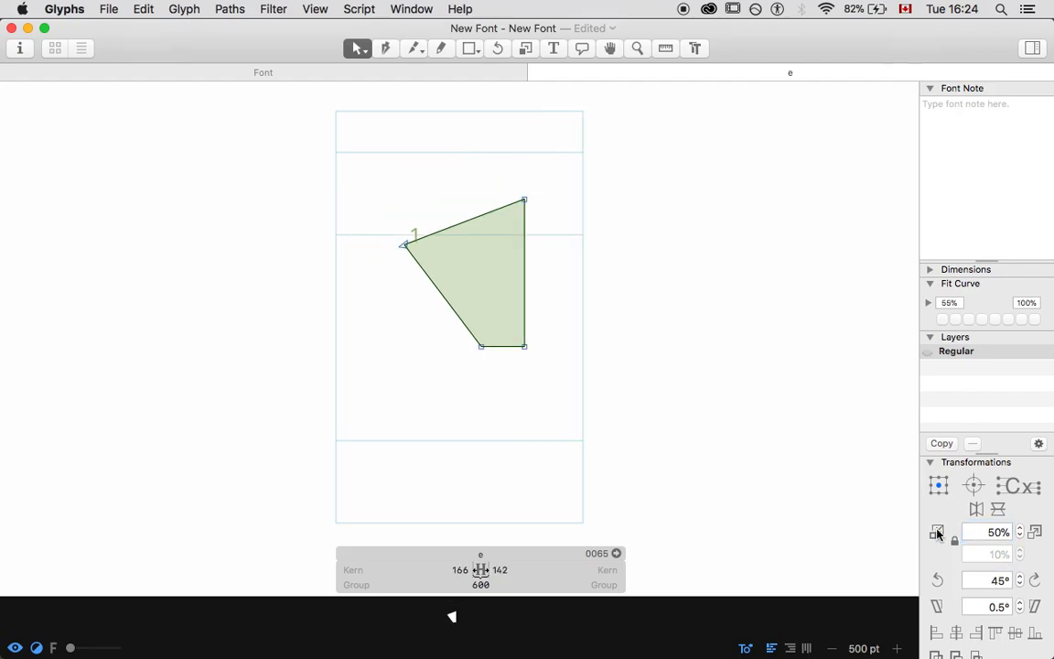
Rotate the quadrilateral three 45° steps counterclockwise, three steps back clockwise, and two steps counterclockwise again.
click(937, 580)
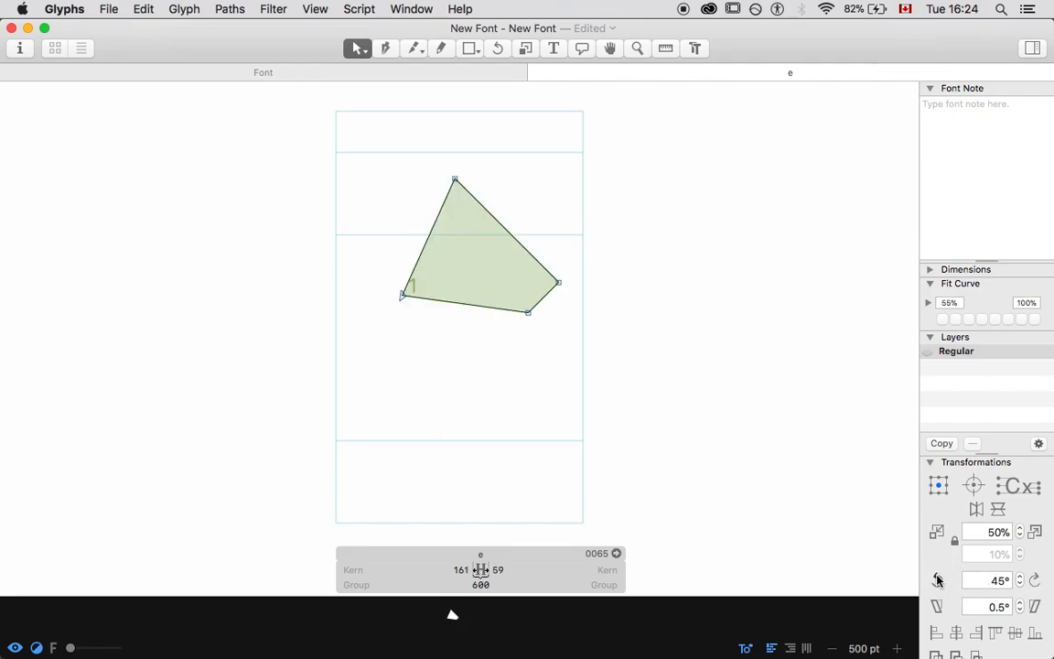
click(937, 580)
click(937, 580)
click(1034, 580)
click(1034, 580)
click(1034, 580)
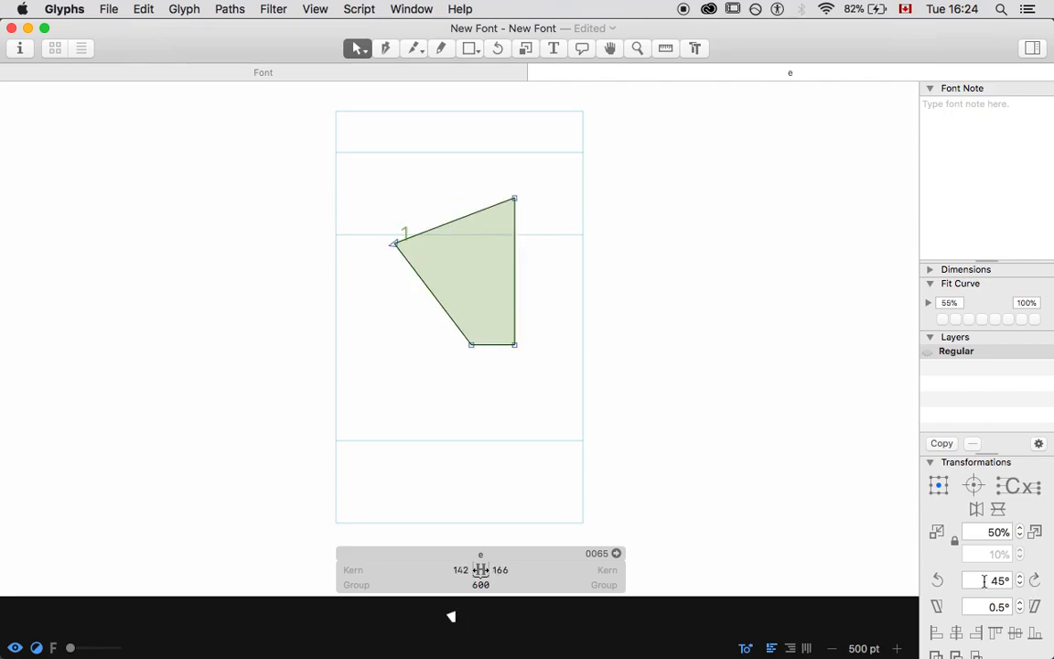
click(937, 580)
click(937, 580)
Set the rotation angle to 90° and rotate the quadrilateral counterclockwise six times.
double_click(979, 580)
text(90)
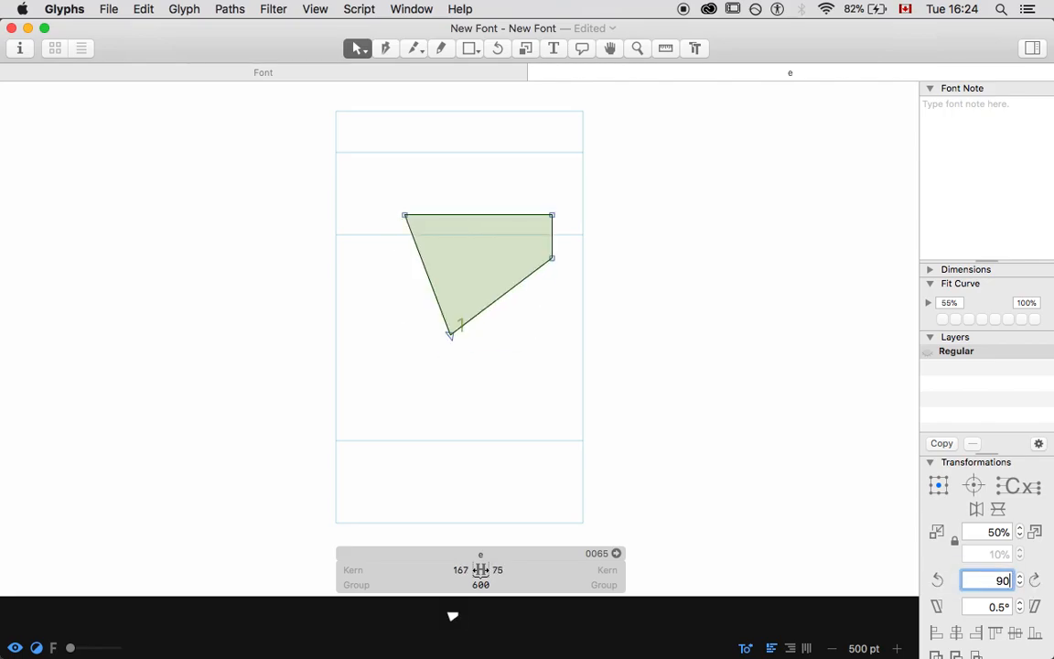
click(938, 581)
click(938, 581)
click(937, 581)
click(938, 581)
click(938, 581)
click(938, 581)
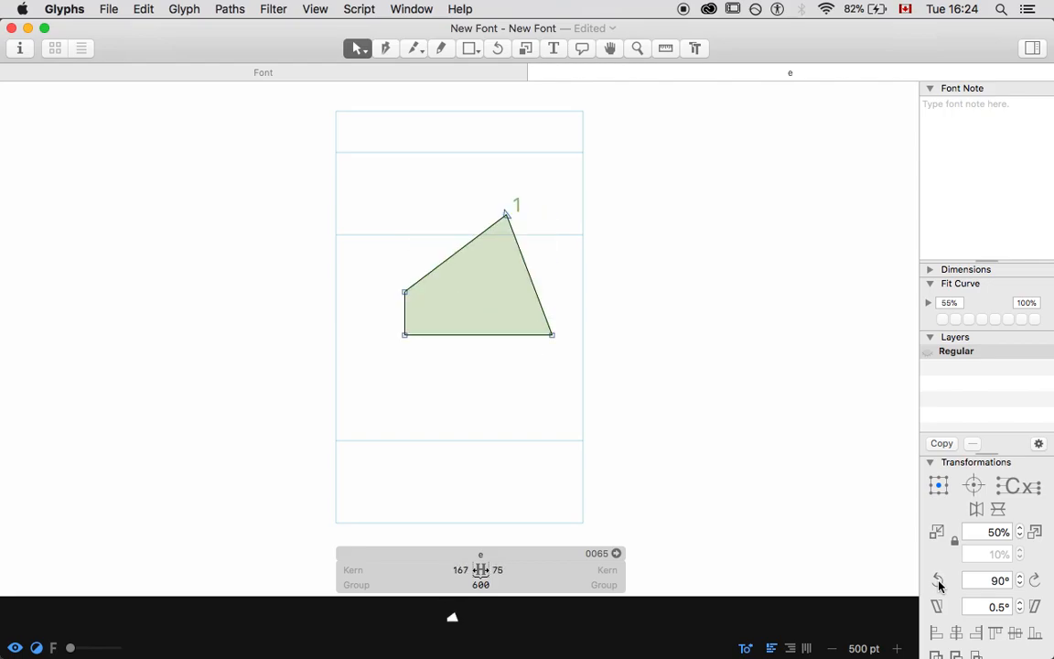
Set the slant angle to 16° and slant the quadrilateral repeatedly to the right.
double_click(980, 609)
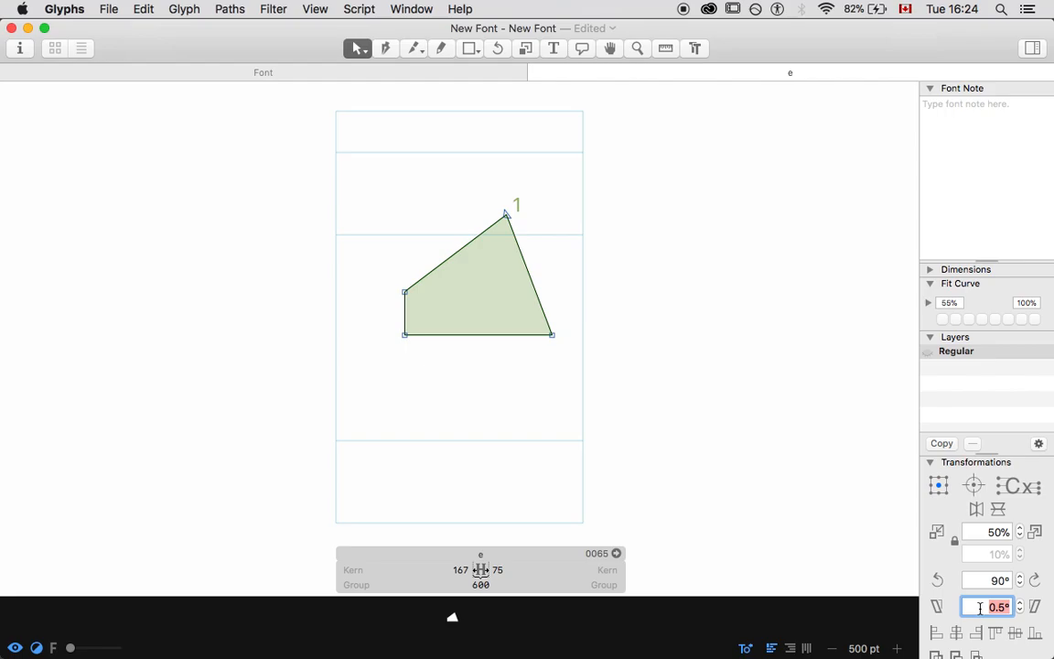
key(BackSpace)
text(16)
key(Return)
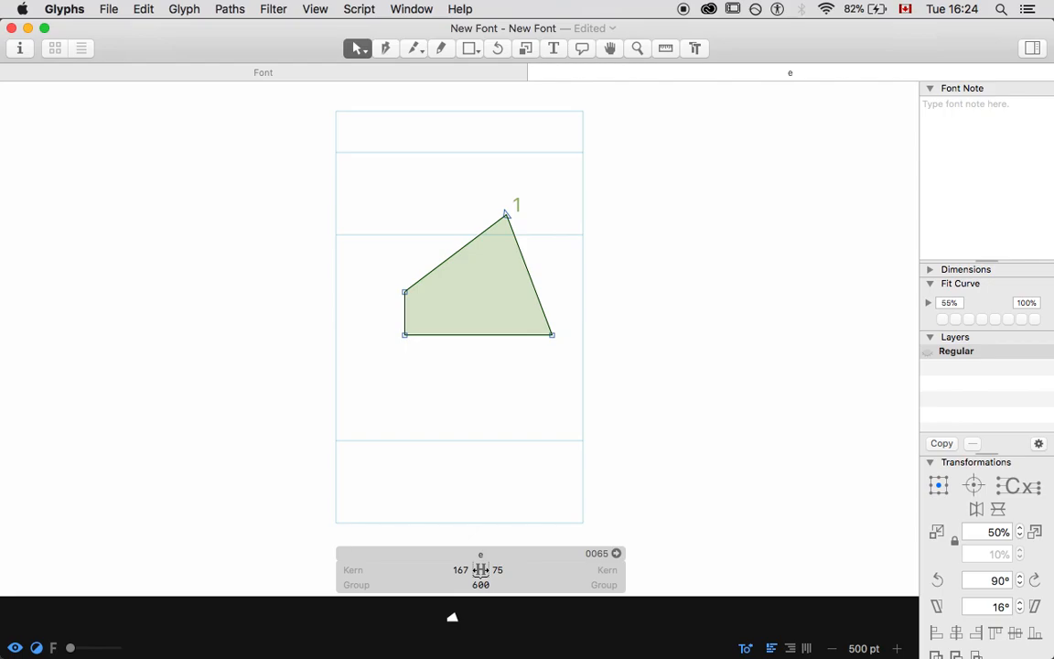
click(1034, 606)
click(1034, 606)
click(1034, 606)
click(1034, 605)
click(1034, 606)
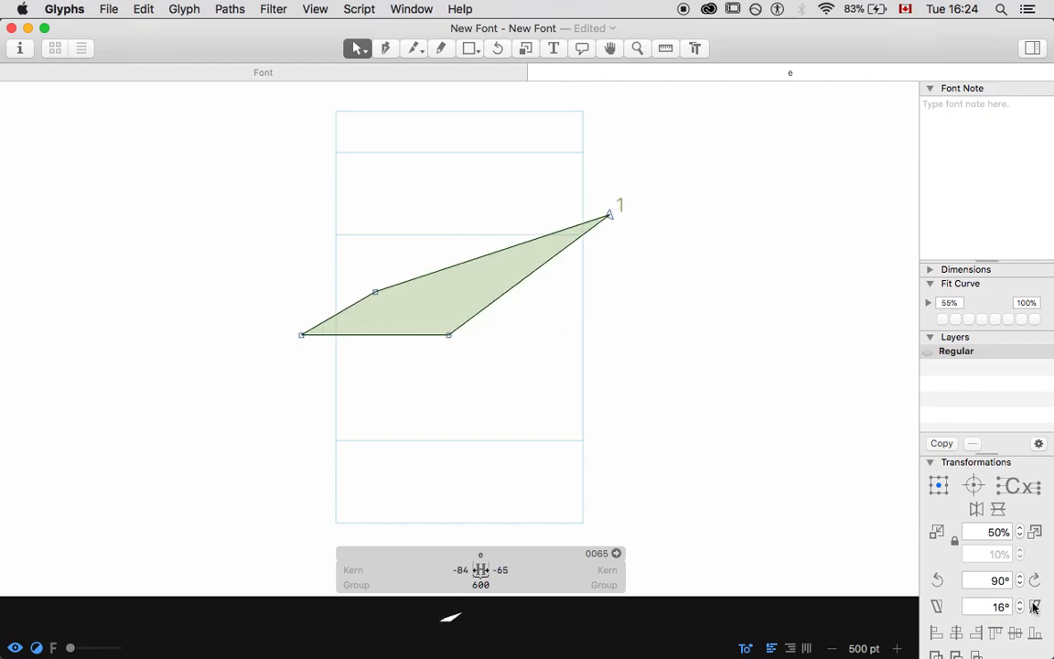
Slant the quadrilateral repeatedly back to the left in 16° steps, and a few steps to the right again.
click(936, 606)
click(936, 606)
click(936, 606)
click(936, 605)
click(936, 606)
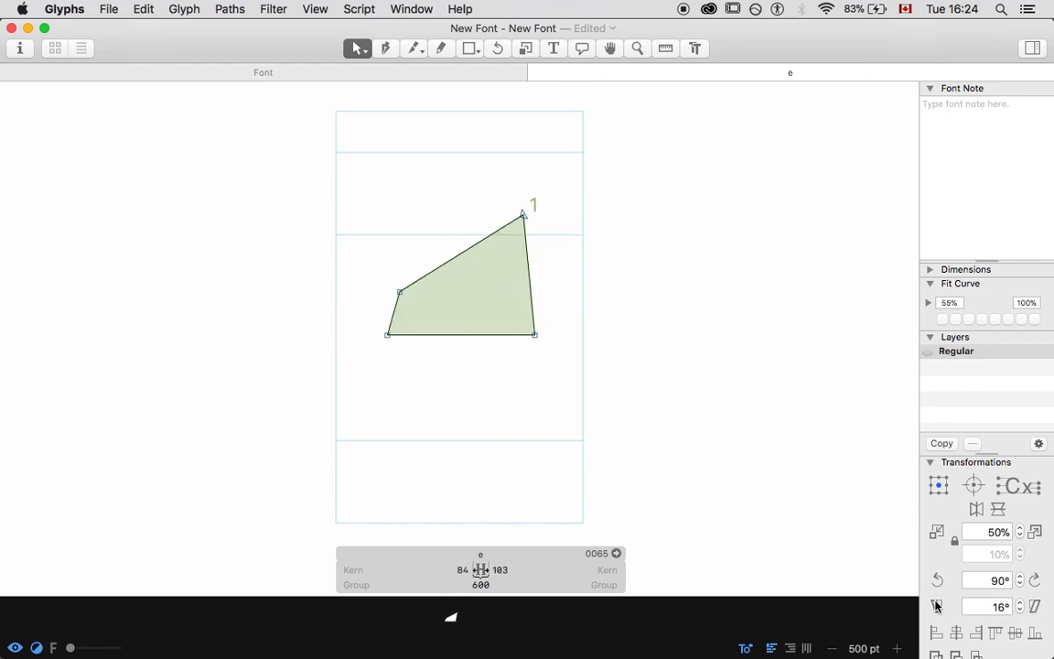
click(936, 606)
click(936, 606)
click(1034, 606)
click(1034, 606)
click(1034, 606)
Set the slant angle to 0.5° and leave the value field.
click(984, 605)
text(0.5)
key(Tab)
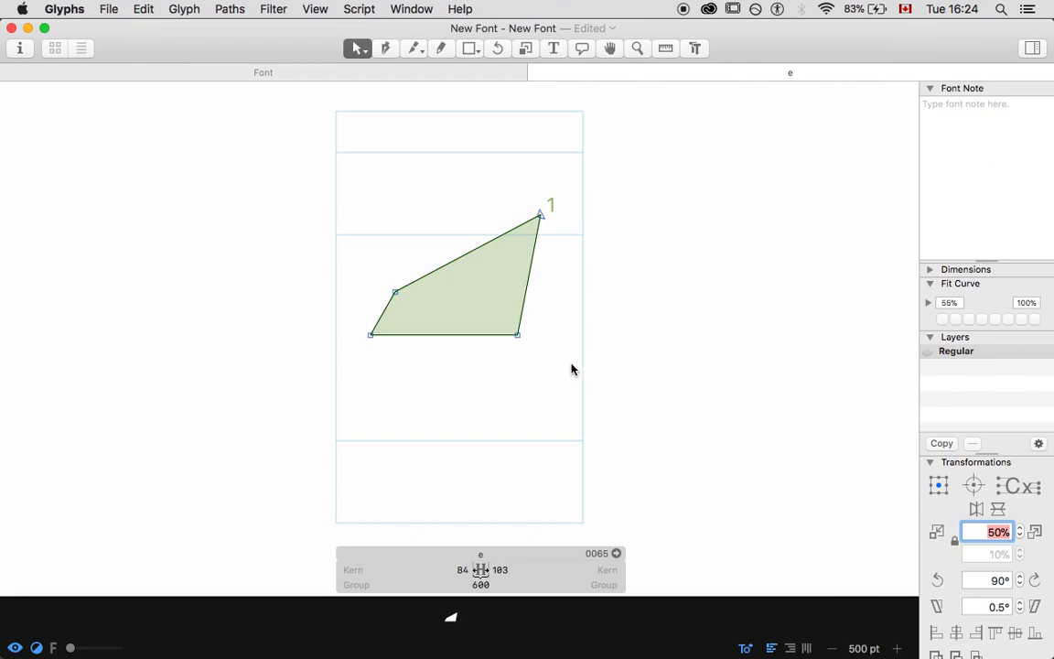
click(426, 229)
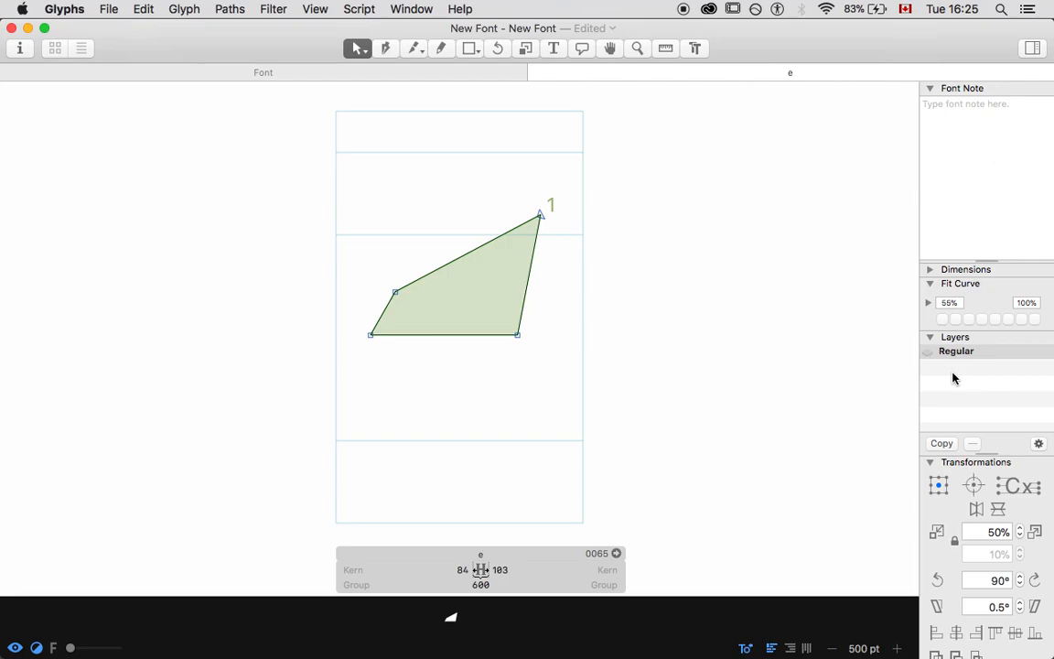
Write the font note "• These are the notes for this project.".
click(952, 190)
text(• These are the notes for this project.)
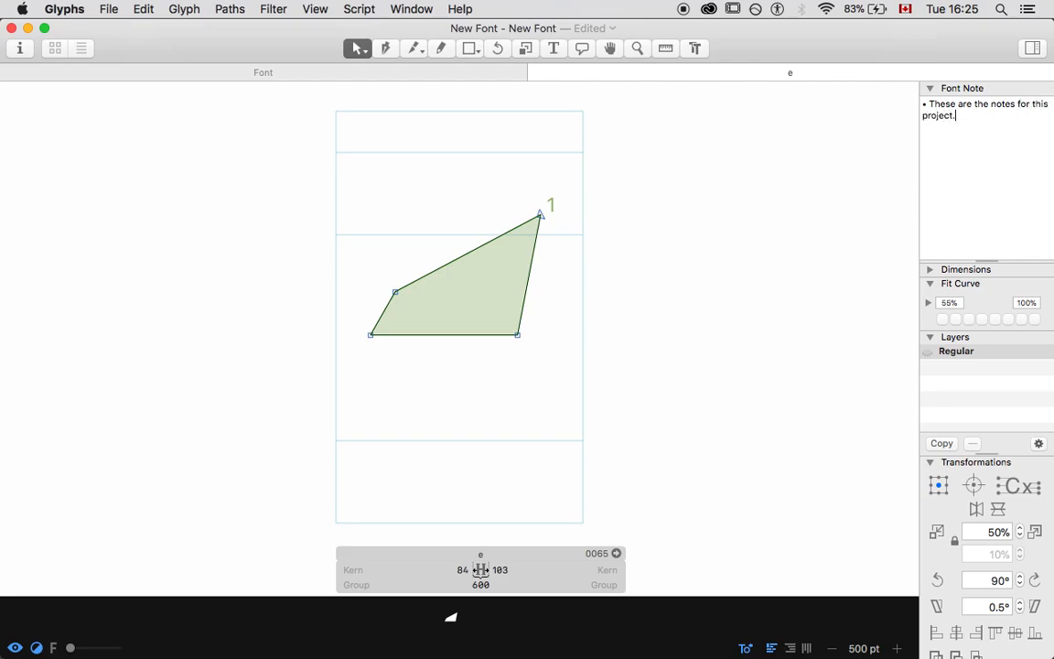
Replace the font note with "• Adjust fitting of the lowercase round shapes by 5 upEm.".
key(super+a)
click(945, 175)
key(super+a)
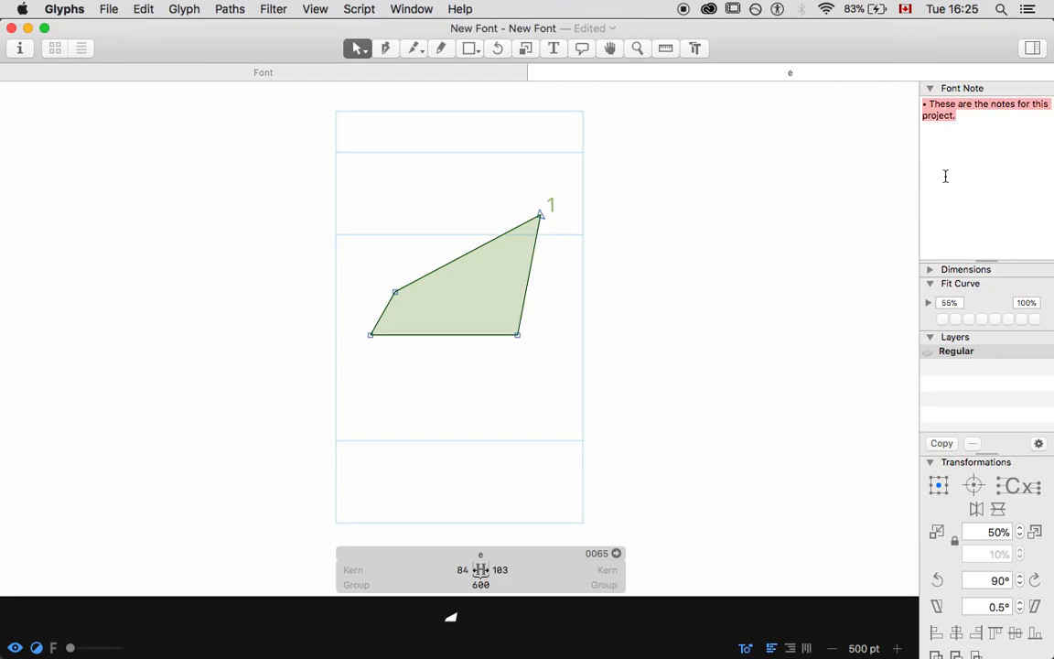
key(BackSpace)
text(Adjust )
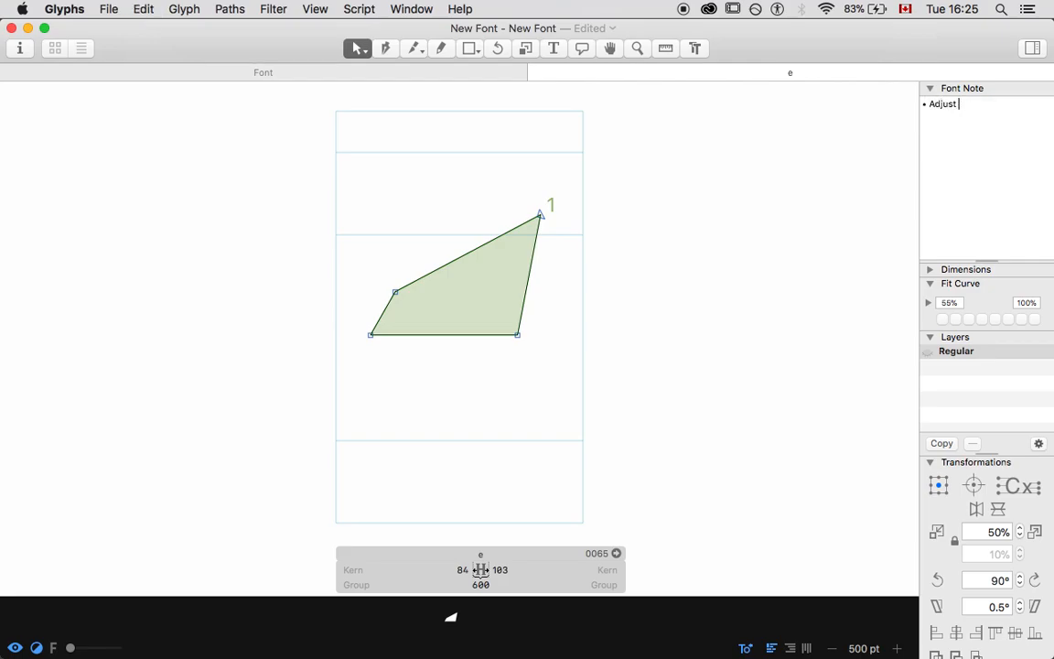
text(fitting of the lowercase )
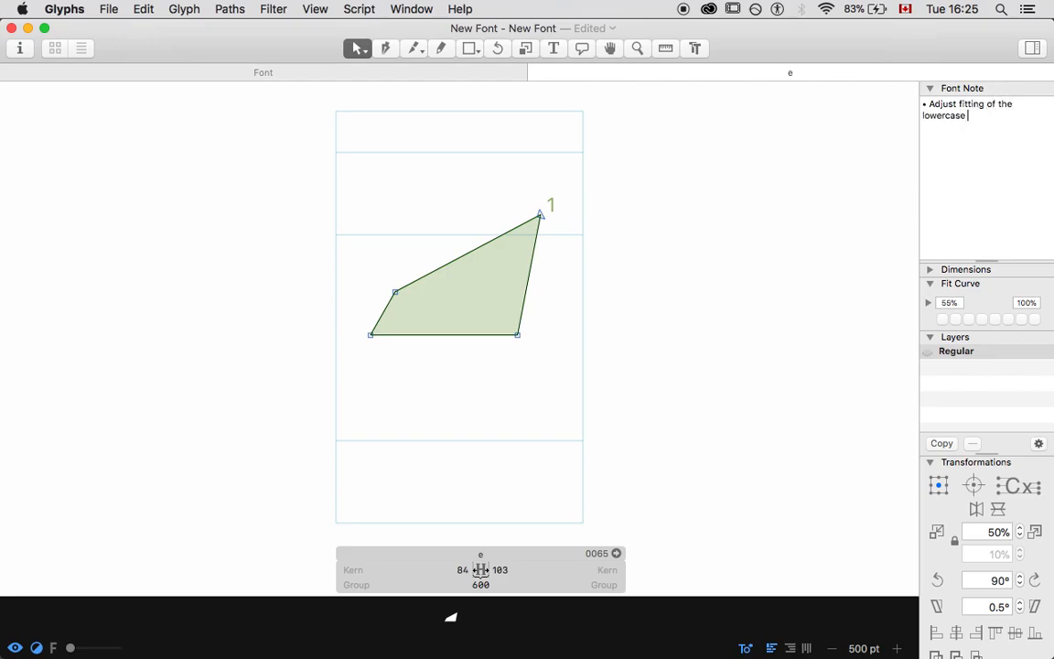
text(round shapes by 5 upEM)
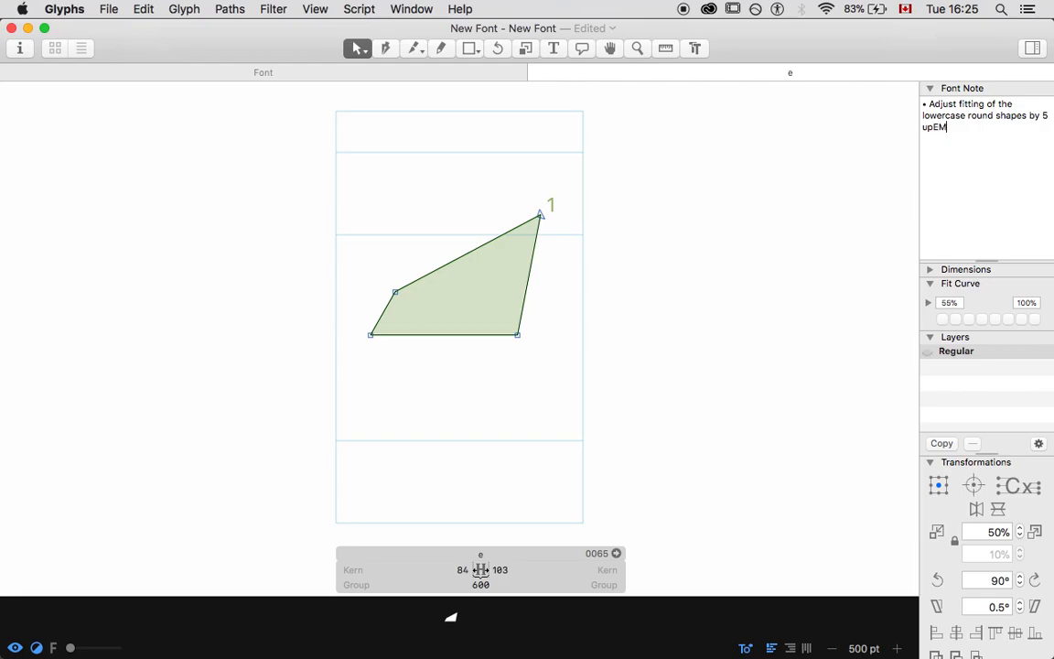
key(BackSpace)
text(m.)
Clear the whole font note and delete the quadrilateral from the e glyph.
key(super+a)
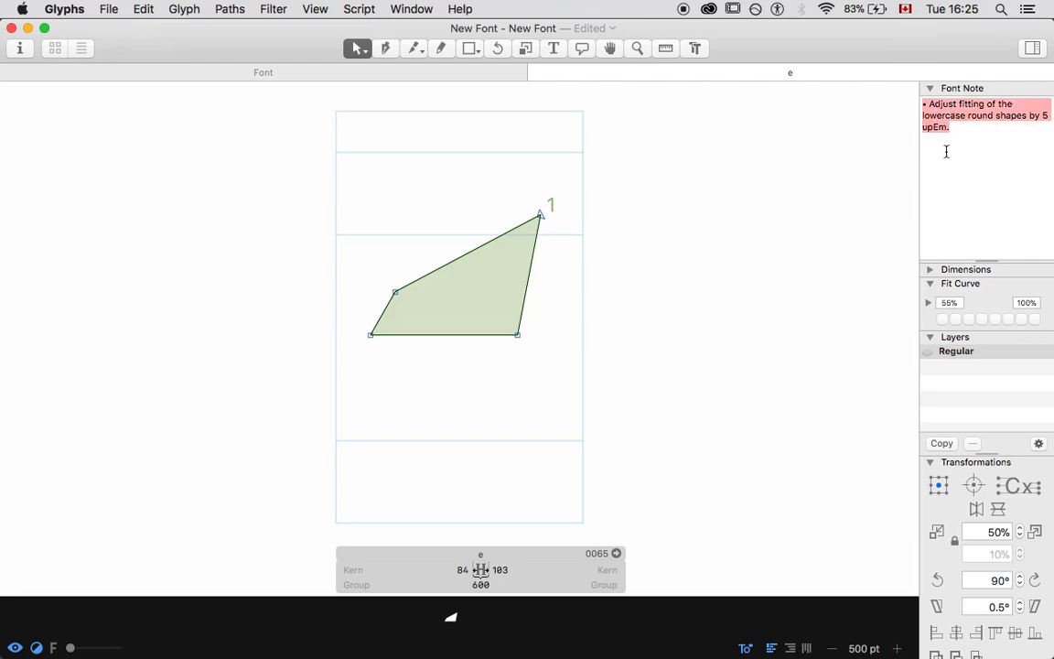
key(BackSpace)
click(480, 199)
key(super+a)
key(BackSpace)
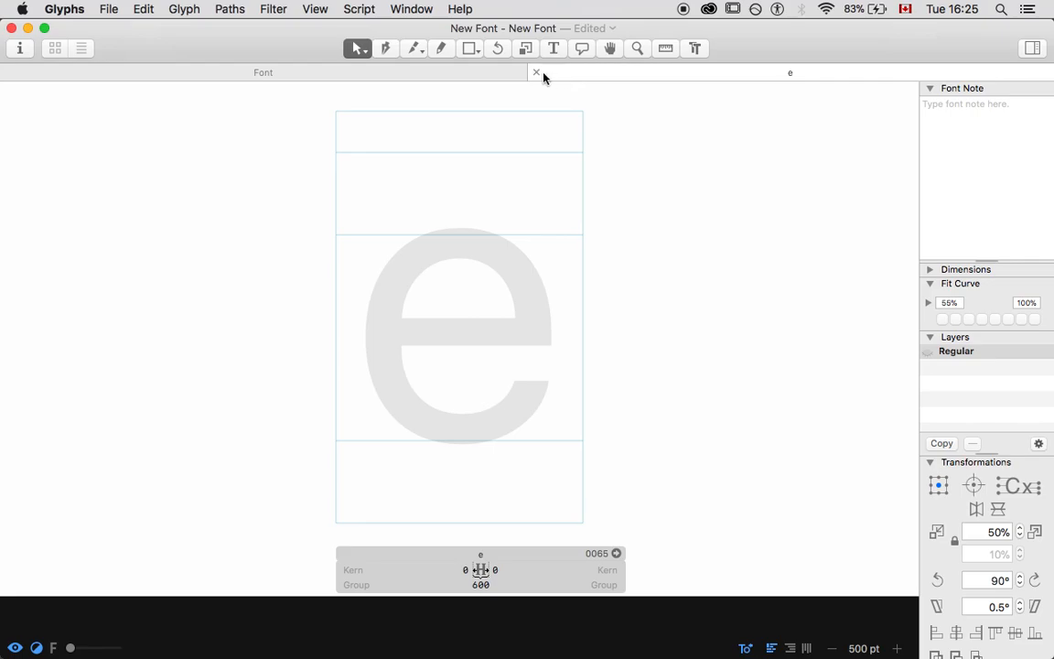
Insert the characters "ahsaksdH.," in front of the e in the edit view using the Text tool.
key(super+minus)
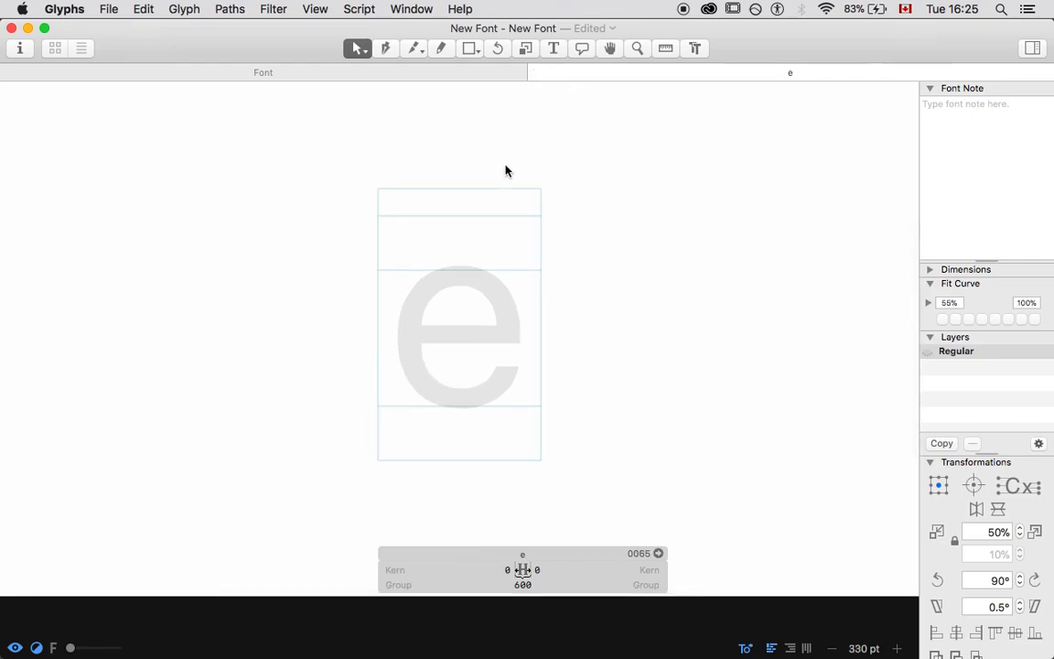
text(t)
text(ahsaksd)
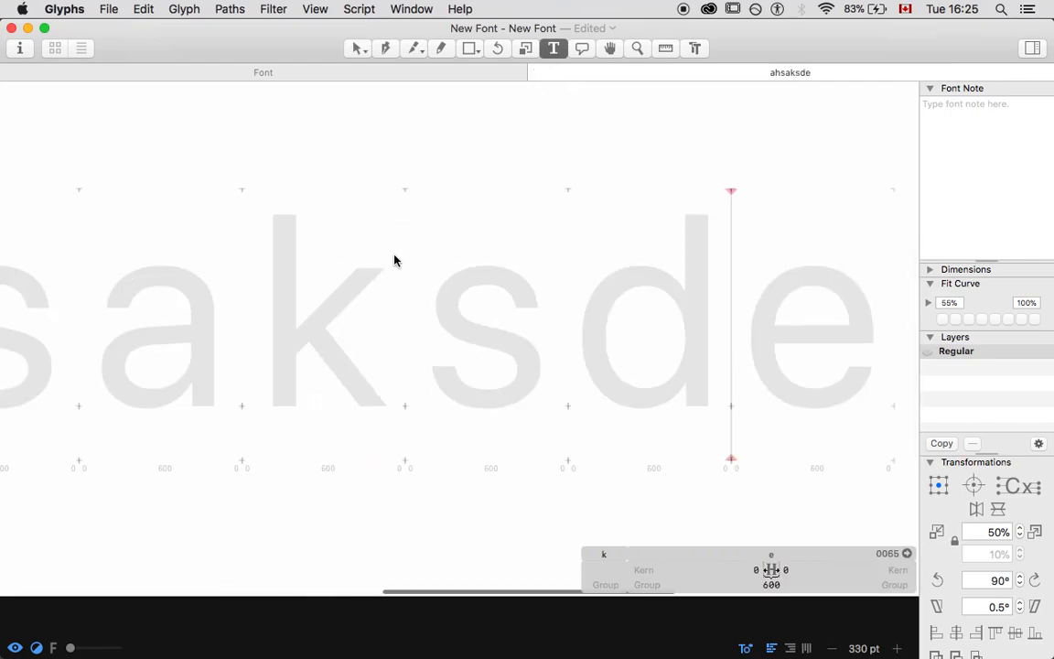
key(super+minus)
key(super+plus)
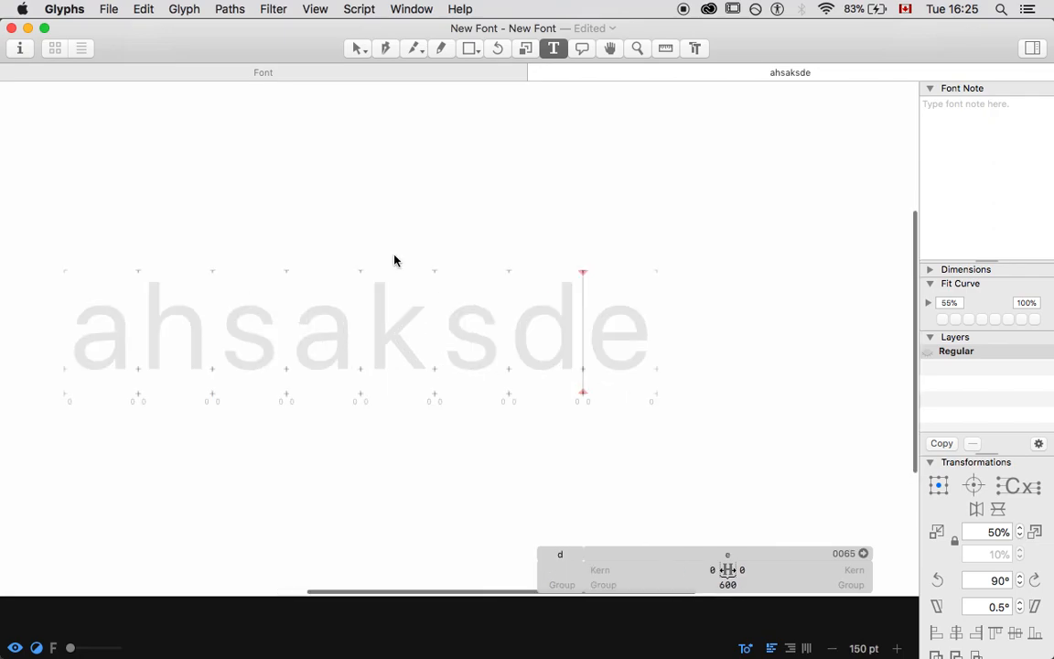
text(H)
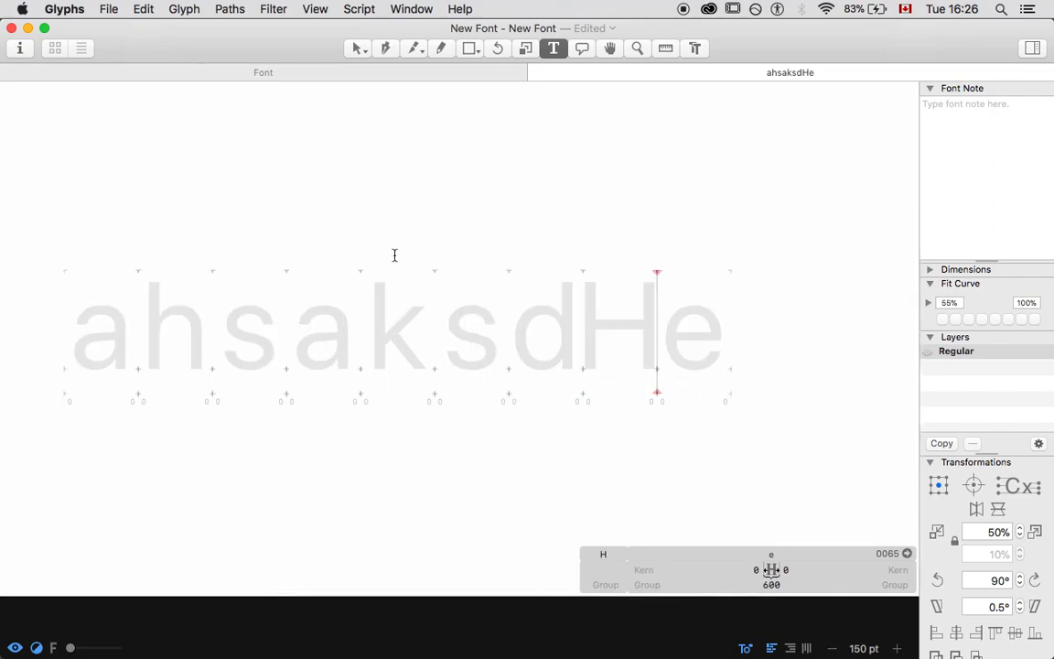
text(.,)
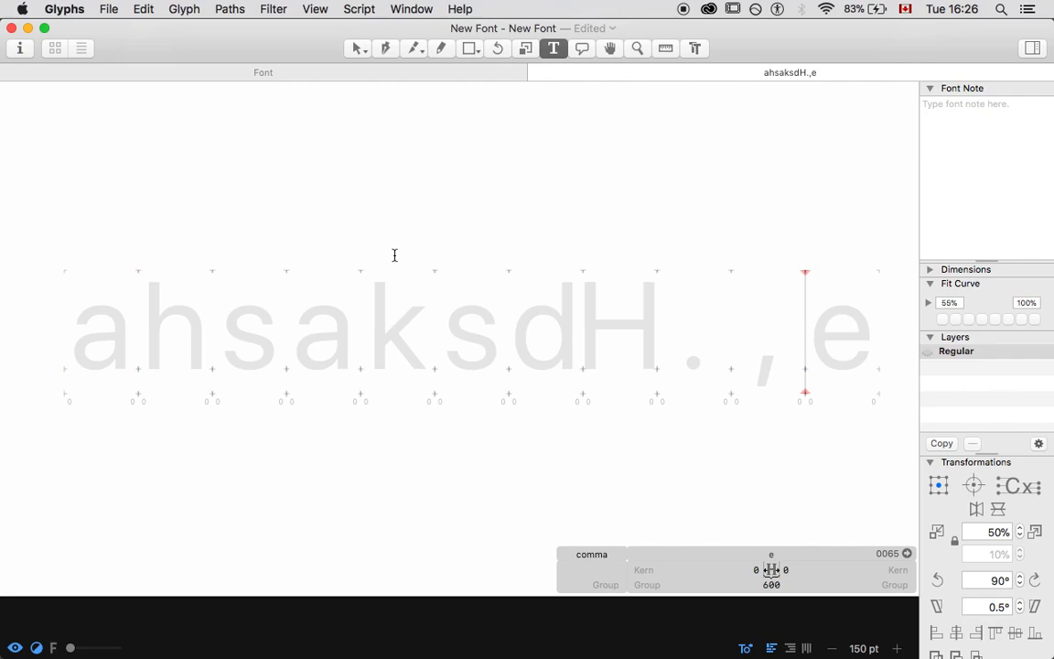
Select the entire line of text in the edit view and replace it with a single e.
scroll(394, 255, right, 2)
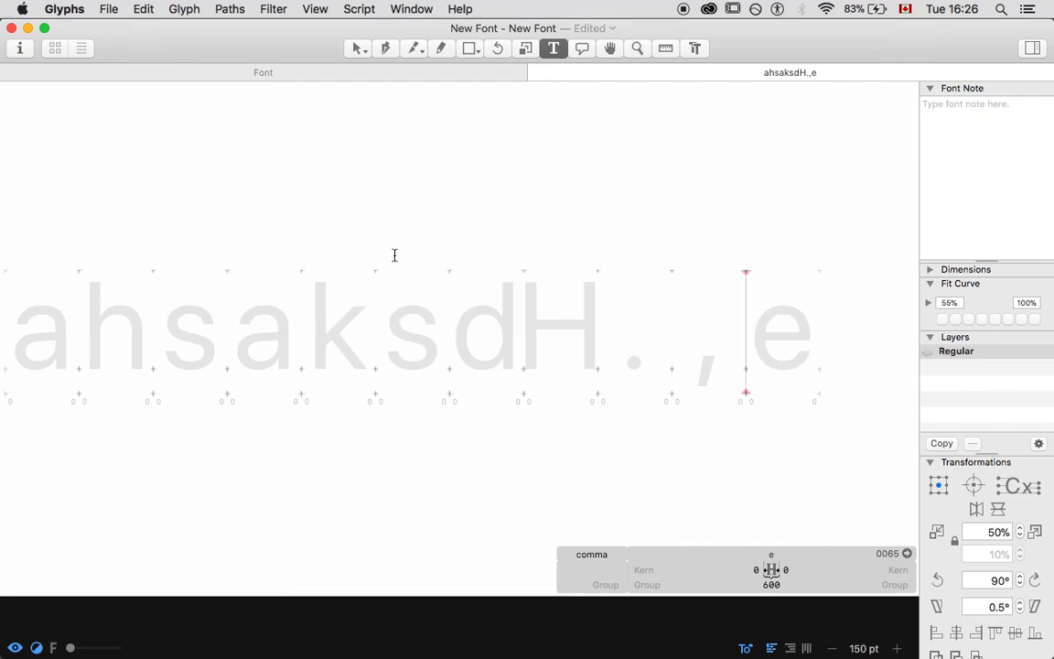
key(Right)
key(shift+Left)
key(shift+Left)
key(shift+Left)
key(shift+Left)
key(shift+Left)
key(shift+Left)
key(shift+Left)
key(shift+Left)
key(shift+Left)
key(shift+Left)
key(shift+Left)
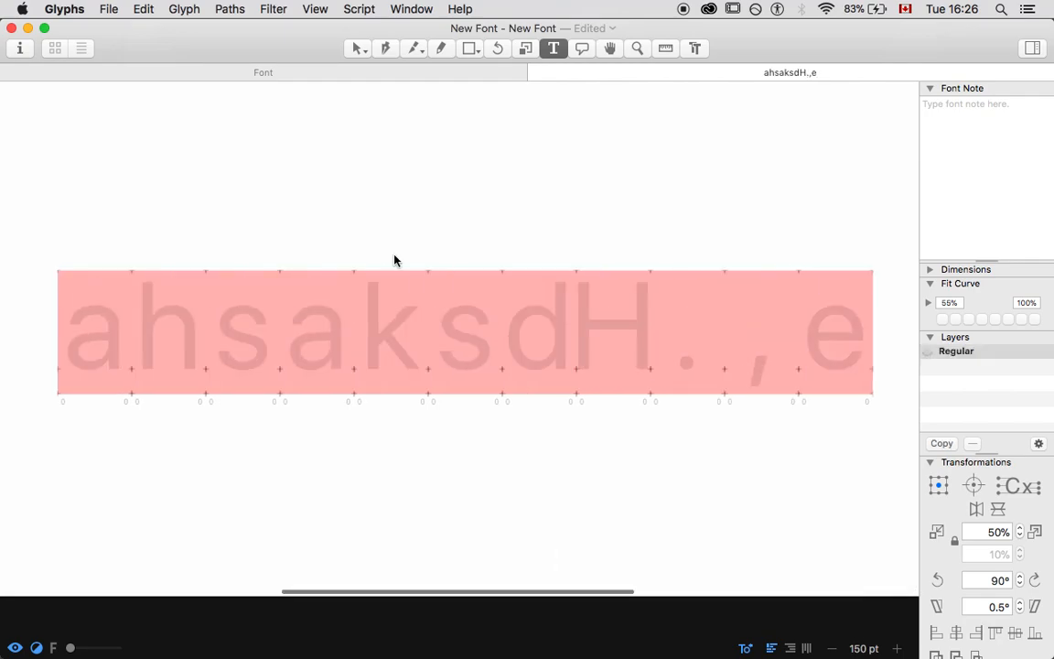
key(BackSpace)
text(e)
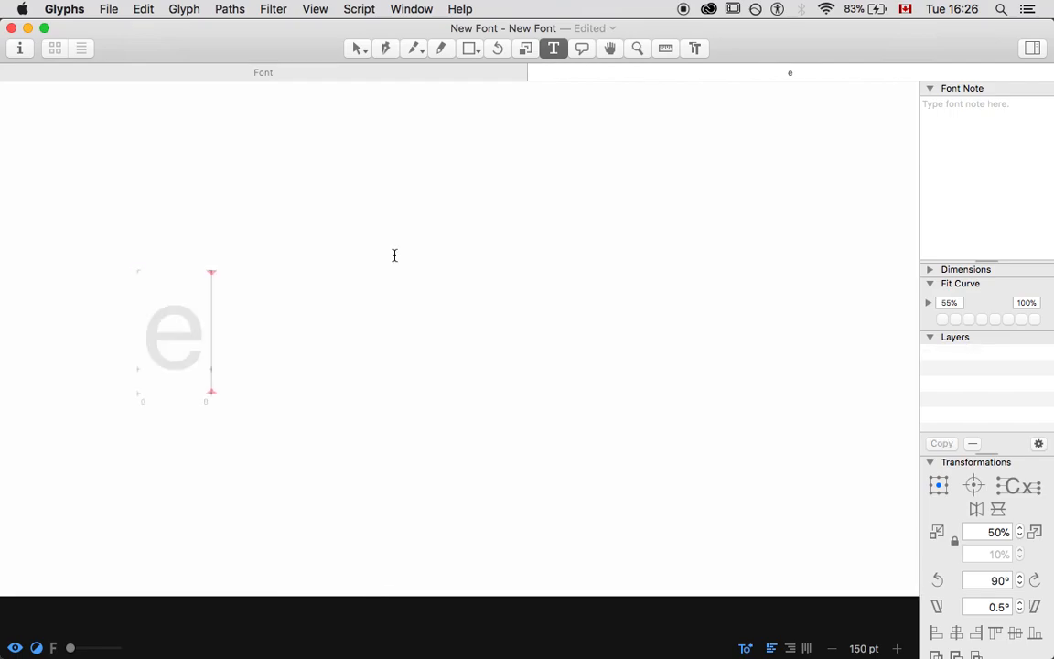
Add "ads" after the e, and replace those three letters with "alkjasdflkj asdkfl".
text(ads)
key(shift+Left)
key(shift+Left)
key(shift+Left)
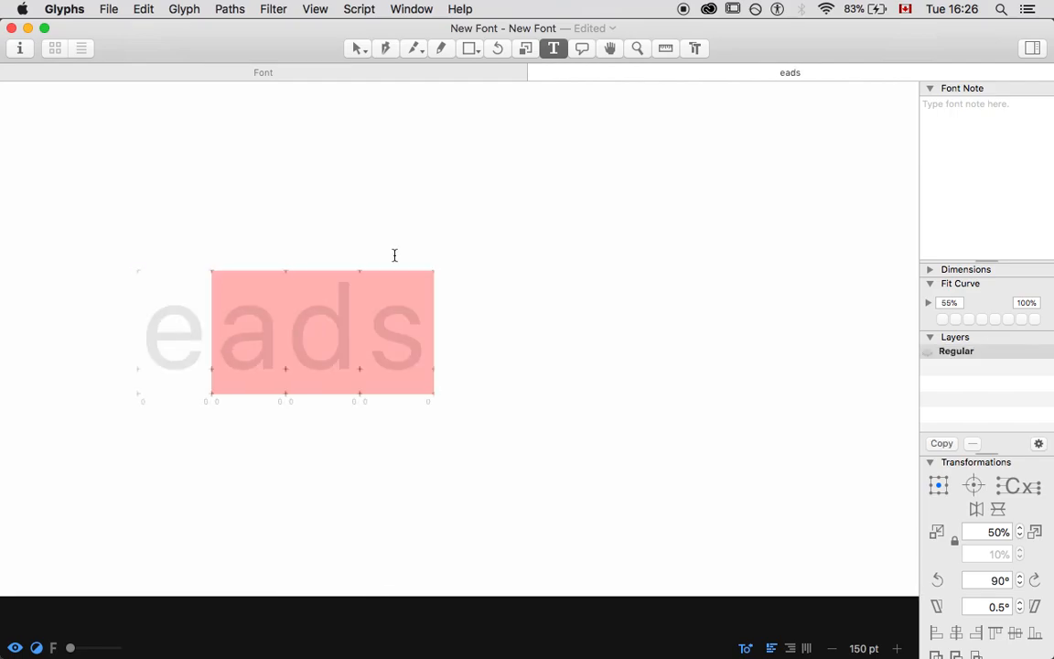
text(alkjasdflkj asdkfl)
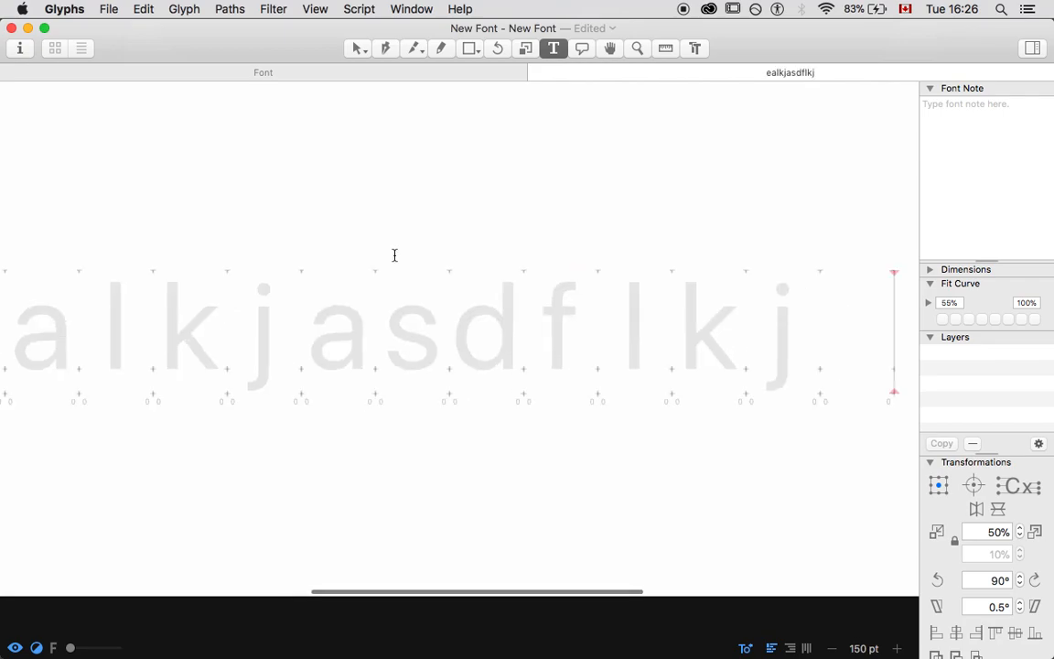
Open the last five letters of the text, "sdkfl", in a new tab and look up the New Tab command.
key(super+minus)
key(super+minus)
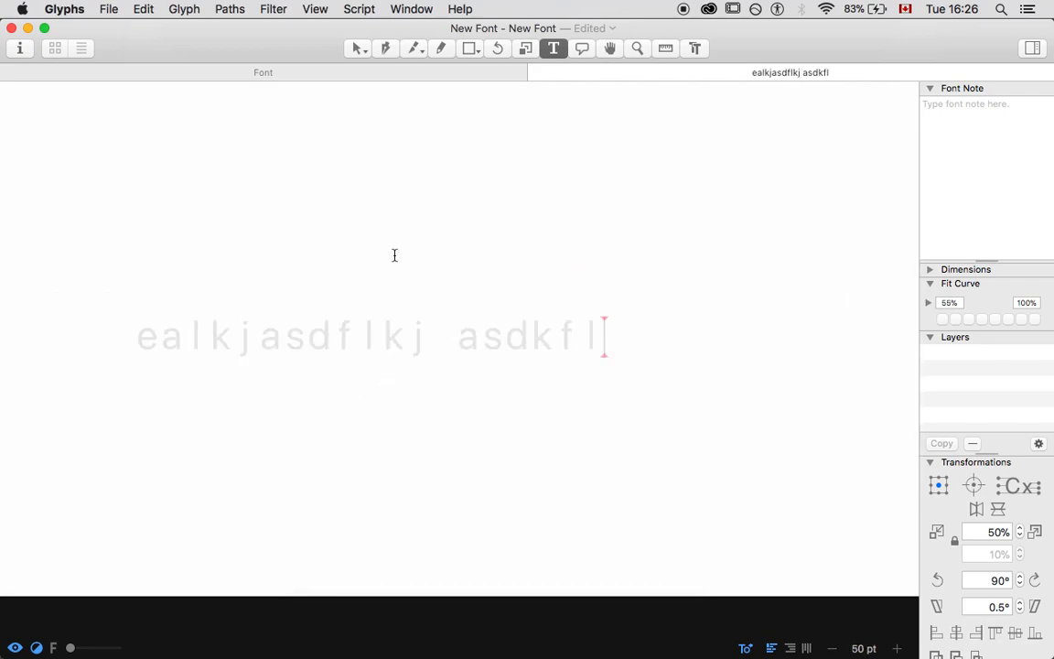
key(shift+Left)
key(shift+Left)
key(shift+Left)
key(shift+Left)
key(shift+Left)
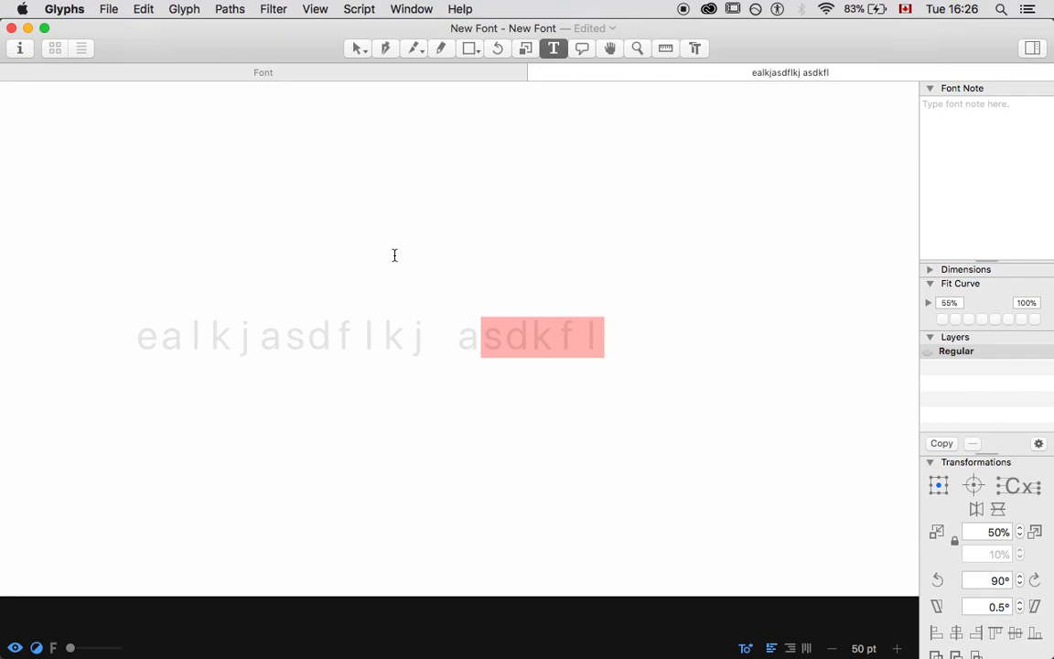
key(super+t)
click(315, 8)
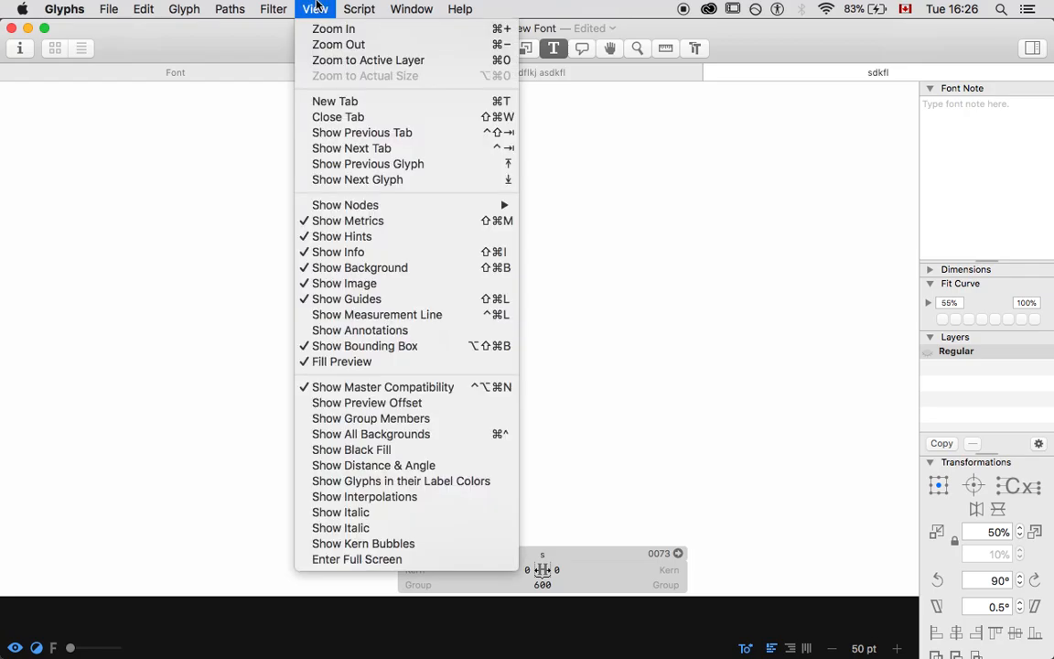
click(195, 147)
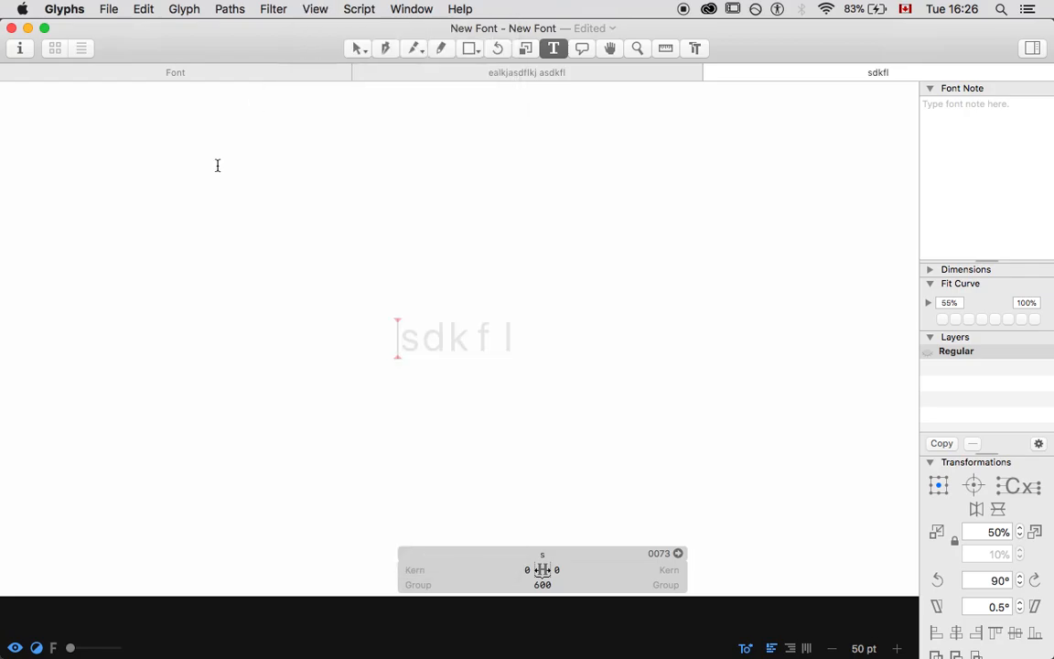
Close the "sdkfl" tab and the remaining edit tab to return to the font overview.
click(711, 73)
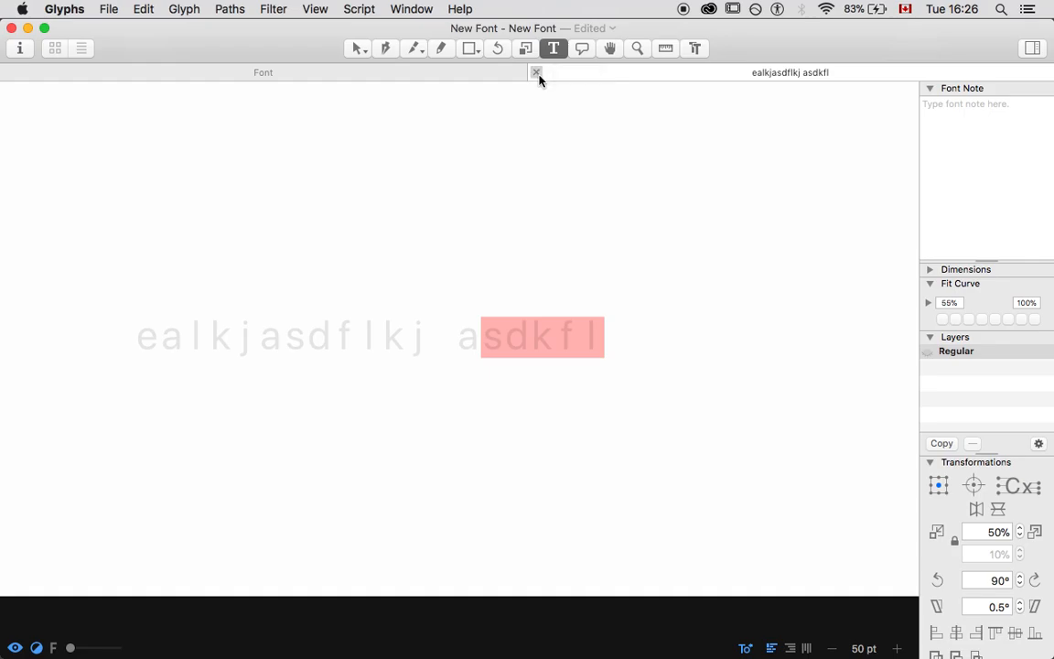
click(536, 73)
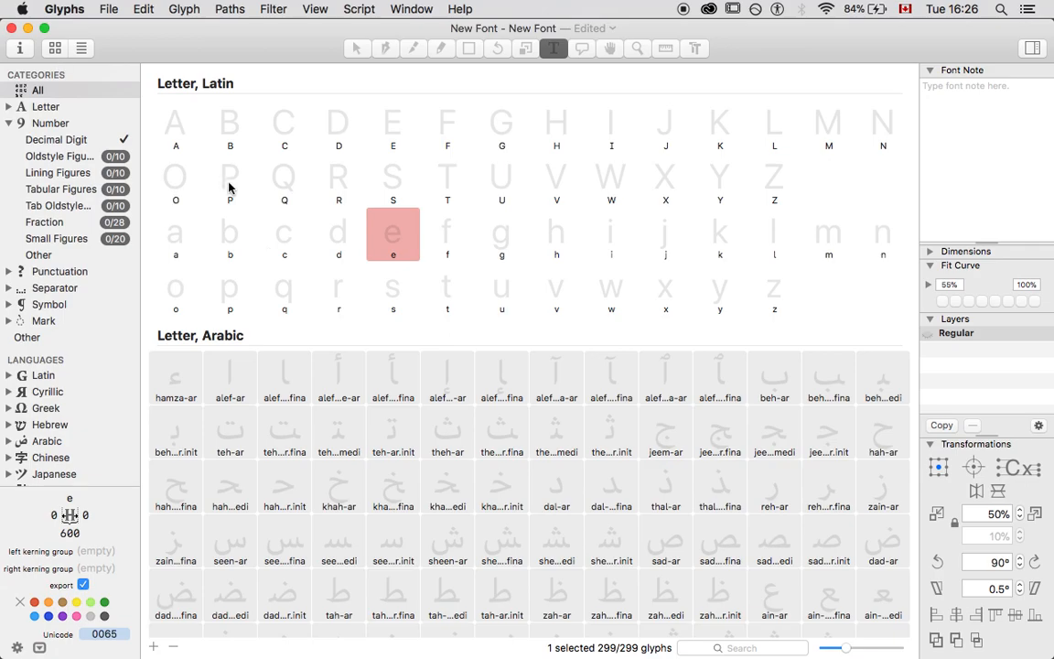
Open the Font Info window, move it clear of the screen edge, and enter "Sheridan font" as the family name.
click(21, 49)
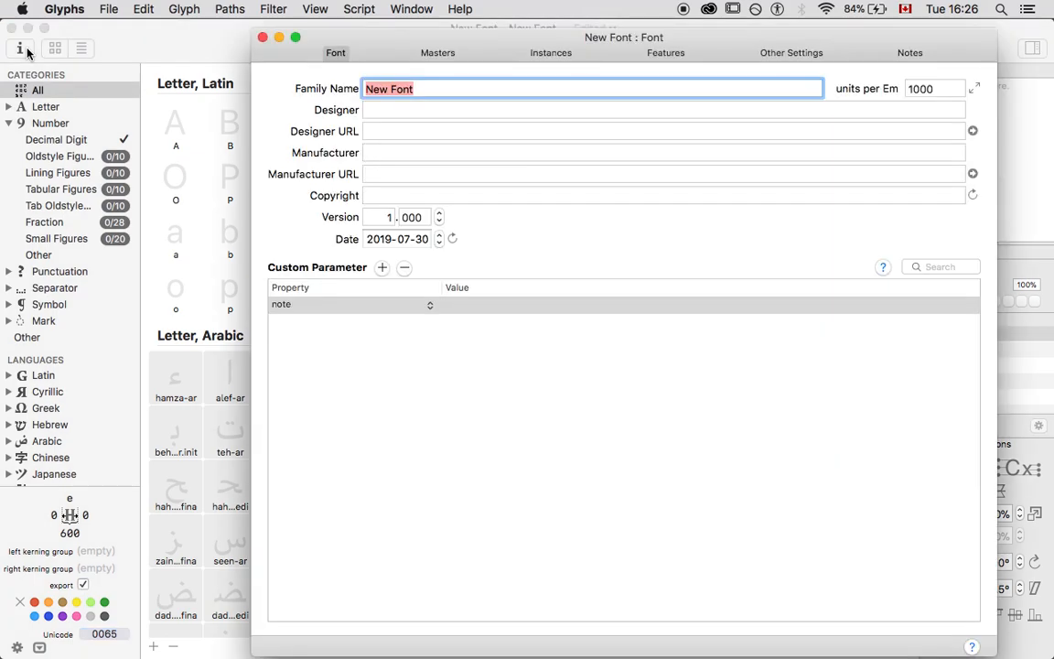
drag(398, 45, 235, 5)
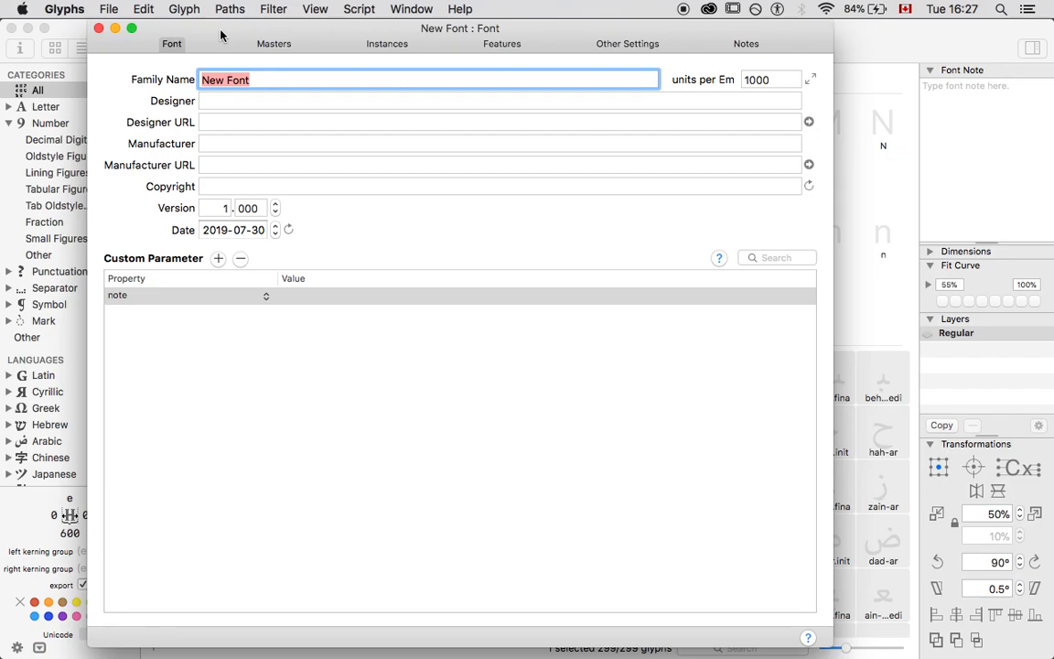
text(Sheridan font)
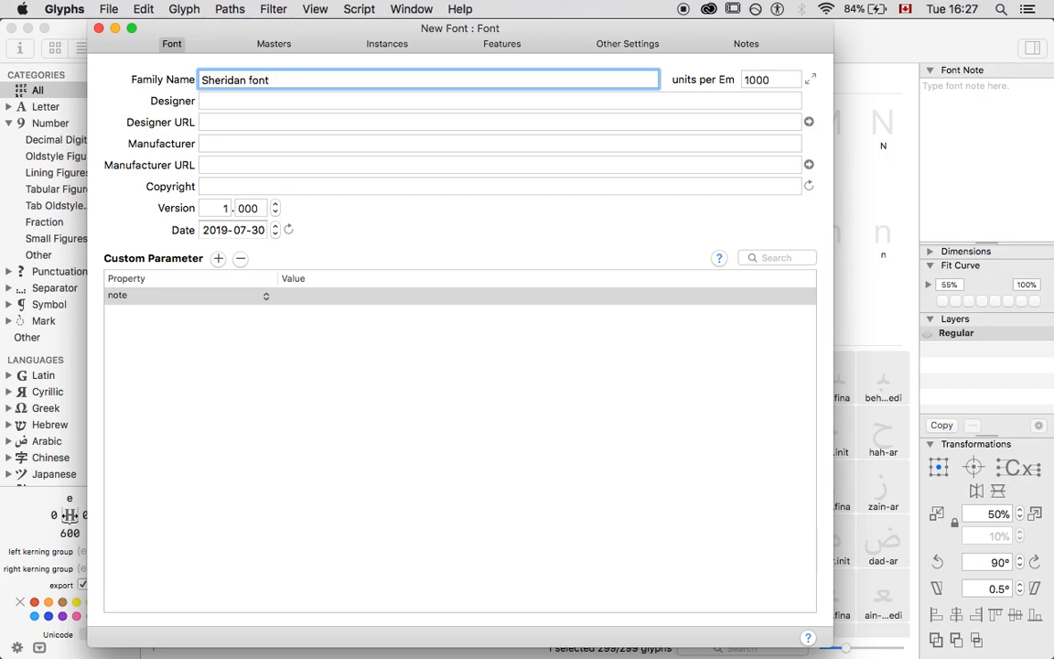
Replace the family name with "ysdn font" and start editing the designer entry.
key(super+a)
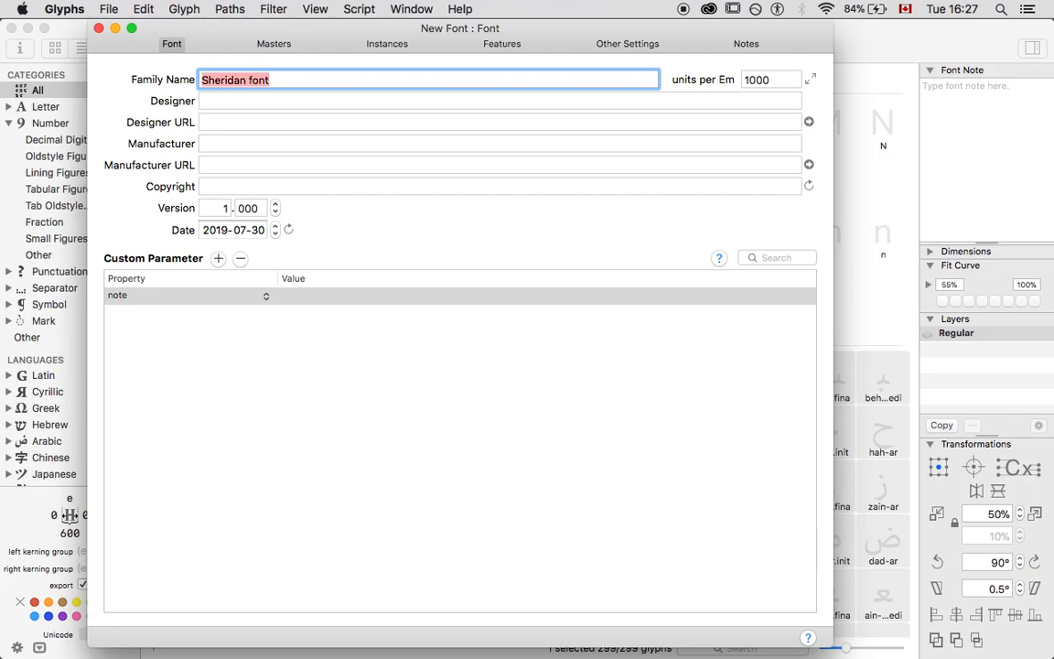
text(ysdn font)
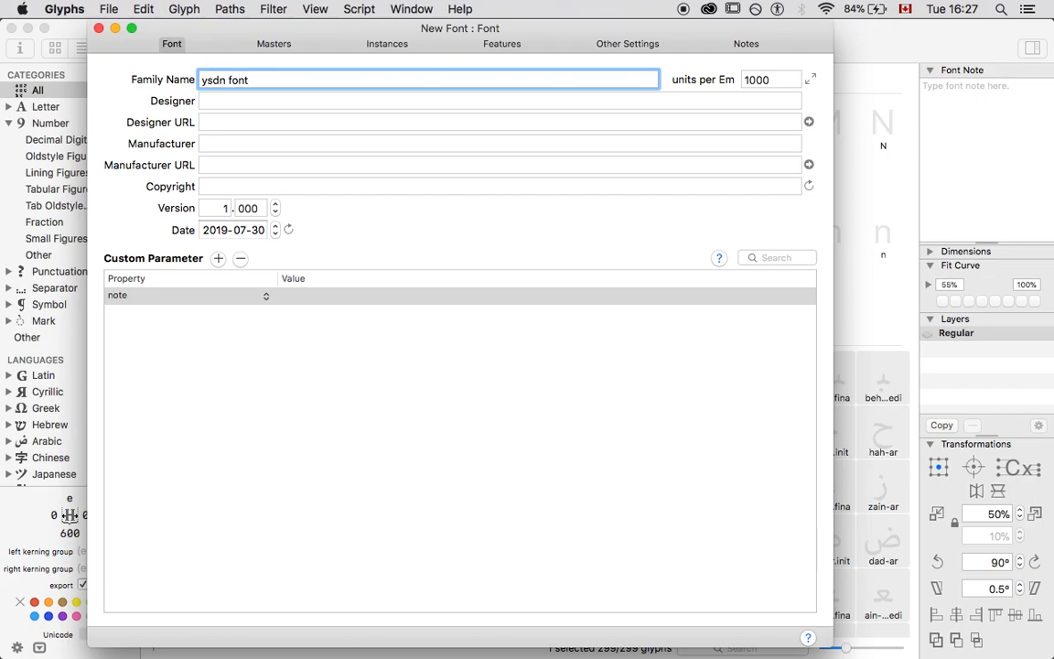
text(!)
key(BackSpace)
click(216, 99)
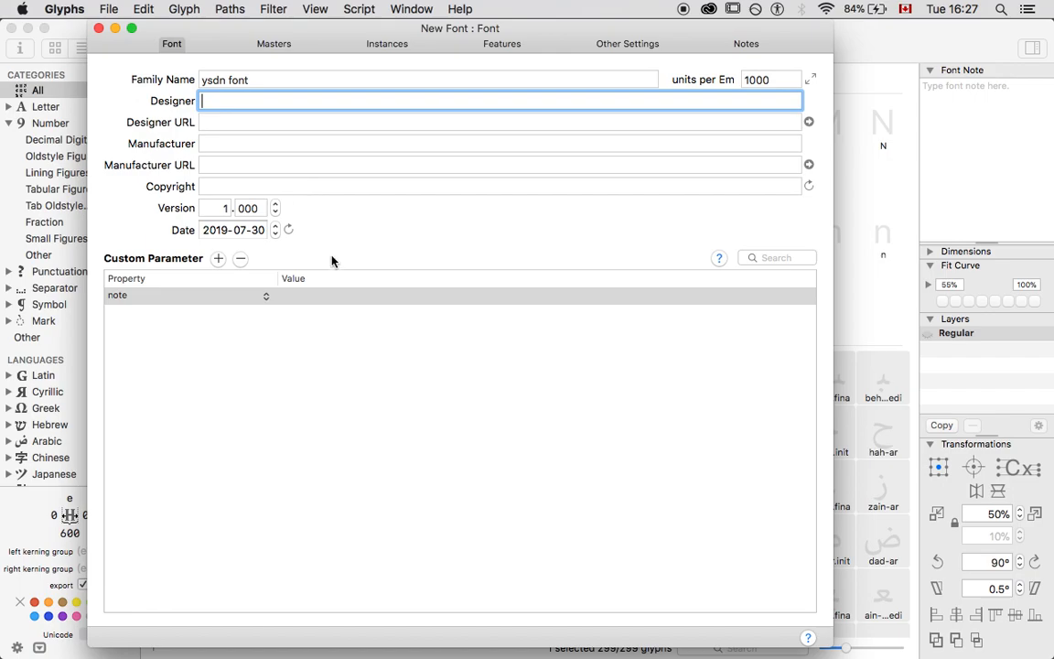
Enter the designer's name, set the Designer URL to "websitefonts.com", and generate the copyright notice.
text(NIcolas Kis)
key(Tab)
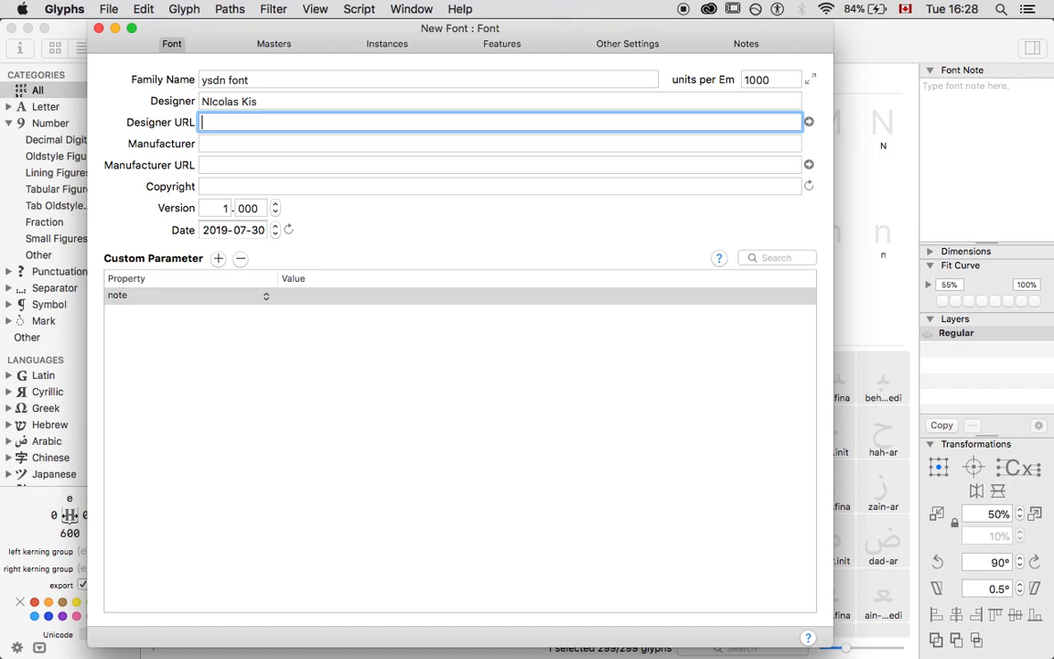
text(websitefonts.com)
key(Tab)
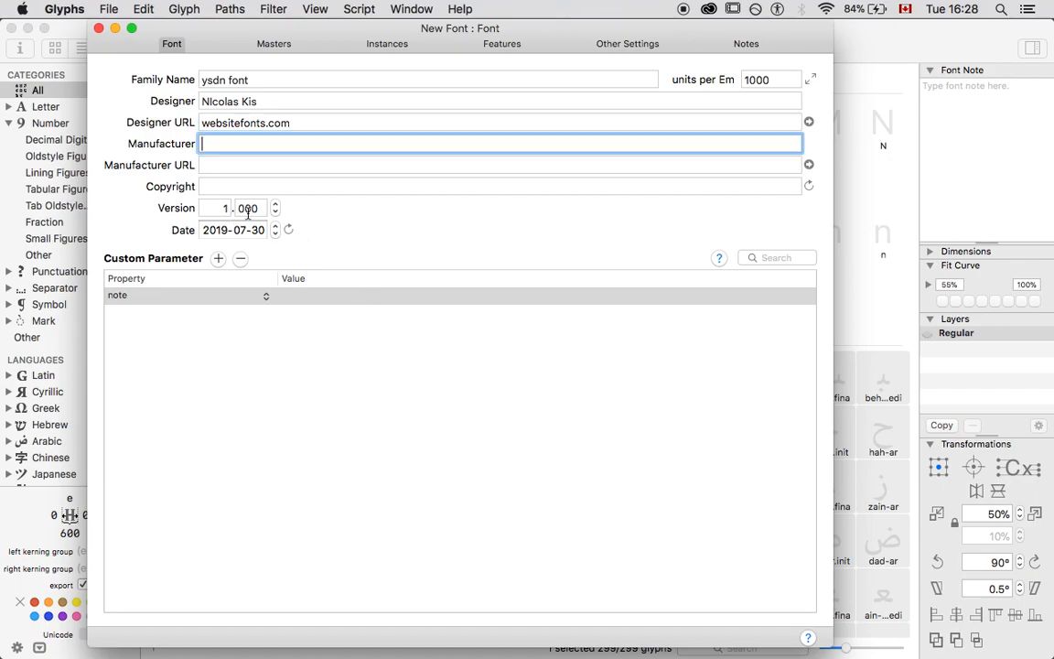
click(808, 187)
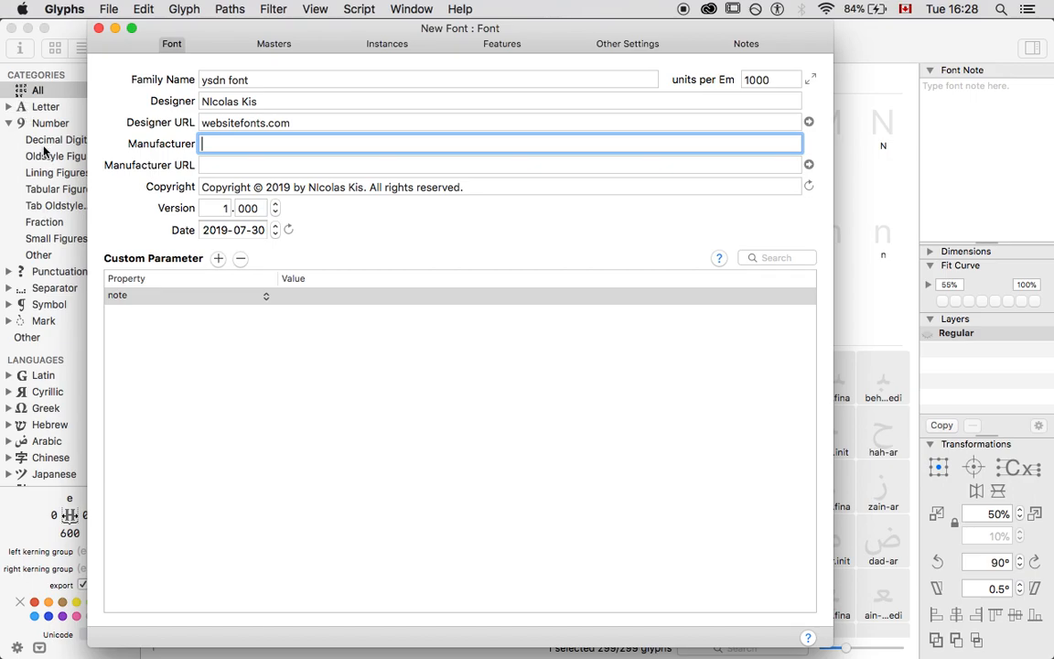
Try out custom parameters by browsing the available properties and choosing Virtual Master, and remove the added parameter again.
click(219, 260)
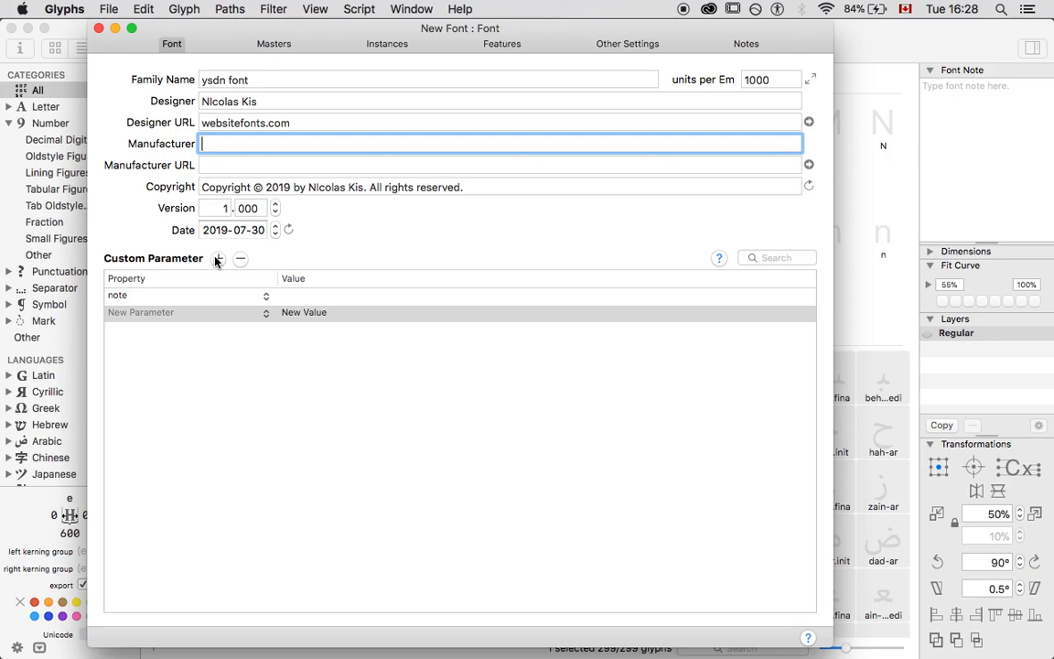
click(241, 260)
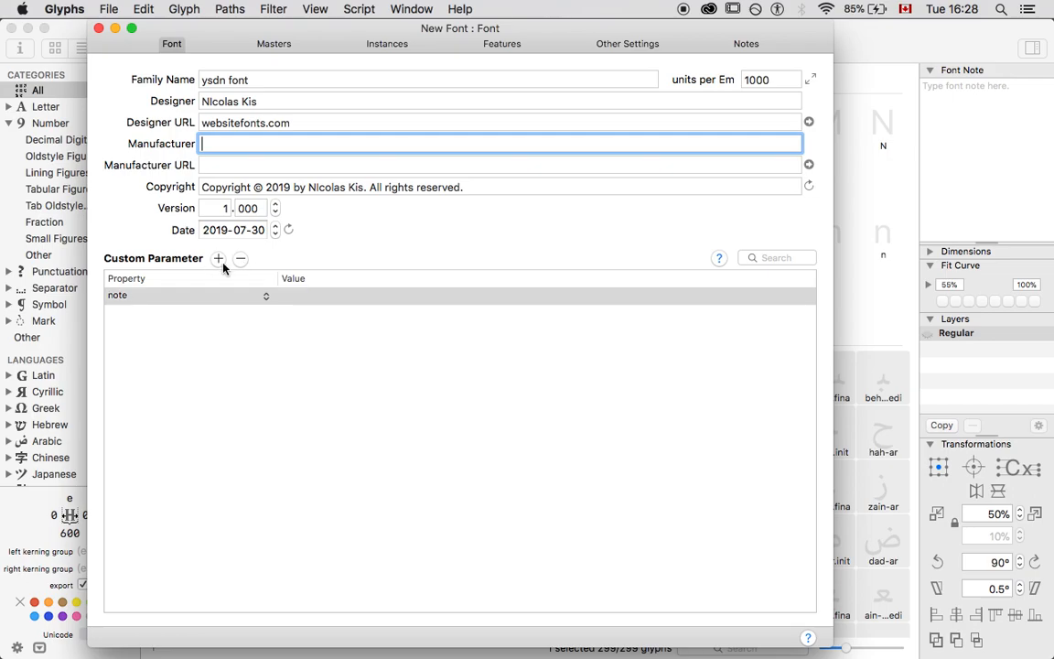
click(220, 260)
click(266, 314)
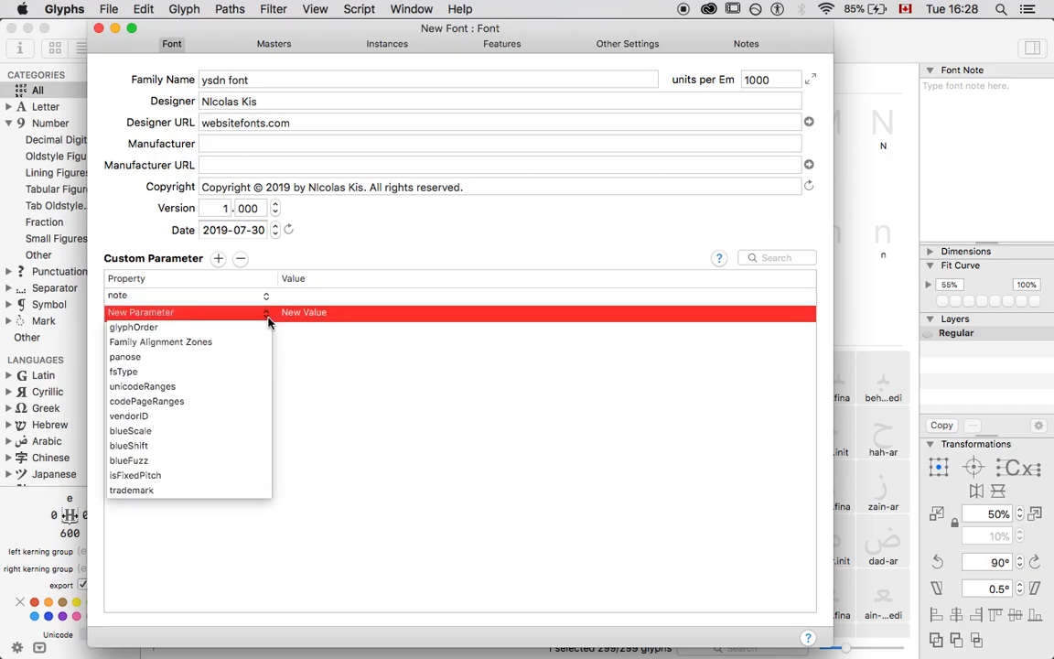
scroll(236, 388, down, 5)
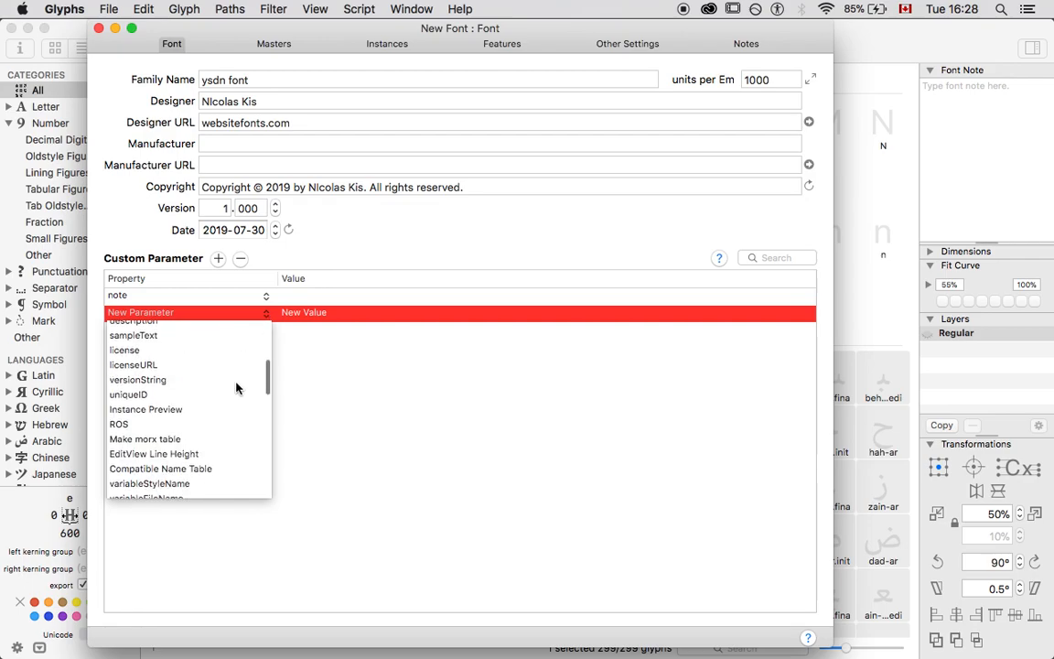
scroll(236, 388, down, 6)
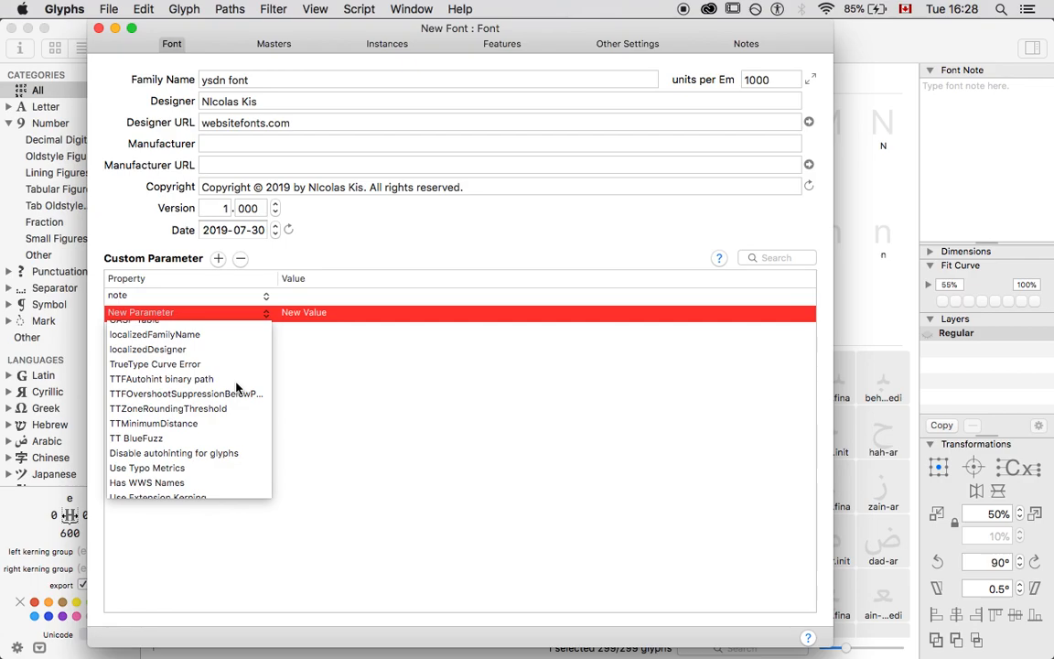
scroll(236, 388, down, 10)
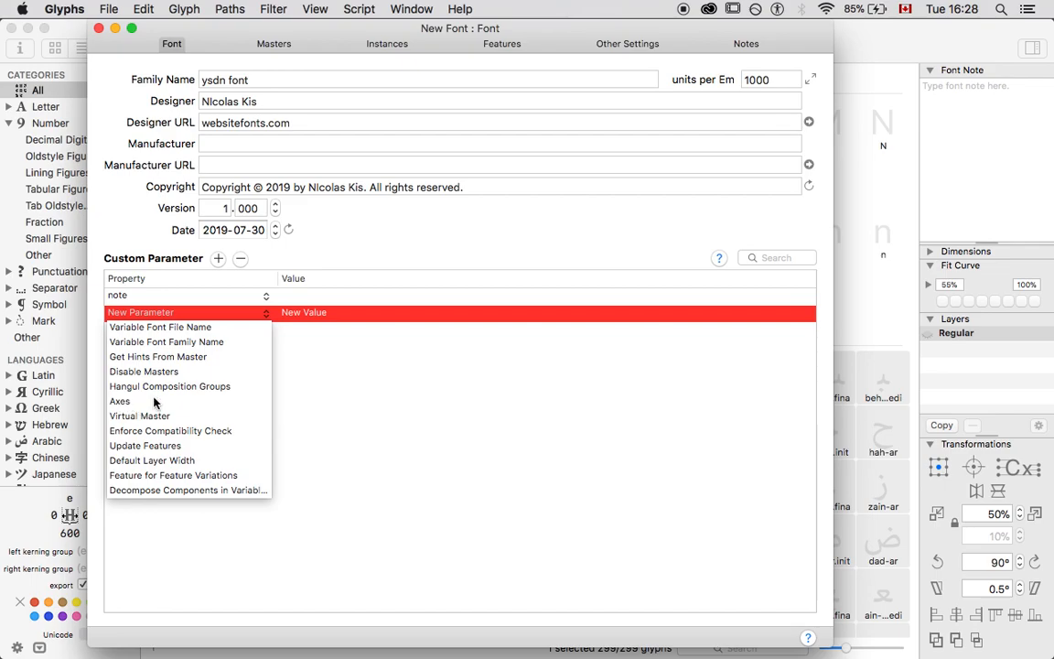
scroll(146, 338, up, 3)
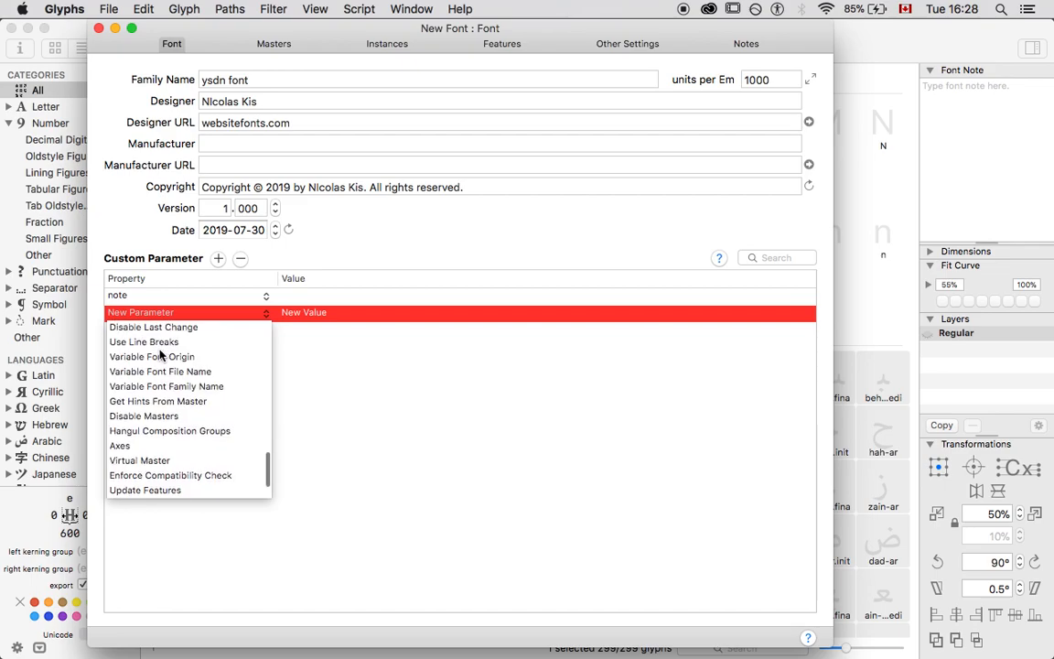
scroll(183, 403, down, 3)
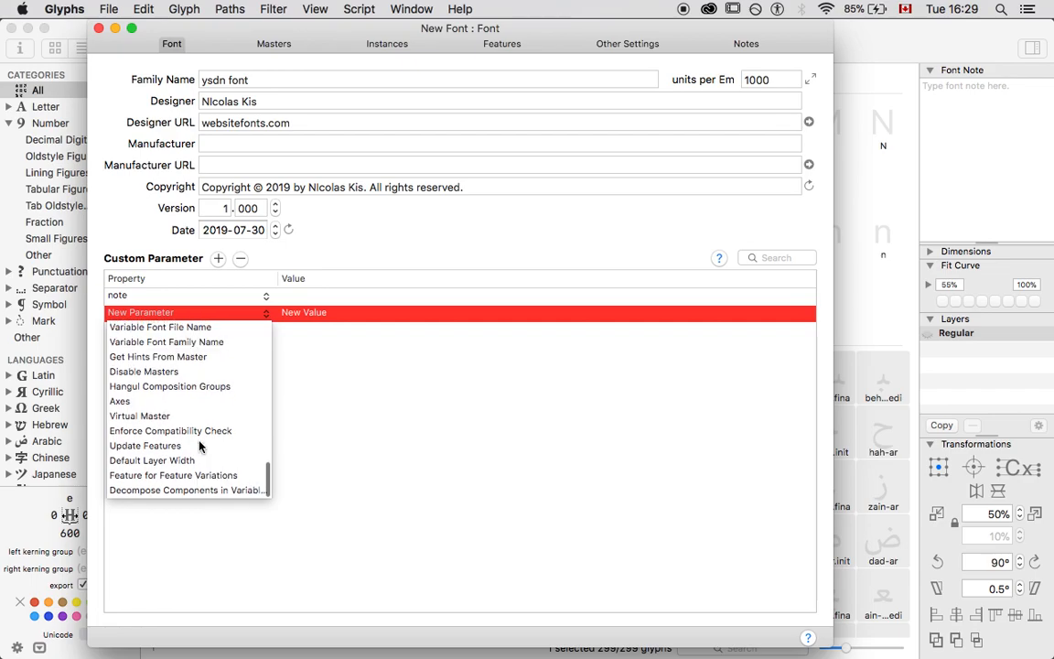
click(183, 415)
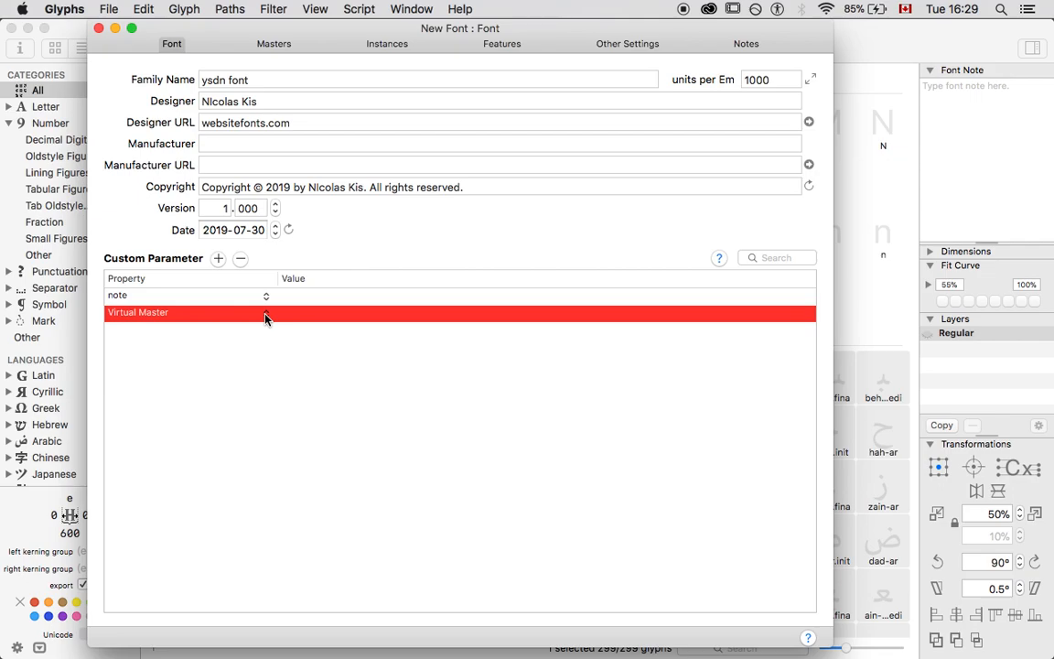
click(241, 261)
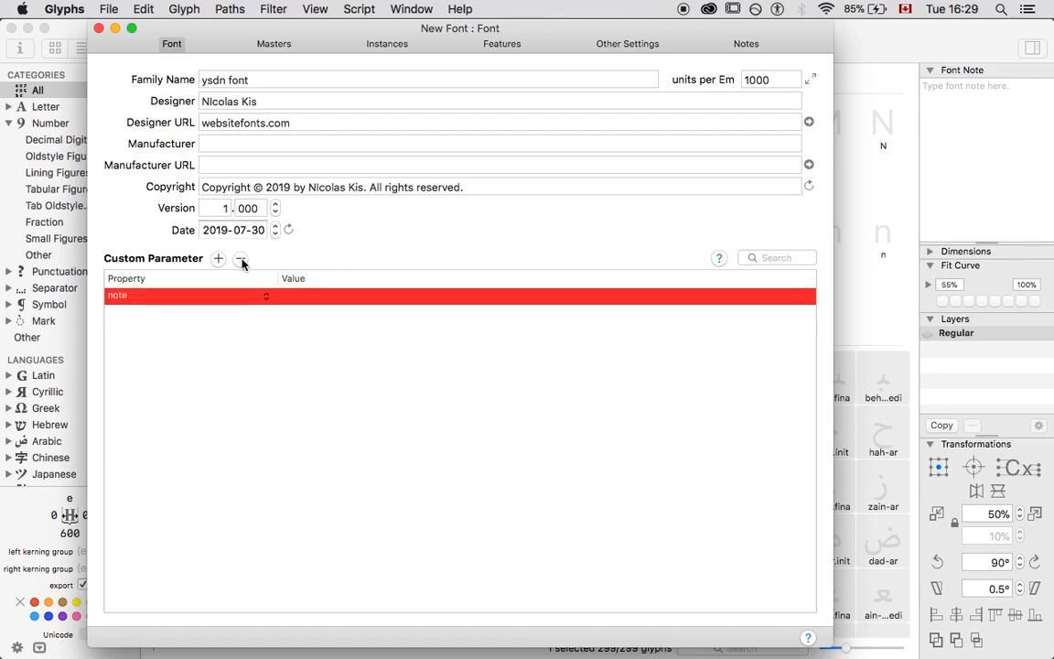
Examine the options for adding masters and the Regular master's ascender, cap height, x-height and descender metrics.
click(268, 44)
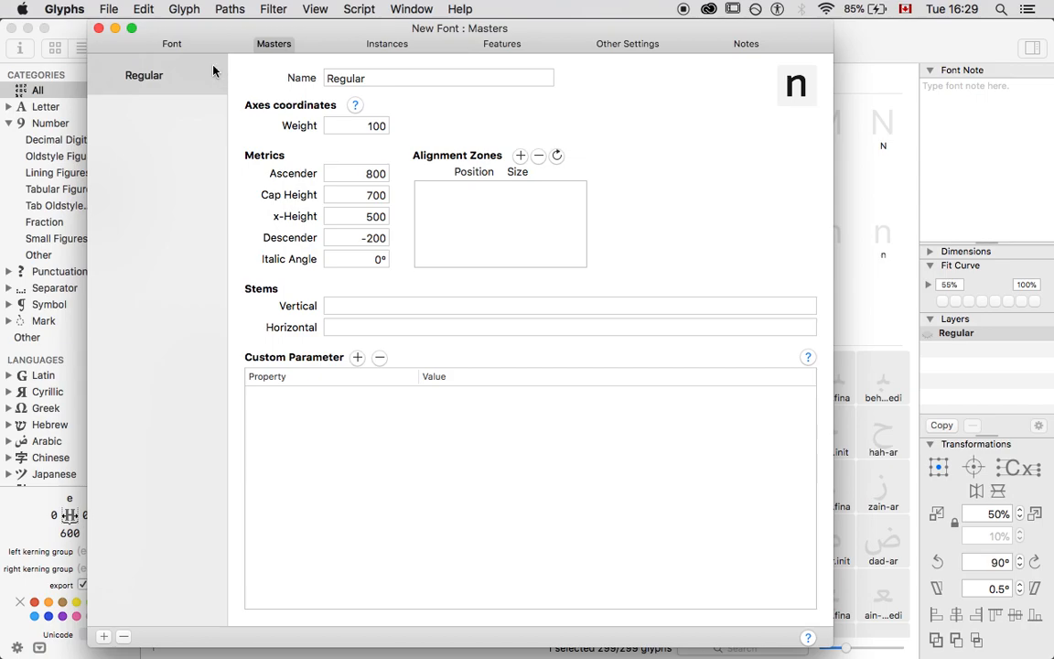
click(104, 636)
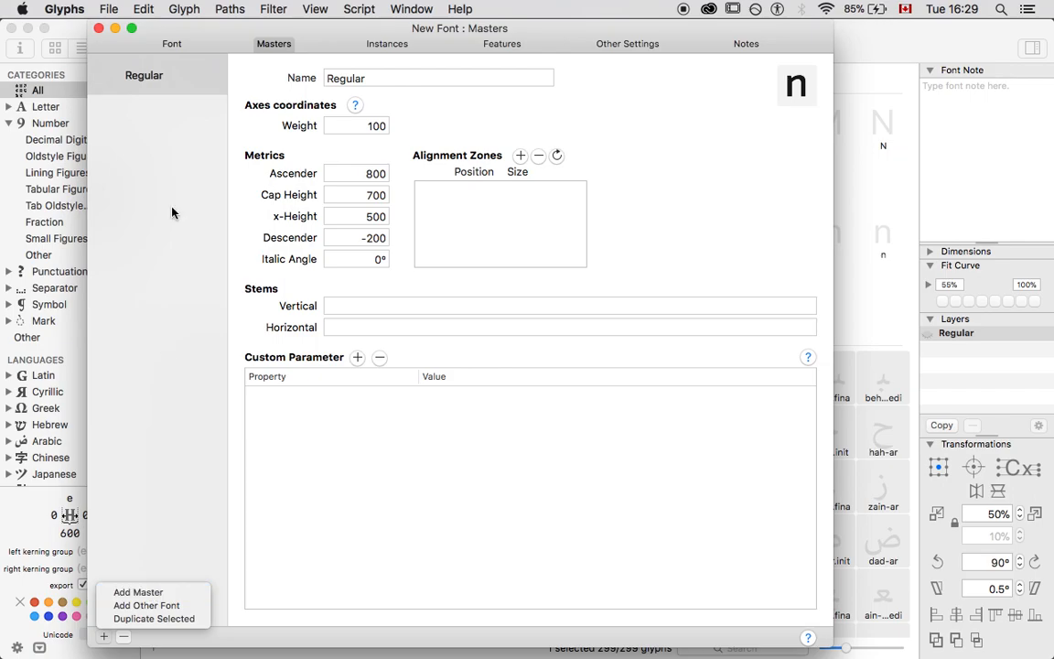
click(313, 158)
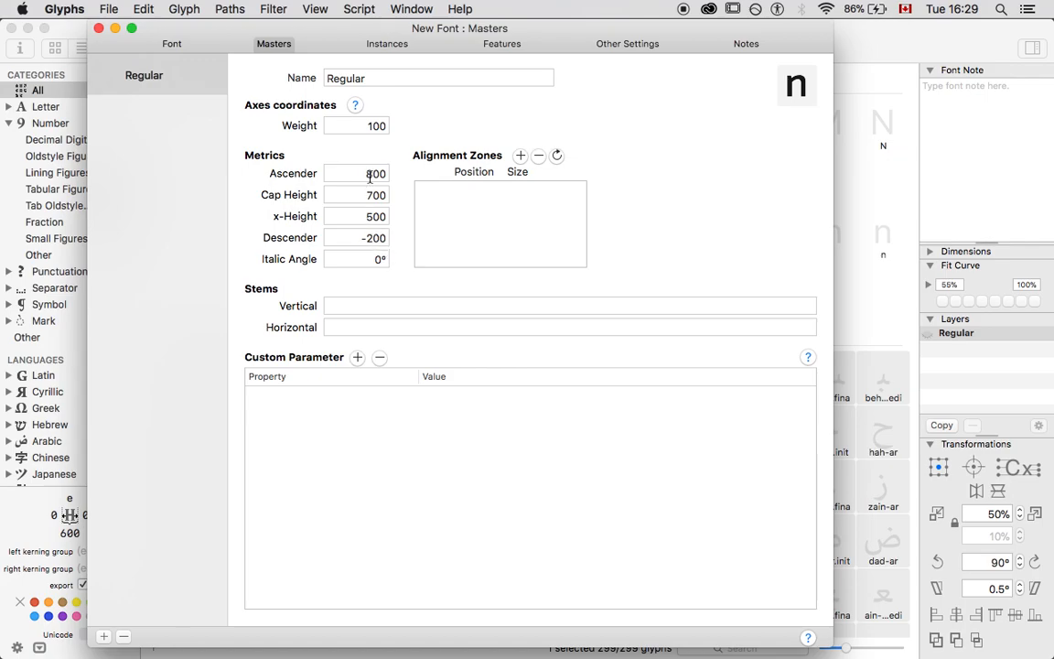
click(373, 240)
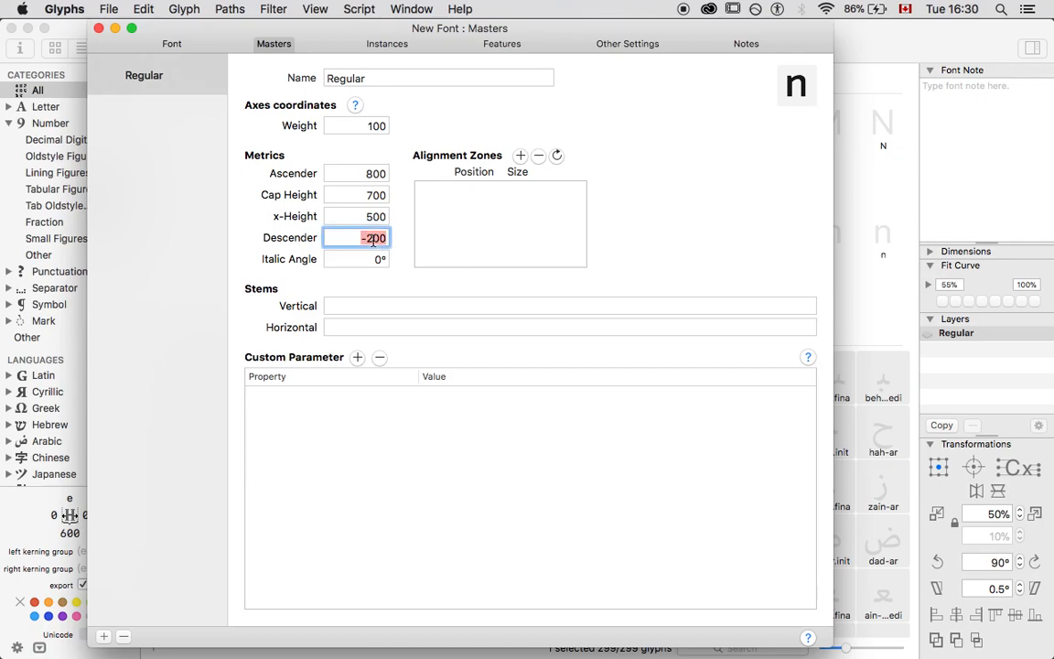
click(363, 172)
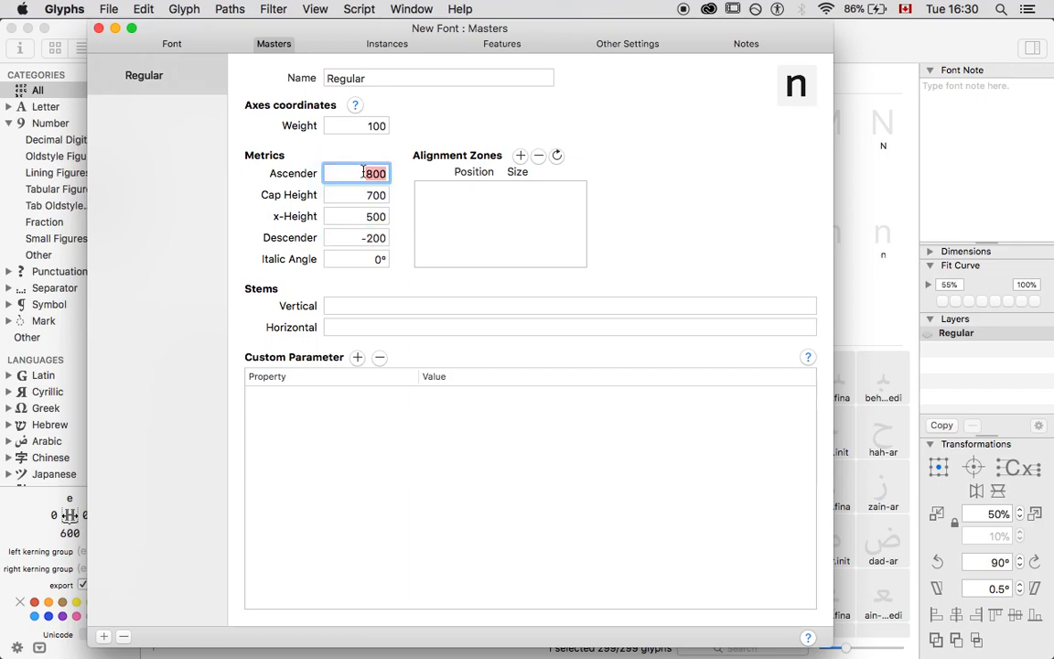
double_click(372, 237)
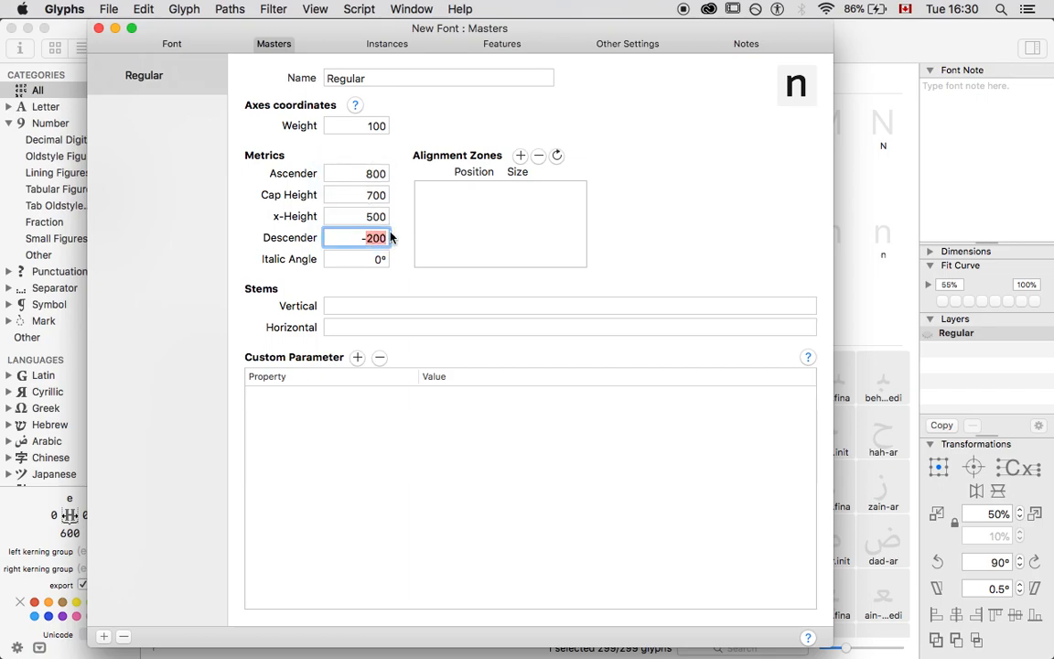
click(365, 173)
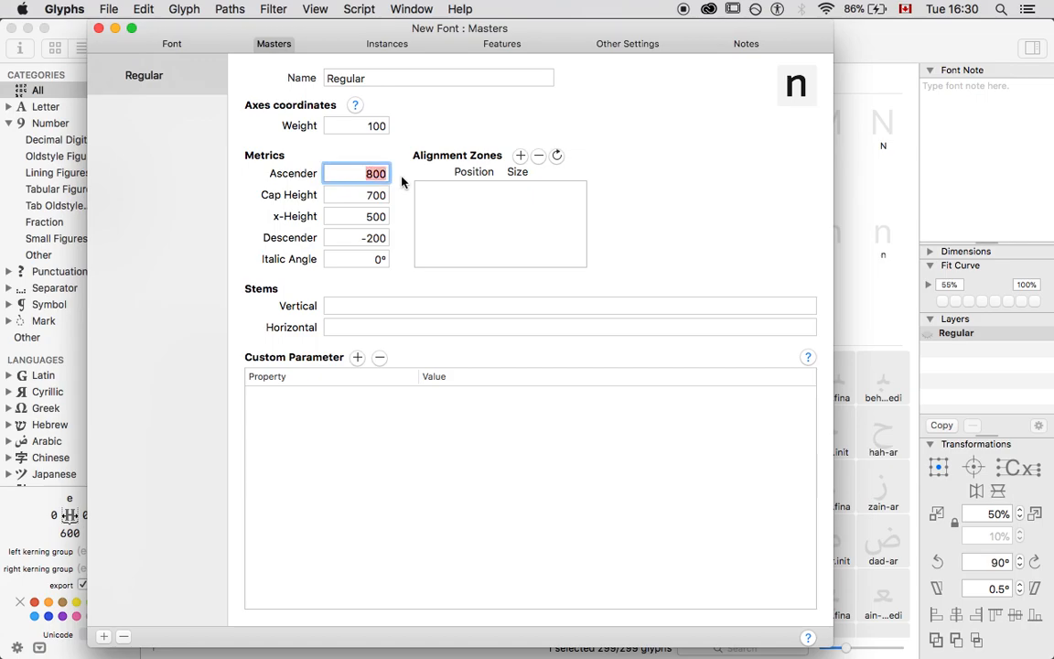
double_click(371, 237)
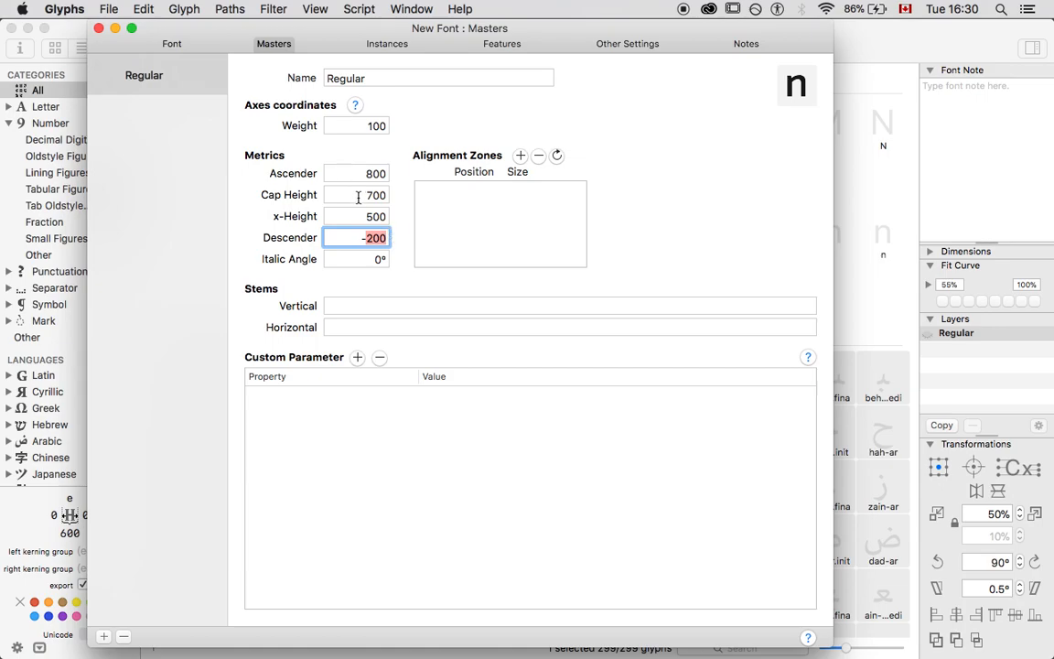
double_click(359, 198)
double_click(363, 218)
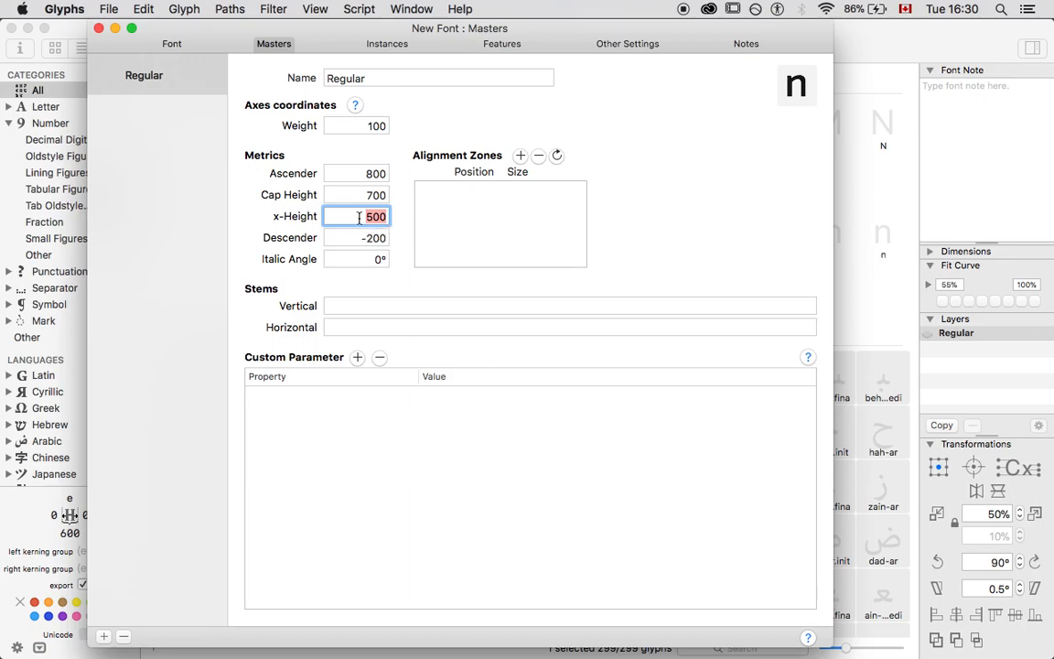
drag(366, 239, 400, 244)
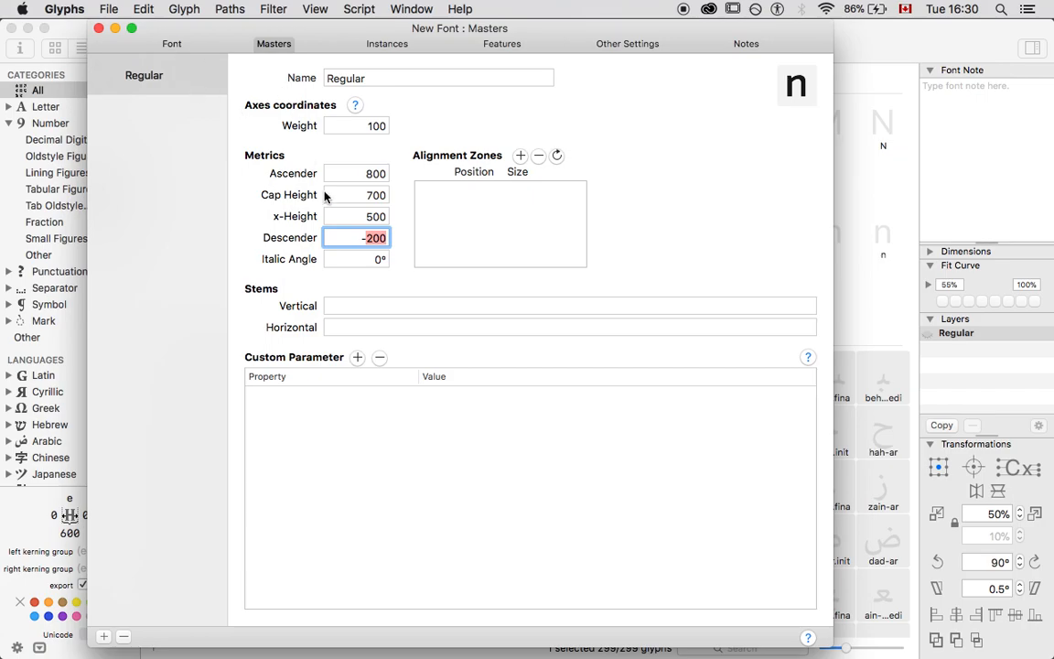
Try 2048 units per Em in the general font settings and set the value back to 1000.
click(176, 51)
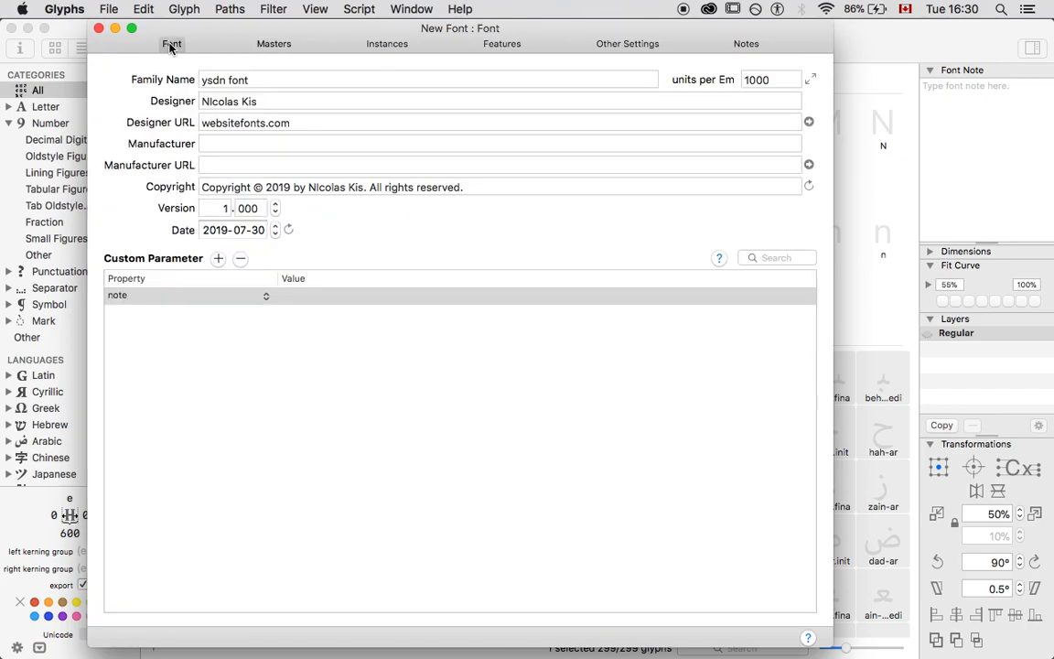
click(783, 83)
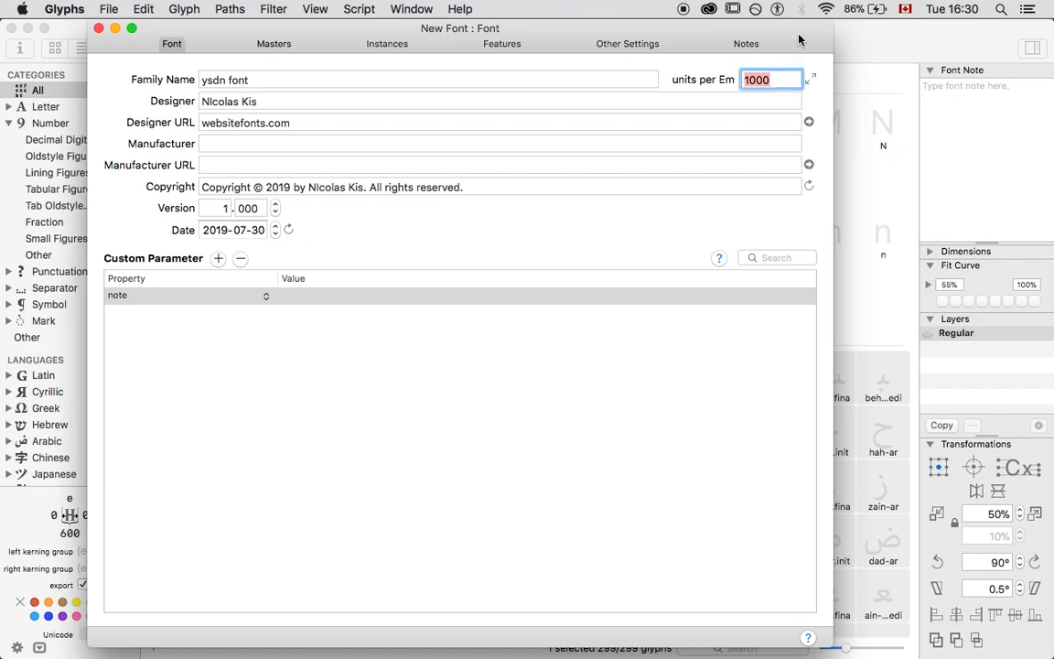
text(2048)
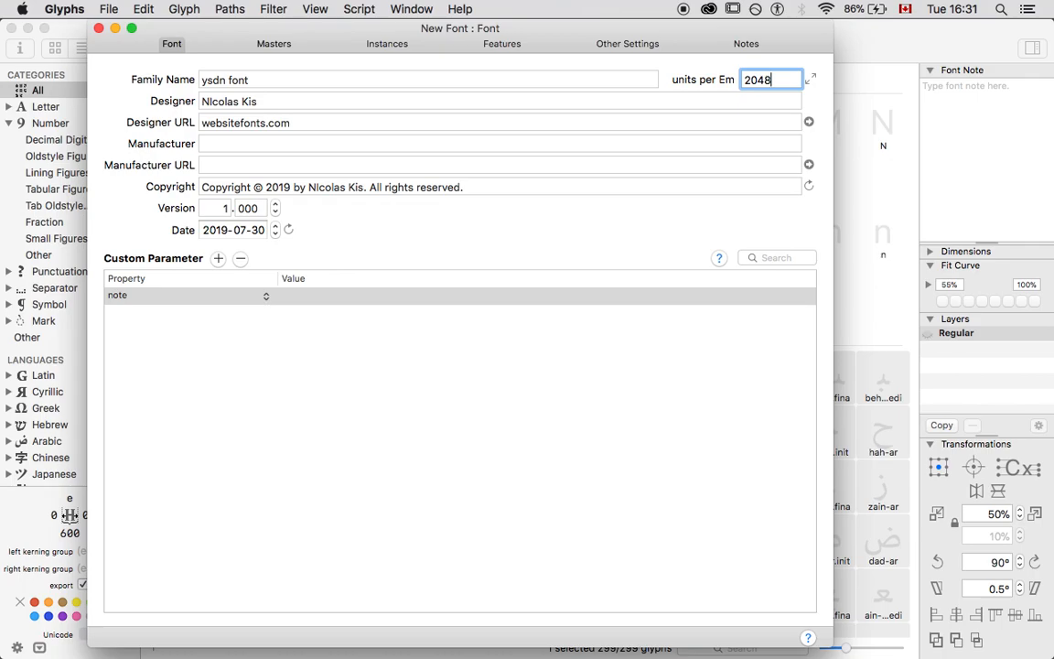
key(super+a)
text(1000)
key(Tab)
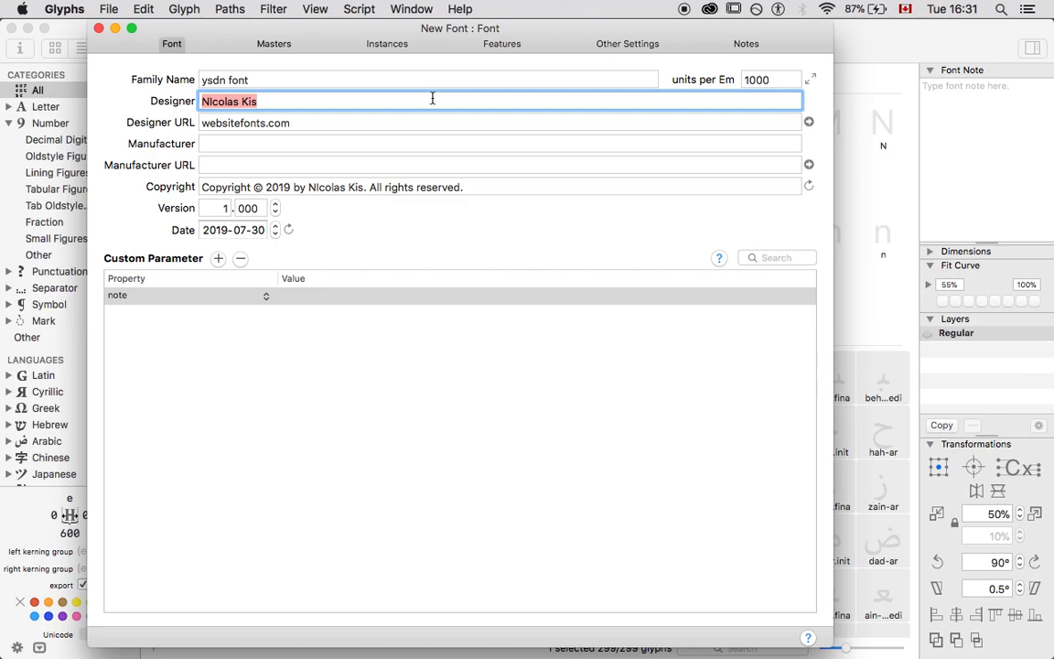
Review the Regular master's Ascender and Descender metrics and read the explanation of its Weight coordinate.
click(275, 44)
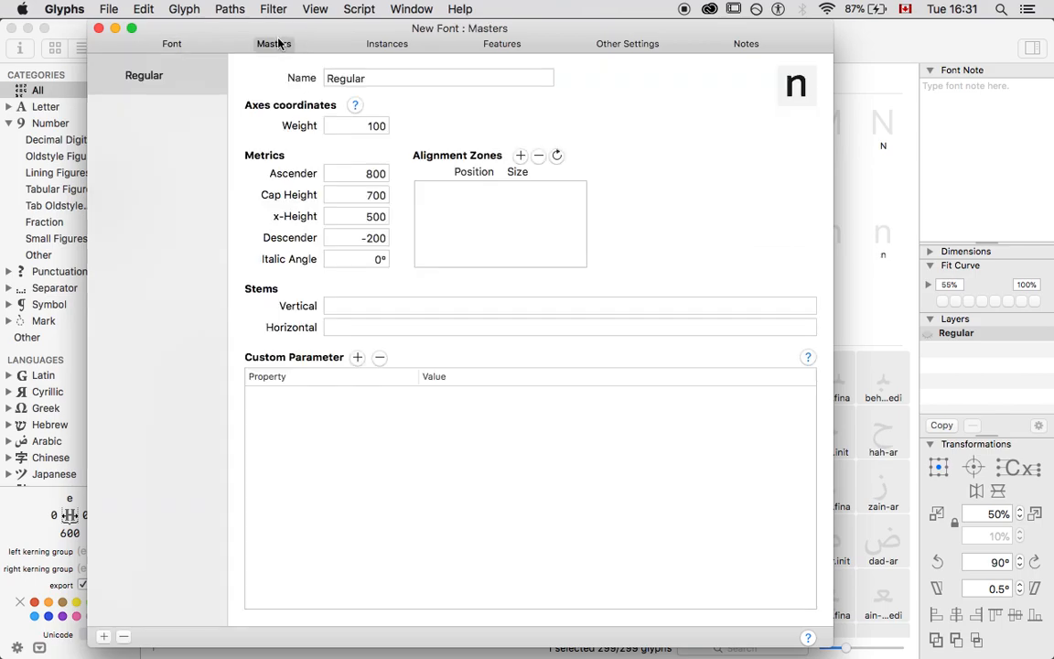
click(355, 172)
click(386, 238)
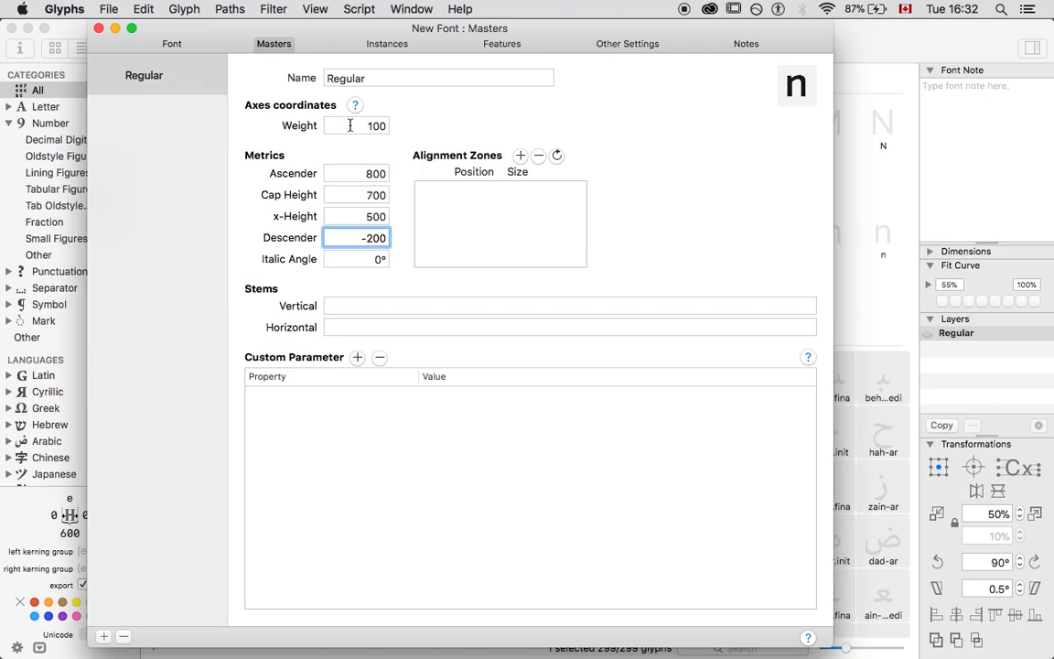
mouse_move(349, 125)
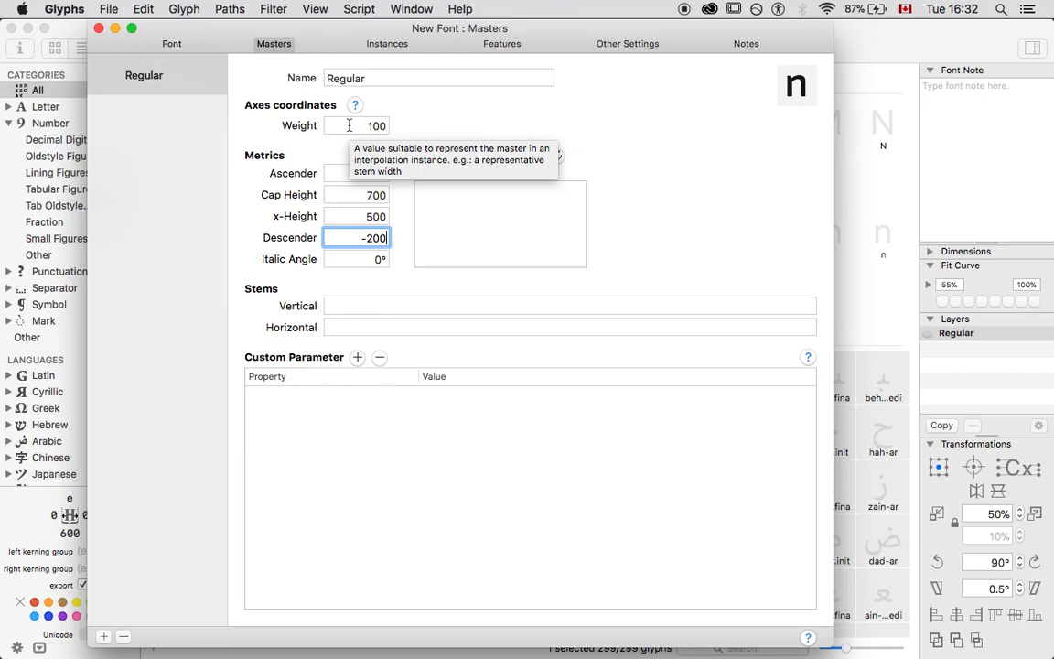
Add a second master, name it "Ultra bold" and set its weight to 900.
click(103, 636)
click(112, 593)
click(135, 113)
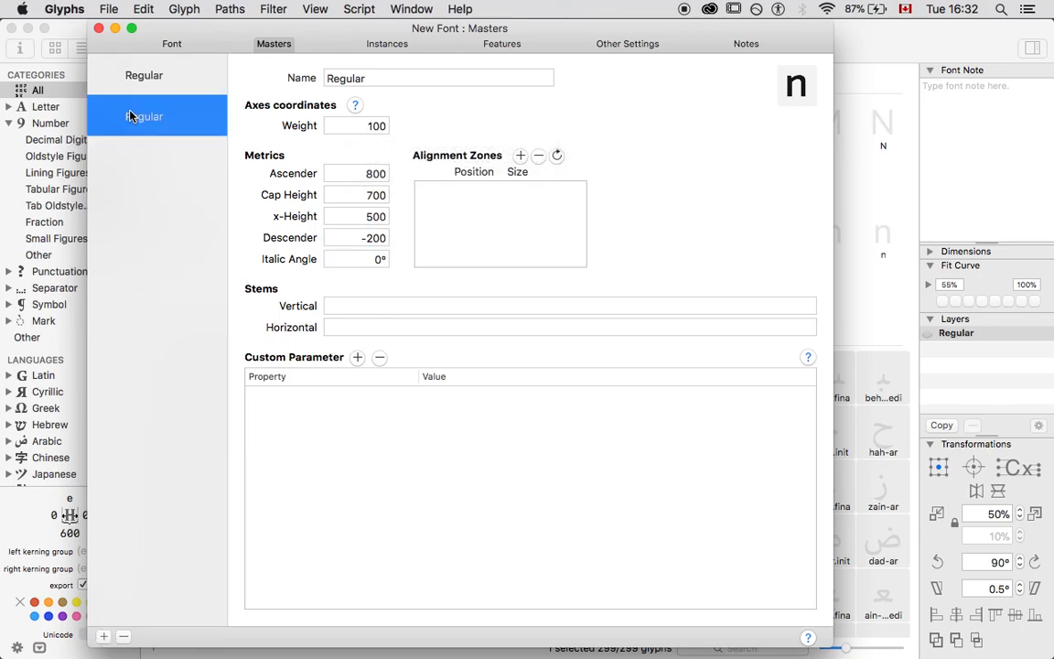
double_click(357, 78)
text(Ultra bold)
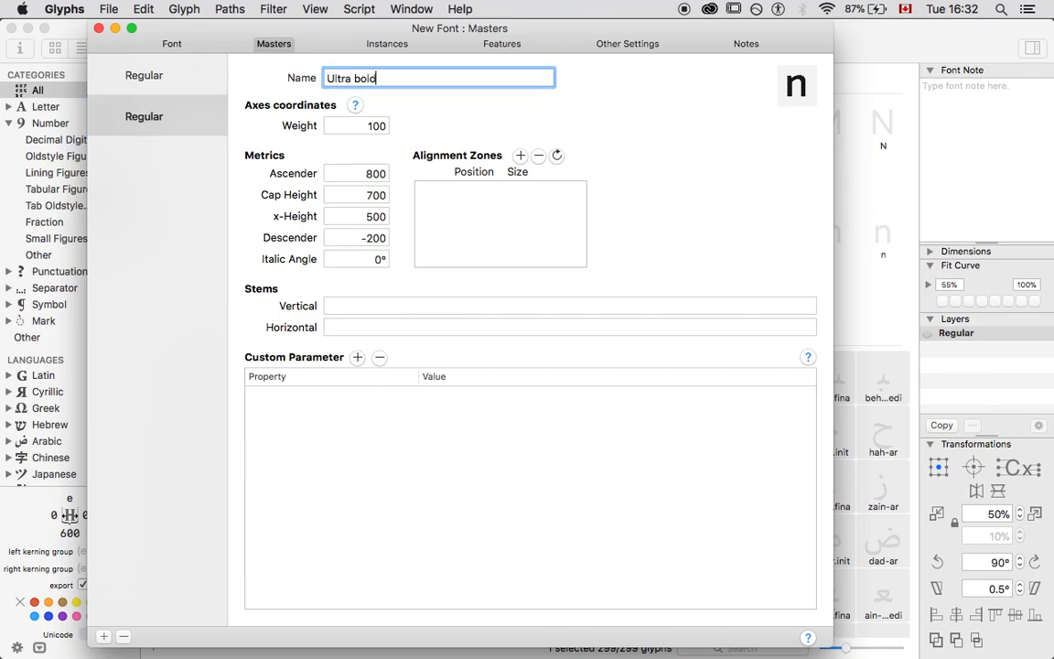
double_click(377, 126)
text(900)
click(155, 171)
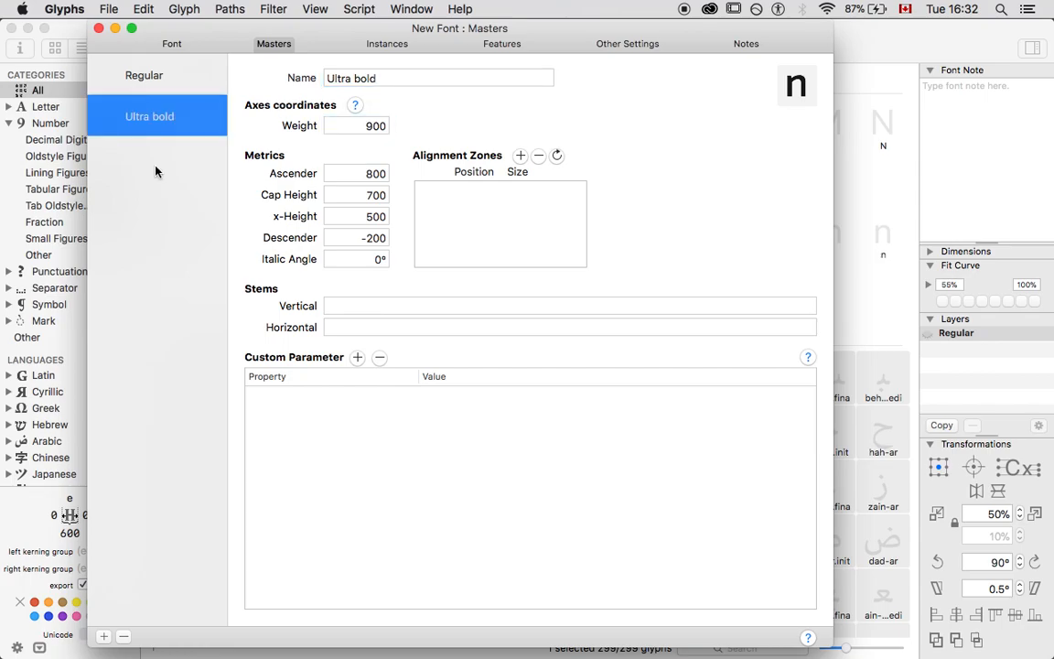
Add a third master to the font below Ultra bold.
click(104, 636)
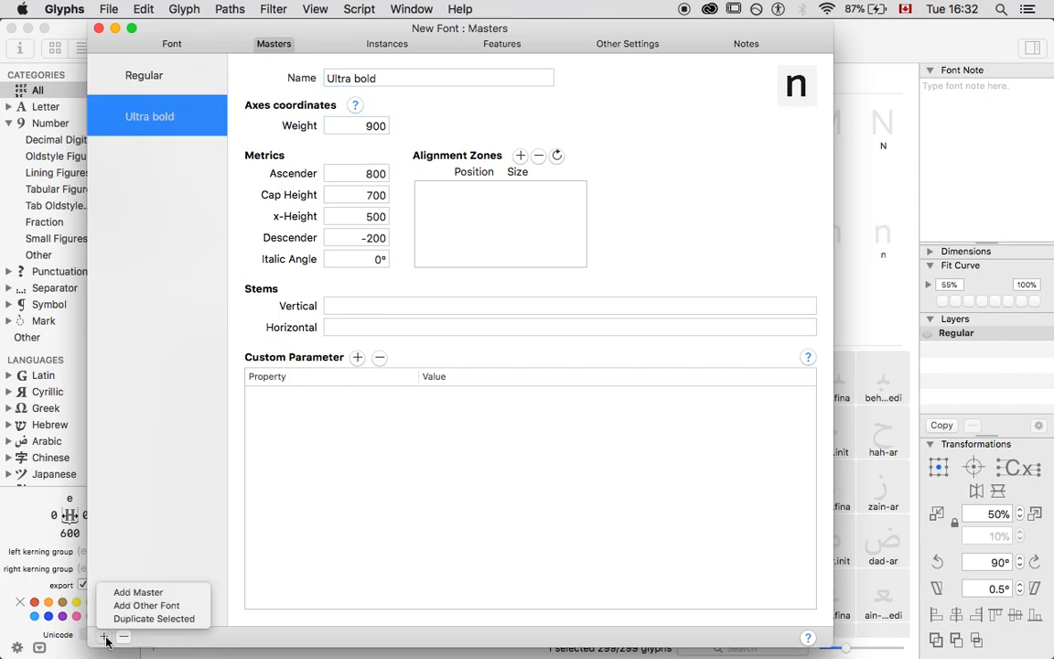
click(137, 592)
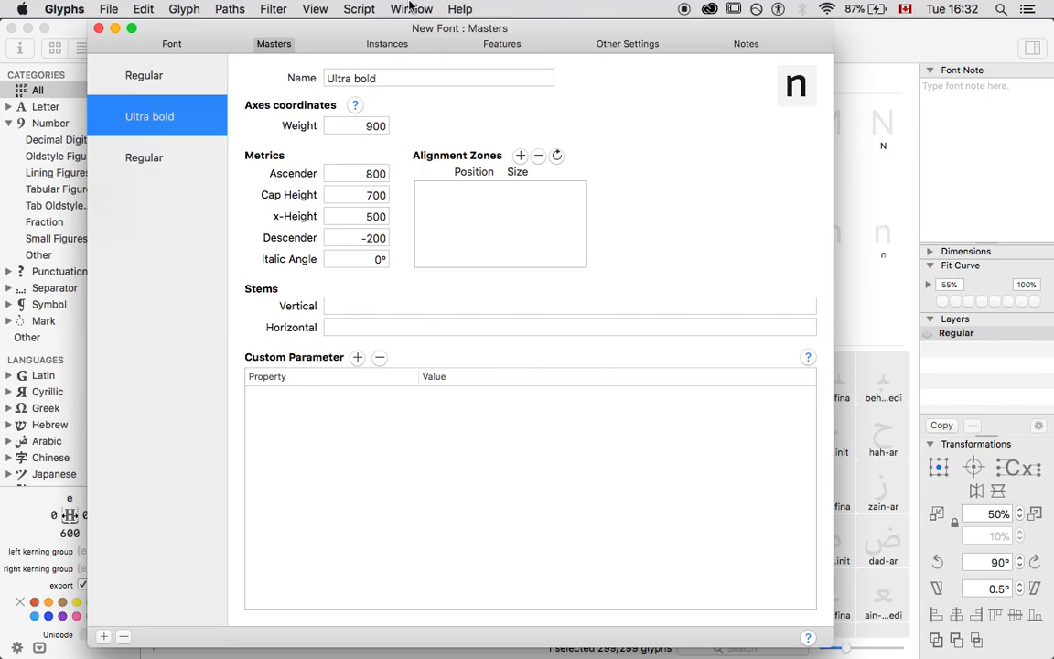
Try to generate an instance for each master in the font's instance settings.
click(384, 44)
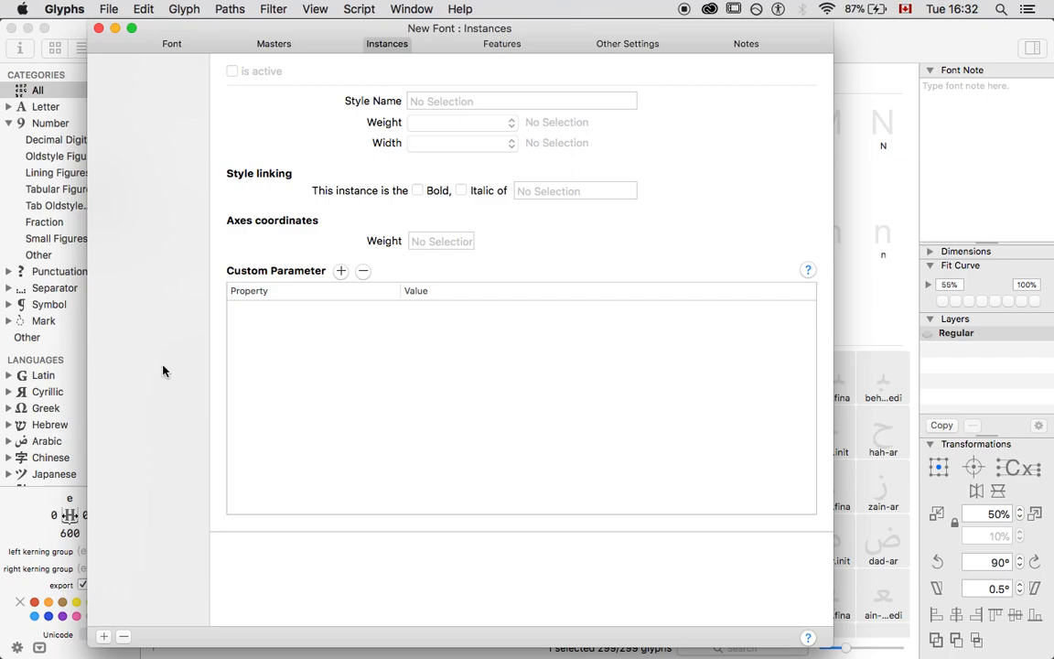
click(103, 636)
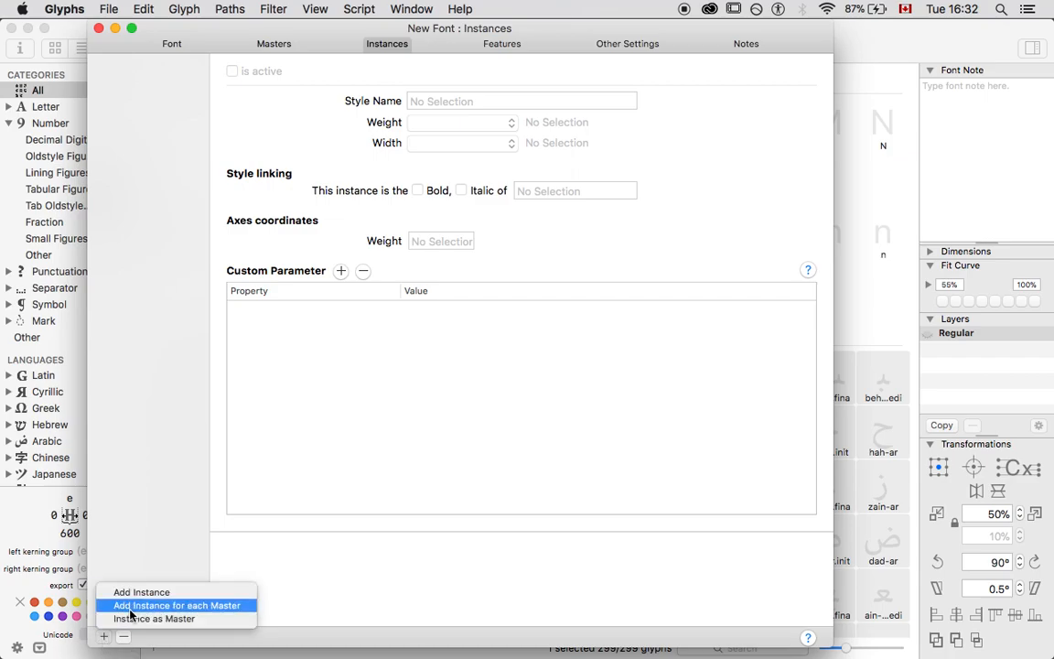
click(130, 608)
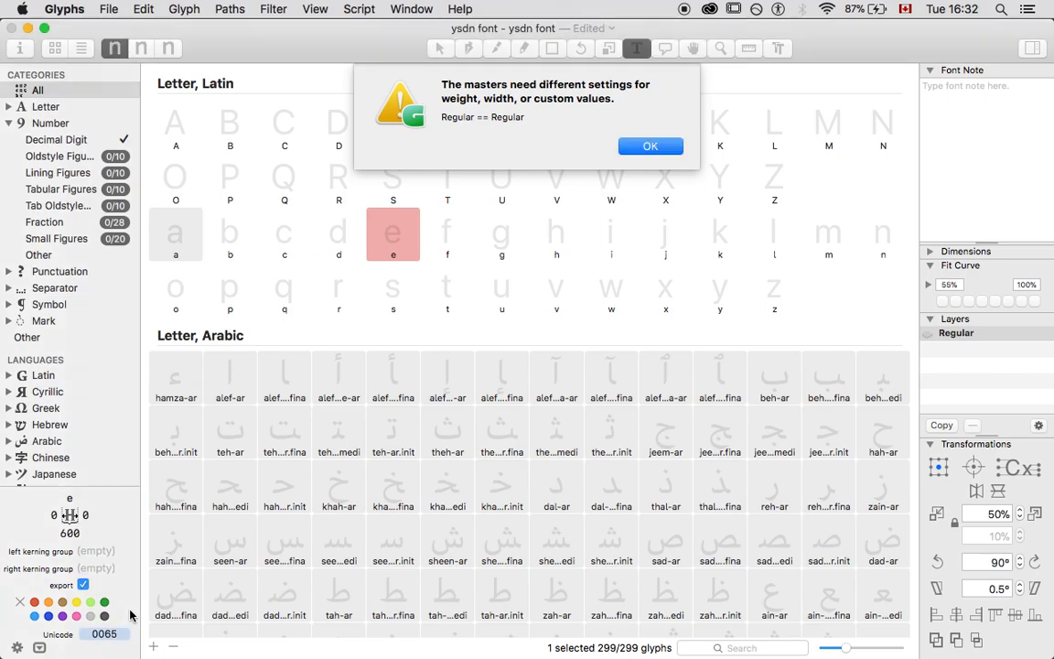
click(645, 148)
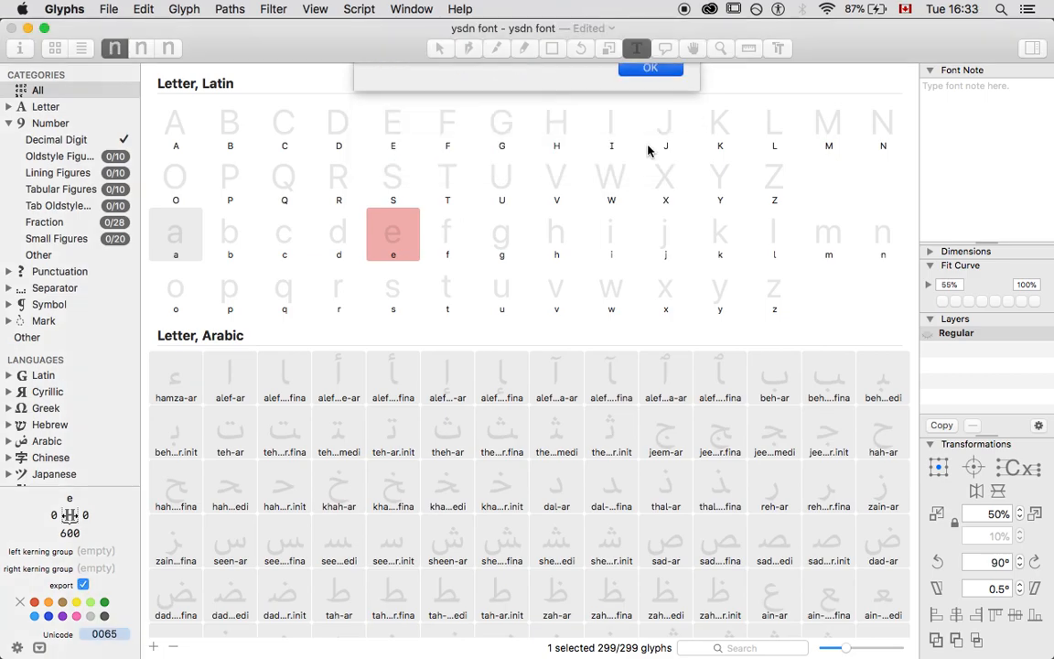
Reopen the font info and set the weight coordinate of the third master, below Ultra bold, to 500.
click(22, 50)
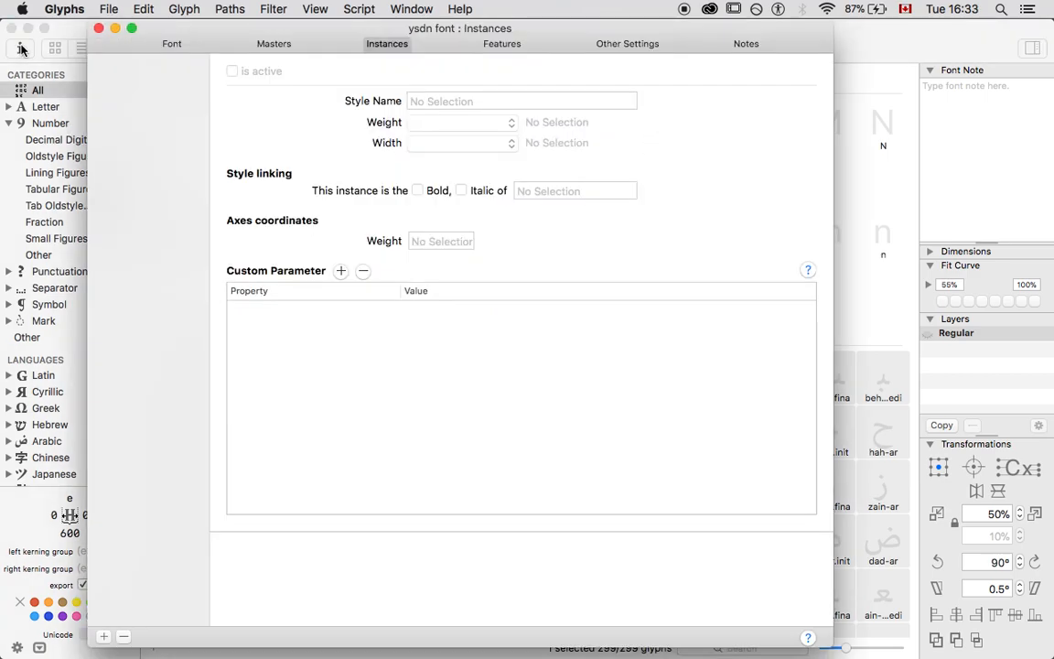
click(275, 44)
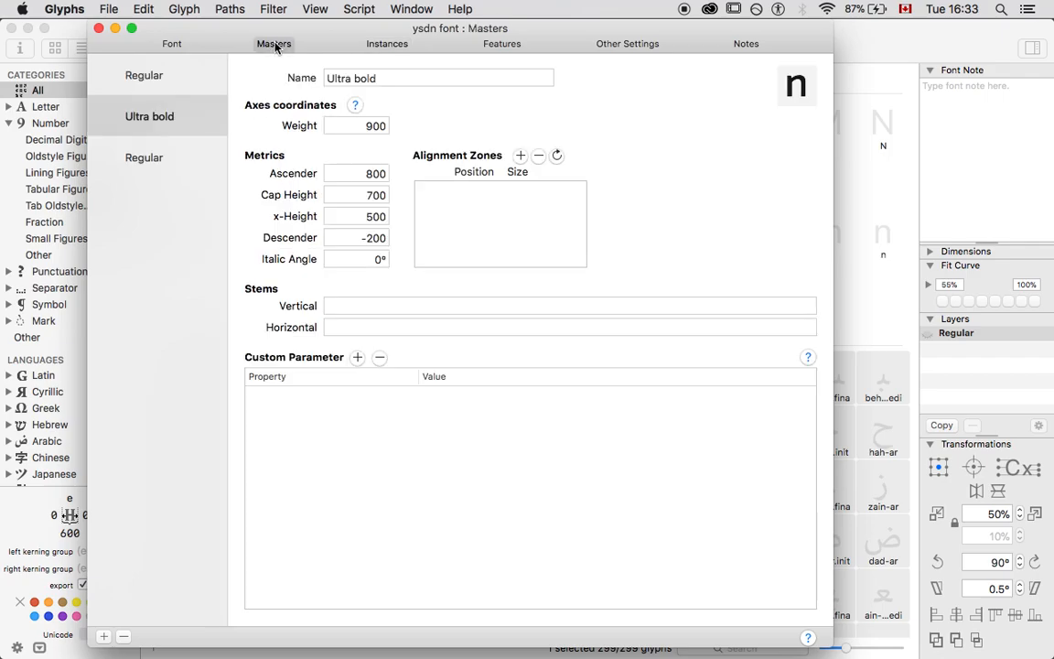
click(152, 158)
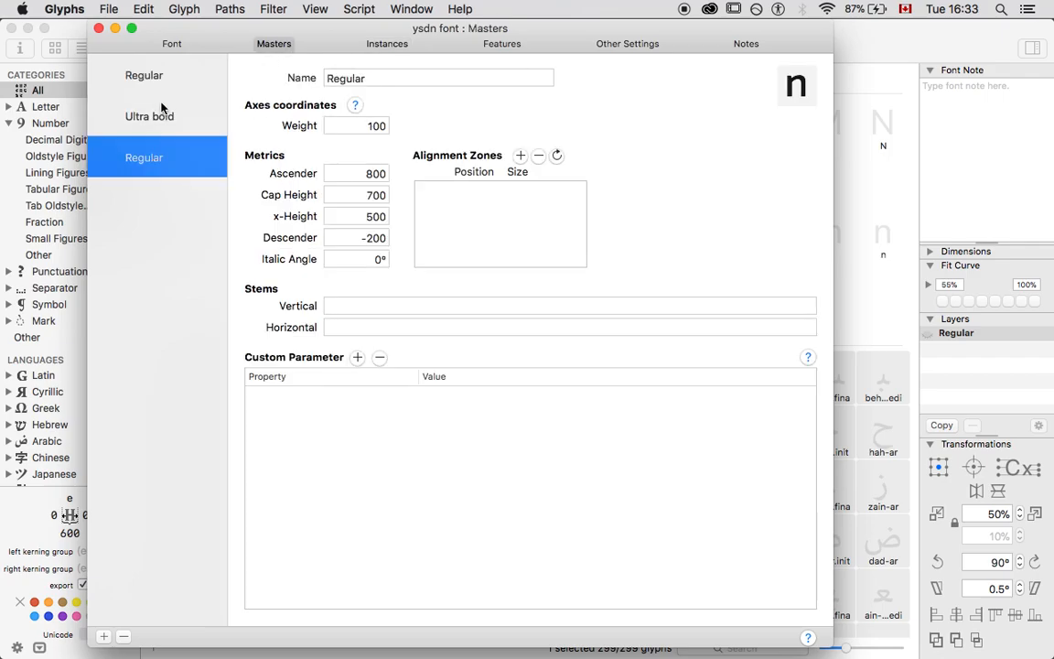
click(147, 78)
click(132, 158)
click(357, 124)
text(500)
key(Return)
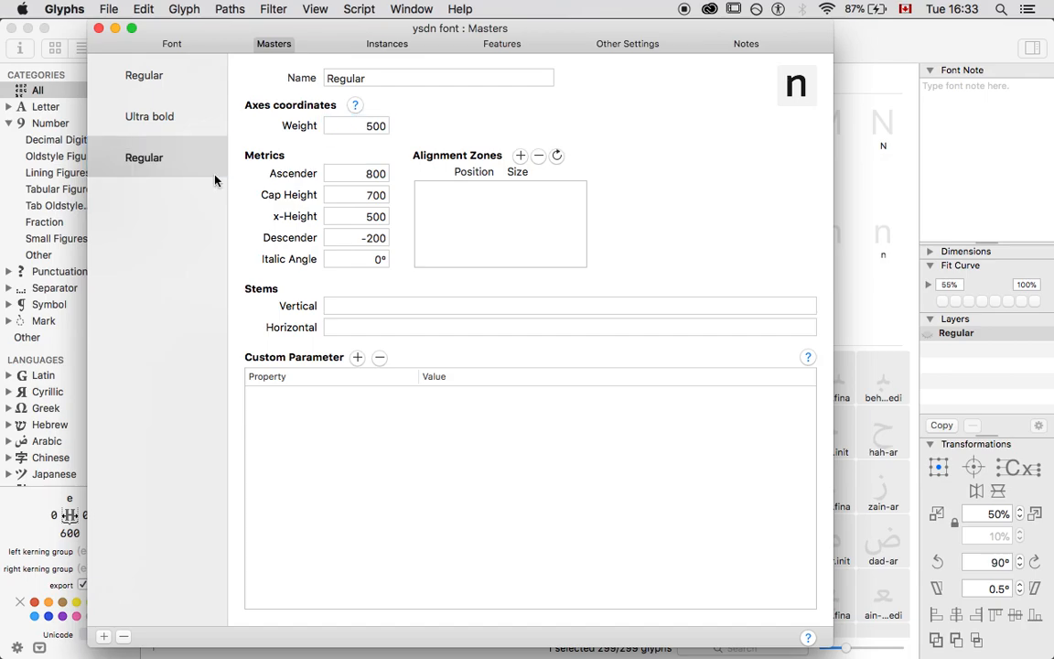
Rename the third master as "Medium".
click(339, 78)
text(M)
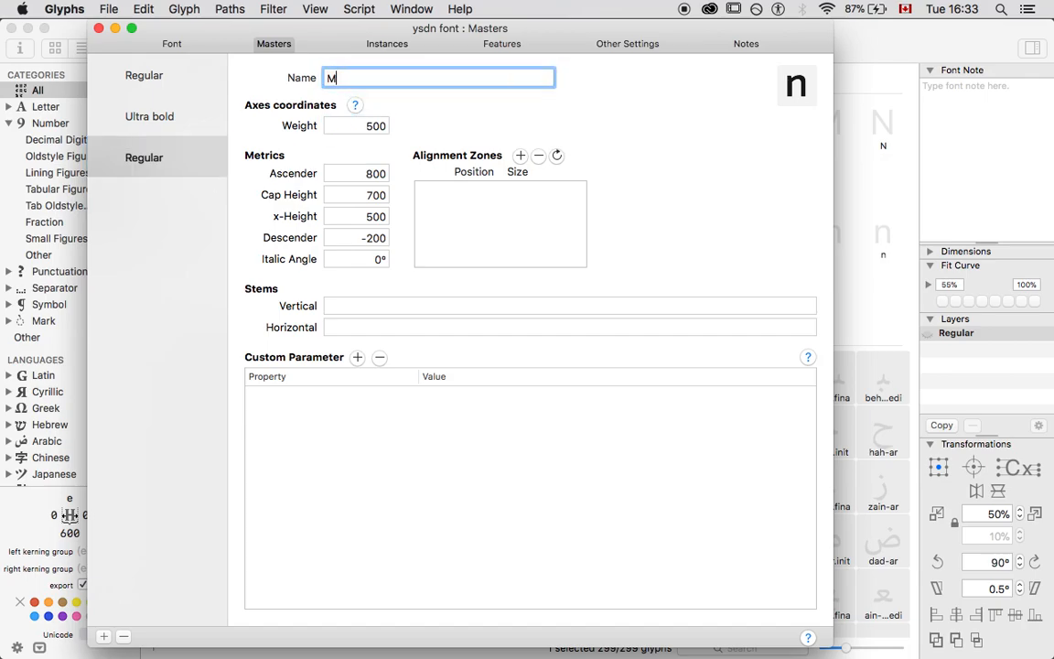
text(edium)
key(Tab)
Add an instance for each master and check the settings of the Regular, Ultra bold and Medium instances.
click(349, 43)
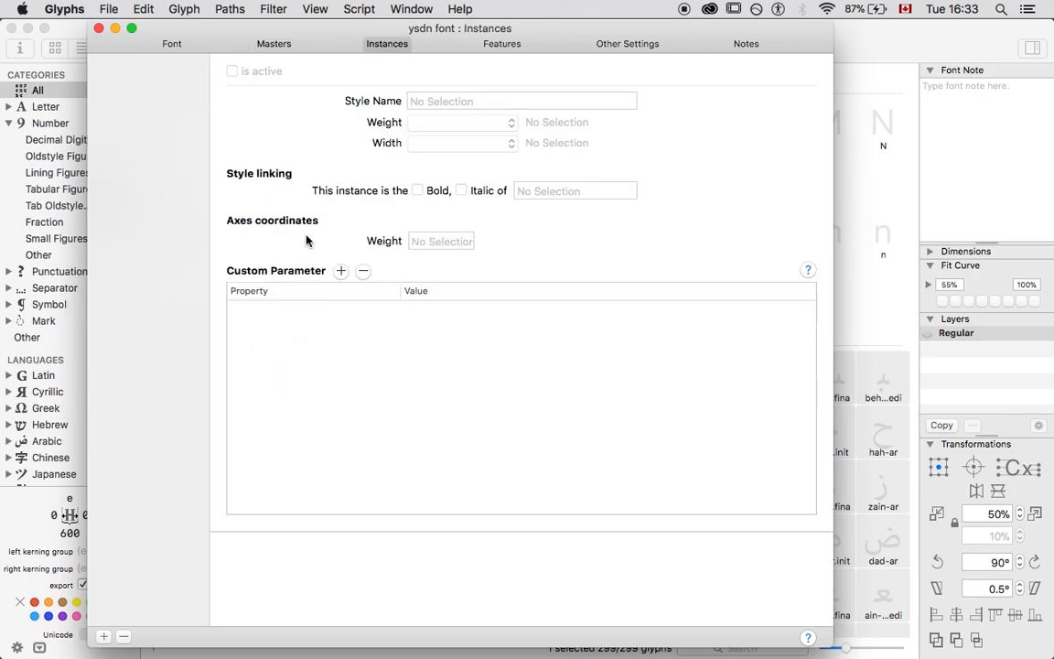
click(104, 636)
click(128, 605)
click(110, 82)
click(128, 114)
click(136, 88)
click(139, 109)
click(146, 141)
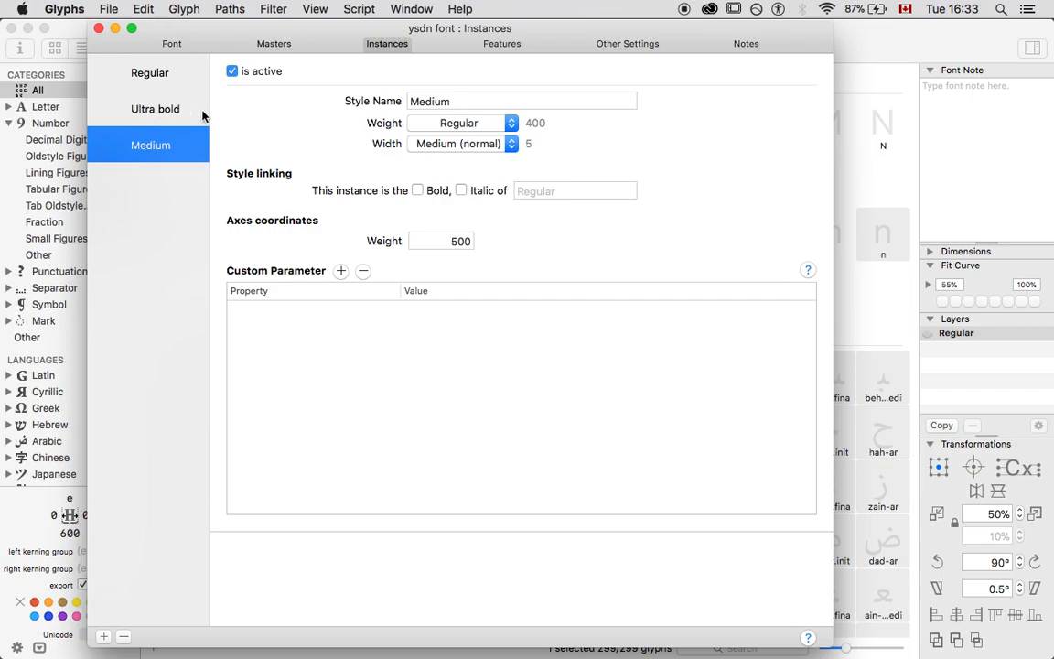
Look over the font's Features, Other Settings and Notes sections and close the font info.
click(497, 48)
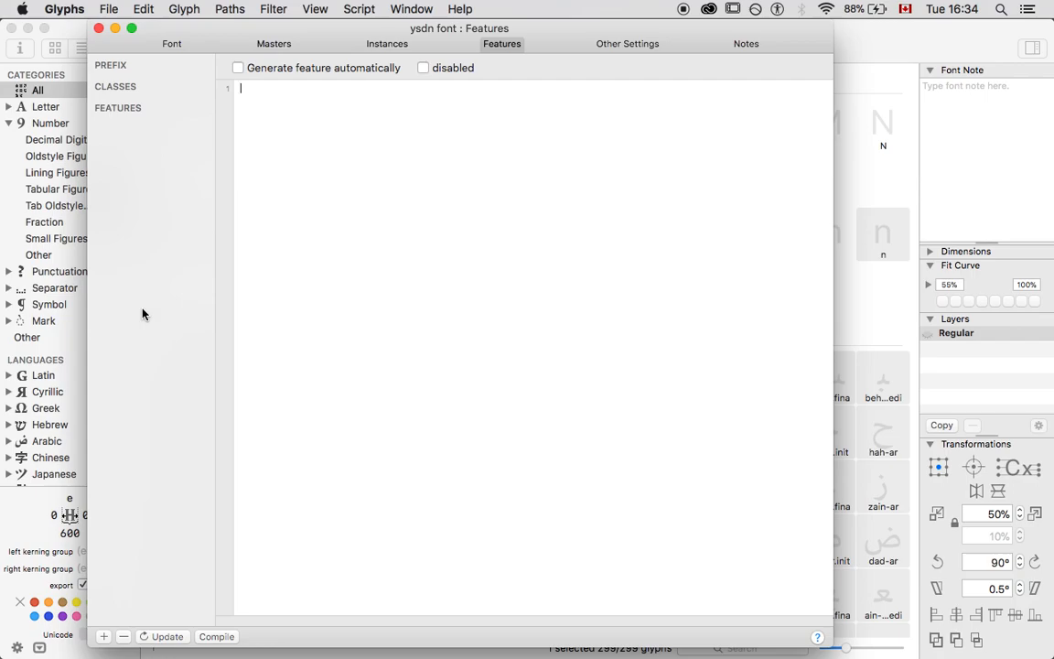
click(620, 48)
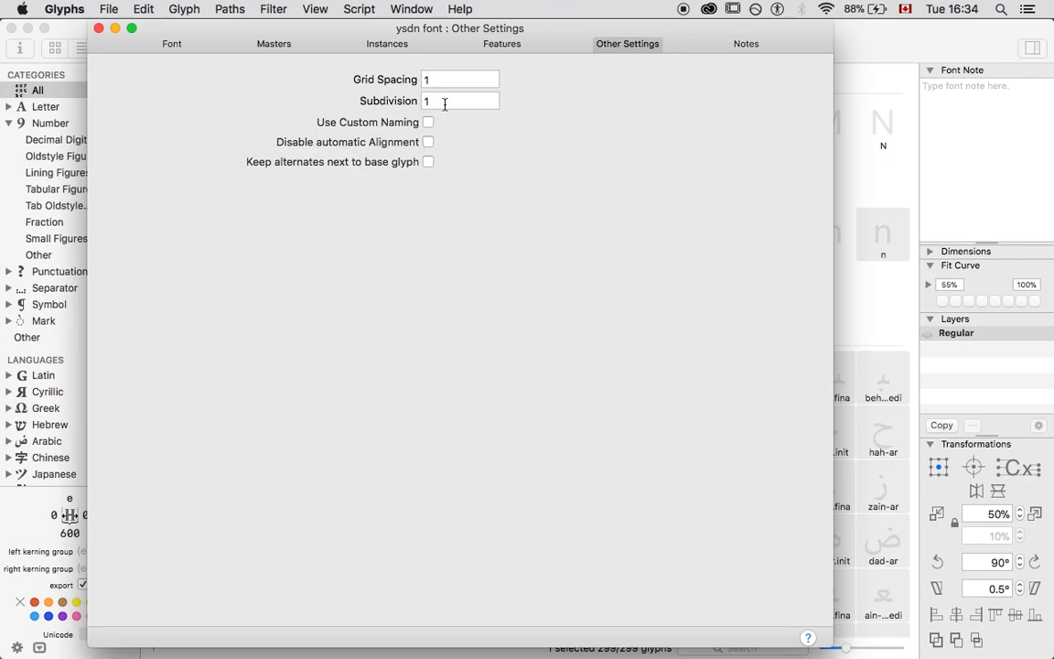
click(746, 46)
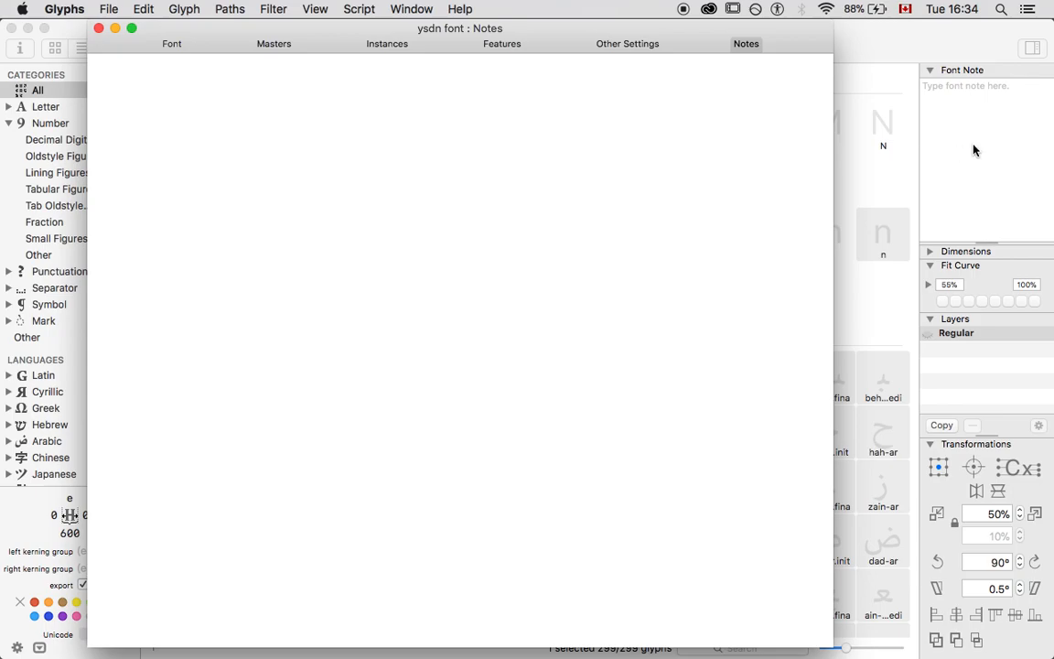
click(99, 30)
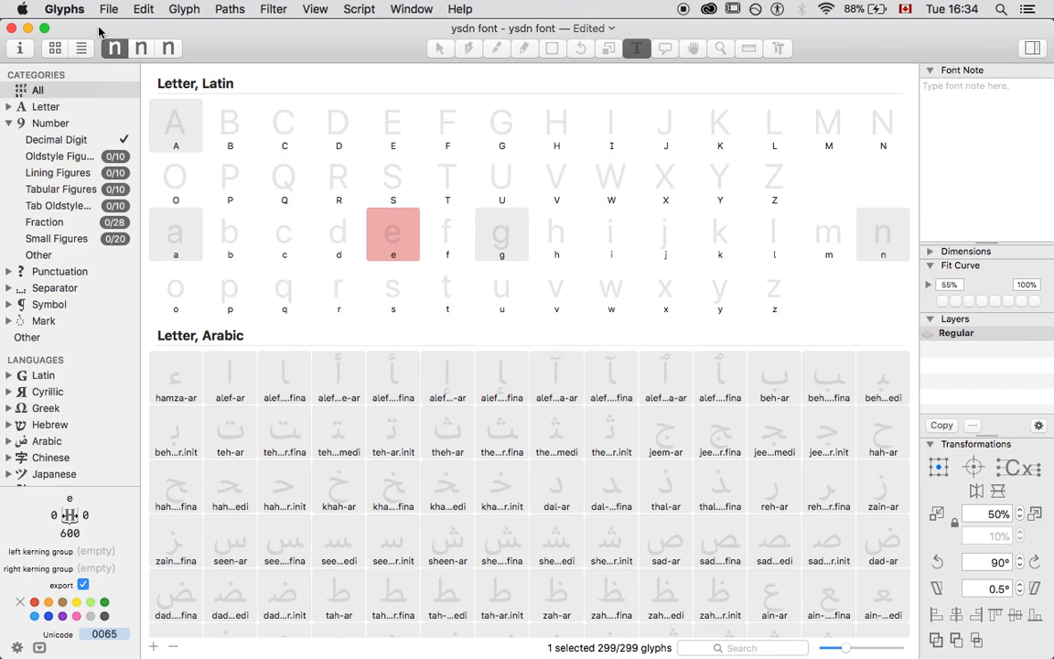